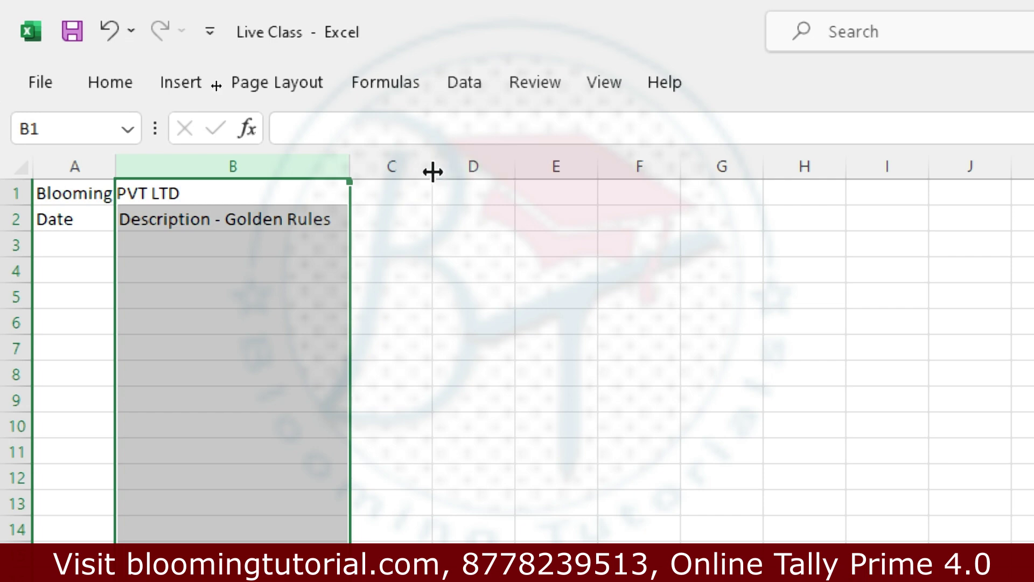
- Enter the column headings Accounts, Debit and Credit in cells C2, D2 and E2
{"action": "left_click", "coordinate": [490, 226]}
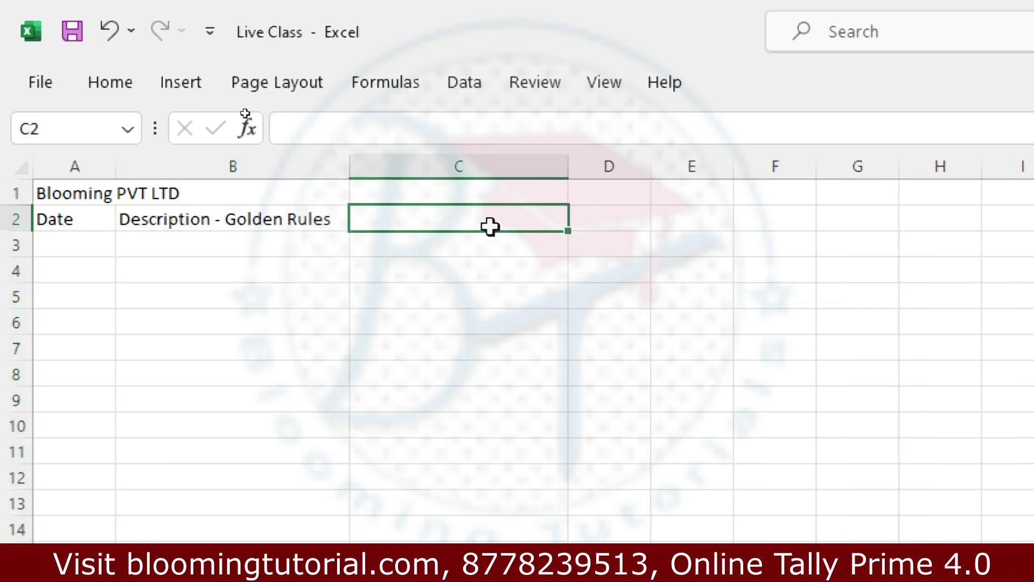
{"action": "type", "text": "Accounts"}
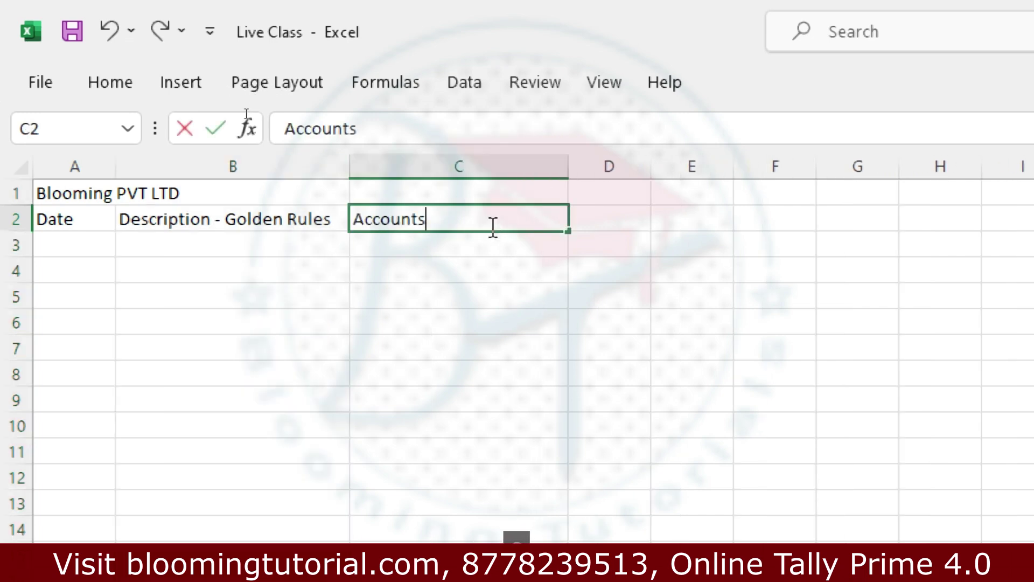
{"action": "left_click", "coordinate": [534, 270]}
{"action": "left_click", "coordinate": [617, 198]}
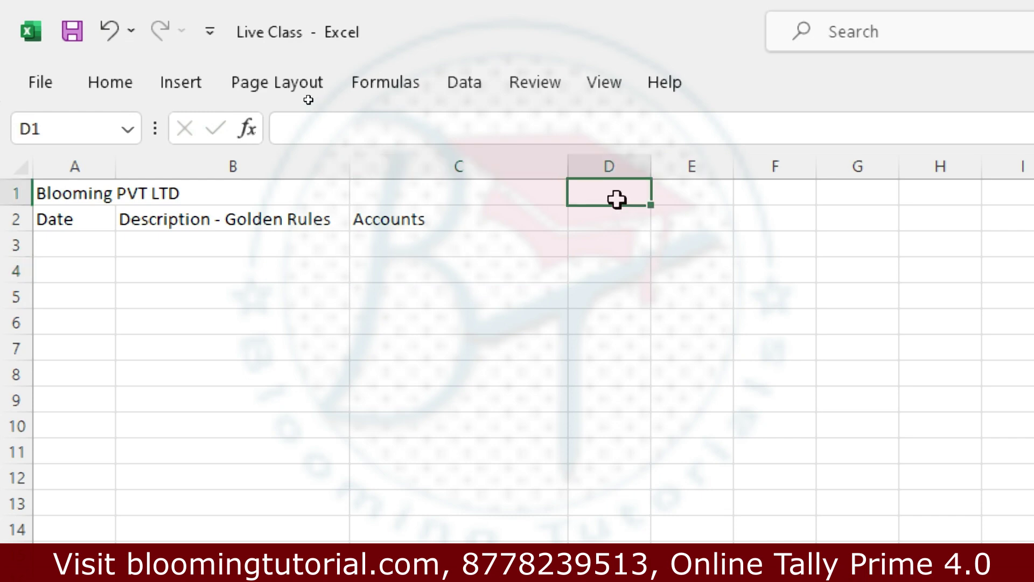
{"action": "left_click", "coordinate": [623, 218]}
{"action": "type", "text": "Deb"}
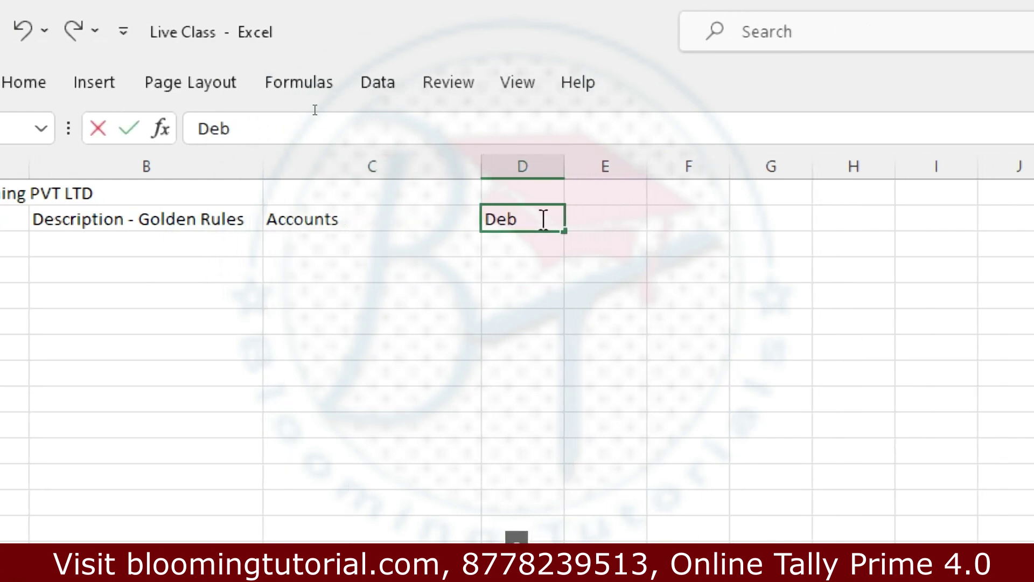
{"action": "type", "text": "it"}
{"action": "key", "text": "Tab"}
{"action": "type", "text": "Credit"}
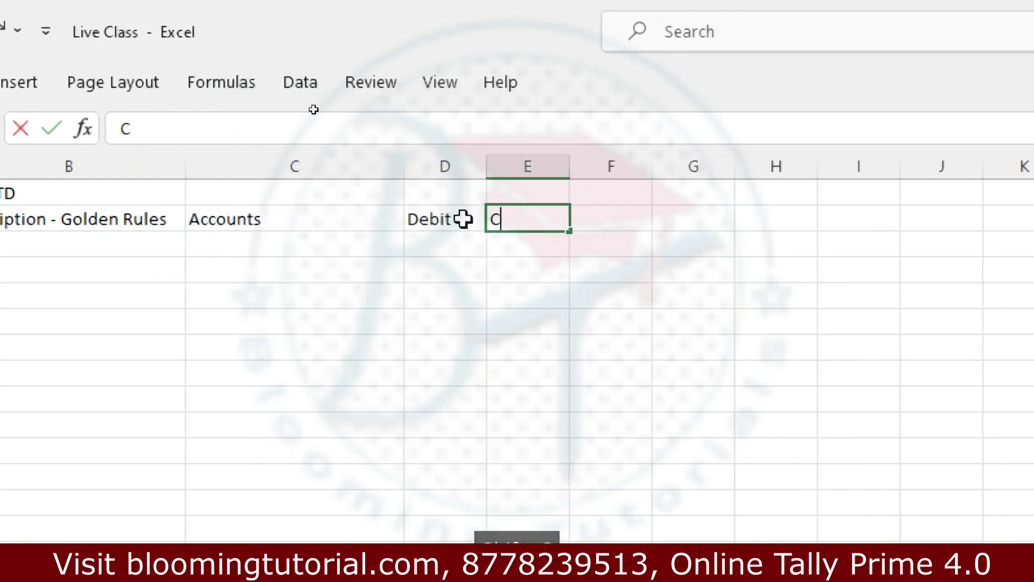
{"action": "key", "text": "Tab"}
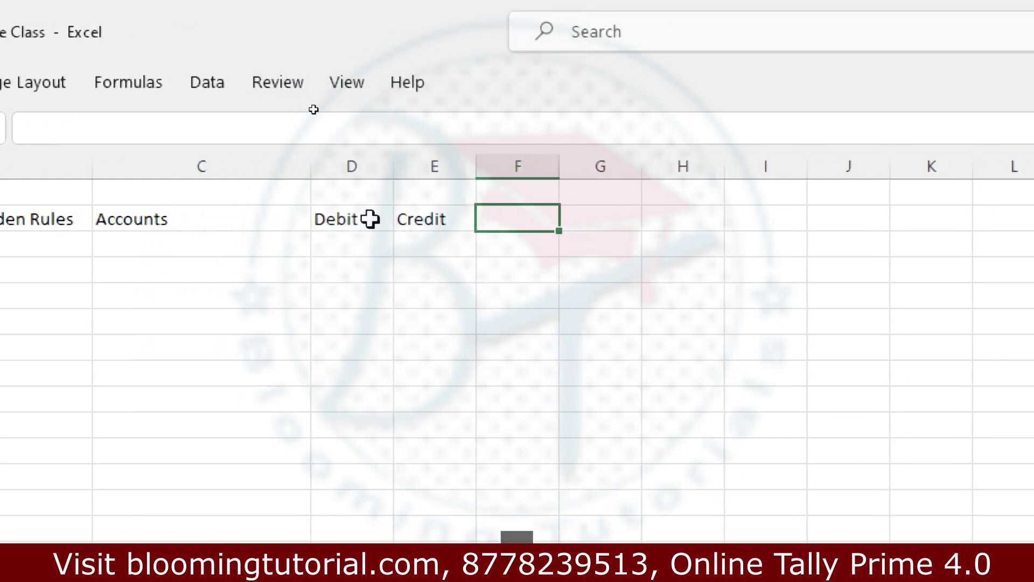
- Widen columns D, E and F and enter the heading "narrations" in cell F2
{"action": "left_click_drag", "start_coordinate": [356, 167], "coordinate": [485, 181]}
{"action": "left_click_drag", "start_coordinate": [347, 167], "coordinate": [425, 161]}
{"action": "left_click", "coordinate": [590, 225]}
{"action": "left_click_drag", "start_coordinate": [636, 163], "coordinate": [822, 183]}
{"action": "type", "text": "narration"}
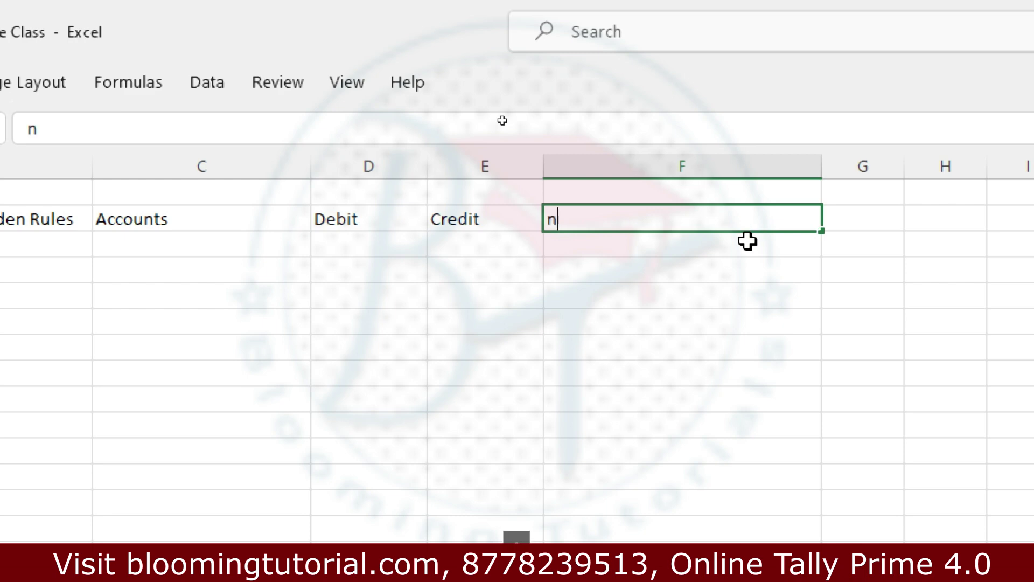
{"action": "type", "text": "s"}
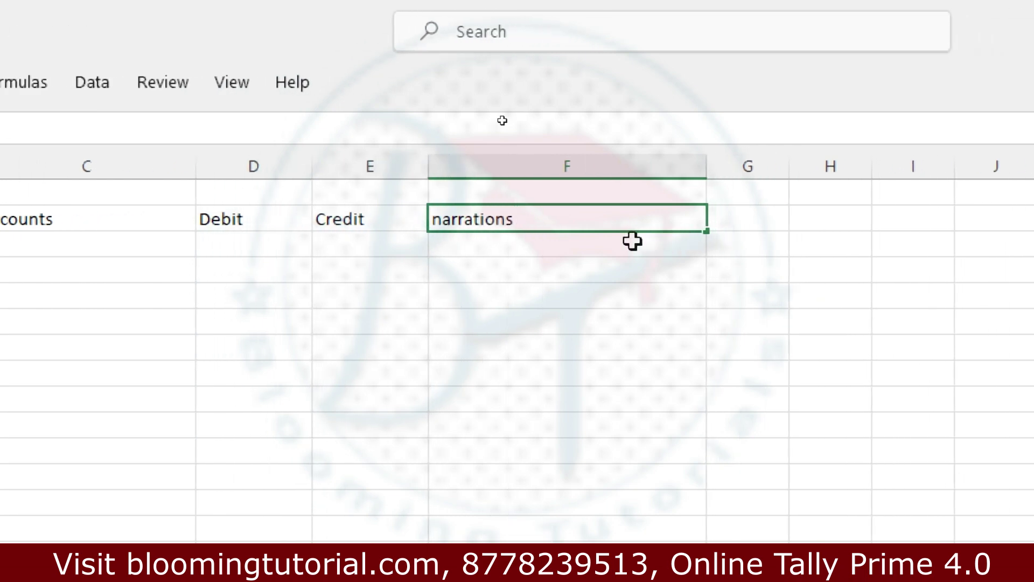
{"action": "left_click", "coordinate": [277, 289]}
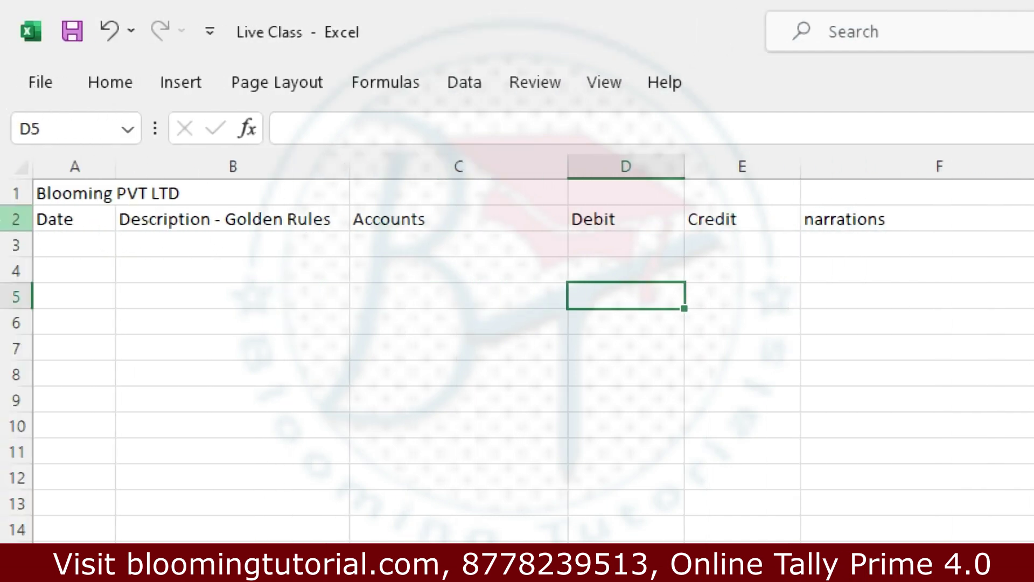
- Merge and center the title Blooming PVT LTD across A1:F1
{"action": "left_click", "coordinate": [66, 195]}
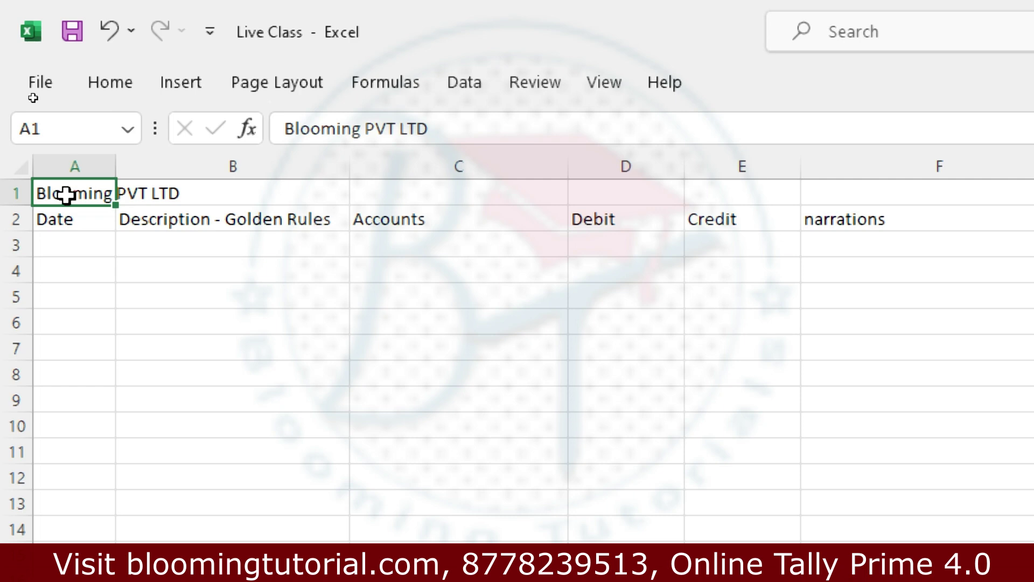
{"action": "left_click_drag", "start_coordinate": [78, 196], "coordinate": [815, 185]}
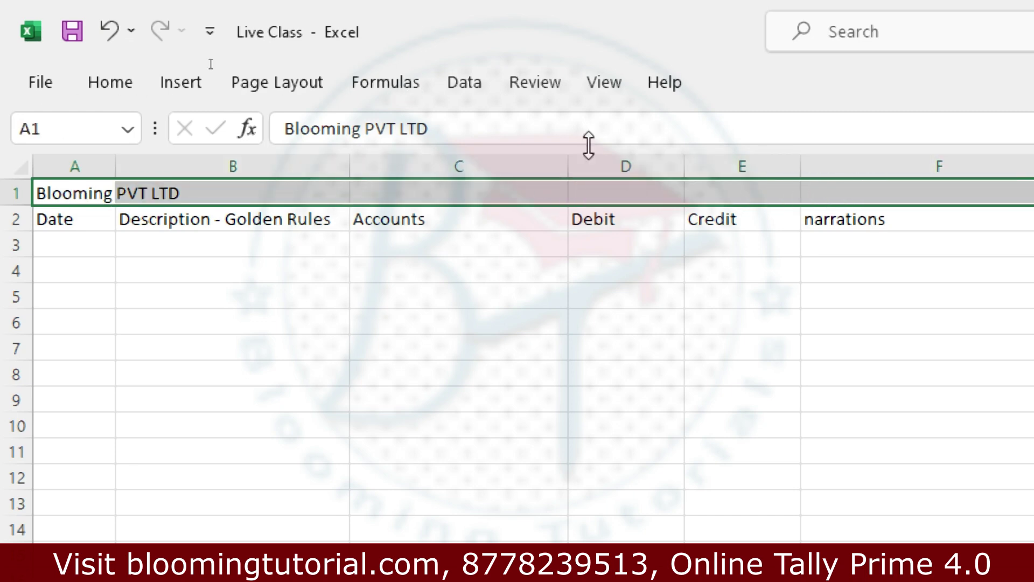
{"action": "left_click", "coordinate": [103, 85]}
{"action": "left_click", "coordinate": [851, 186]}
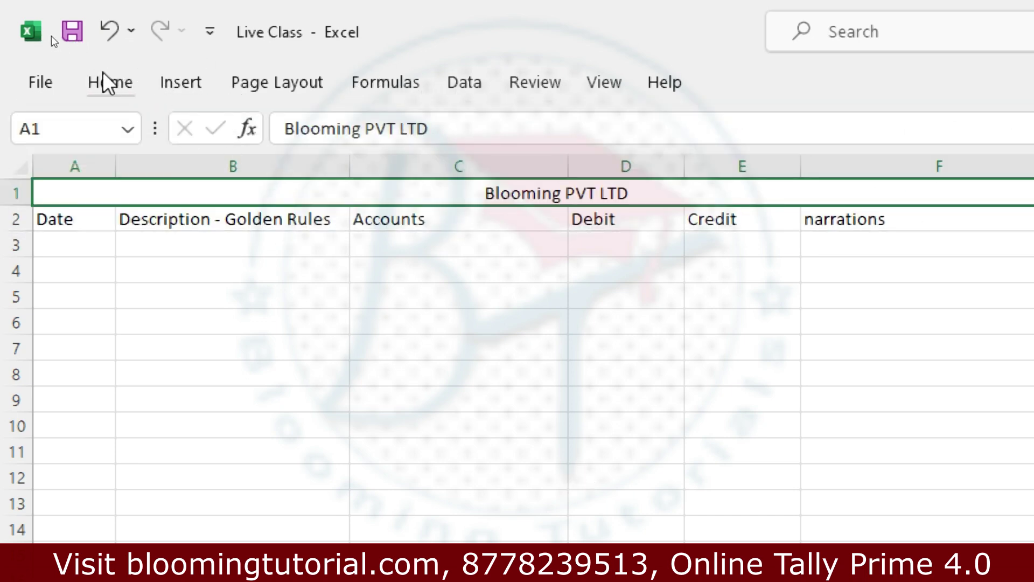
- Format the merged title Blooming PVT LTD in row 1 as 16 pt, bold and italic
{"action": "left_click", "coordinate": [108, 83]}
{"action": "left_click", "coordinate": [481, 131]}
{"action": "left_click", "coordinate": [481, 132]}
{"action": "left_click", "coordinate": [481, 132]}
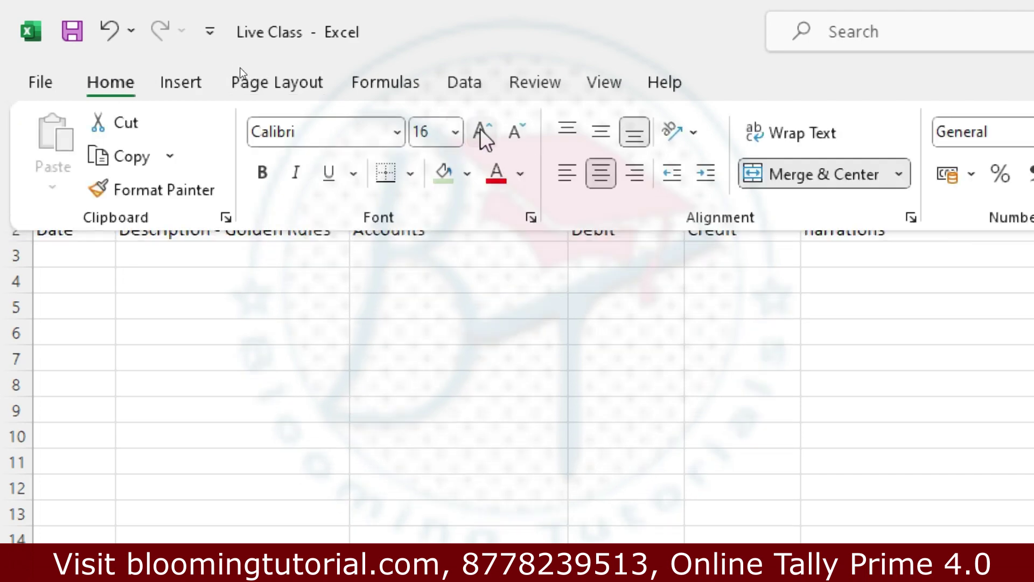
{"action": "left_click", "coordinate": [467, 175]}
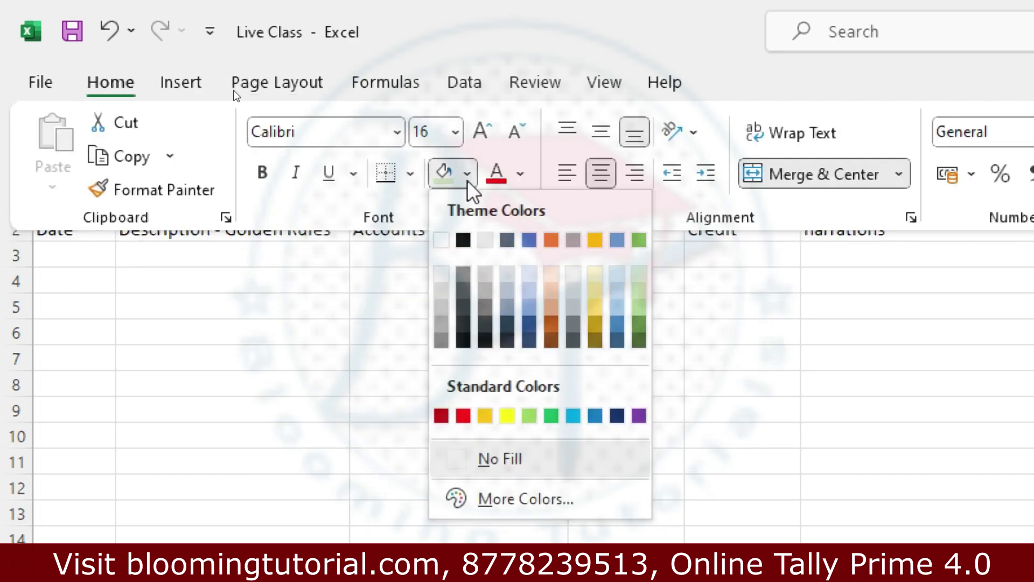
{"action": "left_click", "coordinate": [272, 175]}
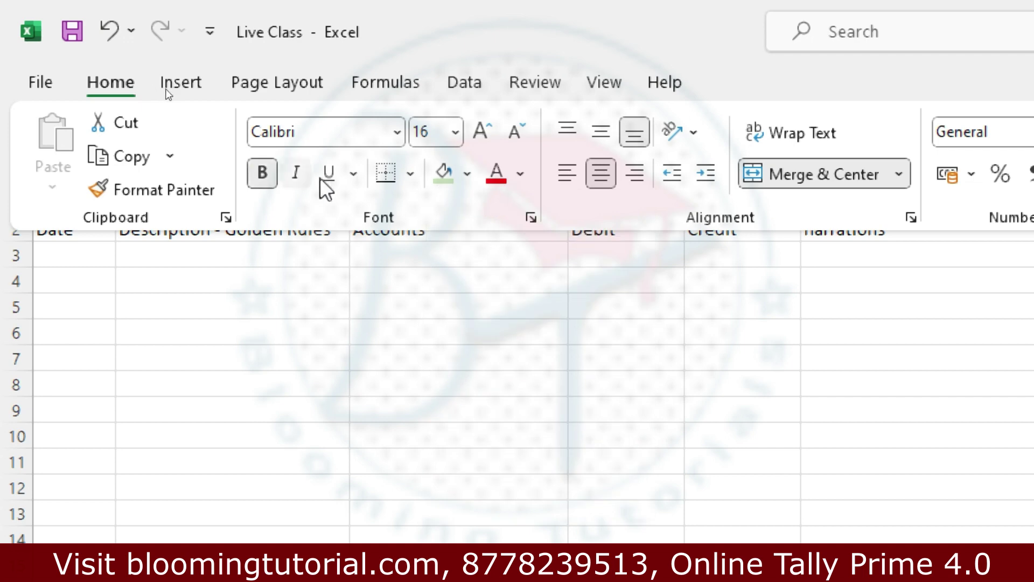
{"action": "left_click", "coordinate": [295, 175]}
{"action": "left_click", "coordinate": [369, 357]}
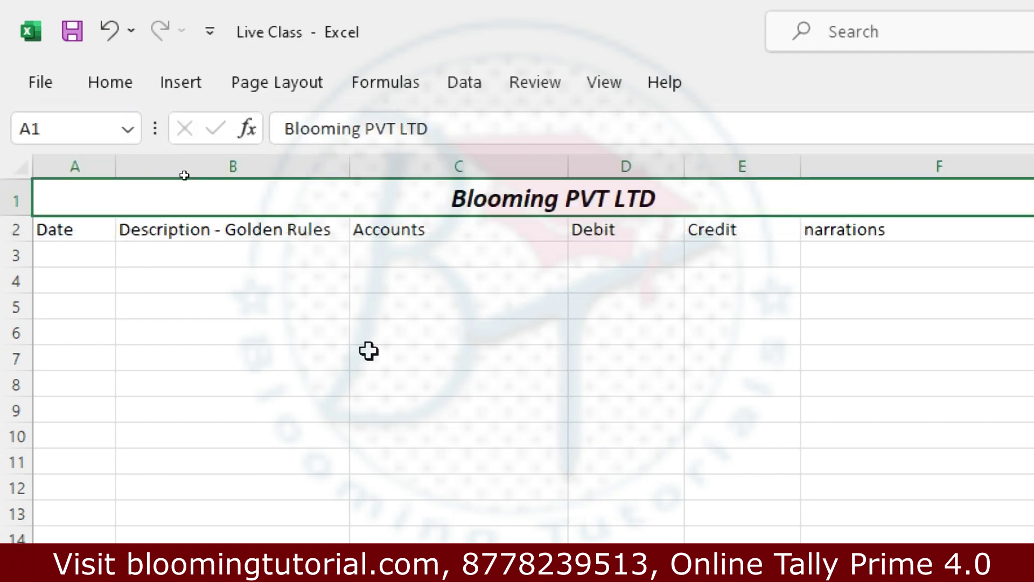
{"action": "left_click", "coordinate": [42, 225]}
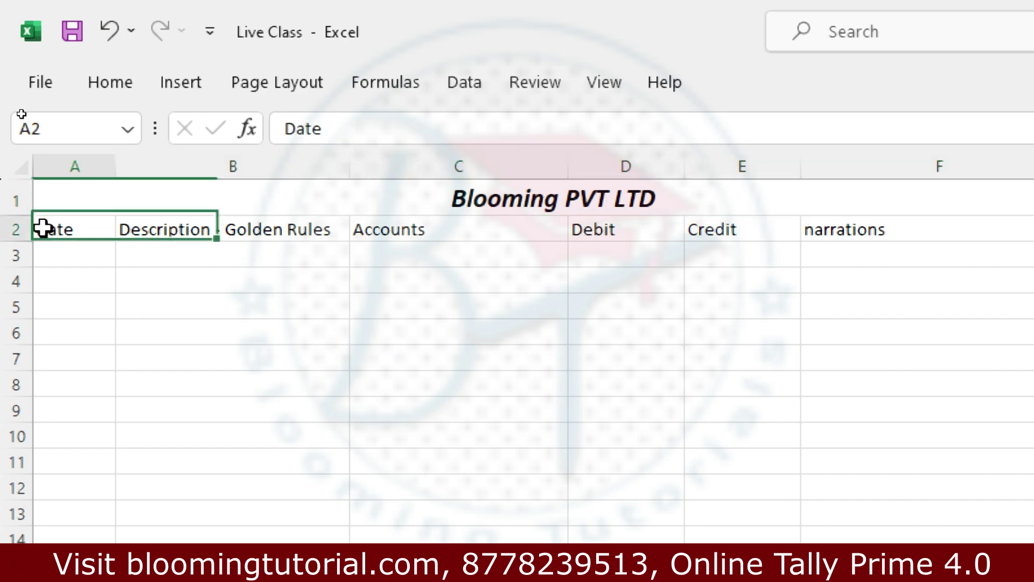
{"action": "left_click", "coordinate": [272, 233]}
{"action": "left_click", "coordinate": [466, 237]}
{"action": "left_click", "coordinate": [633, 237]}
{"action": "left_click", "coordinate": [752, 236]}
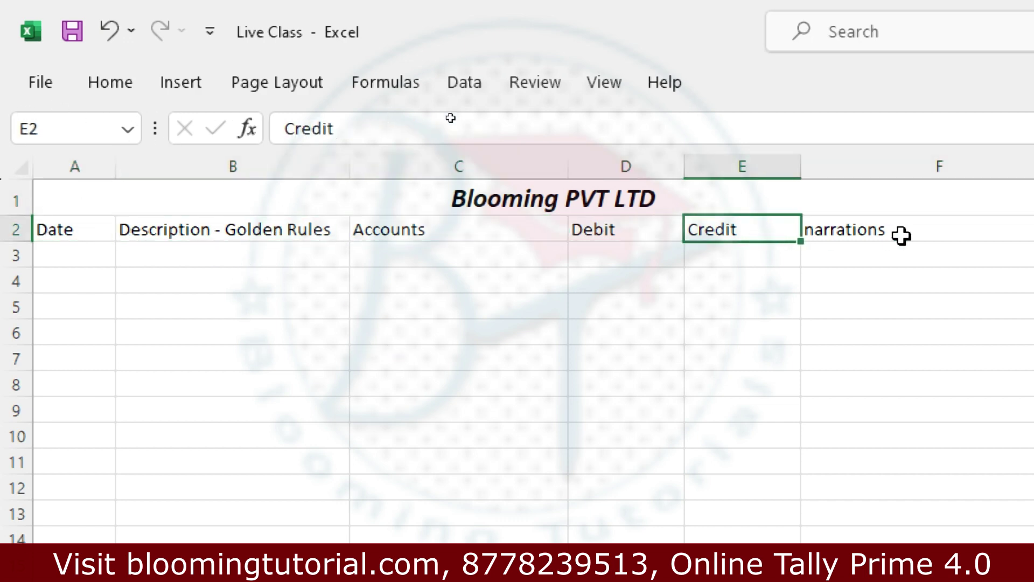
{"action": "left_click", "coordinate": [900, 235]}
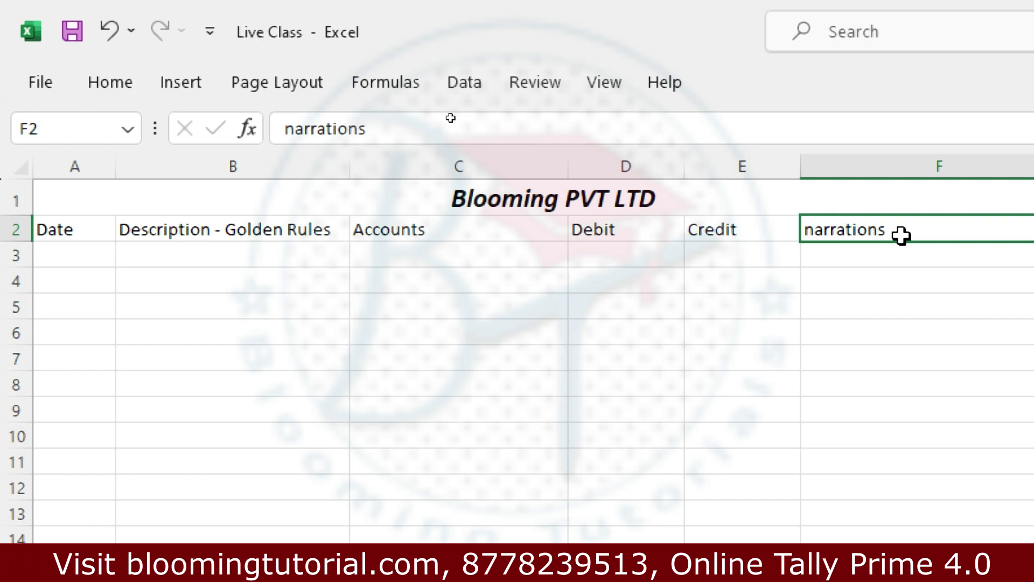
- Convert the heading range A2:F2 into a table with the option "My table has headers" enabled
{"action": "left_click_drag", "start_coordinate": [86, 238], "coordinate": [889, 224]}
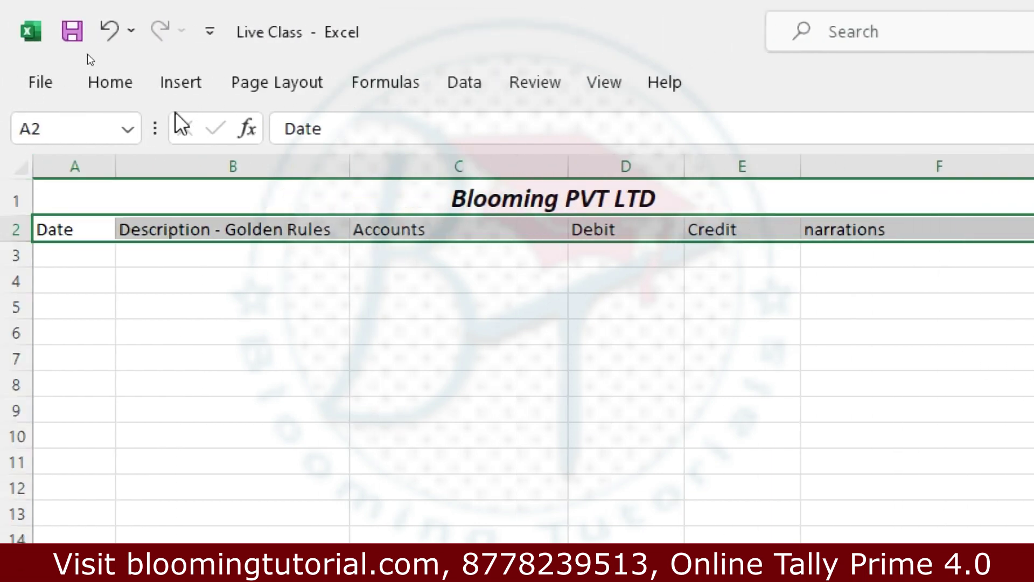
{"action": "left_click", "coordinate": [182, 84]}
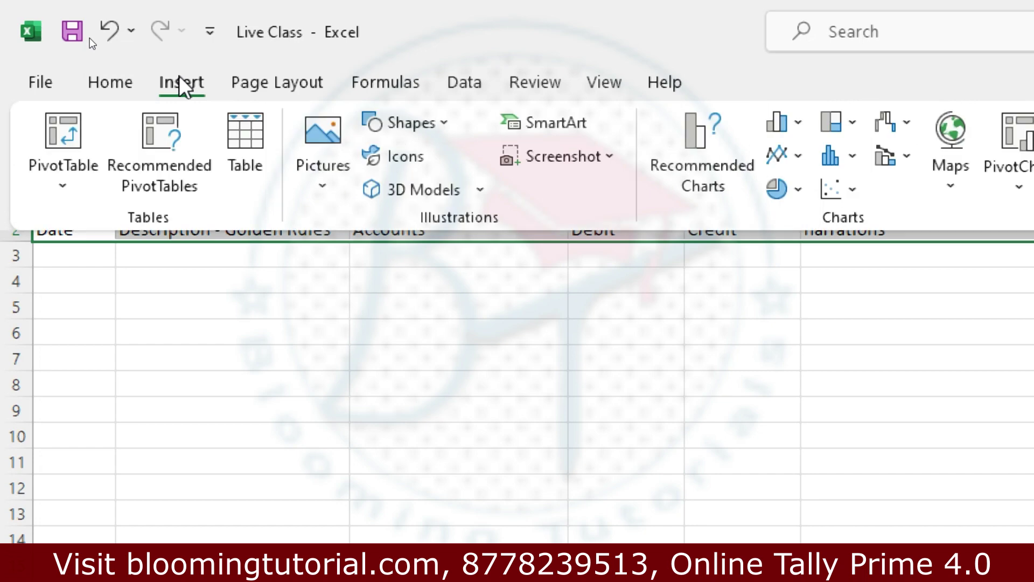
{"action": "left_click", "coordinate": [235, 150]}
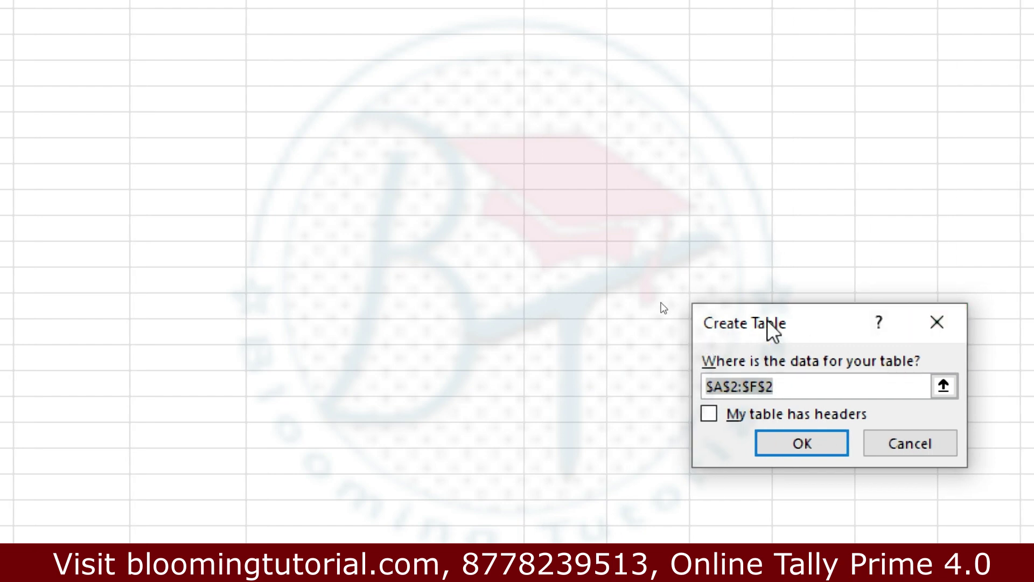
{"action": "left_click", "coordinate": [706, 413]}
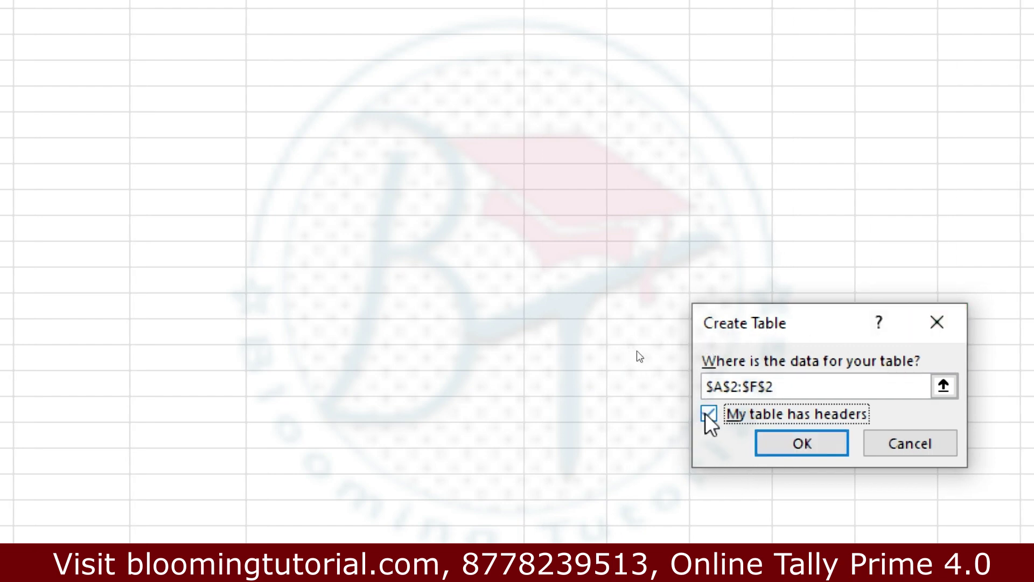
{"action": "left_click", "coordinate": [826, 447]}
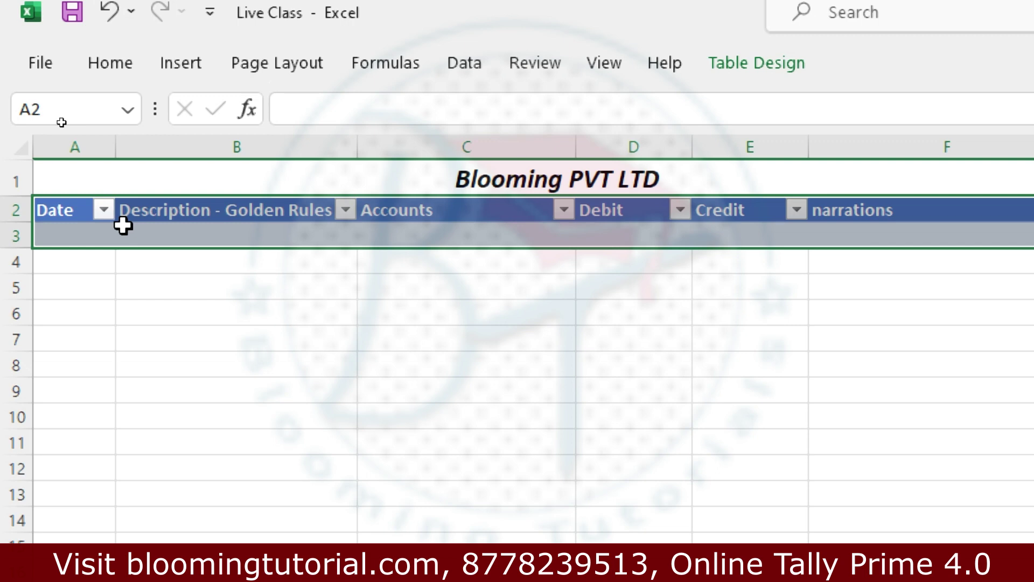
{"action": "left_click", "coordinate": [280, 231]}
{"action": "left_click", "coordinate": [484, 235]}
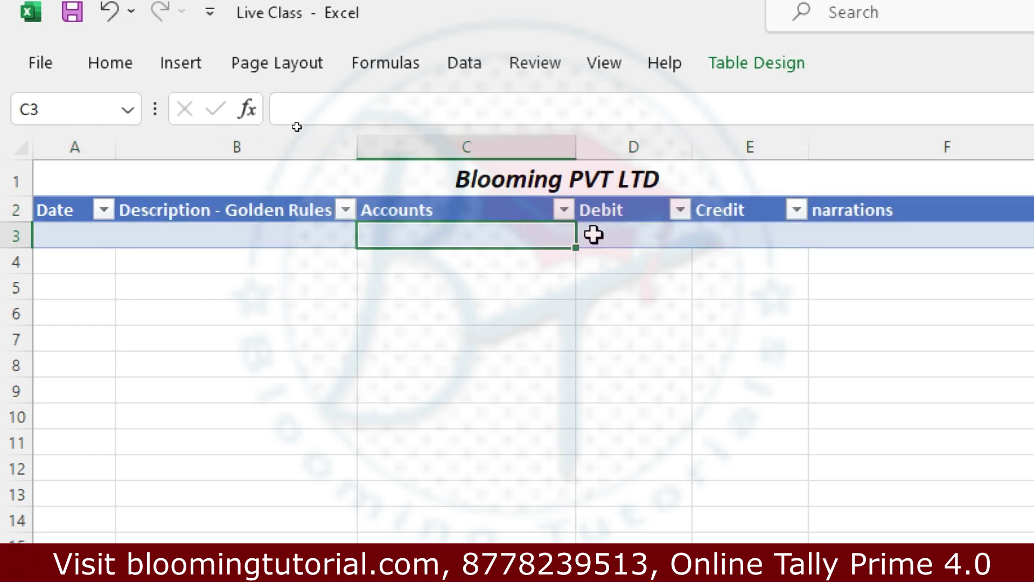
{"action": "left_click", "coordinate": [596, 235]}
{"action": "left_click", "coordinate": [794, 243]}
- Apply the green Light table style with a solid green header row to the journal table
{"action": "left_click", "coordinate": [884, 243]}
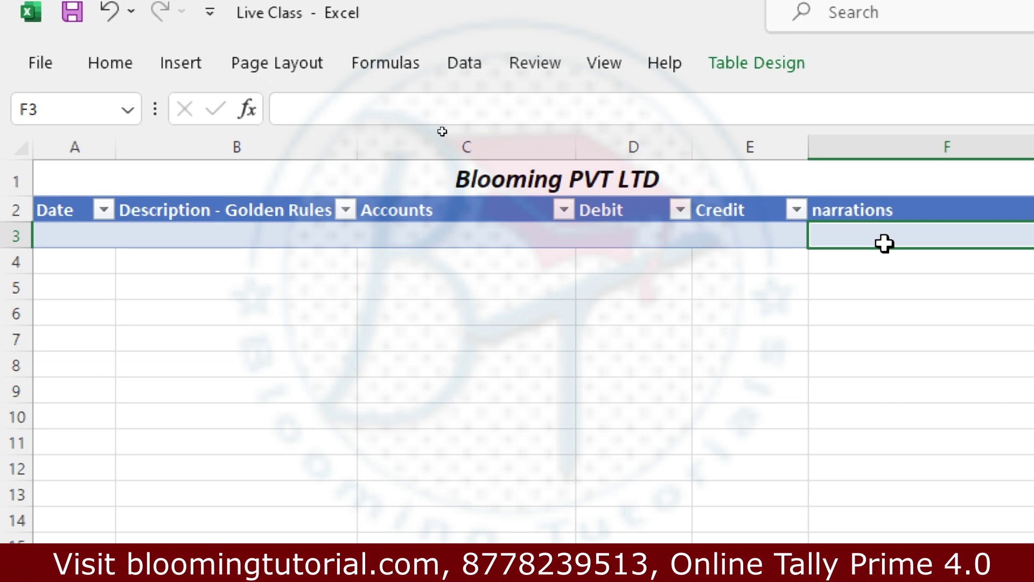
{"action": "left_click", "coordinate": [773, 63]}
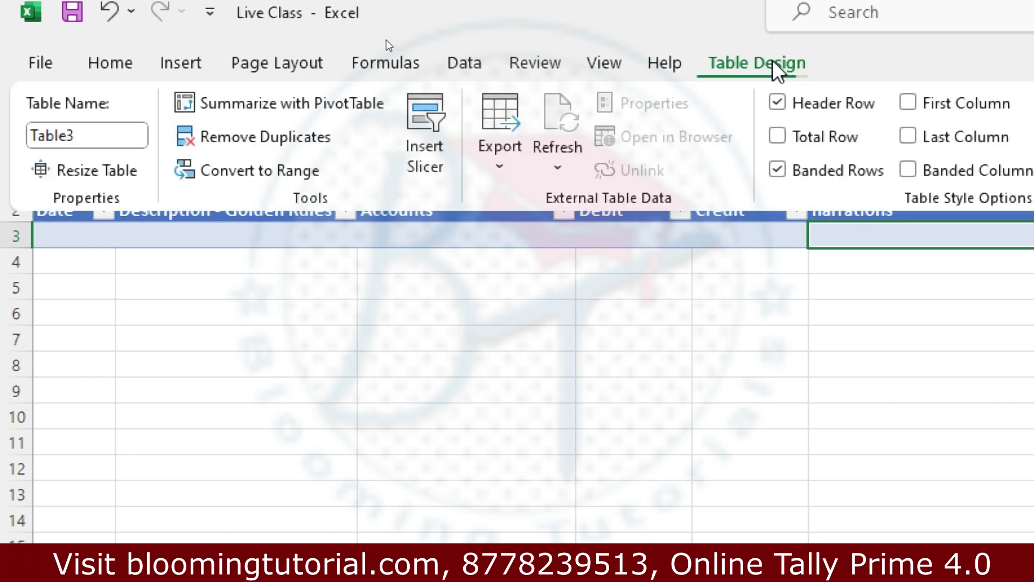
{"action": "left_click", "coordinate": [774, 63]}
{"action": "left_click", "coordinate": [774, 63]}
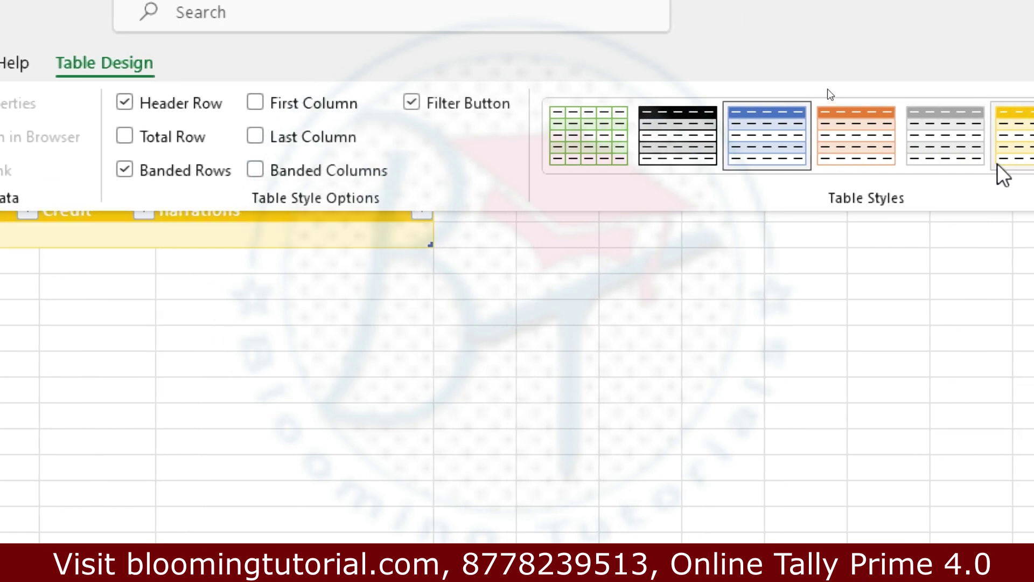
{"action": "left_click", "coordinate": [978, 162]}
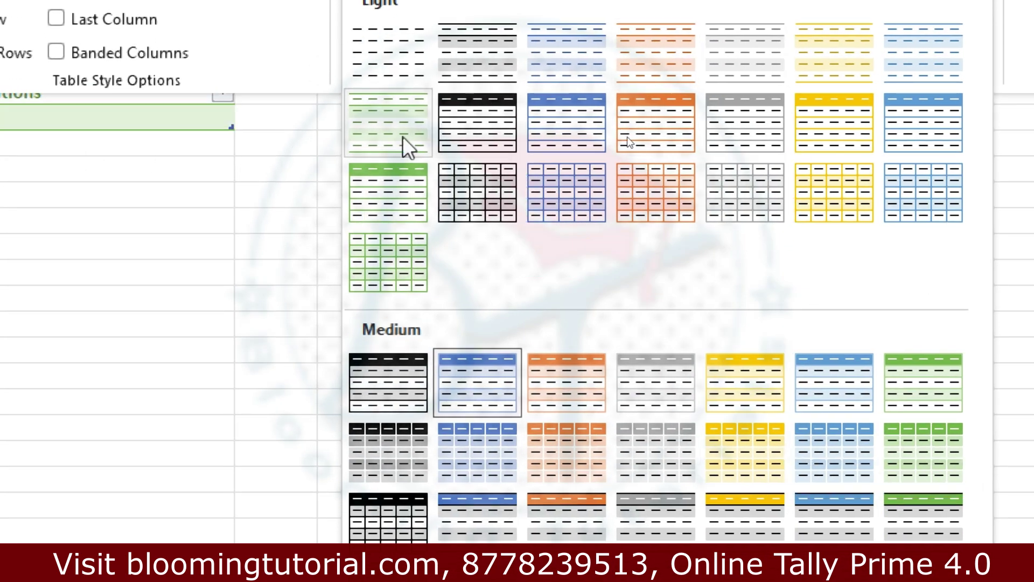
{"action": "left_click", "coordinate": [408, 183]}
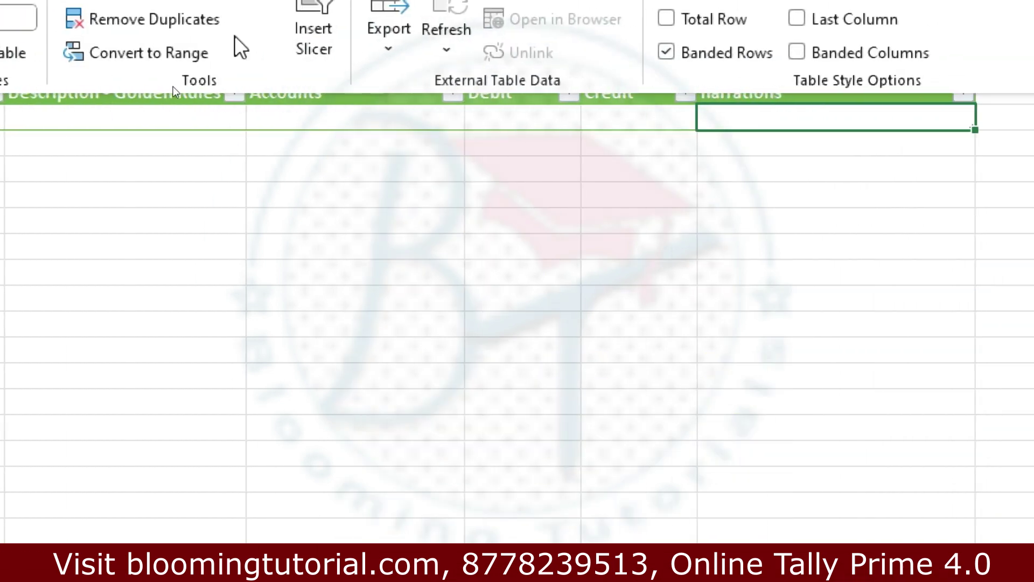
{"action": "double_click", "coordinate": [723, 97]}
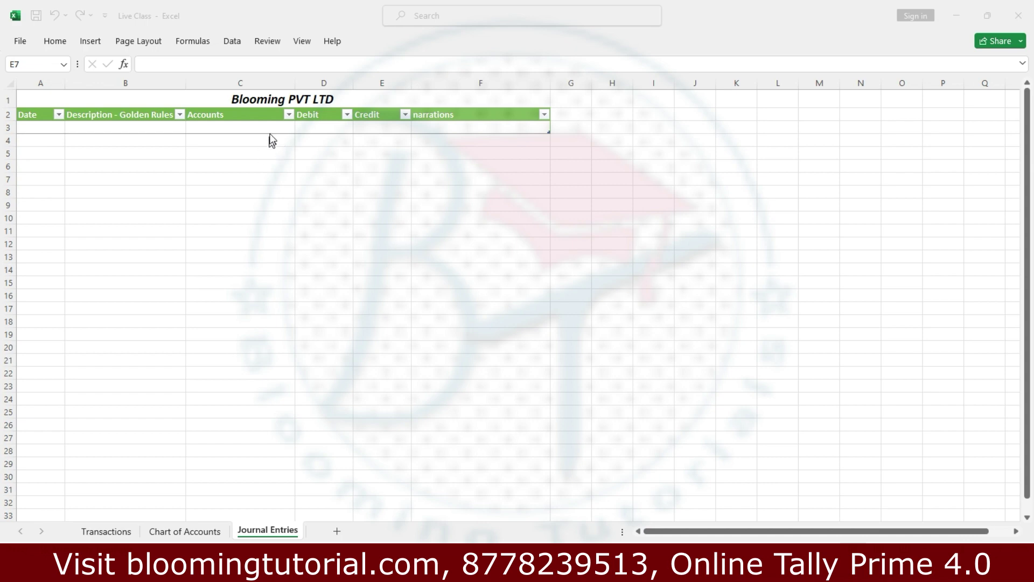
- Review the account names on the Chart of Accounts sheet and return to the Accounts column of Journal Entries
{"action": "left_click", "coordinate": [269, 130]}
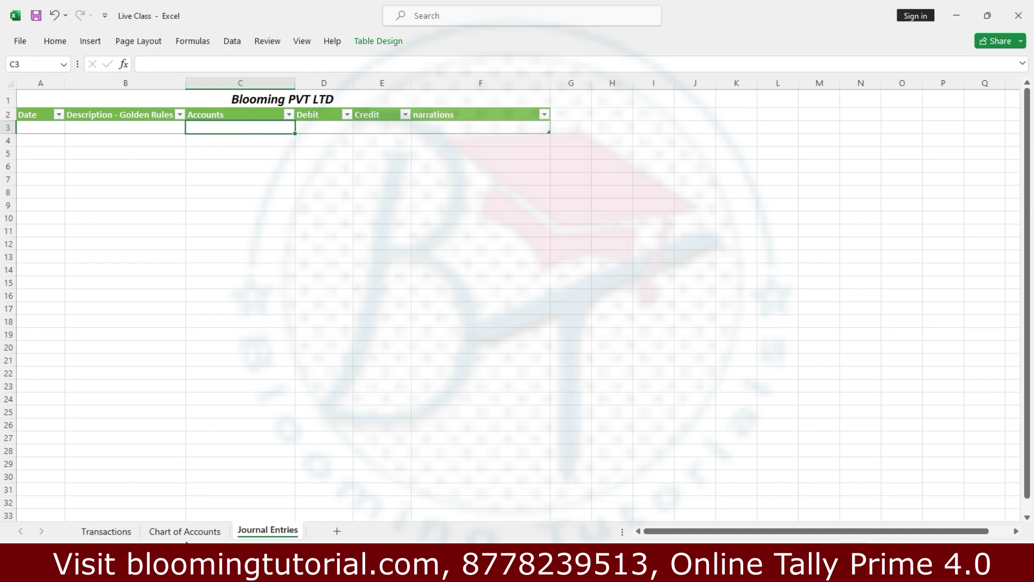
{"action": "left_click", "coordinate": [182, 531]}
{"action": "left_click_drag", "start_coordinate": [372, 143], "coordinate": [361, 353]}
{"action": "left_click", "coordinate": [267, 531]}
{"action": "left_click", "coordinate": [278, 142]}
{"action": "left_click", "coordinate": [271, 168]}
{"action": "left_click", "coordinate": [266, 206]}
{"action": "left_click", "coordinate": [257, 240]}
- Enter Cash as the first account in cell C3 of the journal table
{"action": "left_click", "coordinate": [251, 129]}
{"action": "type", "text": "Cash"}
{"action": "key", "text": "Return"}
{"action": "type", "text": "Blo"}
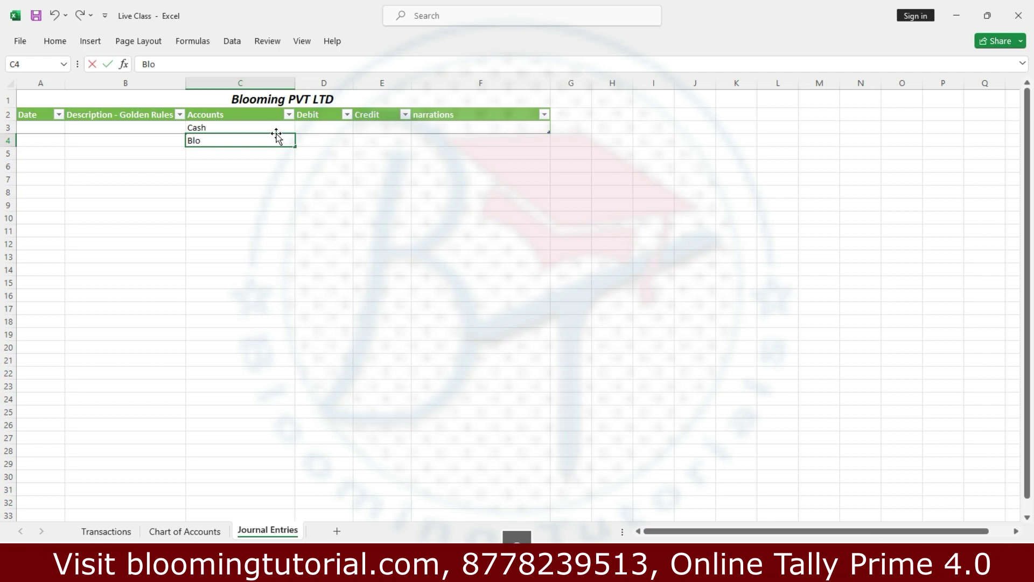
{"action": "type", "text": "oming Equite"}
{"action": "key", "text": "BackSpace"}
{"action": "type", "text": "y"}
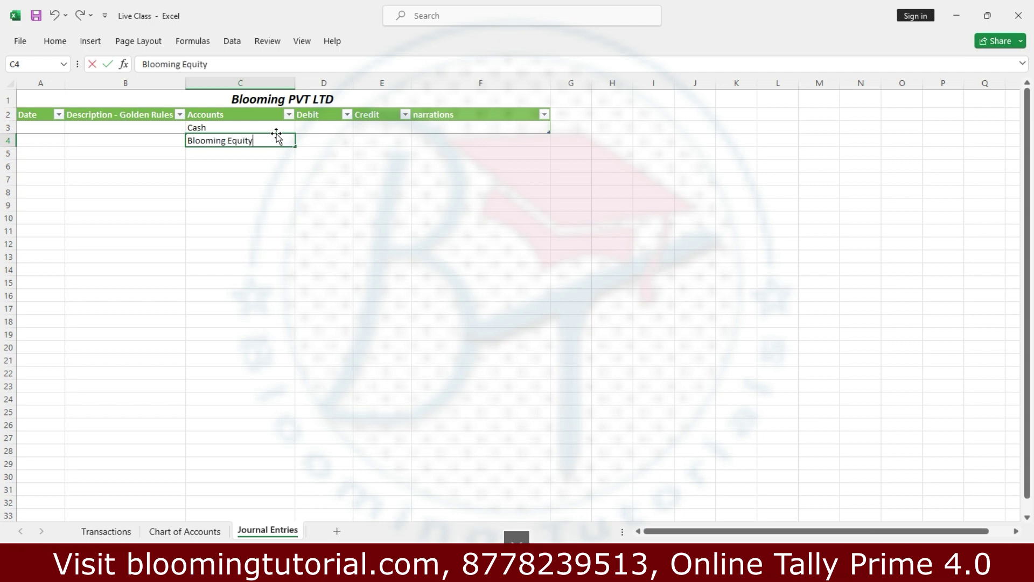
{"action": "key", "text": "BackSpace"}
{"action": "key", "text": "BackSpace"}
{"action": "key", "text": "BackSpace"}
{"action": "key", "text": "BackSpace"}
{"action": "key", "text": "BackSpace"}
{"action": "key", "text": "BackSpace"}
{"action": "key", "text": "BackSpace"}
{"action": "key", "text": "BackSpace"}
{"action": "key", "text": "BackSpace"}
{"action": "key", "text": "BackSpace"}
{"action": "key", "text": "BackSpace"}
{"action": "key", "text": "BackSpace"}
{"action": "key", "text": "BackSpace"}
{"action": "key", "text": "BackSpace"}
{"action": "key", "text": "BackSpace"}
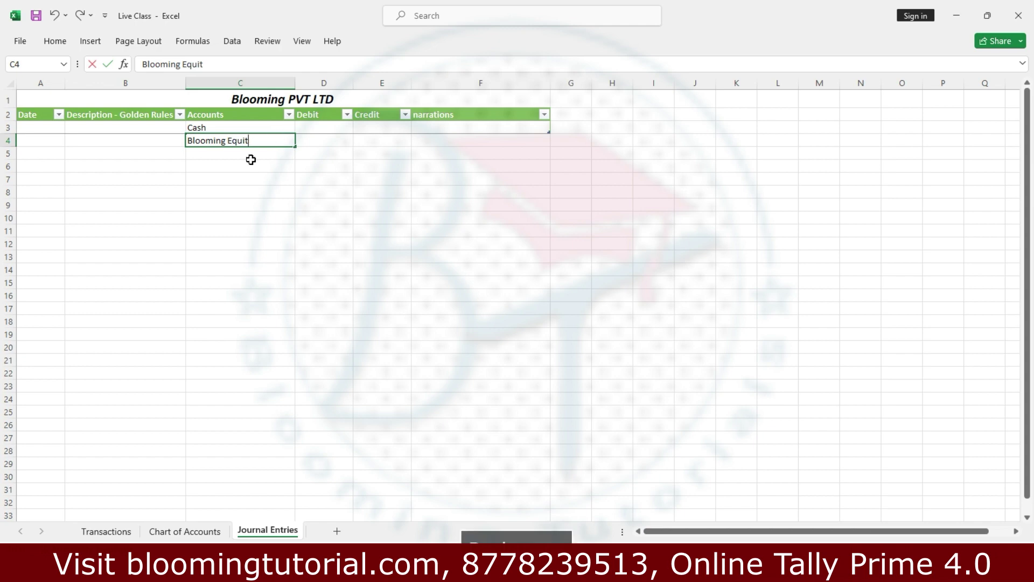
- Clear the account entry in cell C3 and set its data validation to allow a List
{"action": "left_click", "coordinate": [234, 127]}
{"action": "key", "text": "Delete"}
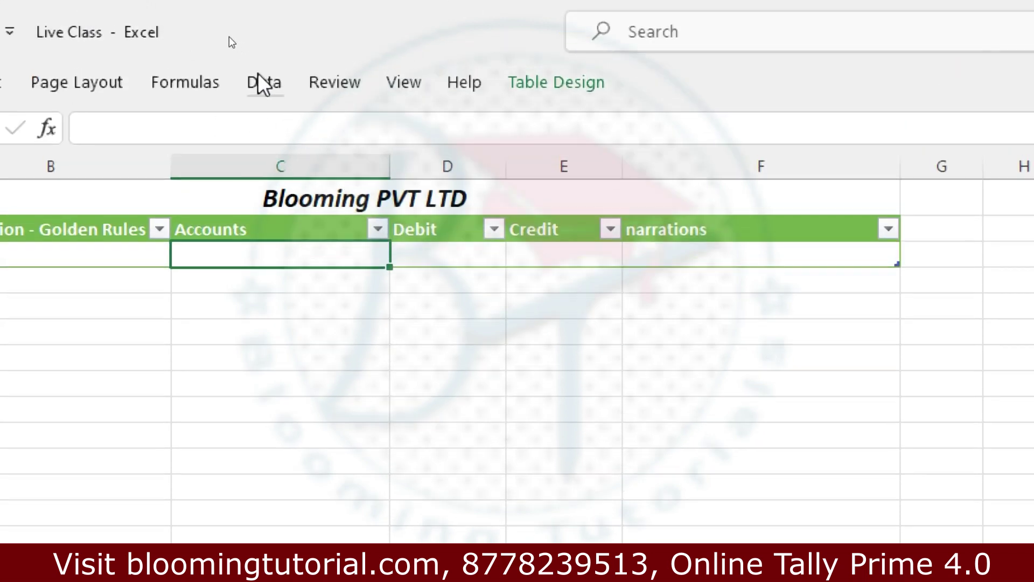
{"action": "left_click", "coordinate": [258, 82]}
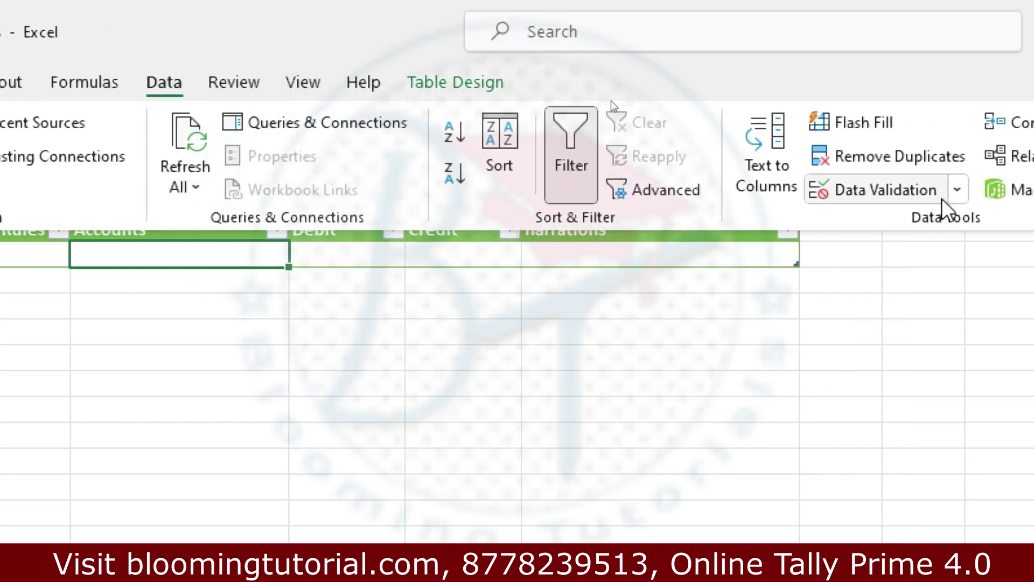
{"action": "left_click", "coordinate": [957, 191]}
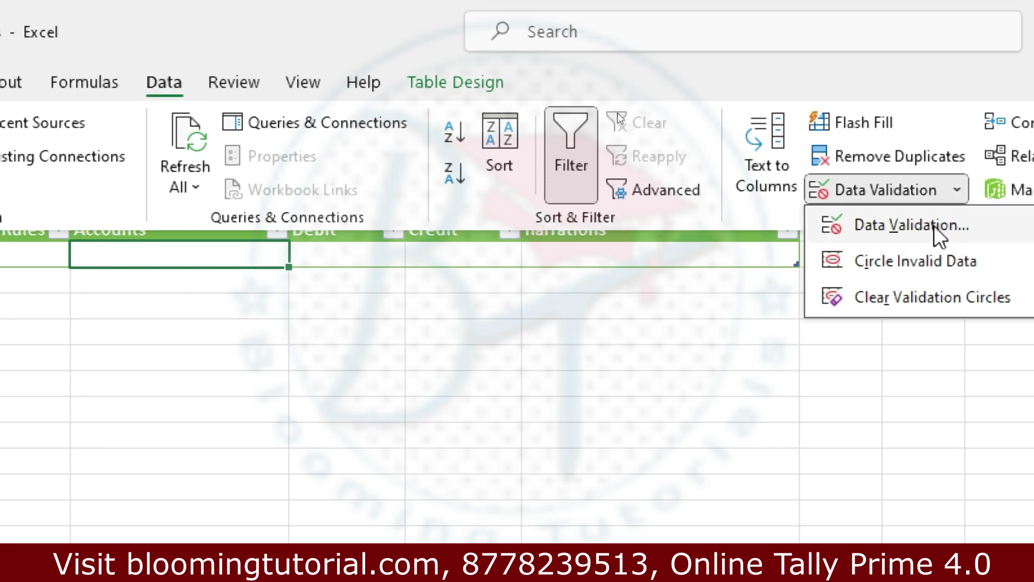
{"action": "left_click", "coordinate": [934, 226]}
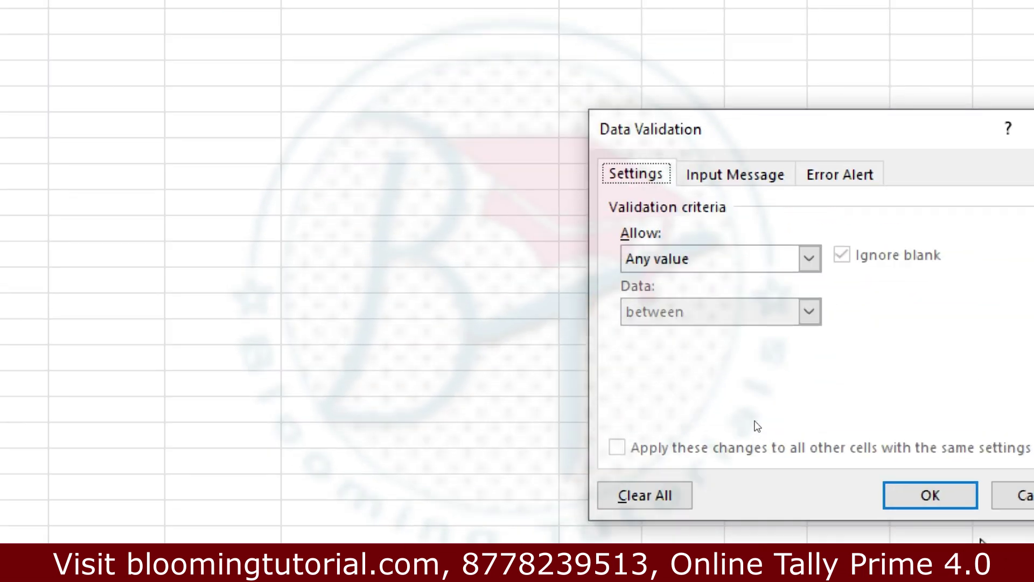
{"action": "left_click", "coordinate": [722, 261]}
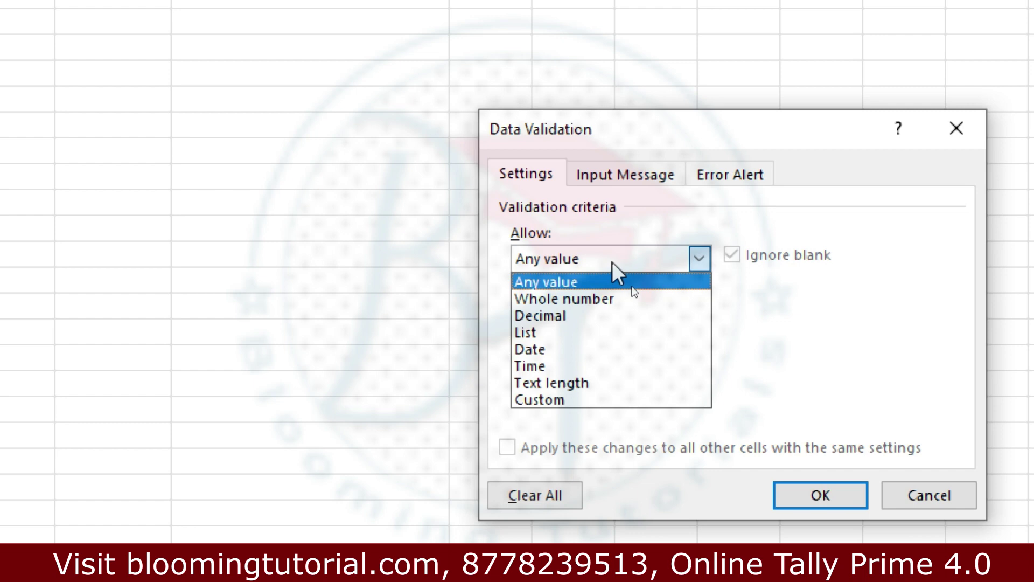
{"action": "left_click", "coordinate": [580, 334]}
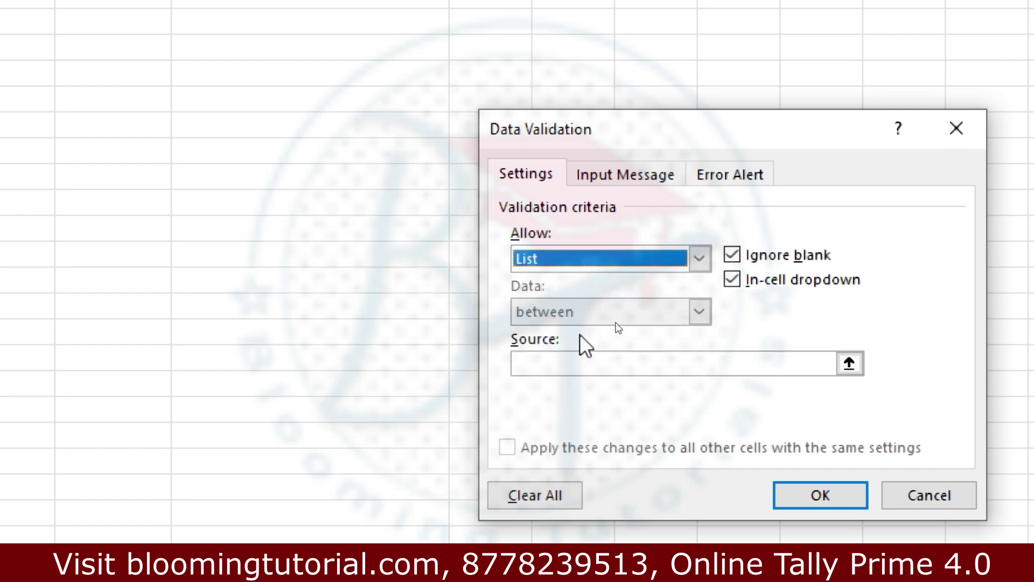
- Set the validation list source to D2:D15 of the Chart of Accounts sheet and apply the rule
{"action": "left_click", "coordinate": [560, 361]}
{"action": "left_click", "coordinate": [560, 362]}
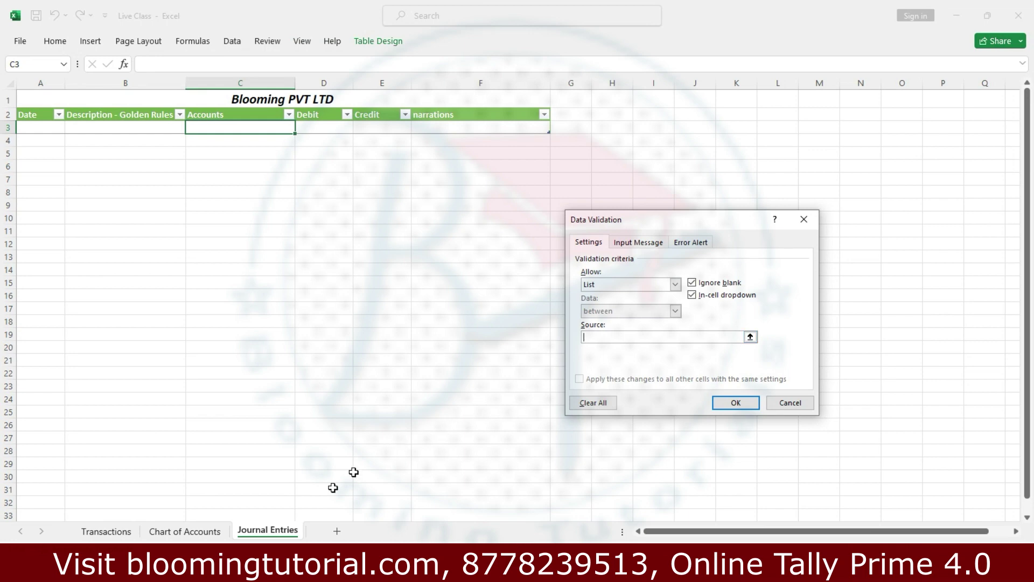
{"action": "left_click", "coordinate": [201, 532]}
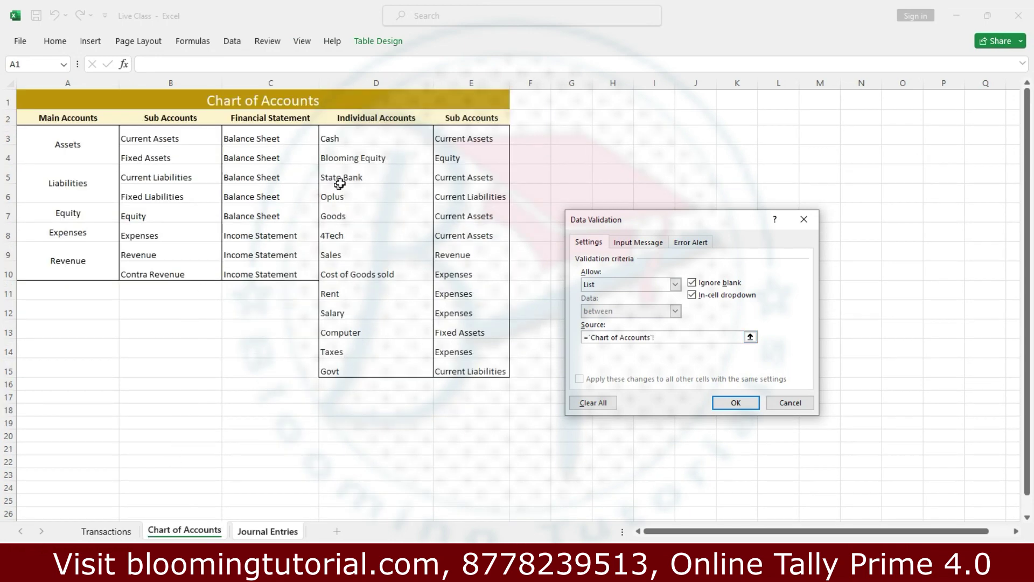
{"action": "left_click_drag", "start_coordinate": [364, 118], "coordinate": [372, 366]}
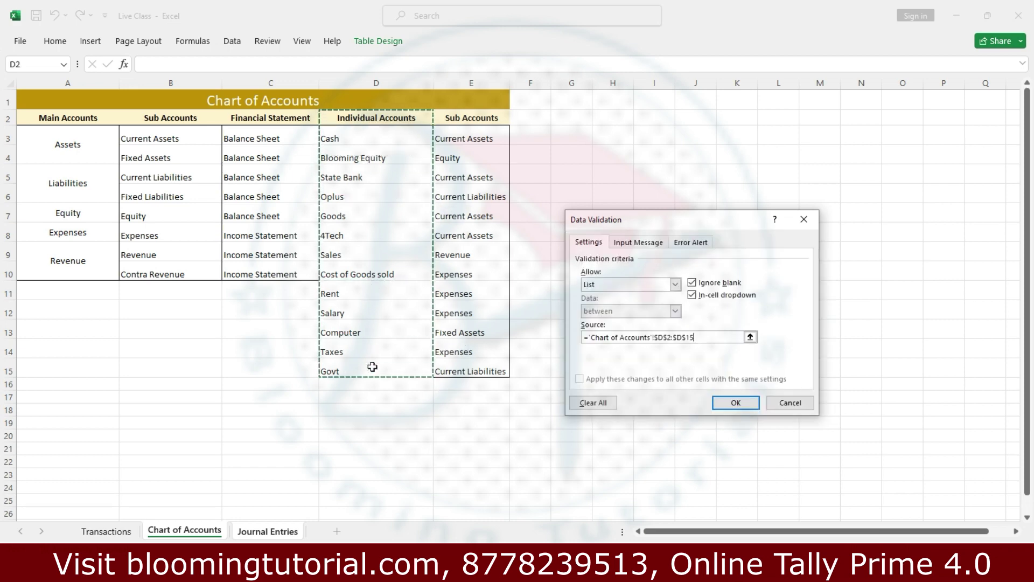
{"action": "left_click", "coordinate": [731, 402]}
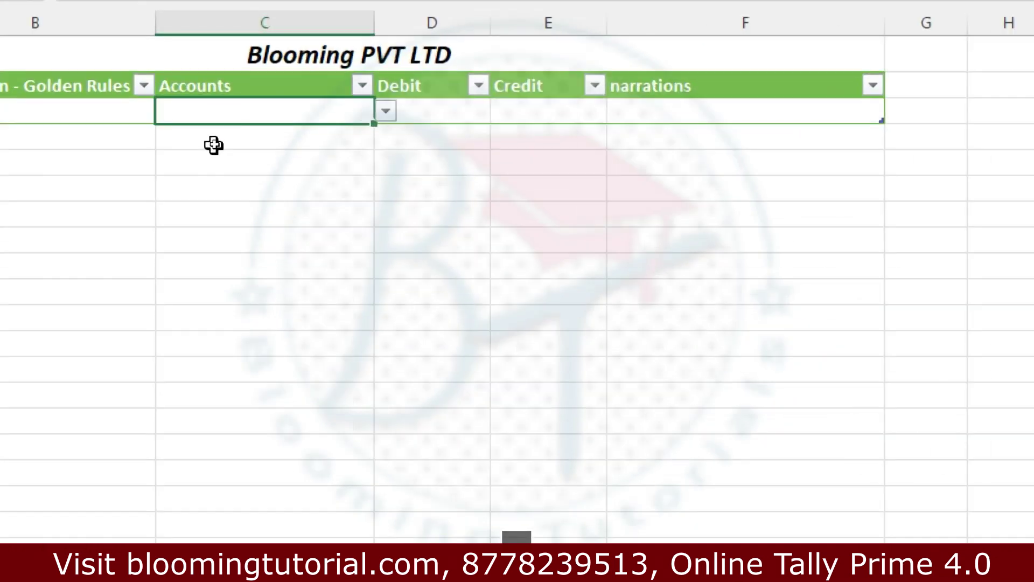
- Examine the account choices offered by the dropdown list in cell C3, from first to last
{"action": "left_click", "coordinate": [384, 113]}
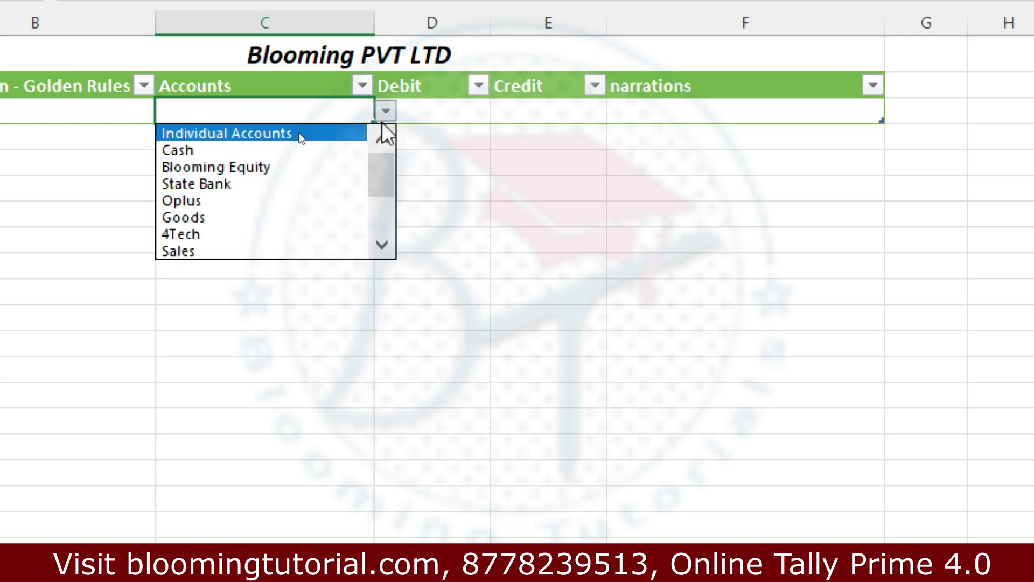
{"action": "left_click_drag", "start_coordinate": [382, 156], "coordinate": [382, 241]}
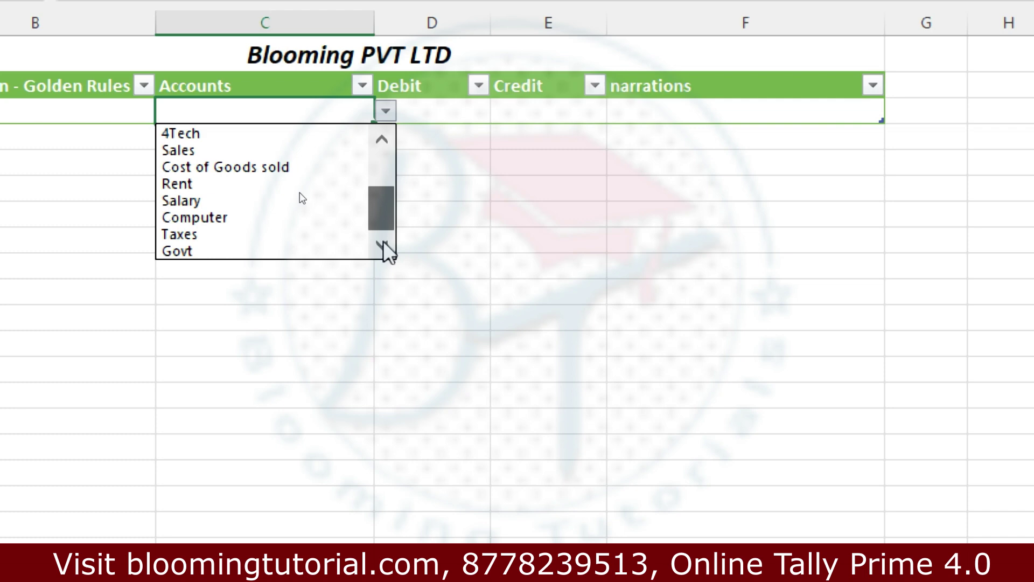
{"action": "left_click_drag", "start_coordinate": [384, 213], "coordinate": [382, 164]}
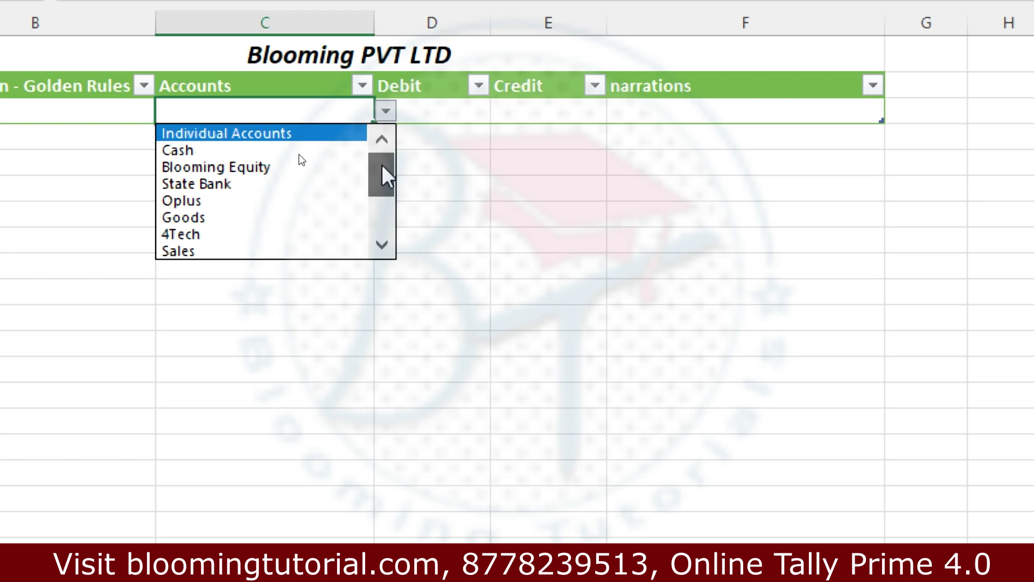
{"action": "scroll", "coordinate": [286, 217], "scroll_direction": "down", "scroll_amount": 3}
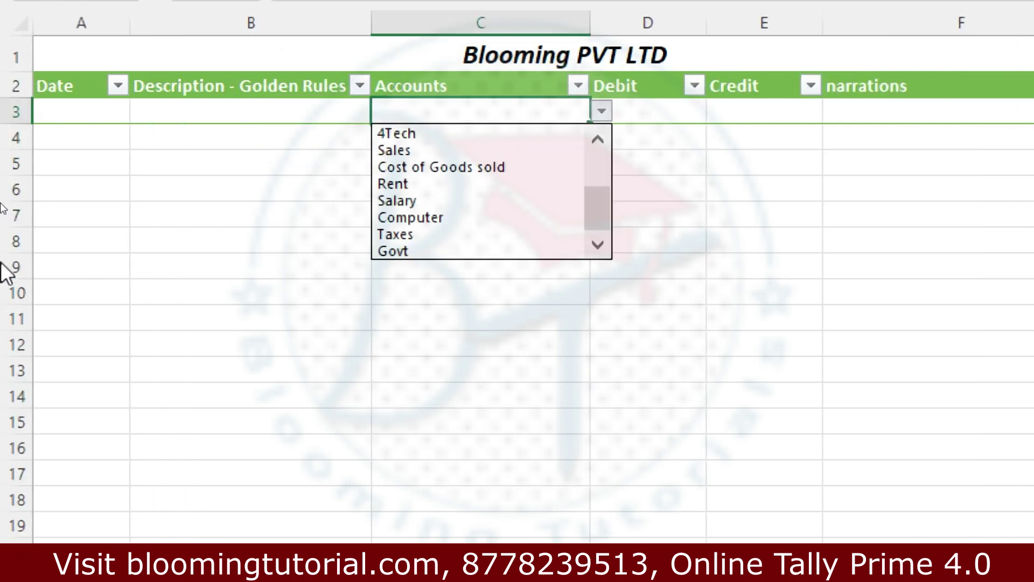
{"action": "left_click", "coordinate": [374, 293]}
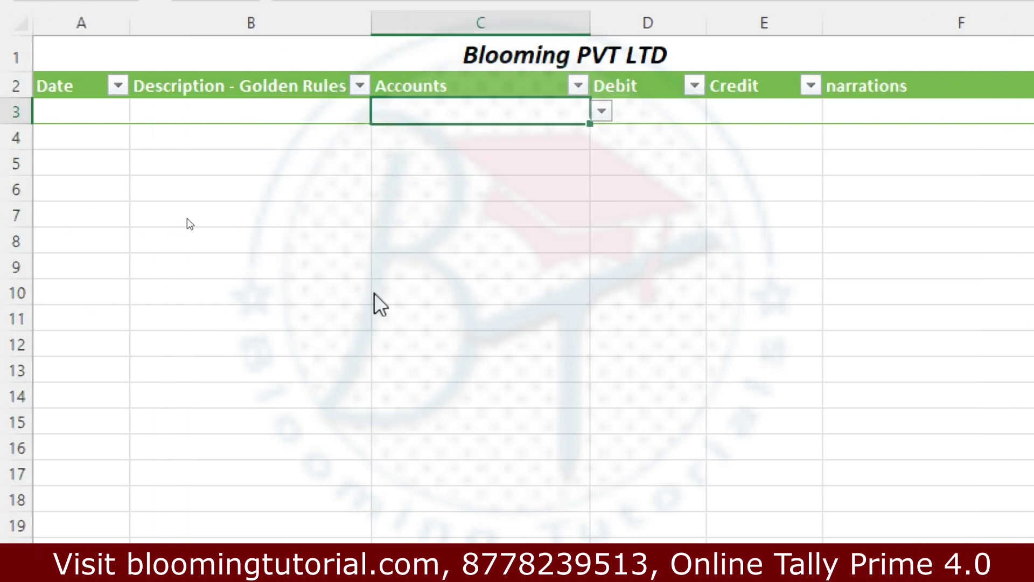
- Enter the date 01/04/2024 in cell A3 and choose Cash as the account in C3
{"action": "left_click", "coordinate": [69, 114]}
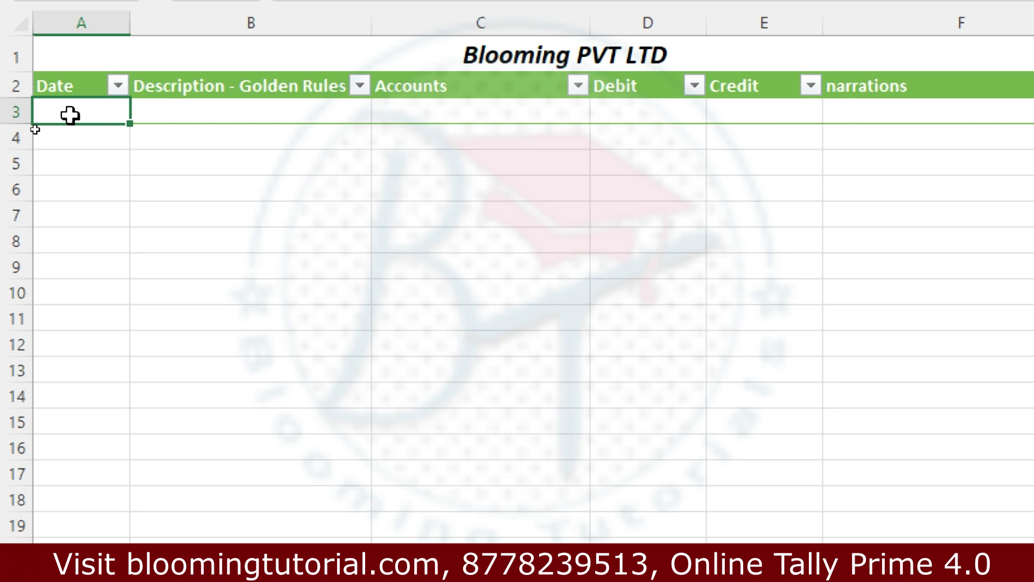
{"action": "type", "text": "1/04/"}
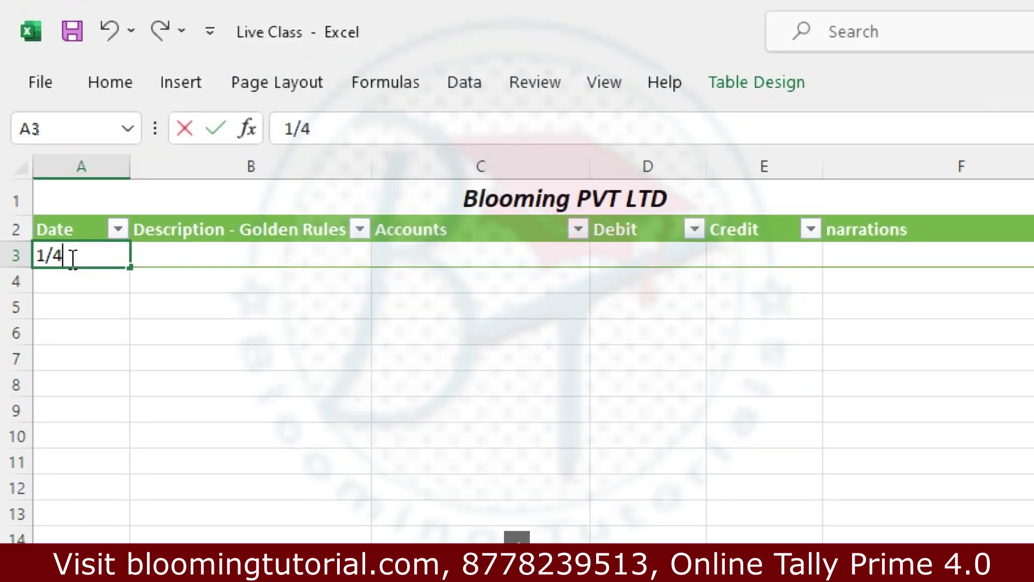
{"action": "type", "text": "2024"}
{"action": "key", "text": "Tab"}
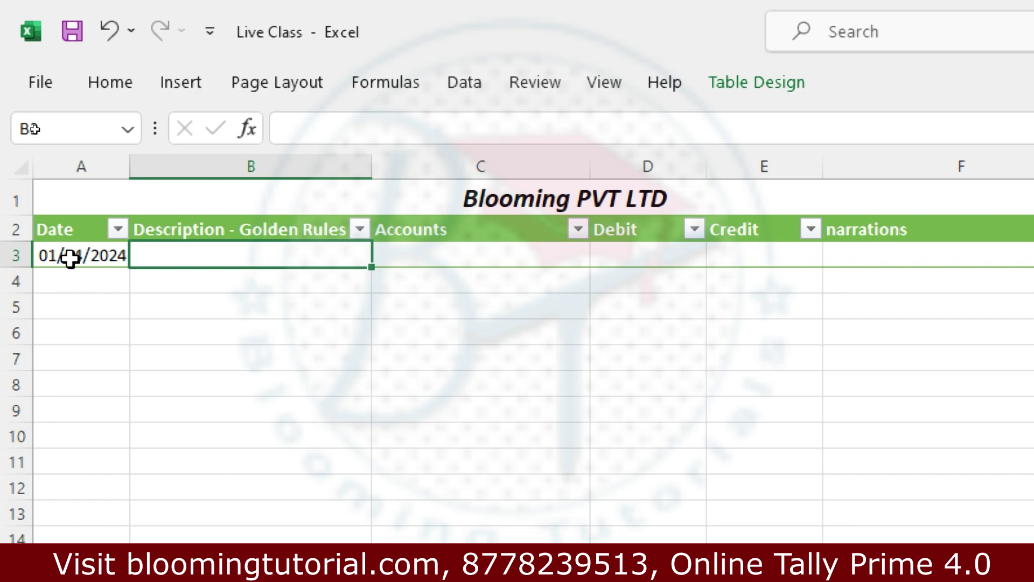
{"action": "left_click", "coordinate": [537, 256]}
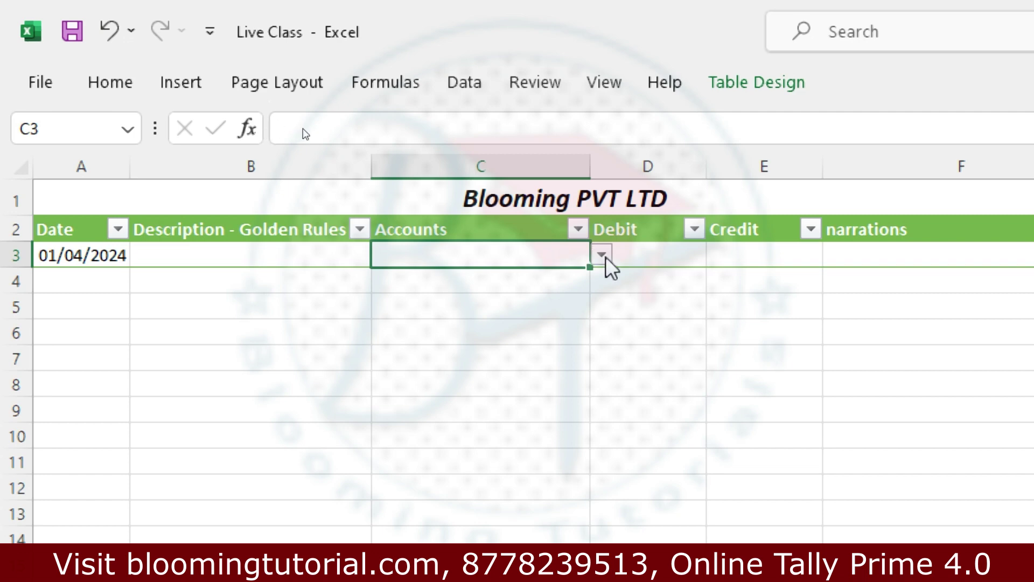
{"action": "left_click", "coordinate": [601, 255]}
{"action": "left_click", "coordinate": [523, 295]}
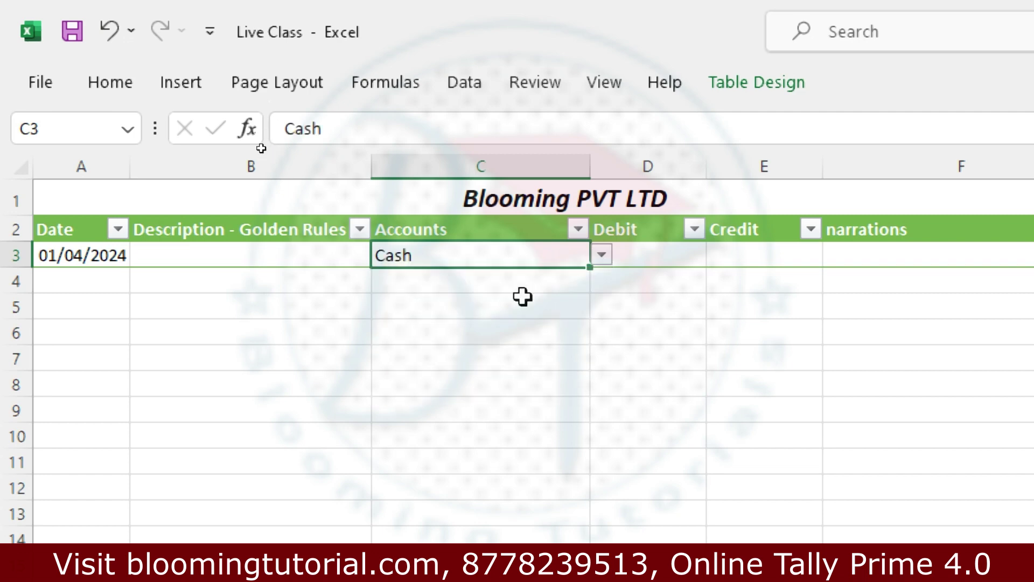
- Enter 1000000 as the debit amount of the Cash entry in cell D3
{"action": "left_click", "coordinate": [664, 253]}
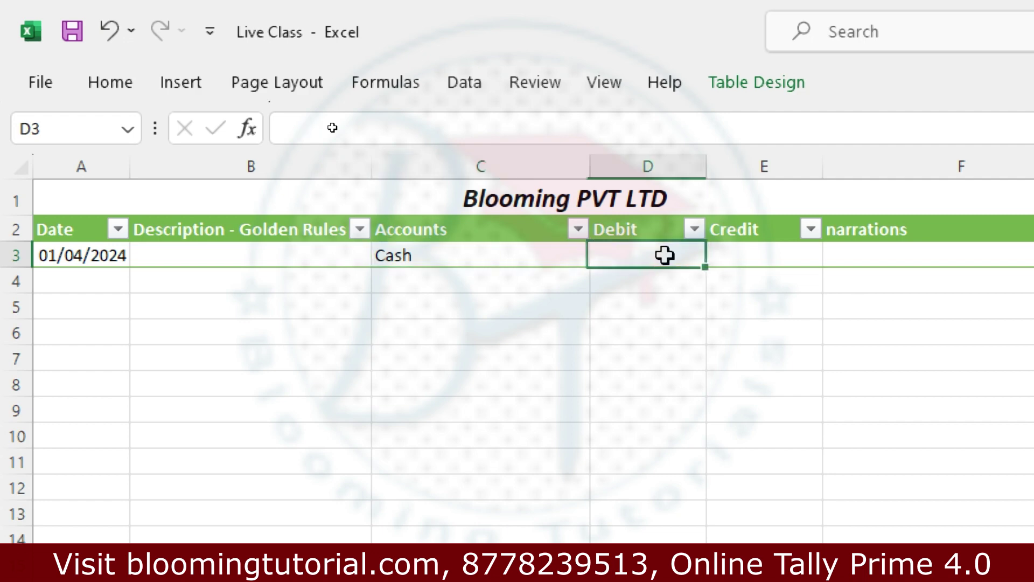
{"action": "type", "text": "3"}
{"action": "key", "text": "BackSpace"}
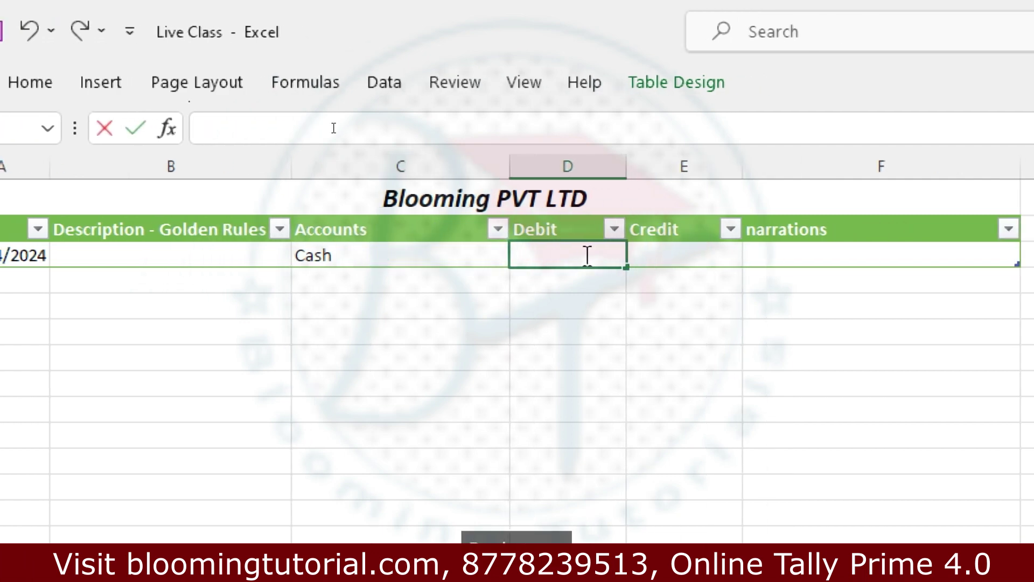
{"action": "type", "text": "1000000"}
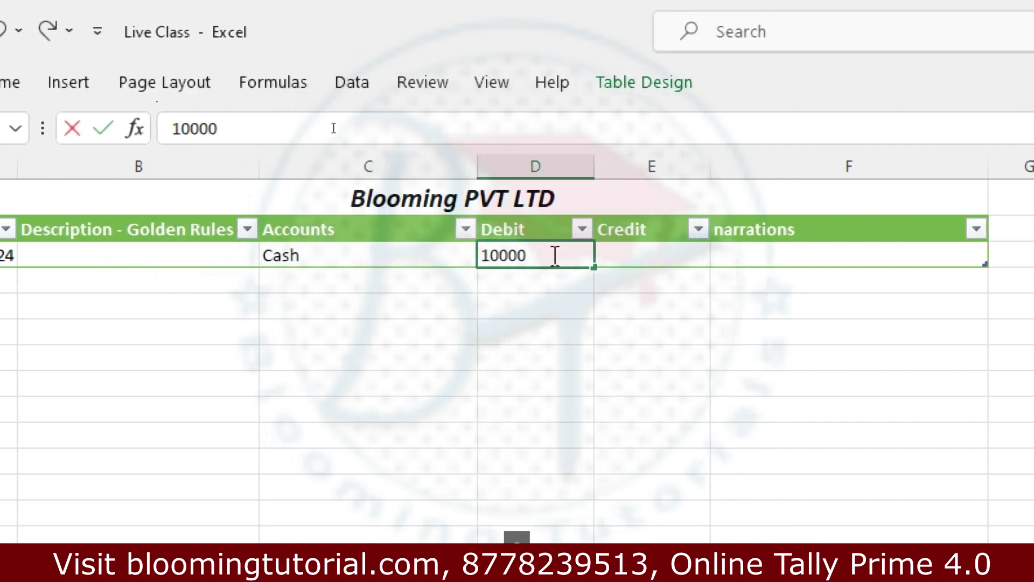
{"action": "left_click", "coordinate": [563, 337]}
{"action": "left_click", "coordinate": [537, 250]}
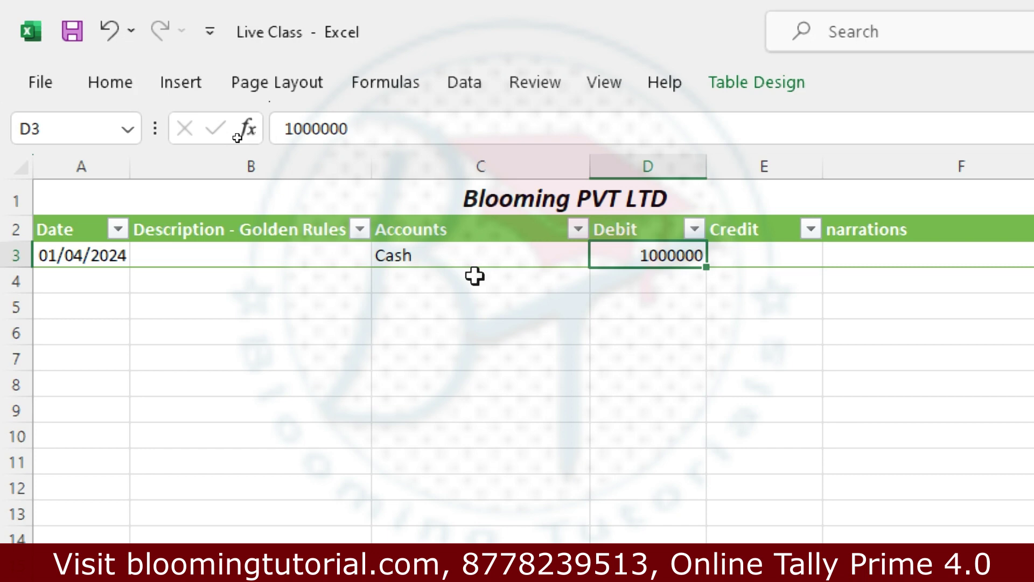
- Extend the journal table with a new row 4 beneath the Cash entry
{"action": "left_click", "coordinate": [474, 277]}
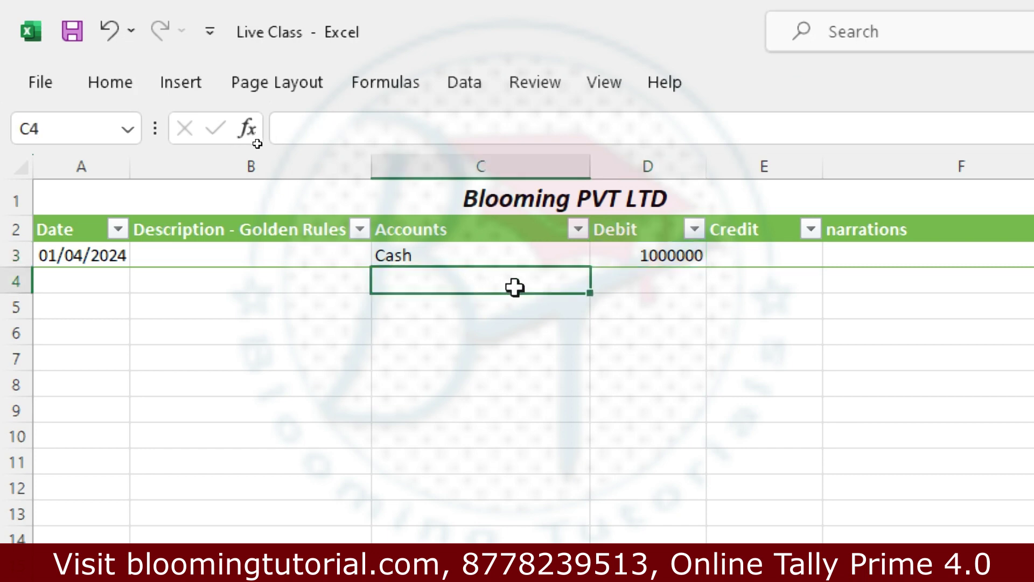
{"action": "left_click", "coordinate": [525, 253]}
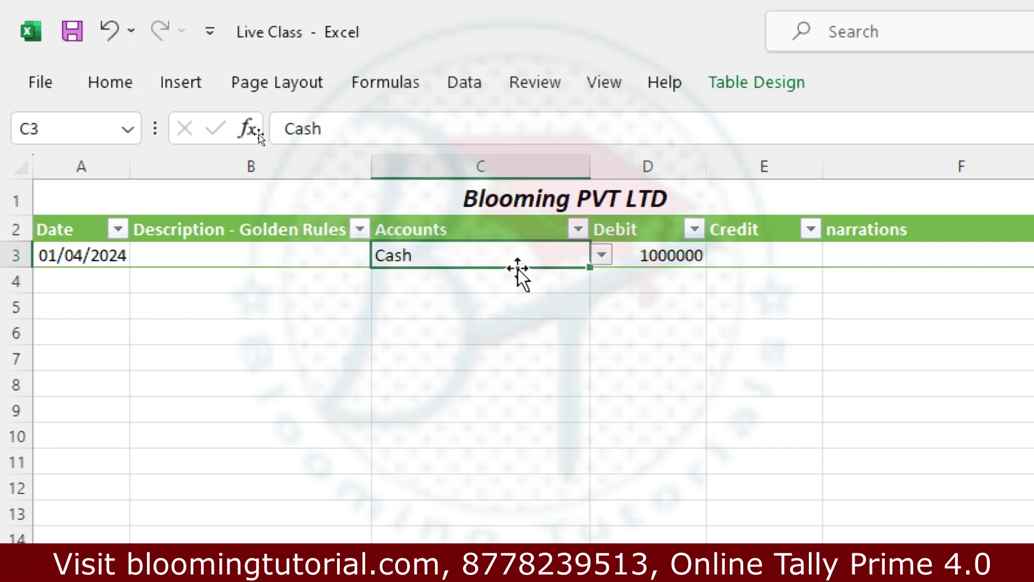
{"action": "left_click", "coordinate": [495, 288]}
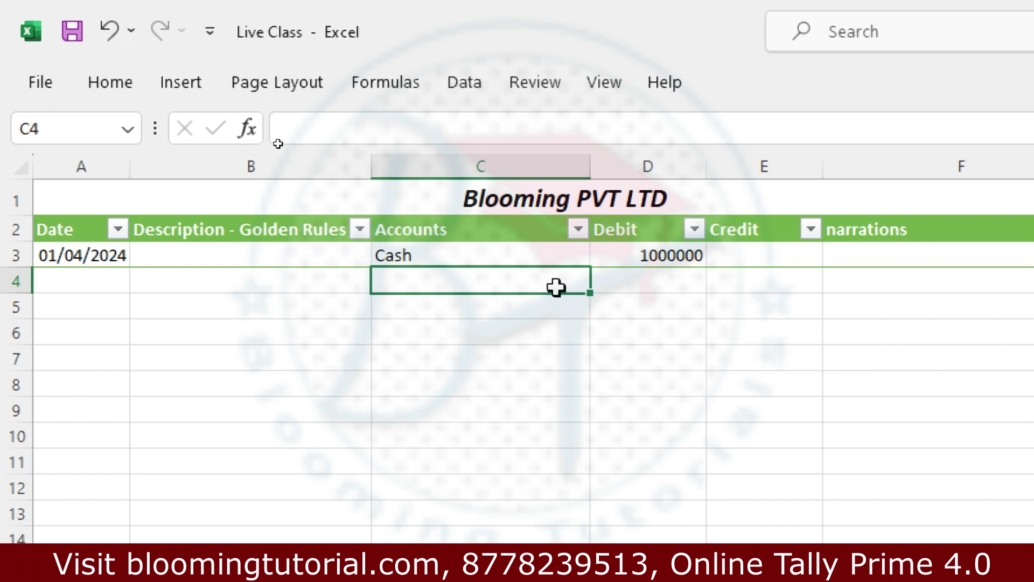
{"action": "left_click", "coordinate": [558, 262]}
{"action": "key", "text": "Tab"}
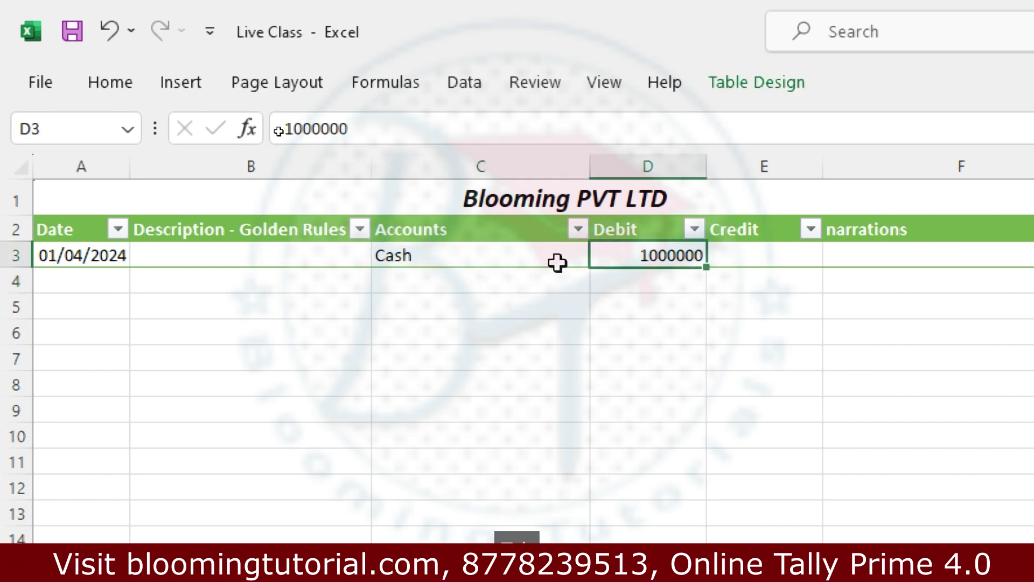
{"action": "key", "text": "Tab"}
{"action": "key", "text": "Tab"}
{"action": "key", "text": "Tab"}
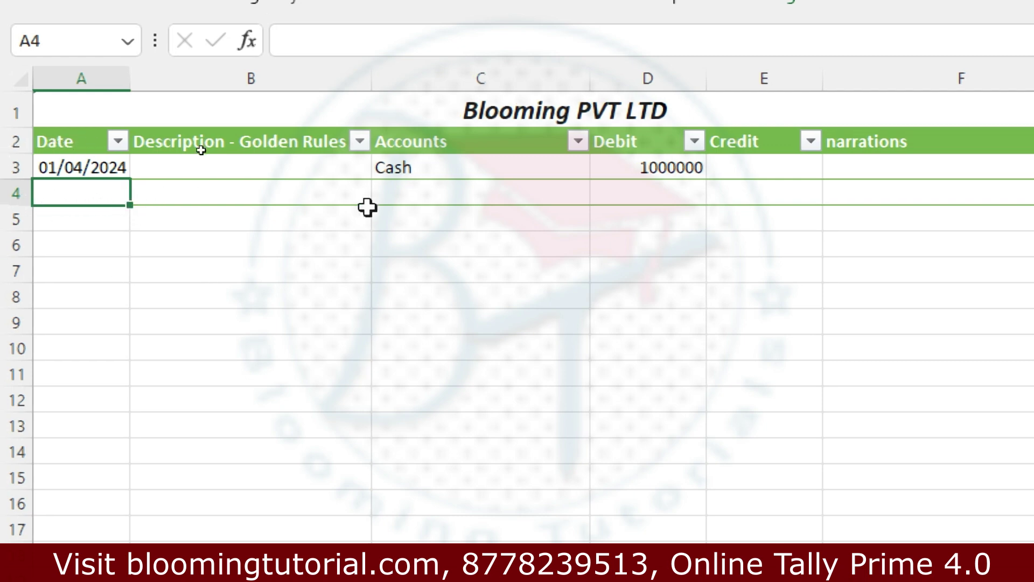
- Choose Blooming Equity as the account in cell C4 and enter 1000000 as its credit in E4
{"action": "left_click", "coordinate": [507, 193]}
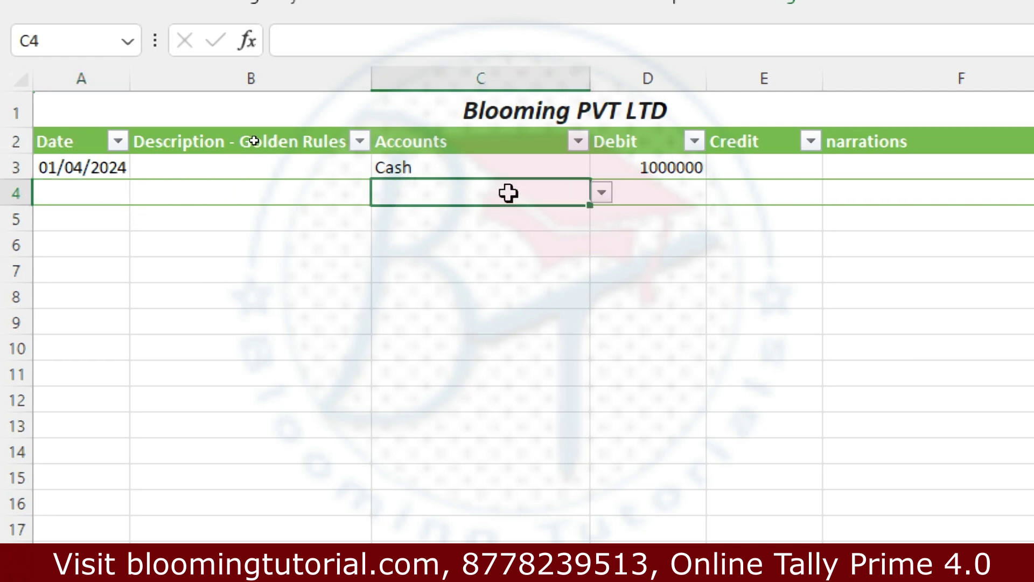
{"action": "left_click", "coordinate": [599, 195]}
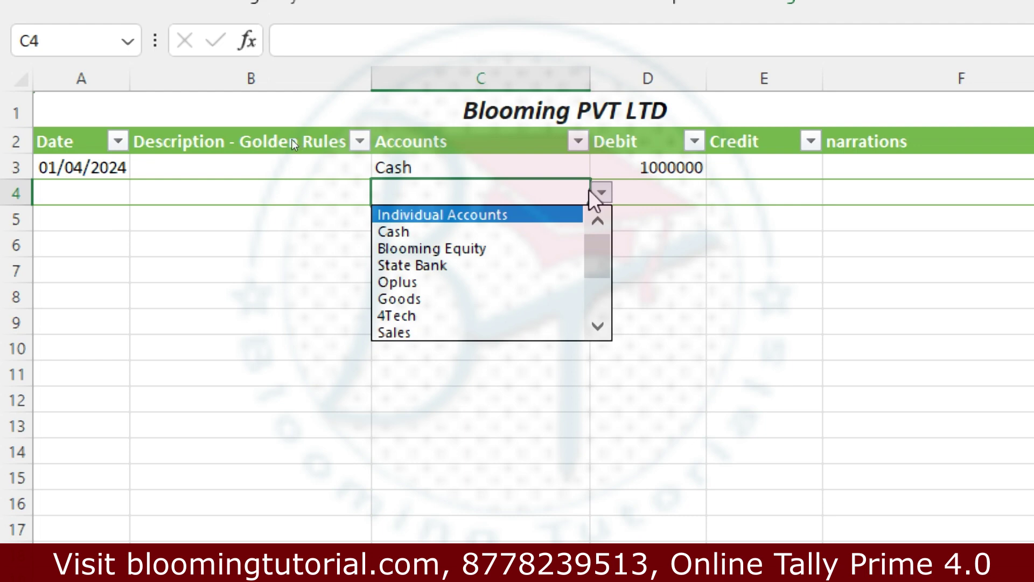
{"action": "left_click", "coordinate": [493, 251]}
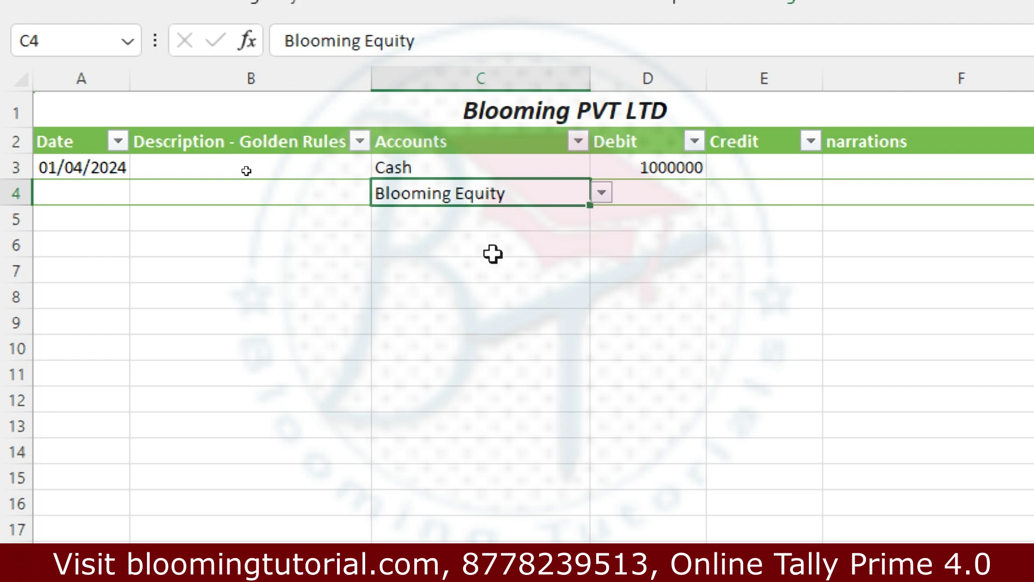
{"action": "key", "text": "Tab"}
{"action": "key", "text": "Tab"}
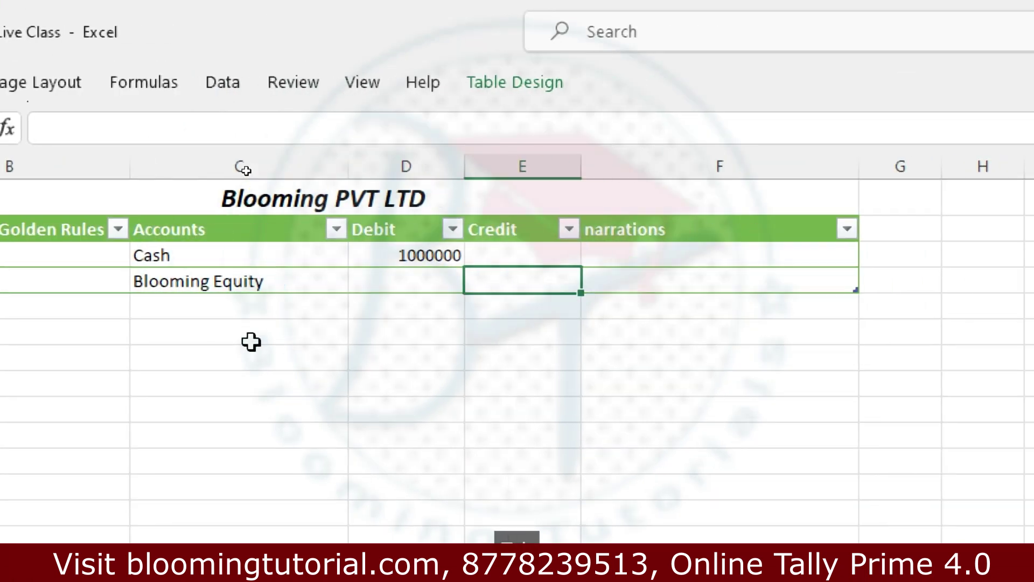
{"action": "type", "text": "100000"}
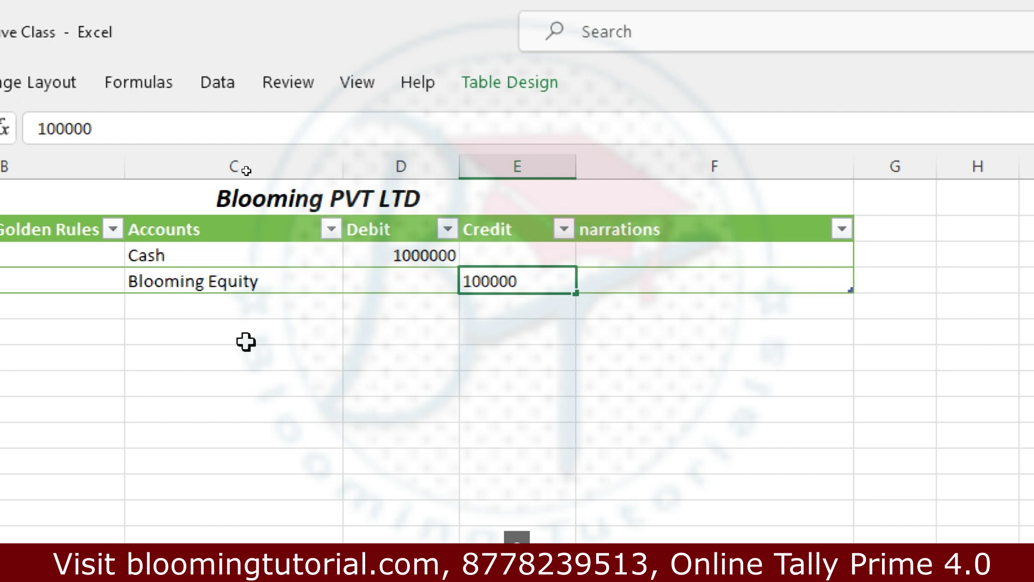
{"action": "type", "text": "0"}
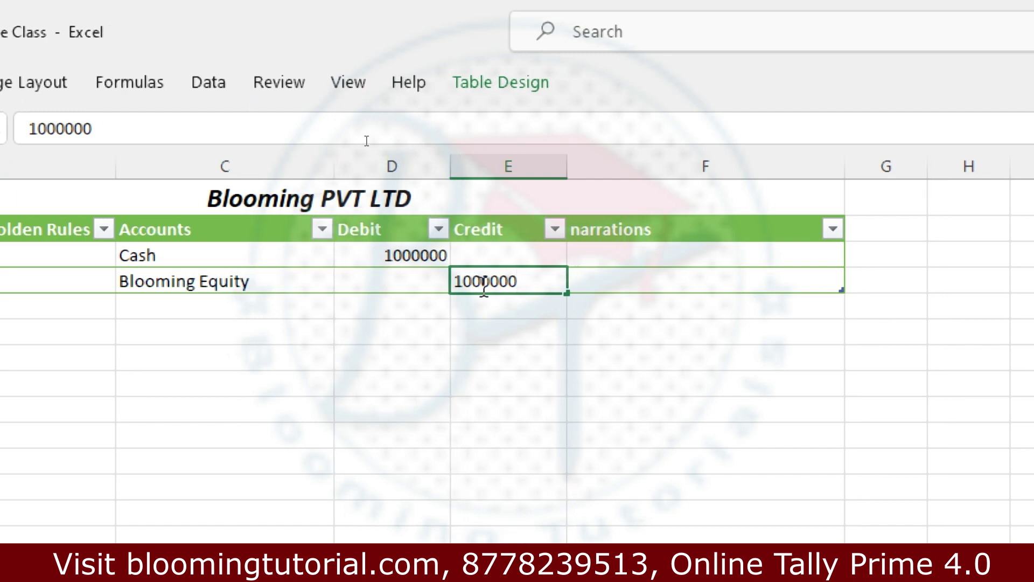
- Enter "Debit what comes in - Real" as the golden rule description for the Cash entry in cell B3
{"action": "left_click", "coordinate": [482, 435]}
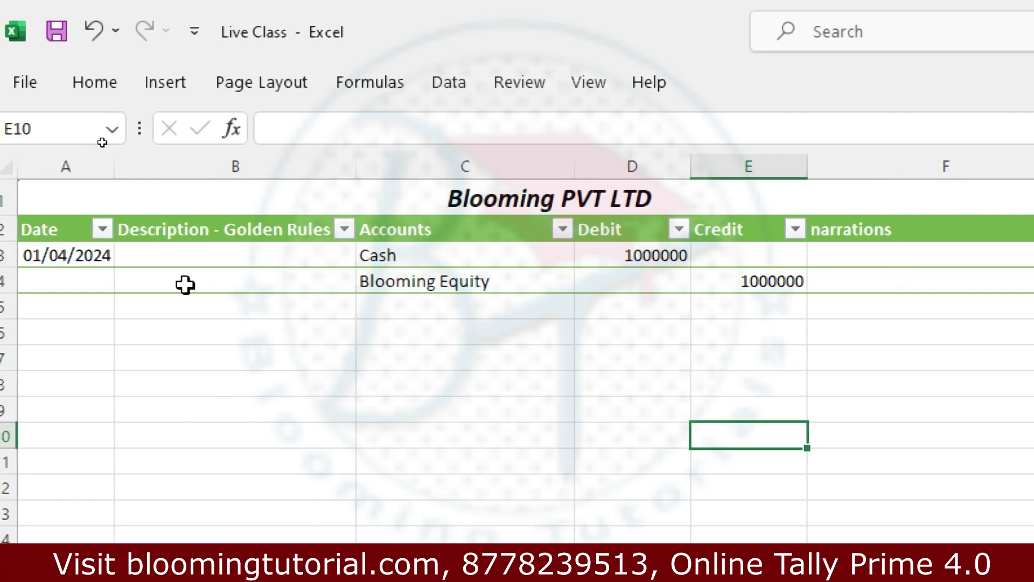
{"action": "left_click", "coordinate": [211, 256]}
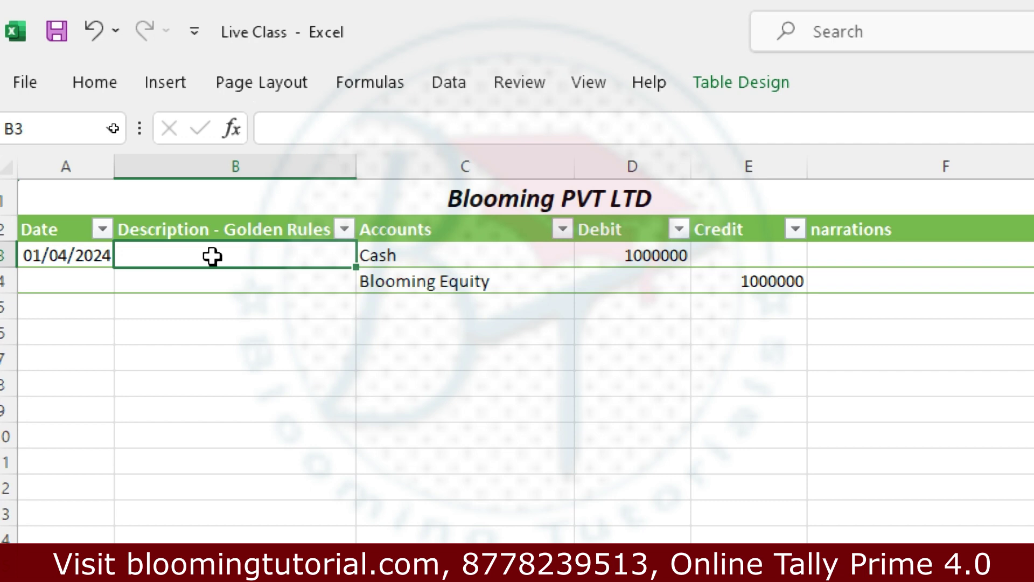
{"action": "double_click", "coordinate": [211, 257]}
{"action": "type", "text": "Debit w"}
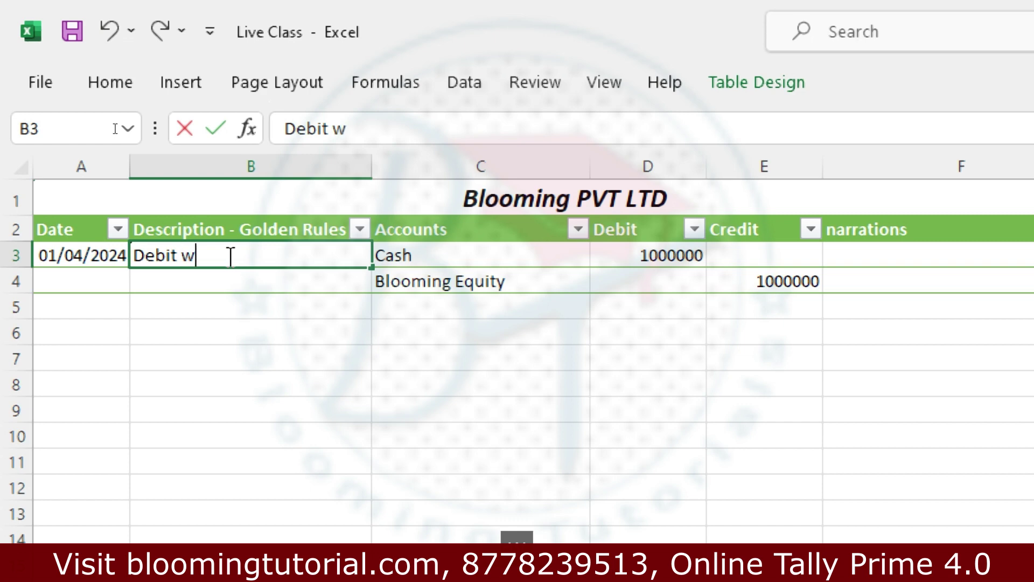
{"action": "type", "text": "hat comes in "}
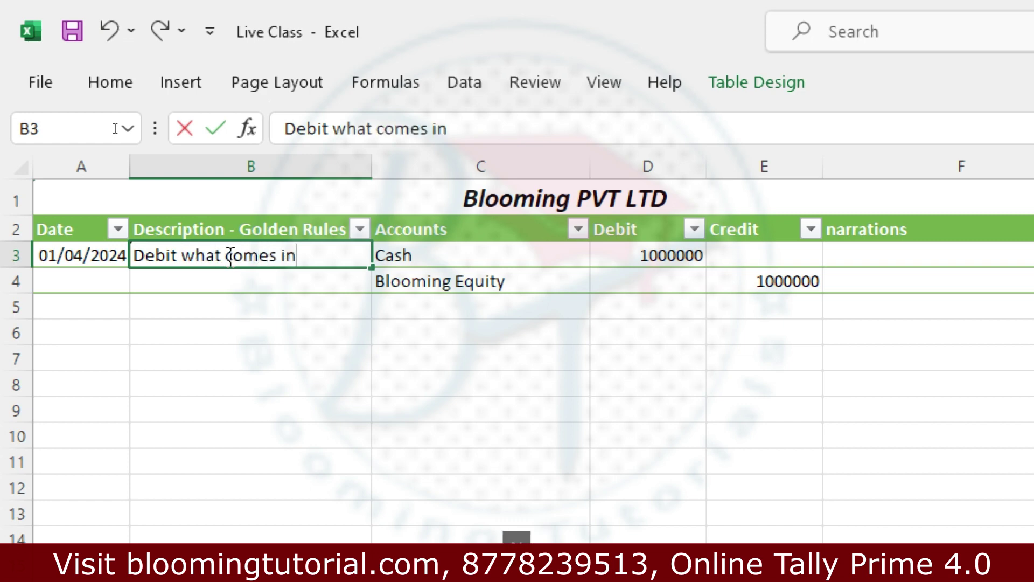
{"action": "type", "text": "- Real"}
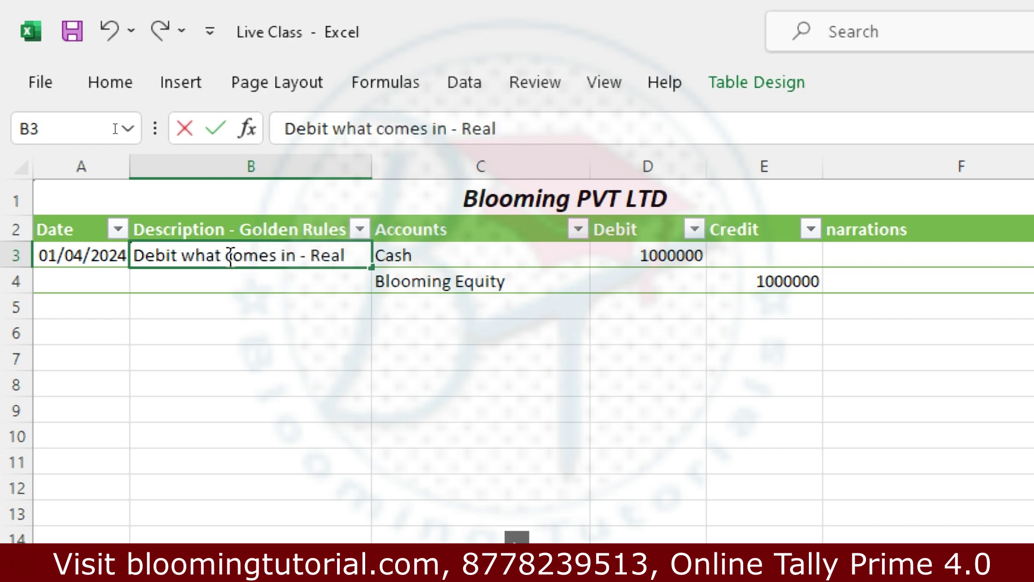
- Enter "Credit the Giver - Personal" as the golden rule description for the Blooming Equity entry in cell B4
{"action": "left_click", "coordinate": [230, 281]}
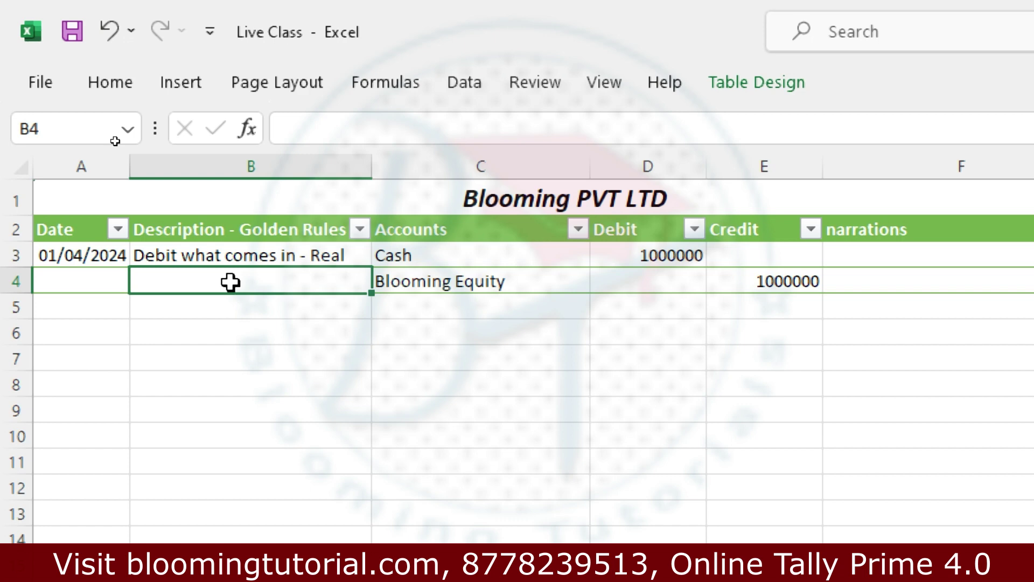
{"action": "type", "text": "DEbi"}
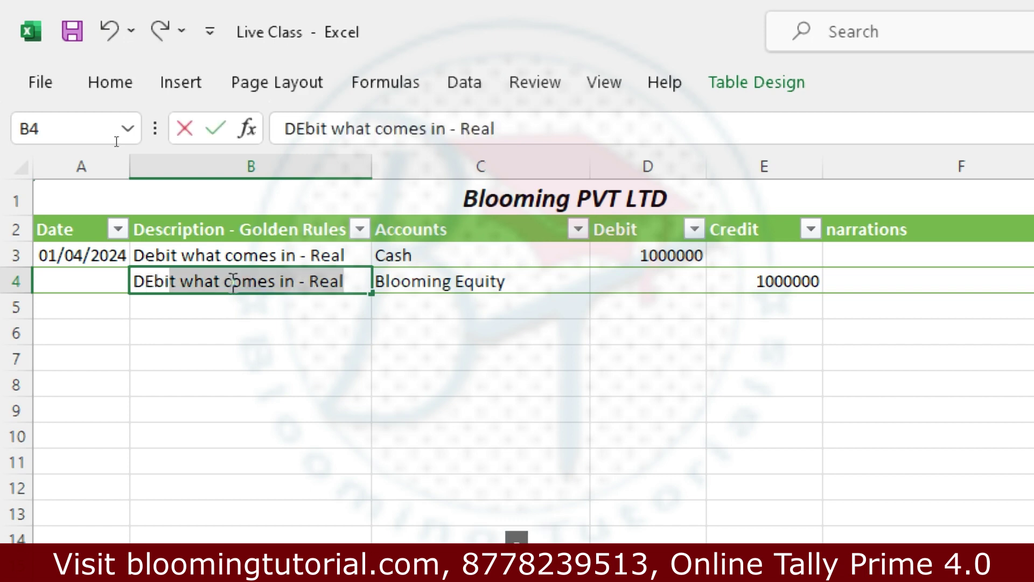
{"action": "key", "text": "BackSpace"}
{"action": "key", "text": "BackSpace"}
{"action": "key", "text": "BackSpace"}
{"action": "key", "text": "BackSpace"}
{"action": "key", "text": "BackSpace"}
{"action": "type", "text": "Cr"}
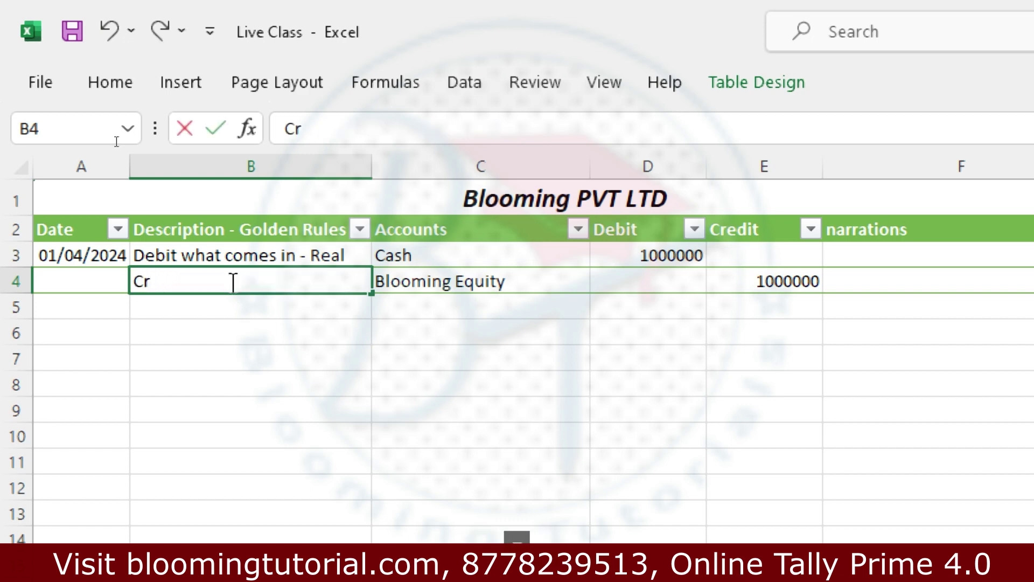
{"action": "type", "text": "edit the Givee"}
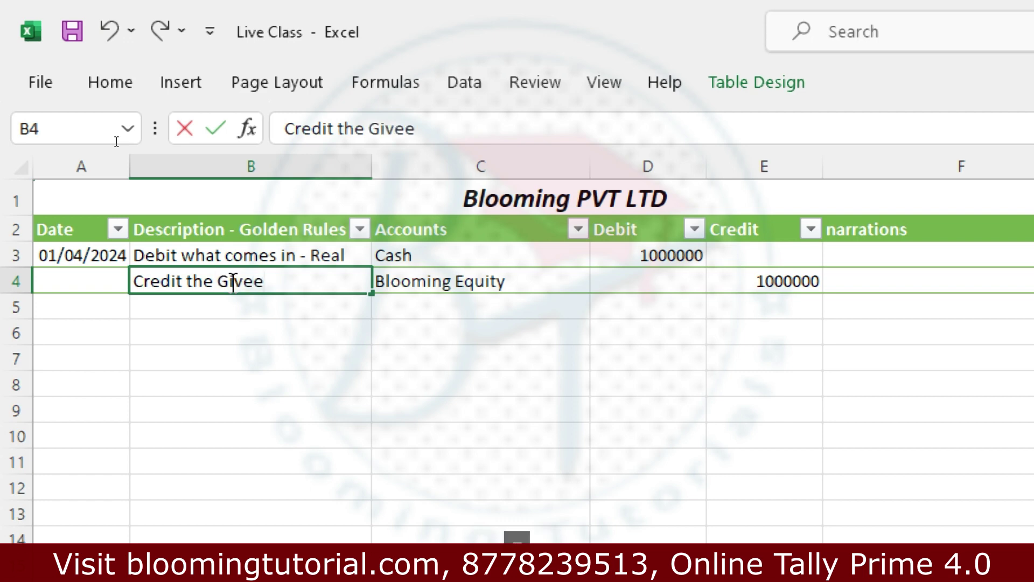
{"action": "key", "text": "BackSpace"}
{"action": "type", "text": "r - Personal"}
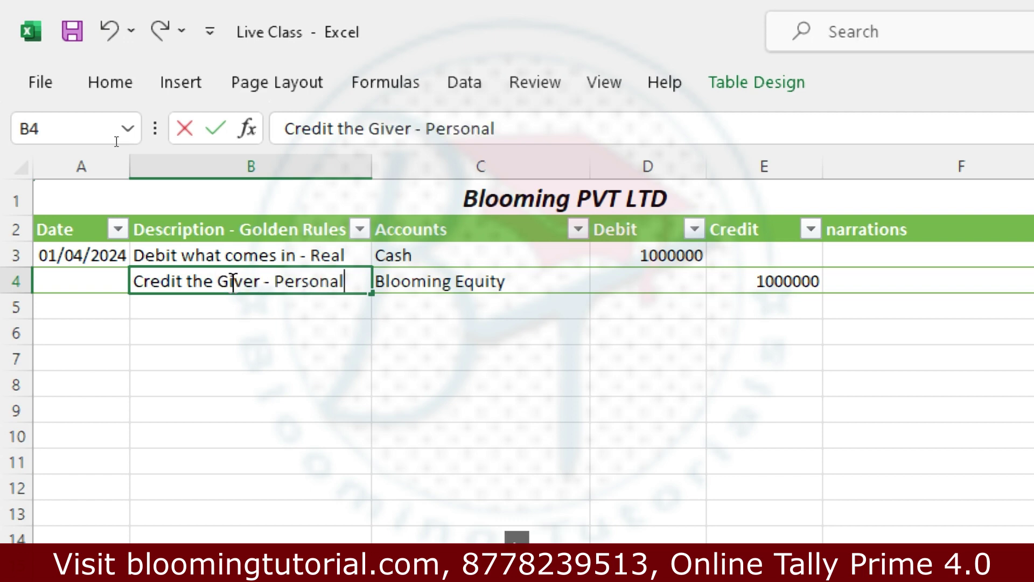
{"action": "left_click", "coordinate": [241, 306]}
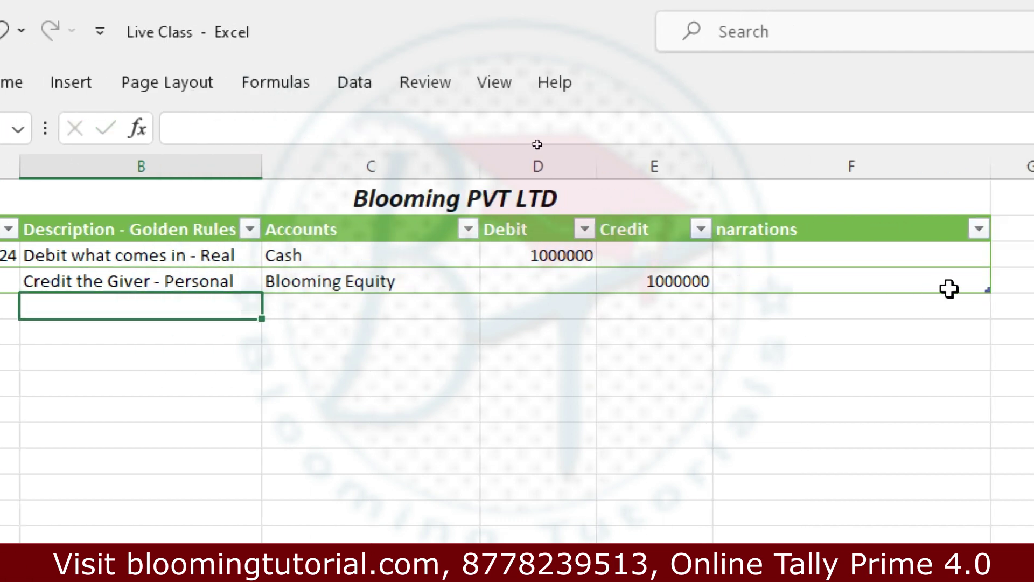
- Enter the narration "Blooming Started business" in cell F3 and fill it down to F4
{"action": "left_click", "coordinate": [1007, 253]}
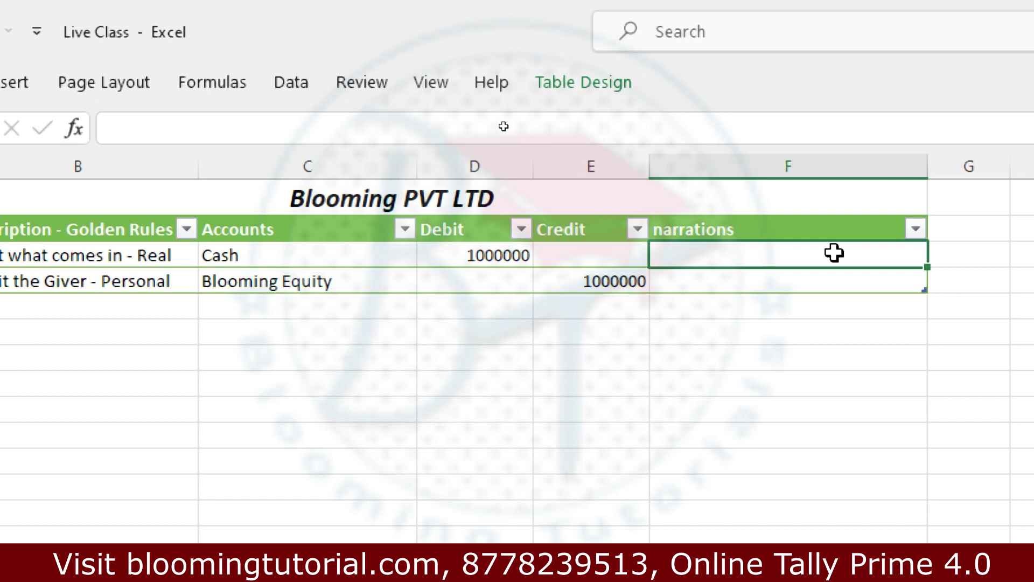
{"action": "type", "text": "Bloomning"}
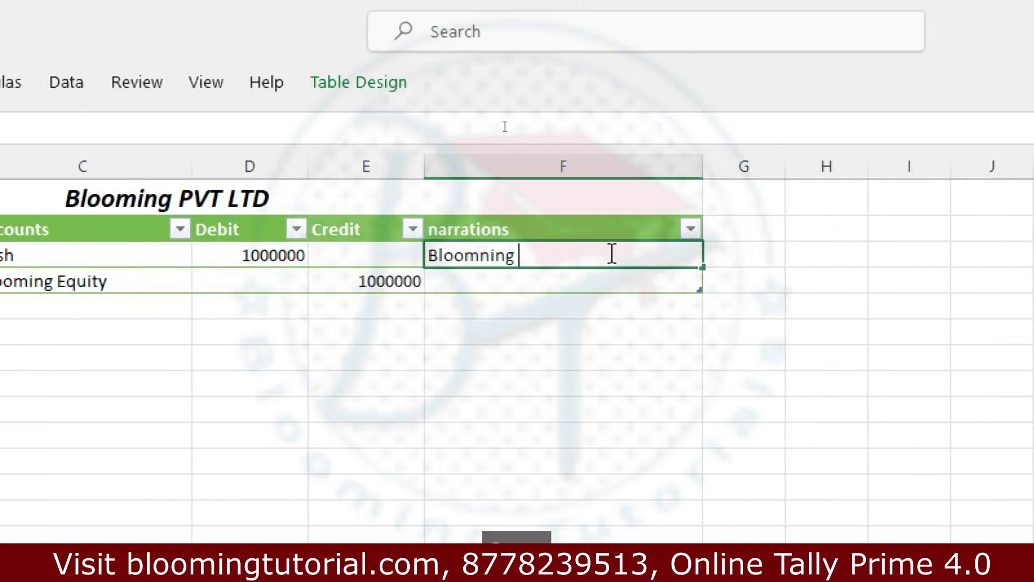
{"action": "key", "text": "BackSpace"}
{"action": "key", "text": "BackSpace"}
{"action": "key", "text": "BackSpace"}
{"action": "key", "text": "BackSpace"}
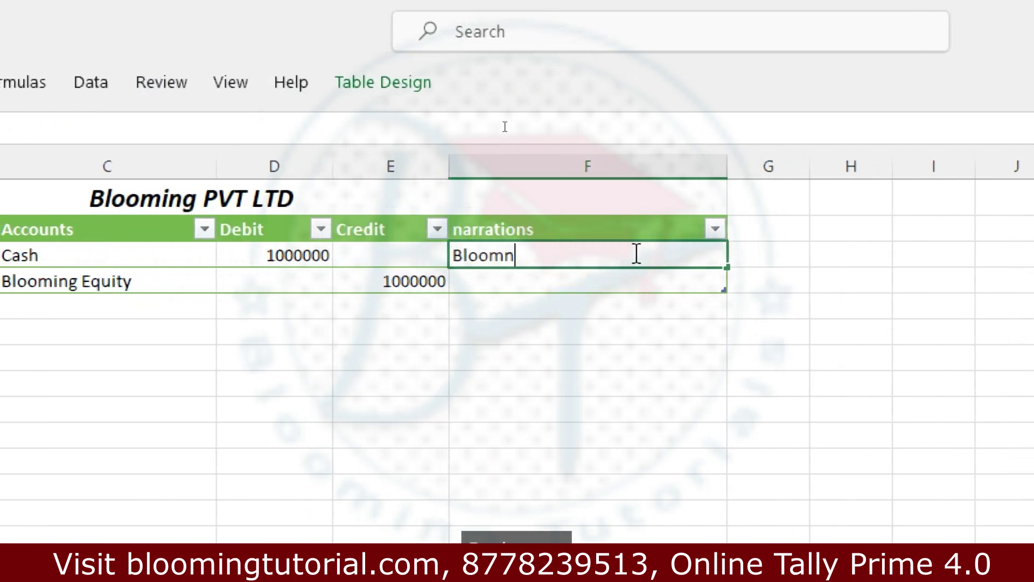
{"action": "type", "text": "ing "}
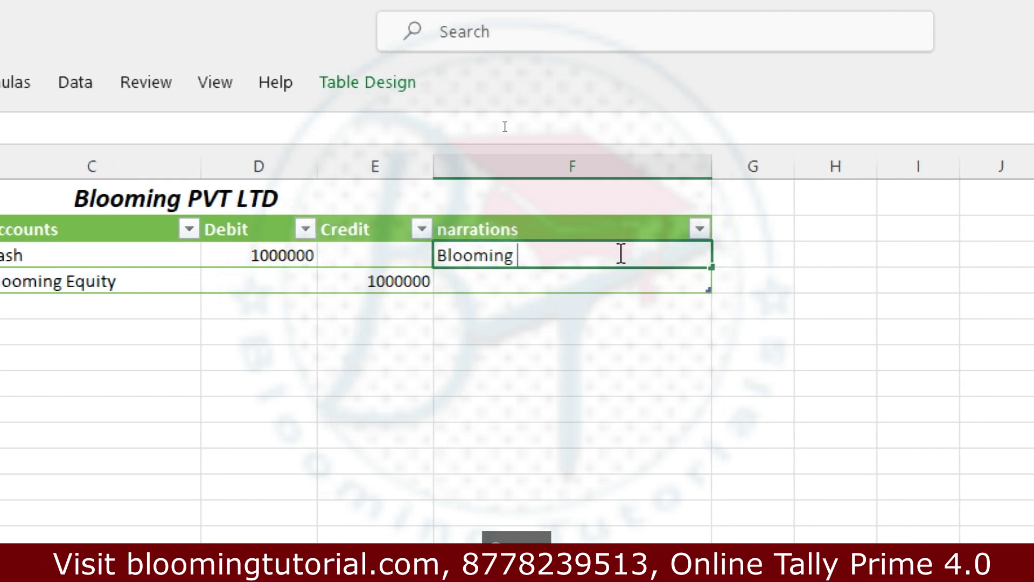
{"action": "type", "text": "Statn"}
{"action": "key", "text": "BackSpace"}
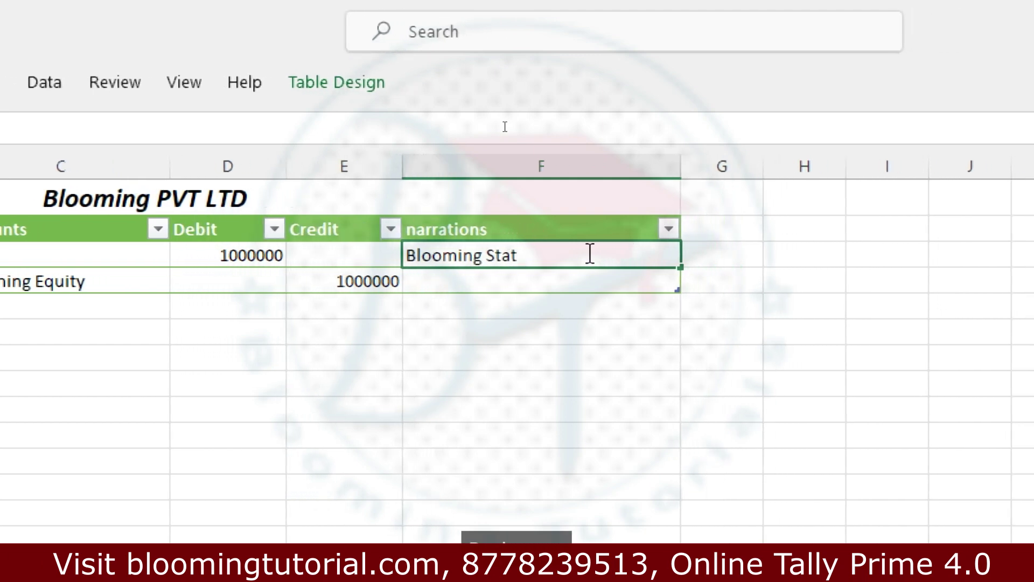
{"action": "key", "text": "BackSpace"}
{"action": "type", "text": "rted busi"}
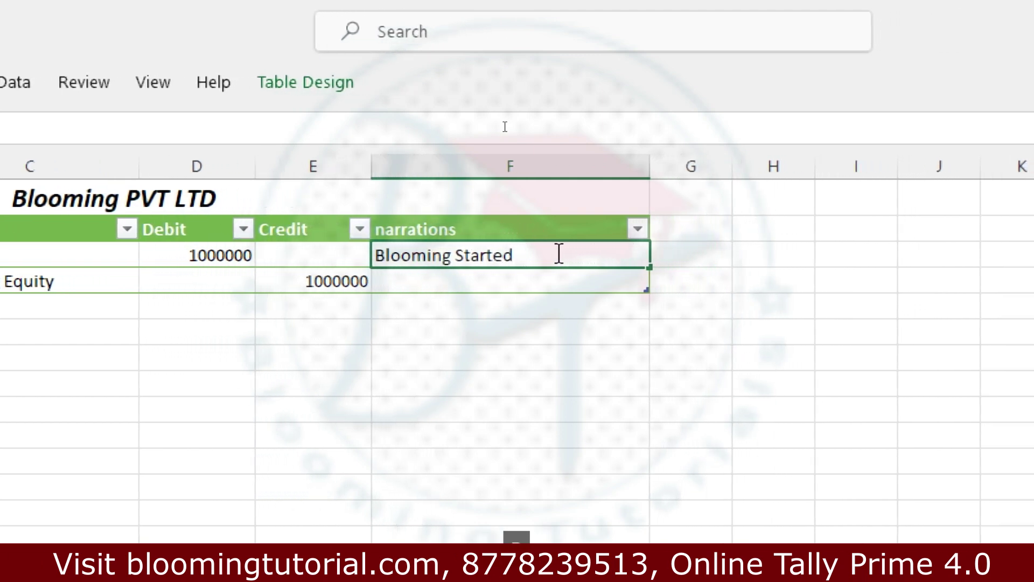
{"action": "type", "text": "ness"}
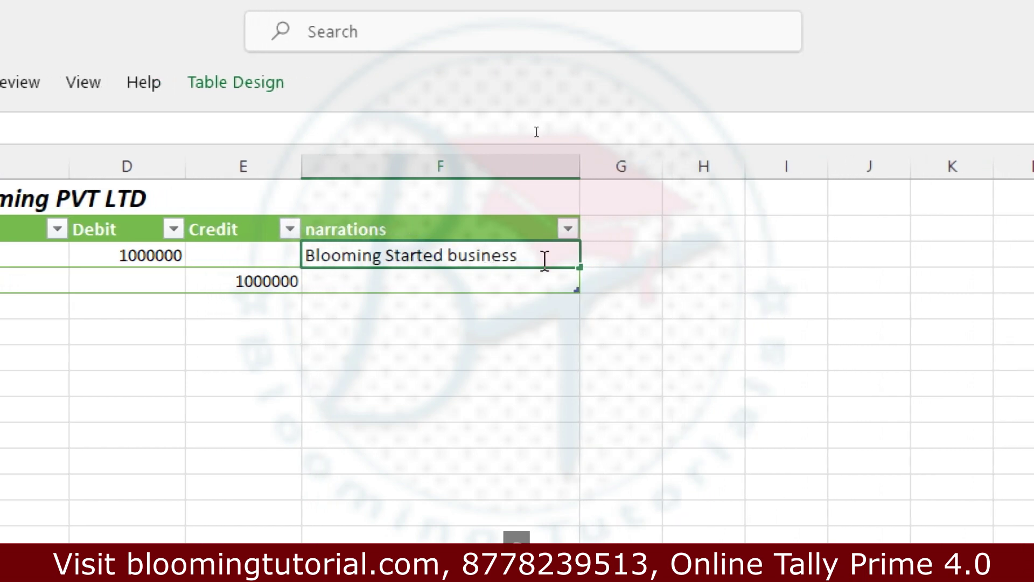
{"action": "left_click_drag", "start_coordinate": [581, 270], "coordinate": [572, 283]}
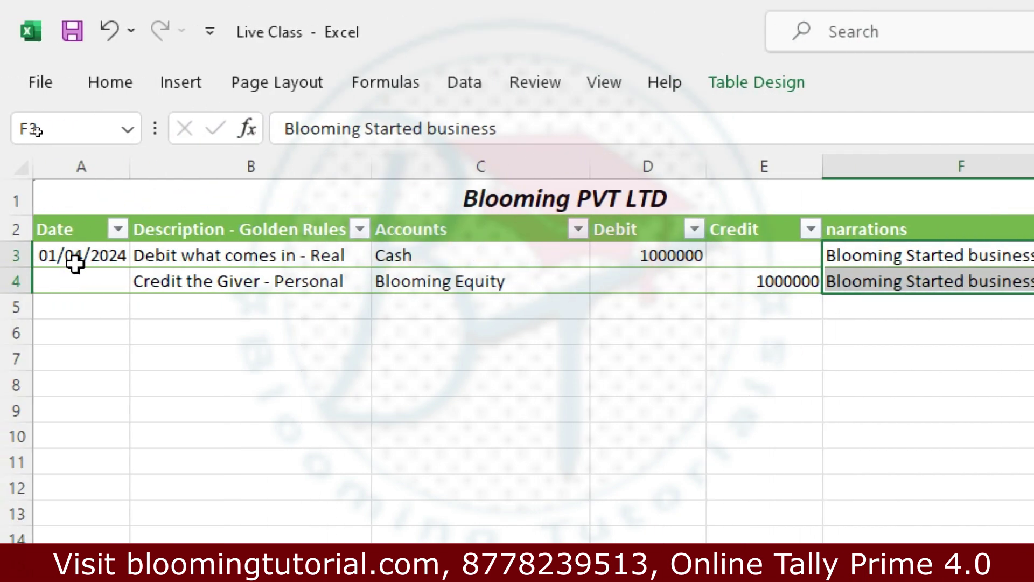
- Copy the date from cell A3 into A4 for the Blooming Equity entry
{"action": "left_click", "coordinate": [75, 263]}
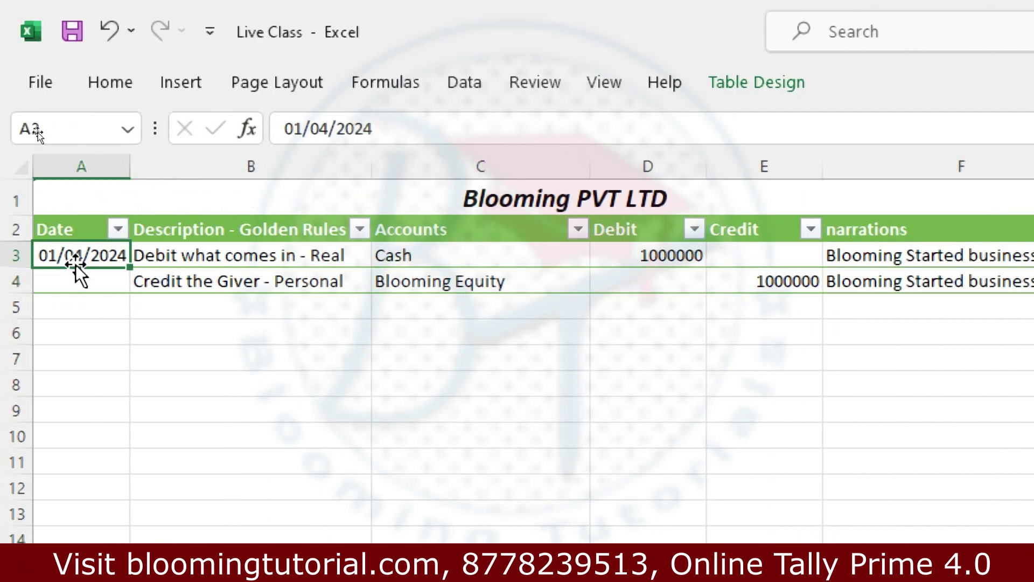
{"action": "key", "text": "ctrl+c"}
{"action": "left_click", "coordinate": [97, 281]}
{"action": "key", "text": "ctrl+v"}
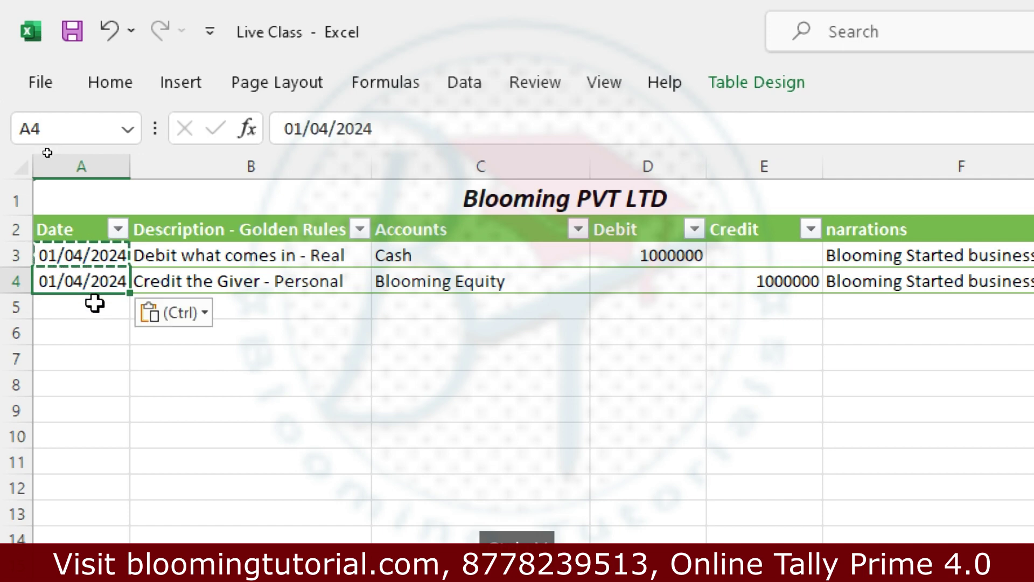
{"action": "left_click", "coordinate": [95, 305]}
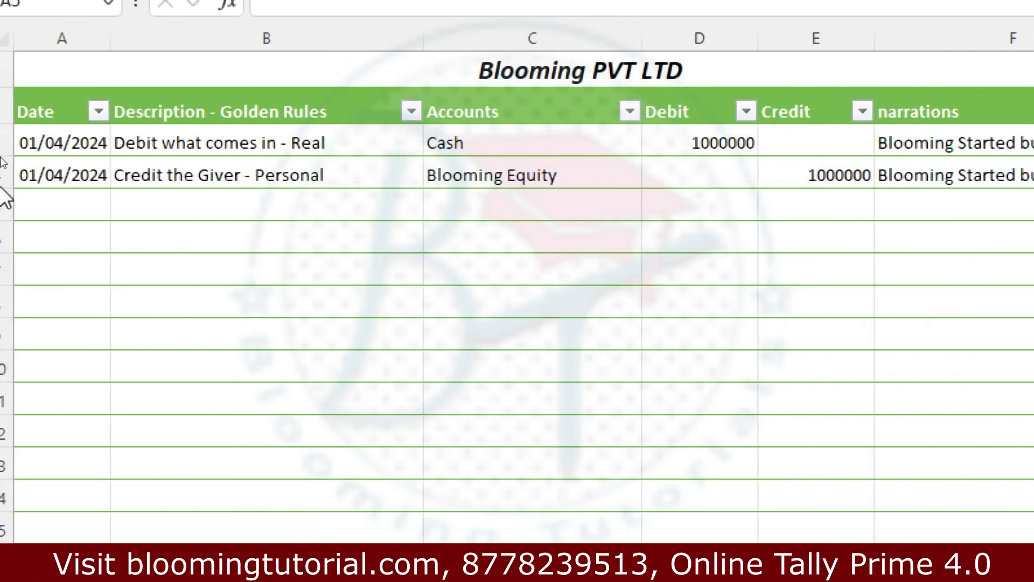
- Enter the date 02/04/2024 in cell A5 and choose State Bank as the account in C5
{"action": "left_click", "coordinate": [109, 214]}
{"action": "type", "text": "2/04"}
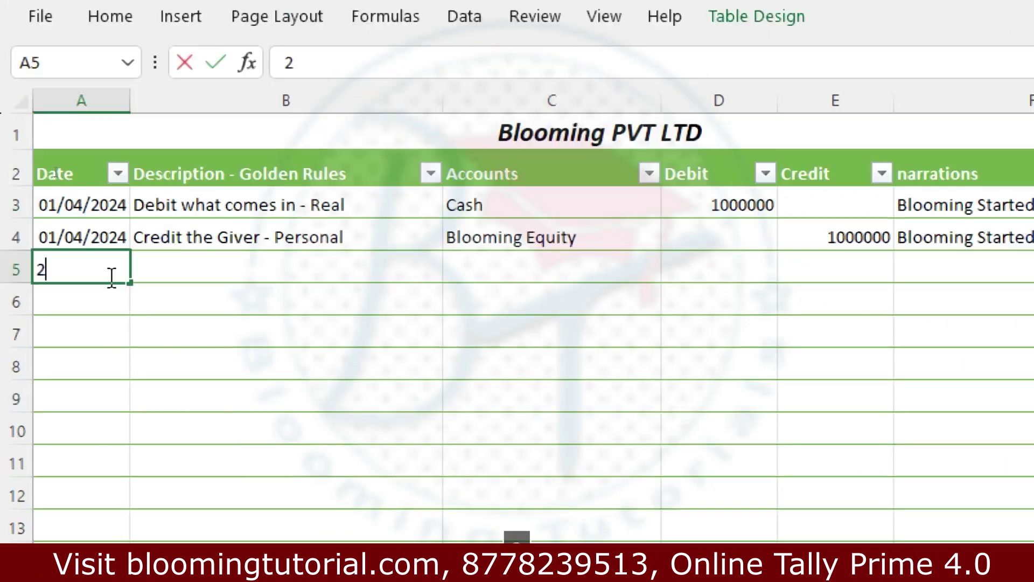
{"action": "type", "text": "/2024"}
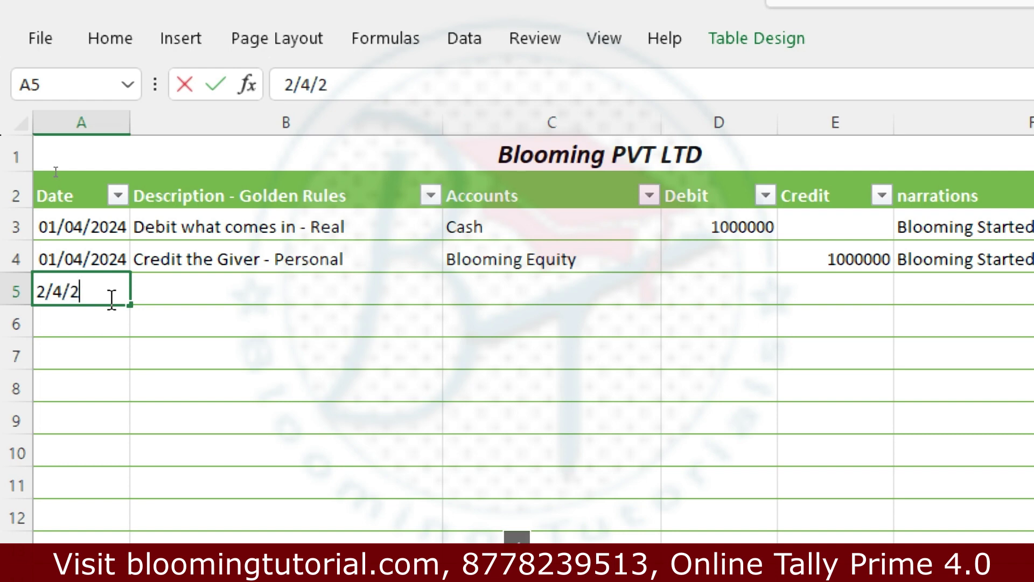
{"action": "key", "text": "Tab"}
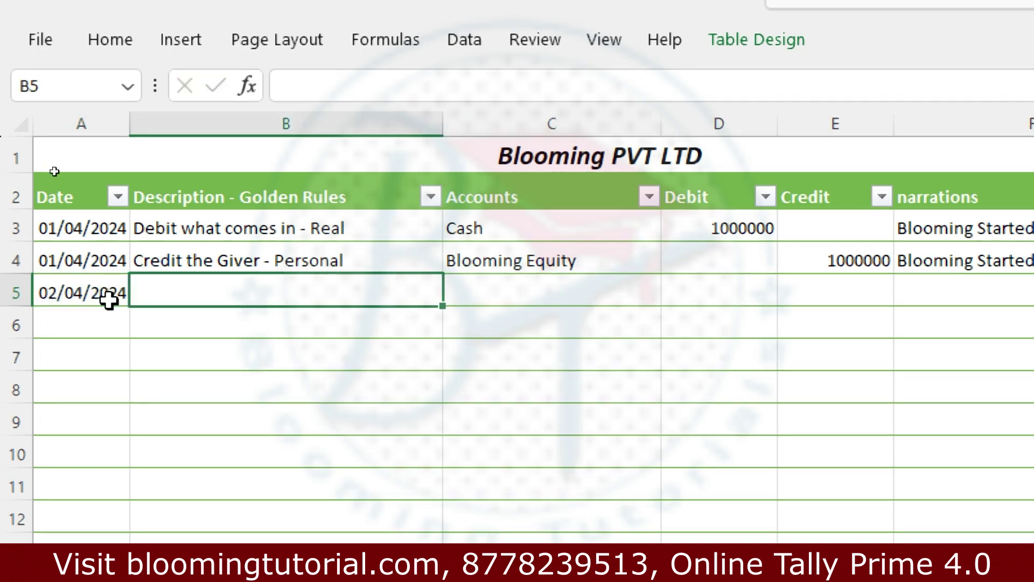
{"action": "key", "text": "Tab"}
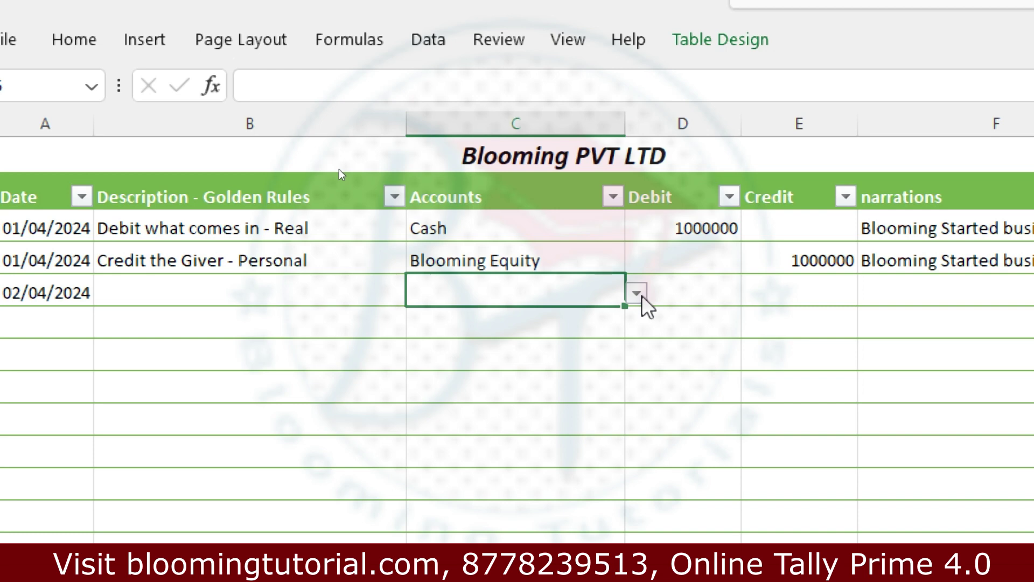
{"action": "left_click", "coordinate": [637, 293]}
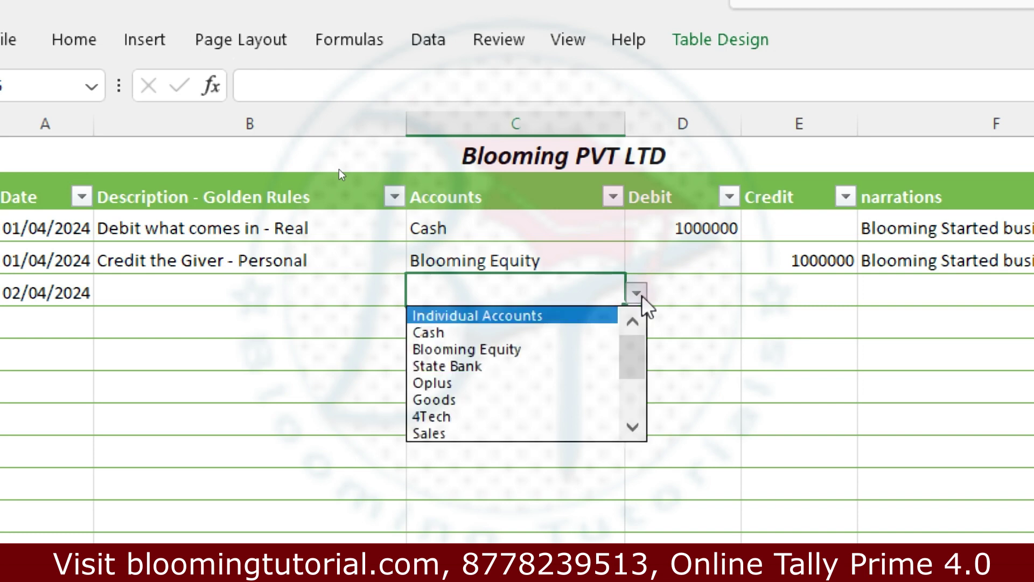
{"action": "left_click", "coordinate": [560, 366]}
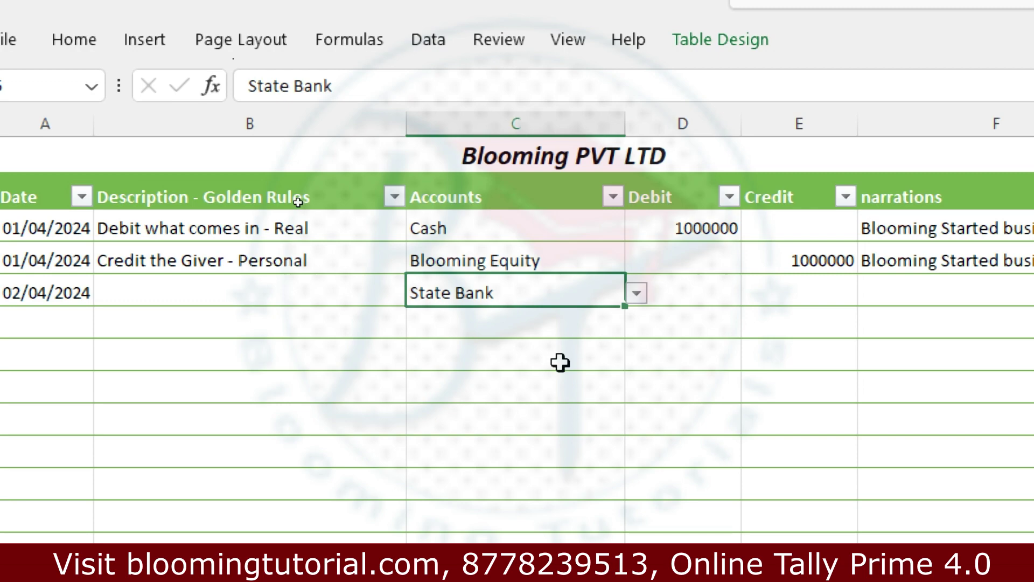
- Enter 400000 as the debit amount of the State Bank entry in cell D5
{"action": "left_click", "coordinate": [208, 300]}
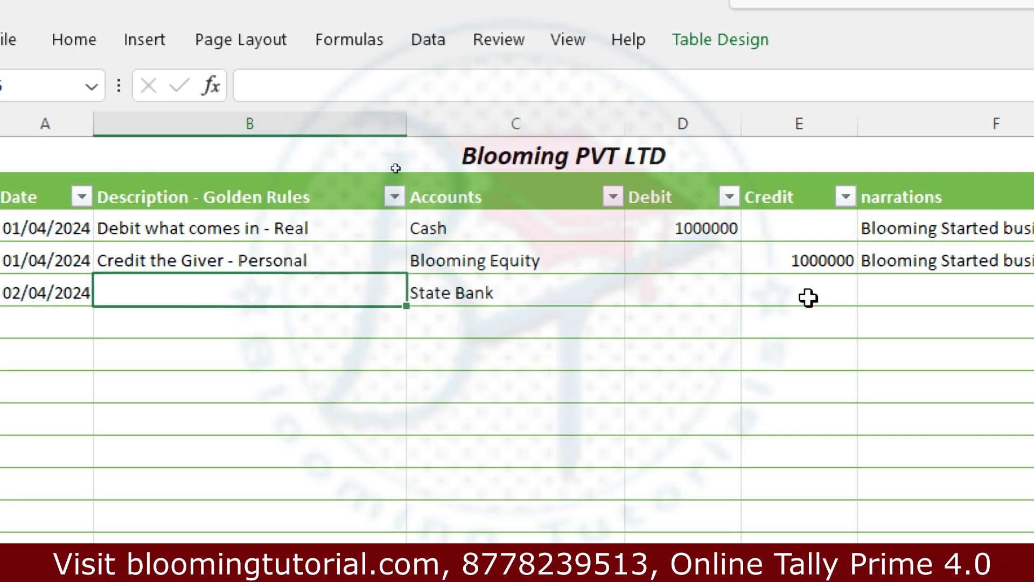
{"action": "left_click", "coordinate": [682, 292]}
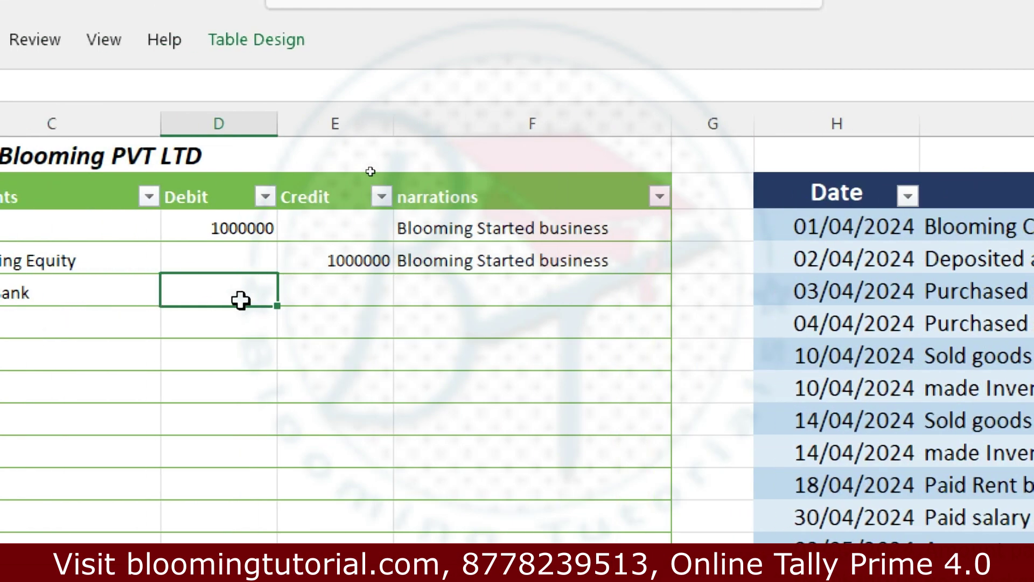
{"action": "type", "text": "40000"}
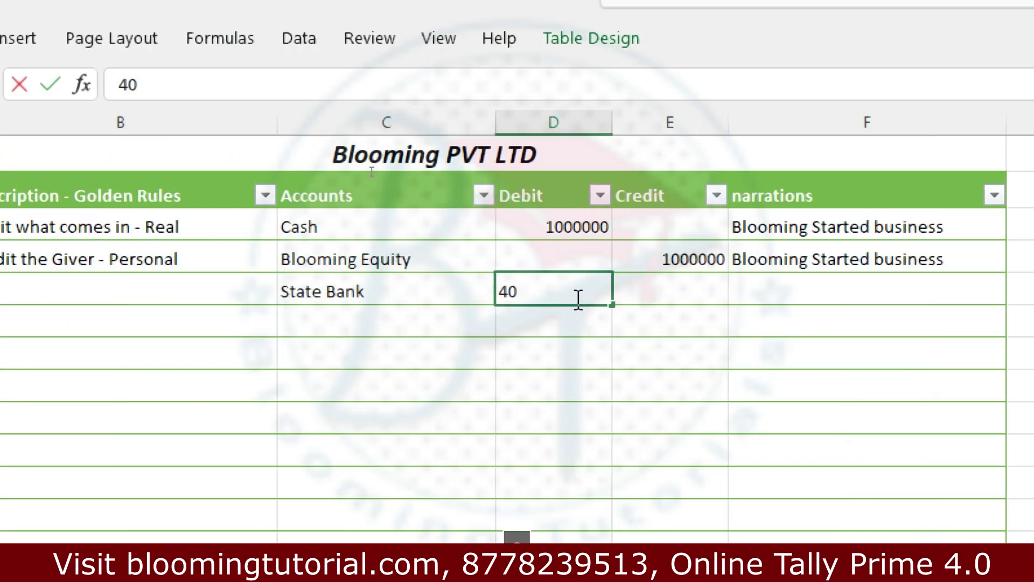
{"action": "type", "text": "0"}
{"action": "key", "text": "Tab"}
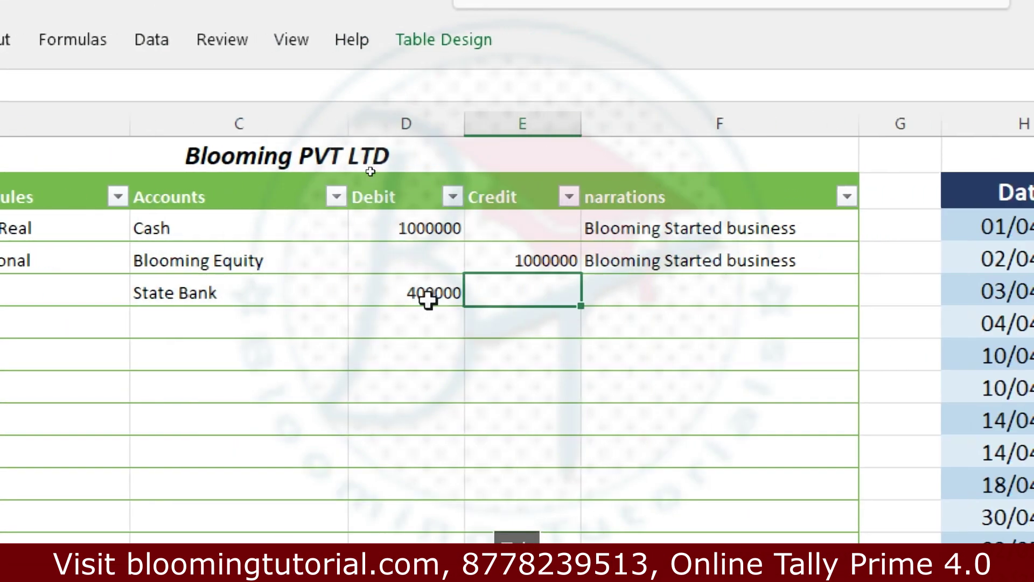
- Choose Cash as the account in cell C6, beneath the State Bank entry
{"action": "left_click", "coordinate": [200, 321]}
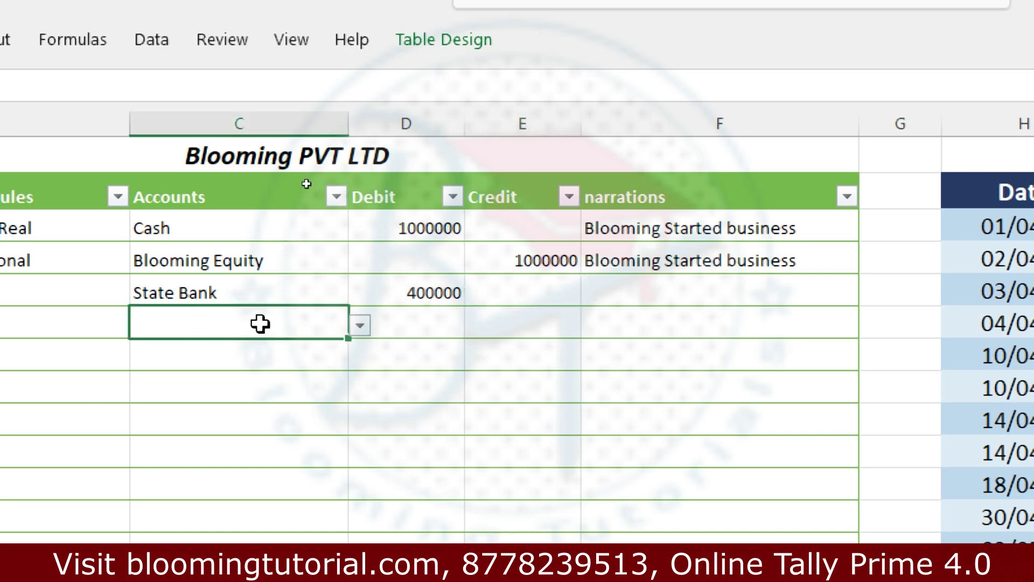
{"action": "left_click", "coordinate": [360, 326]}
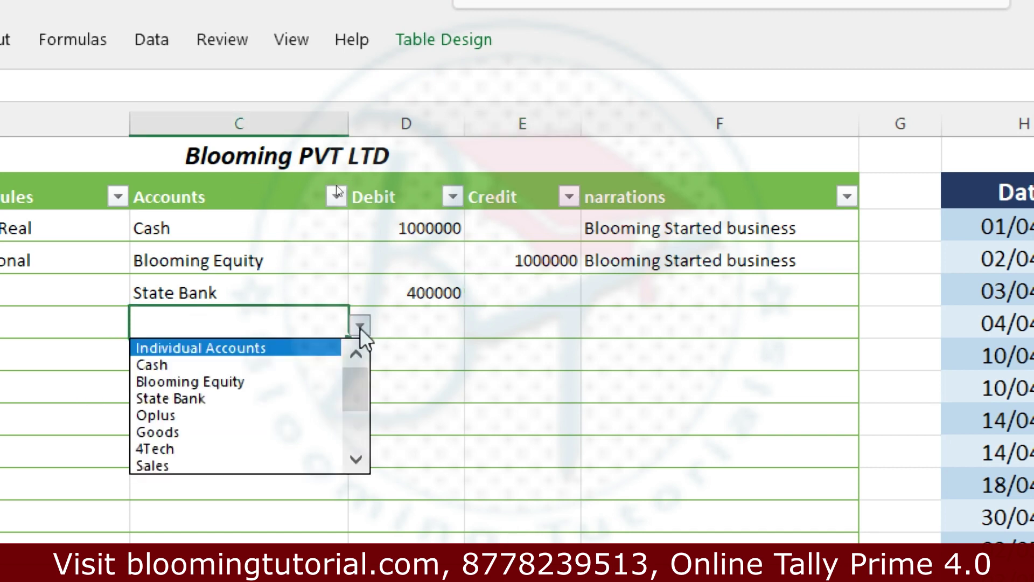
{"action": "left_click", "coordinate": [309, 365]}
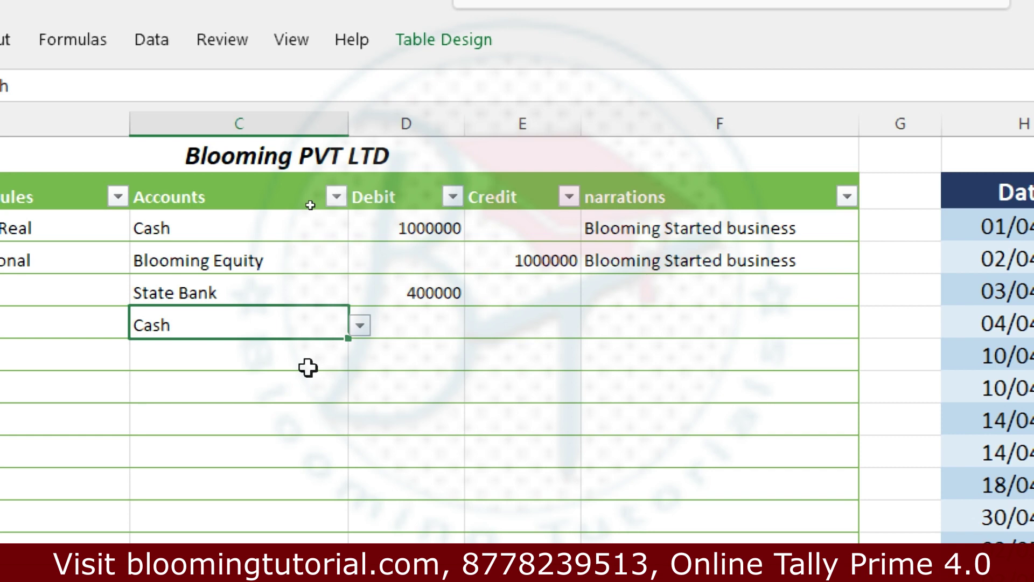
- Enter 400000 as the credit amount of the Cash entry in cell E6
{"action": "left_click", "coordinate": [540, 328]}
{"action": "type", "text": "40000"}
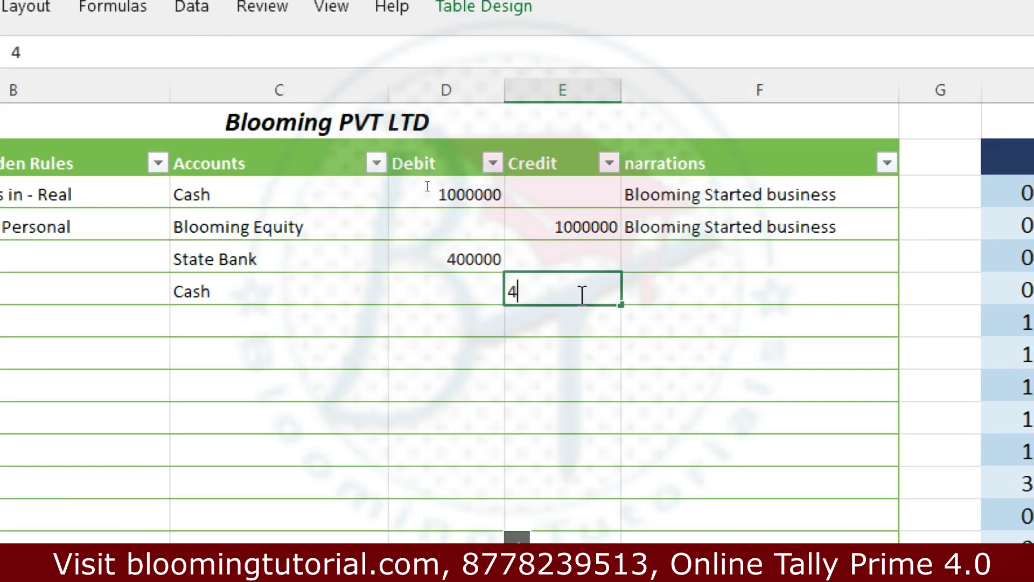
{"action": "type", "text": "0"}
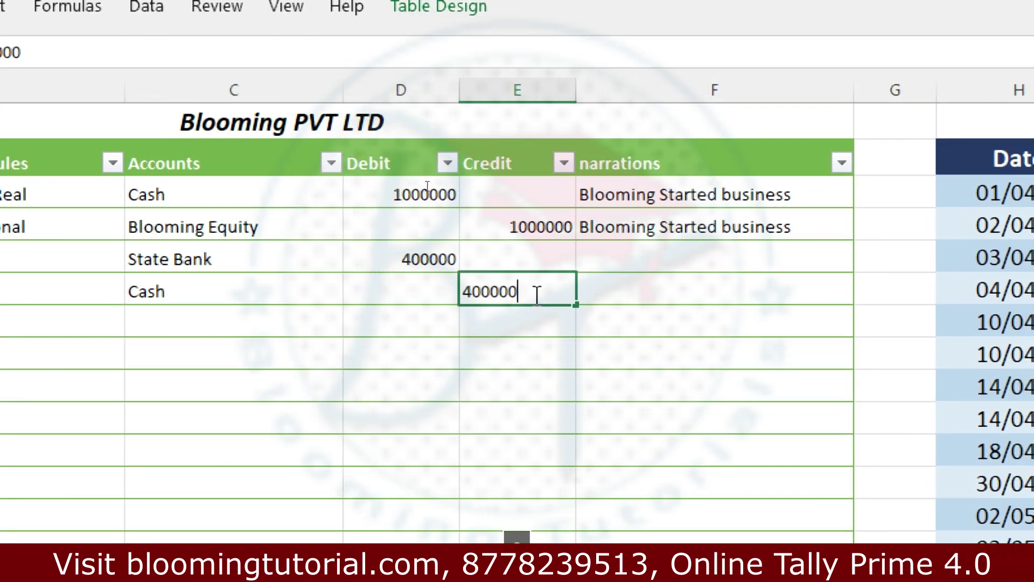
{"action": "left_click", "coordinate": [529, 471]}
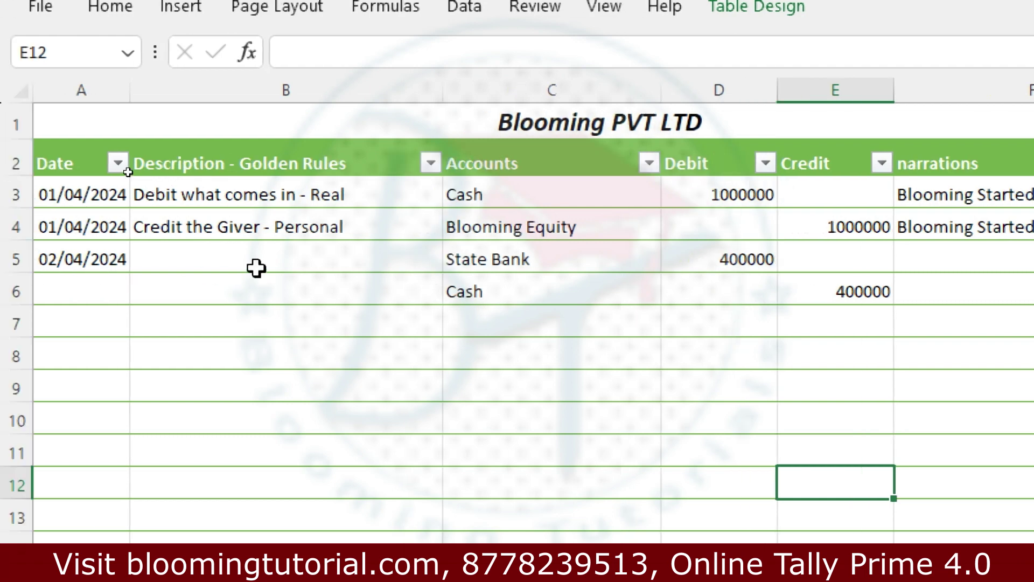
- Copy the date from cell A5 into A6 for the Cash entry
{"action": "left_click", "coordinate": [26, 259]}
{"action": "key", "text": "ctrl+c"}
{"action": "left_click", "coordinate": [67, 288]}
{"action": "key", "text": "ctrl+v"}
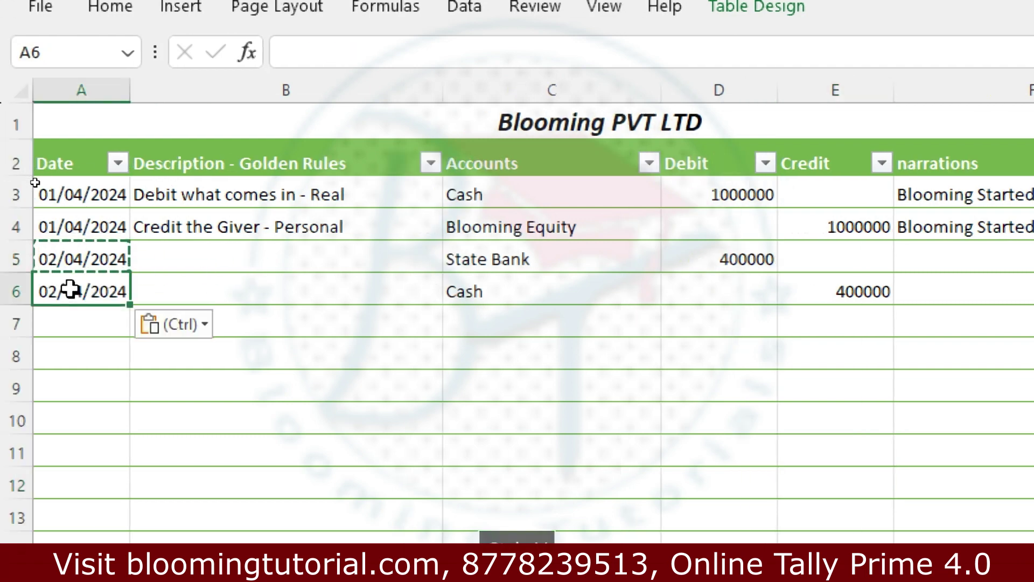
- Enter the golden rule "Debit the Receiver - Personal" in cell B5 for the State Bank entry
{"action": "left_click", "coordinate": [218, 249]}
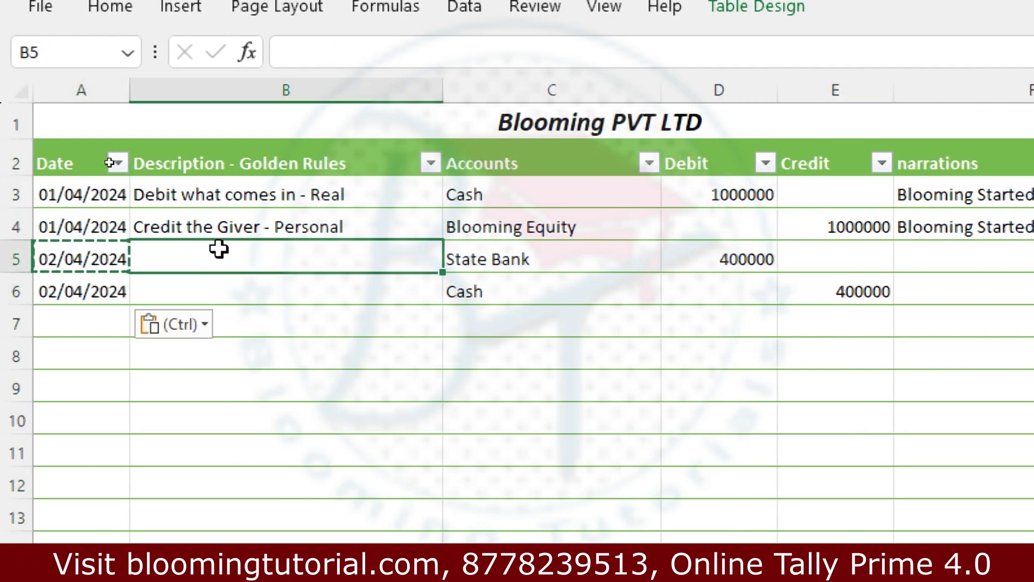
{"action": "type", "text": "Debit "}
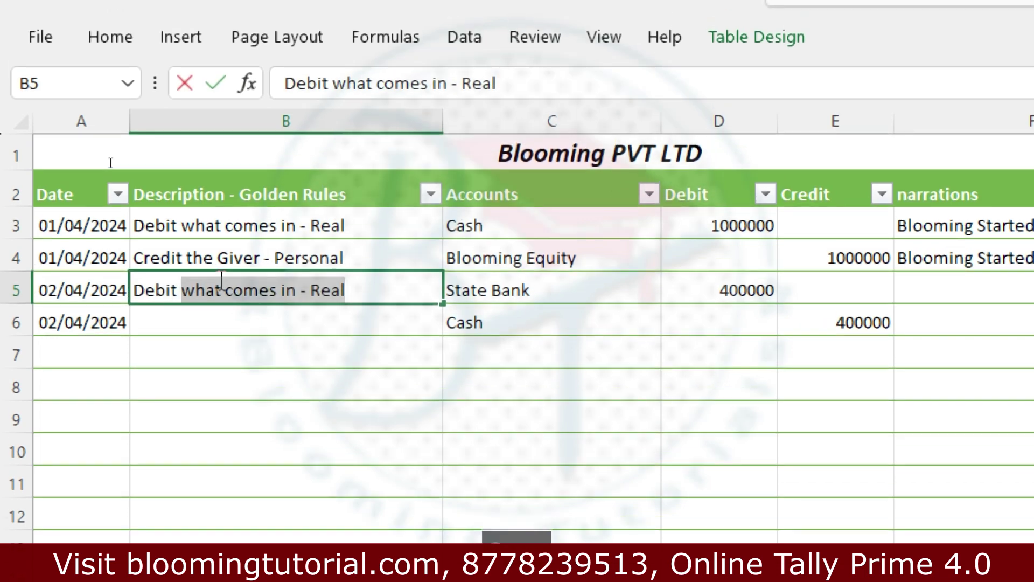
{"action": "type", "text": "Th"}
{"action": "key", "text": "BackSpace"}
{"action": "key", "text": "BackSpace"}
{"action": "key", "text": "BackSpace"}
{"action": "type", "text": "the"}
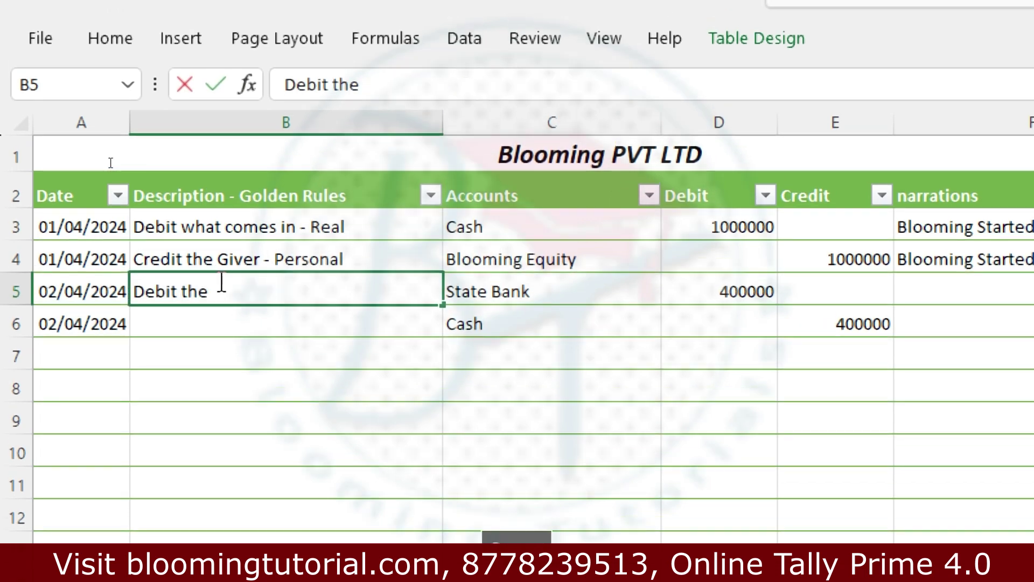
{"action": "type", "text": " REceiver -"}
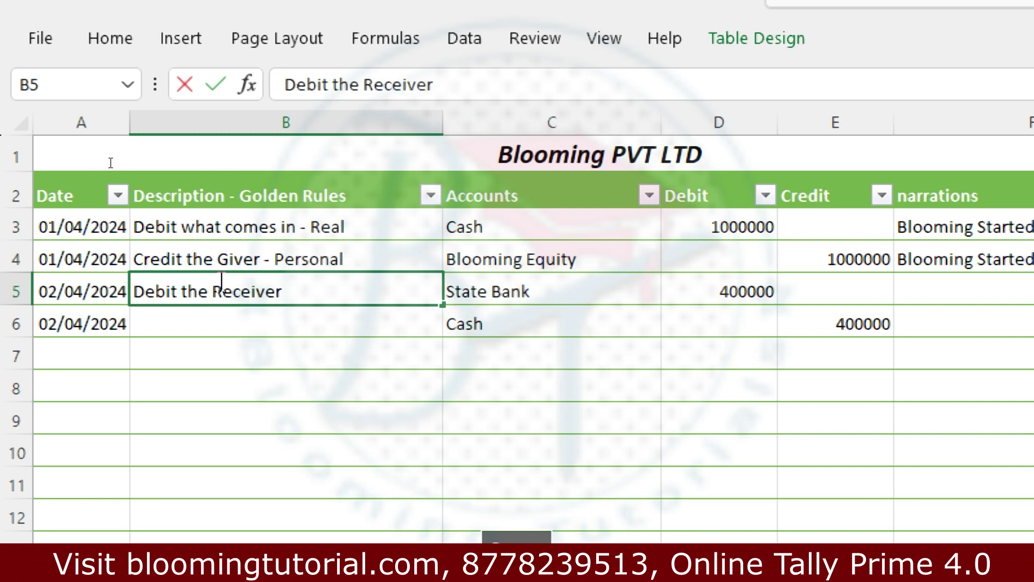
{"action": "type", "text": " Personal"}
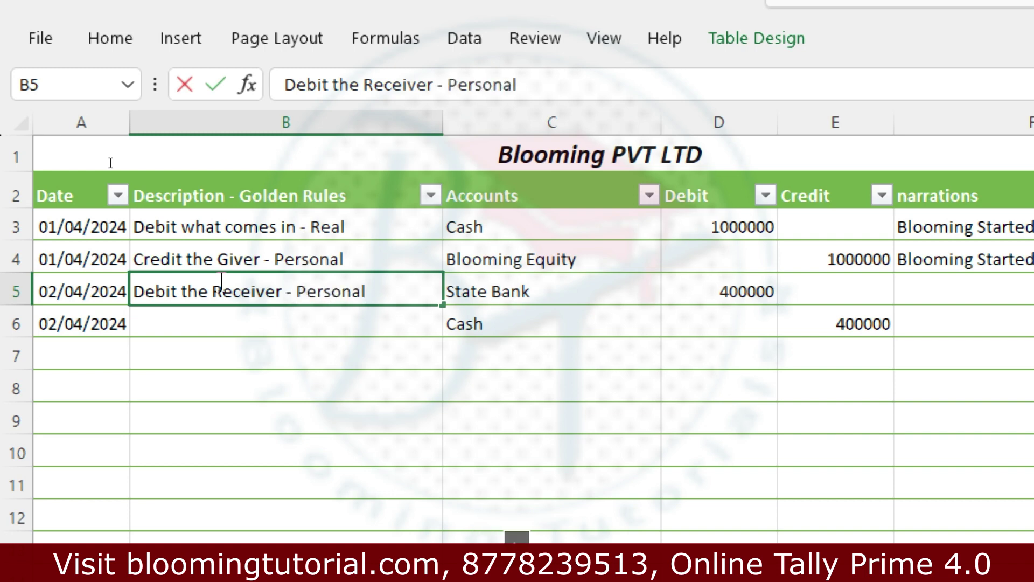
{"action": "key", "text": "Return"}
- Enter the golden rule "Credit what goes out-Real" in cell B6 for the Cash entry
{"action": "type", "text": "Credit what go"}
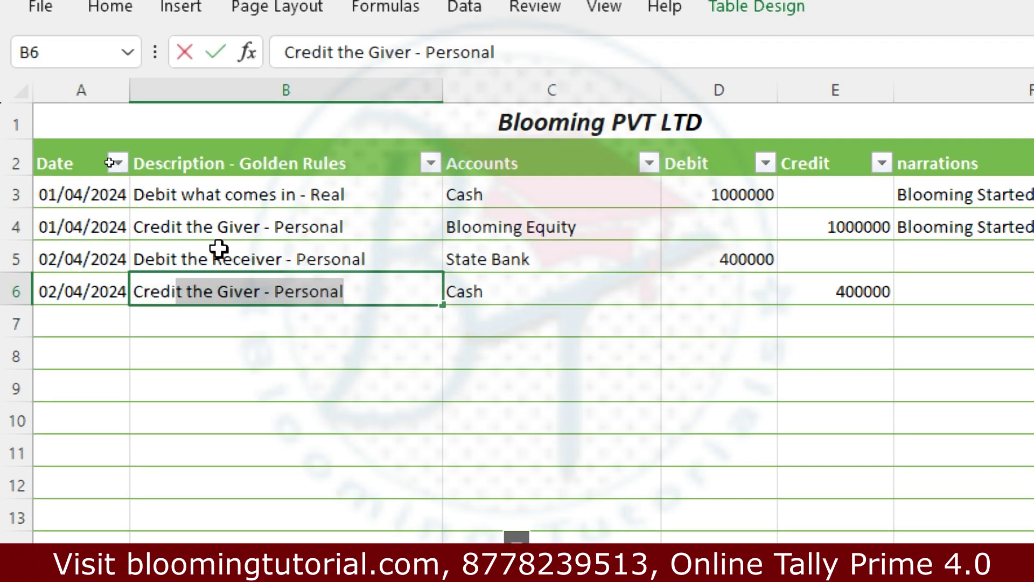
{"action": "type", "text": "es out"}
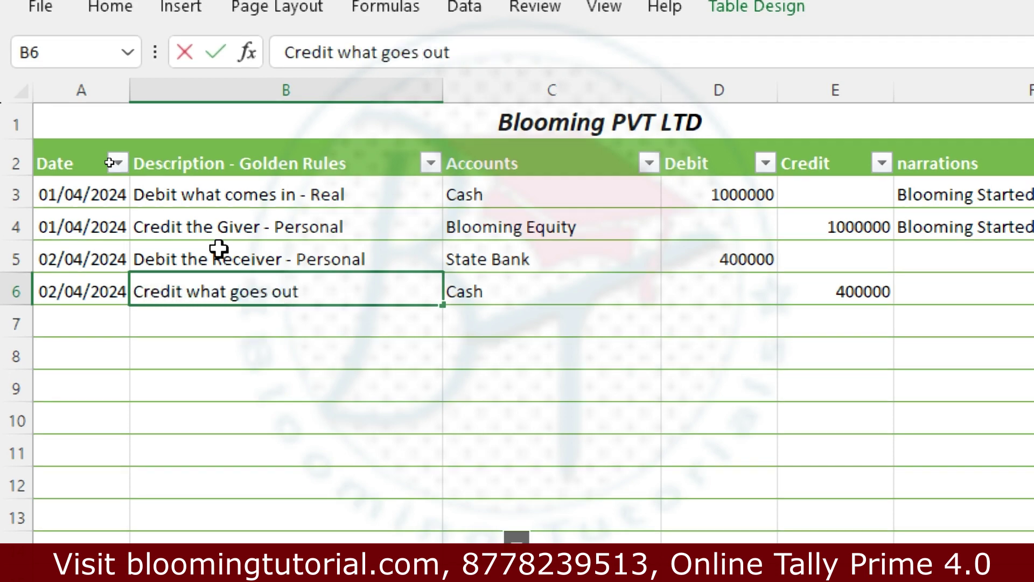
{"action": "type", "text": "-Real"}
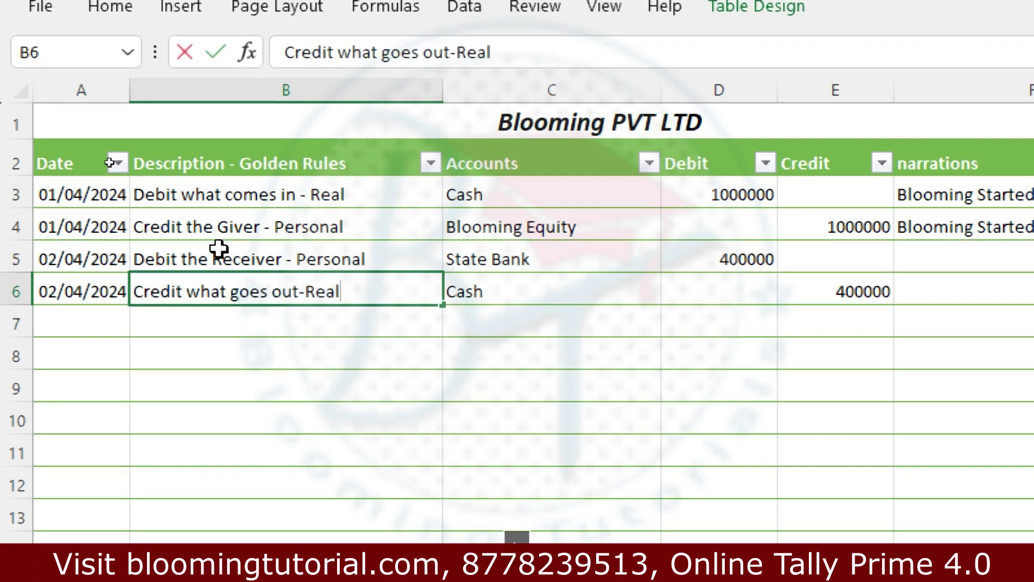
{"action": "left_click", "coordinate": [921, 346]}
- Enter the narration "Amt Deposited into the Bank" in cell F5 and fill it down to F6
{"action": "left_click", "coordinate": [1008, 260]}
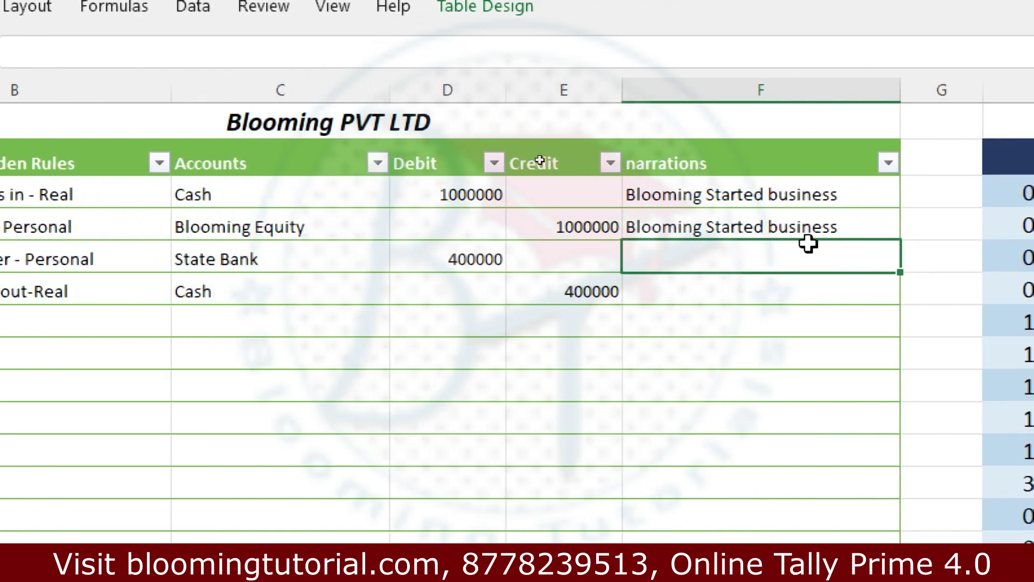
{"action": "type", "text": "Amt Depo"}
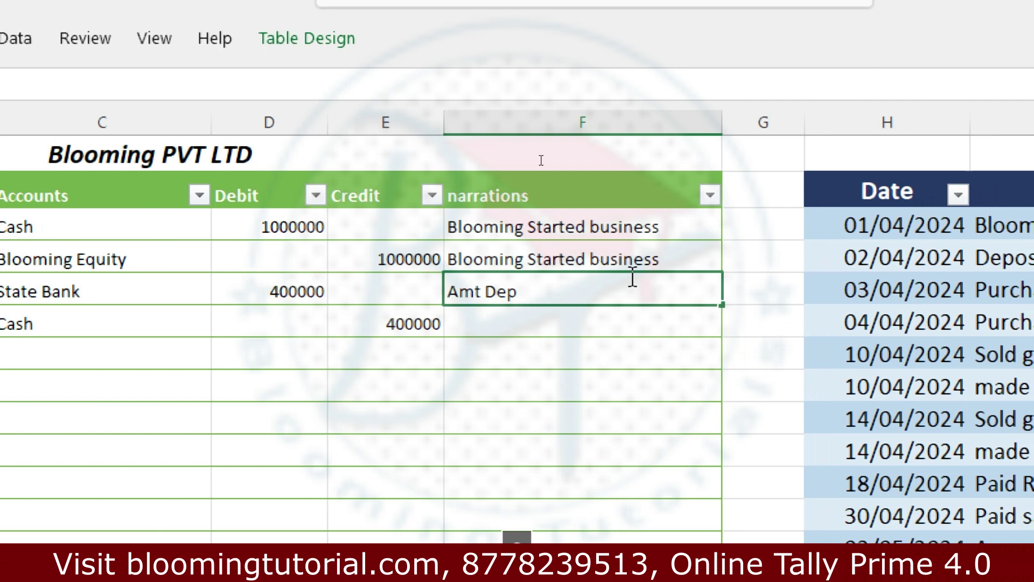
{"action": "type", "text": "sited into th"}
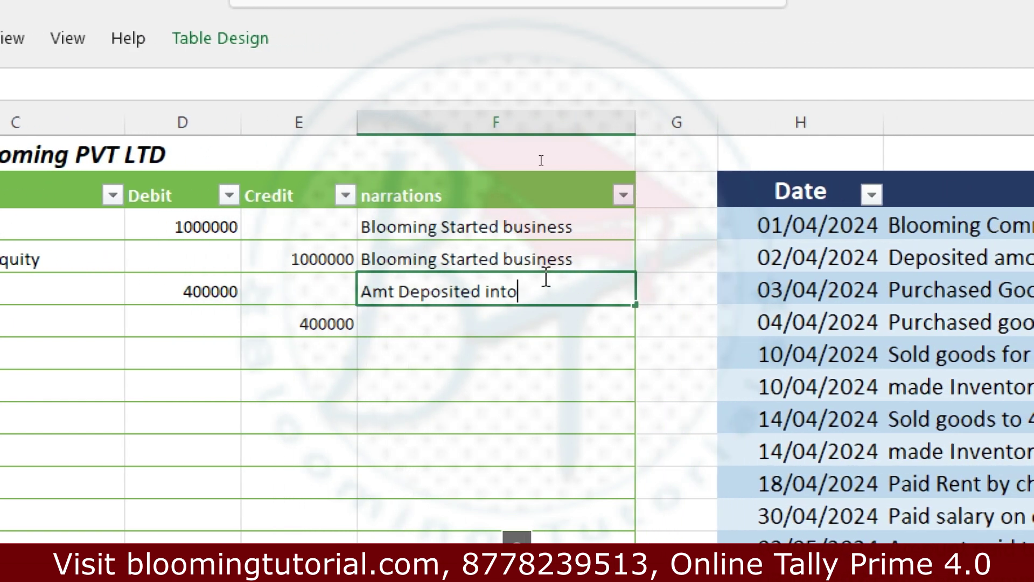
{"action": "type", "text": "an ba"}
{"action": "key", "text": "BackSpace"}
{"action": "key", "text": "BackSpace"}
{"action": "key", "text": "BackSpace"}
{"action": "key", "text": "BackSpace"}
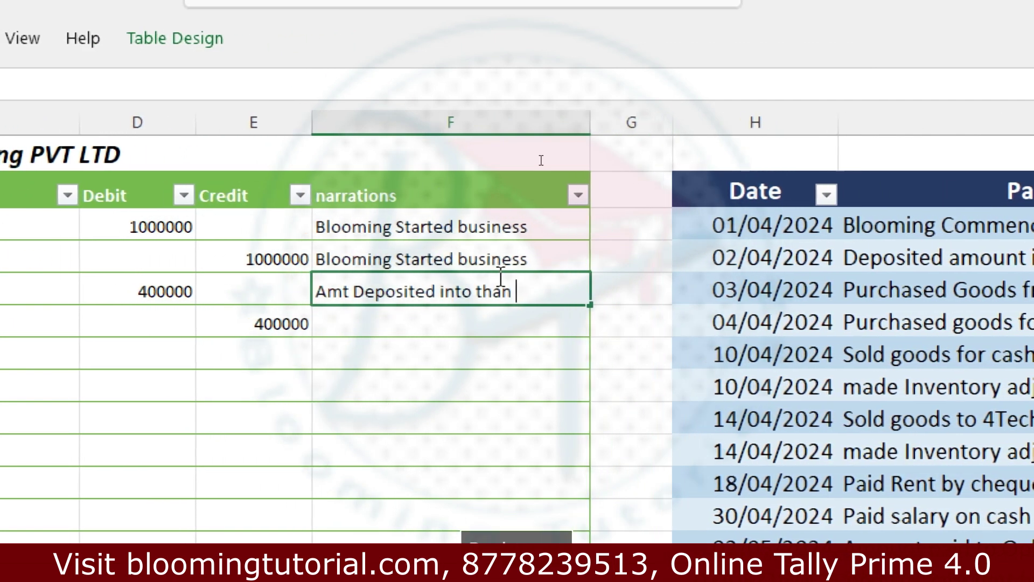
{"action": "key", "text": "BackSpace"}
{"action": "type", "text": "e Bank"}
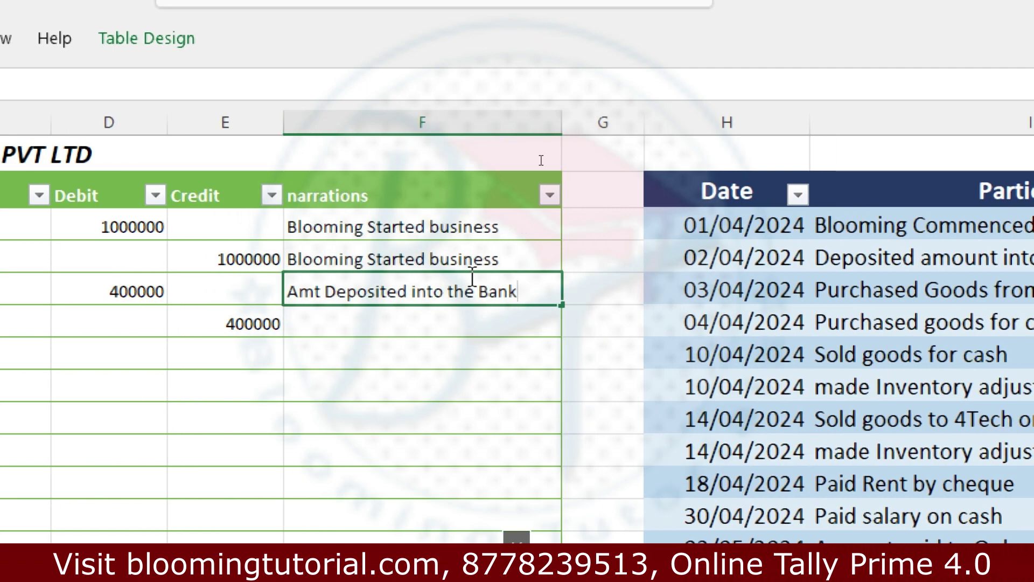
{"action": "left_click_drag", "start_coordinate": [561, 305], "coordinate": [556, 329]}
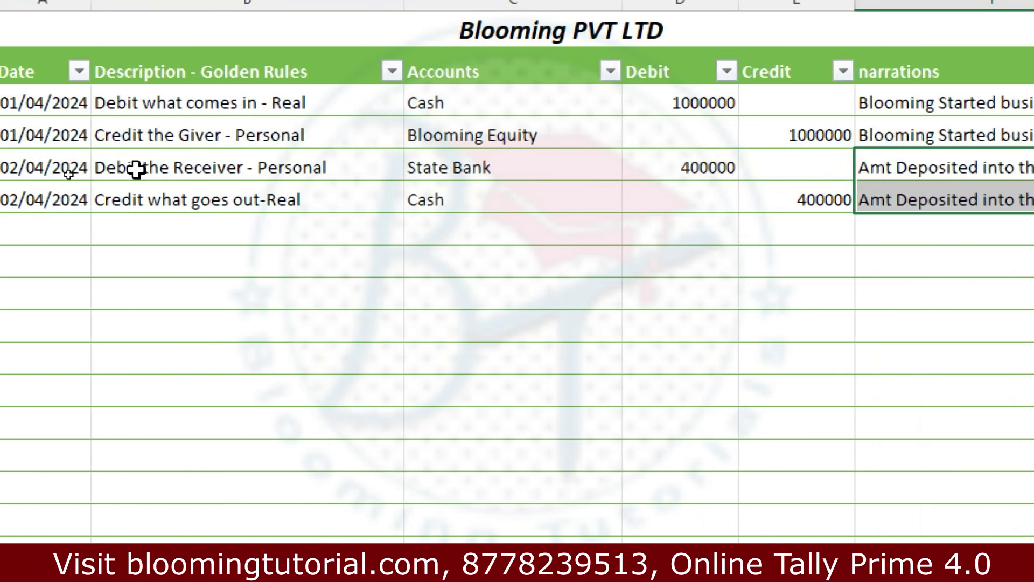
{"action": "left_click", "coordinate": [64, 221]}
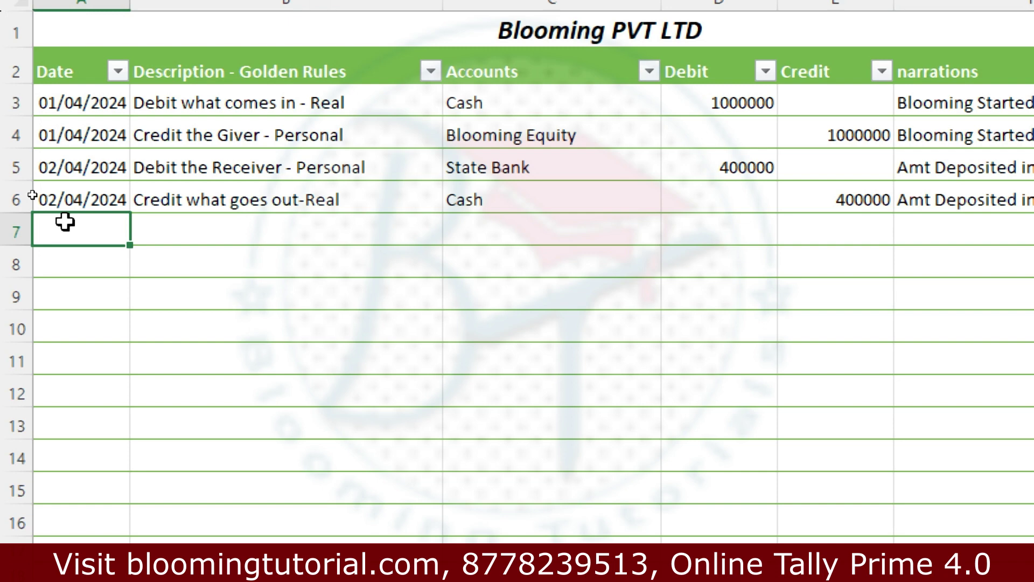
{"action": "type", "text": "3/"}
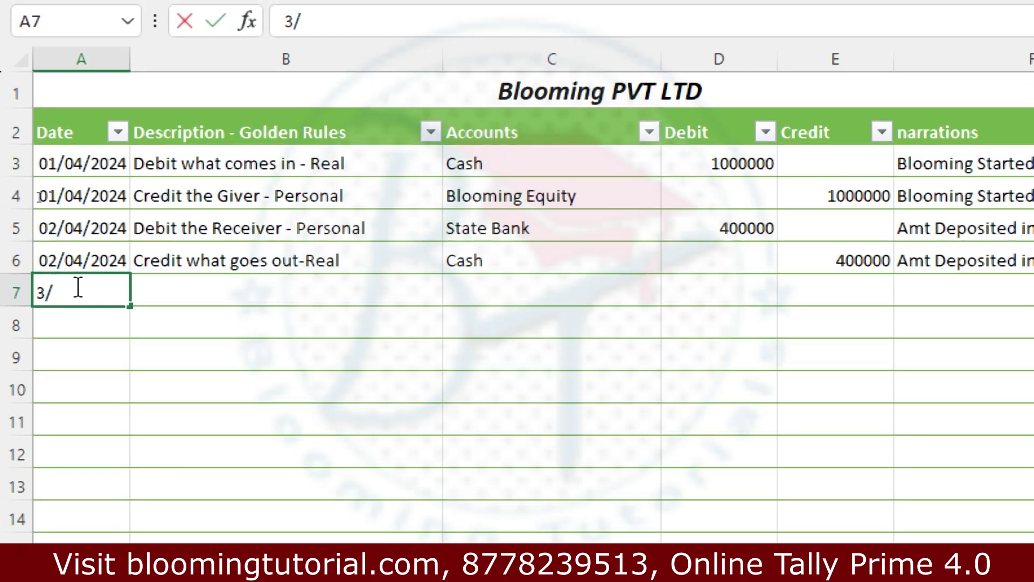
{"action": "type", "text": "/"}
{"action": "key", "text": "Tab"}
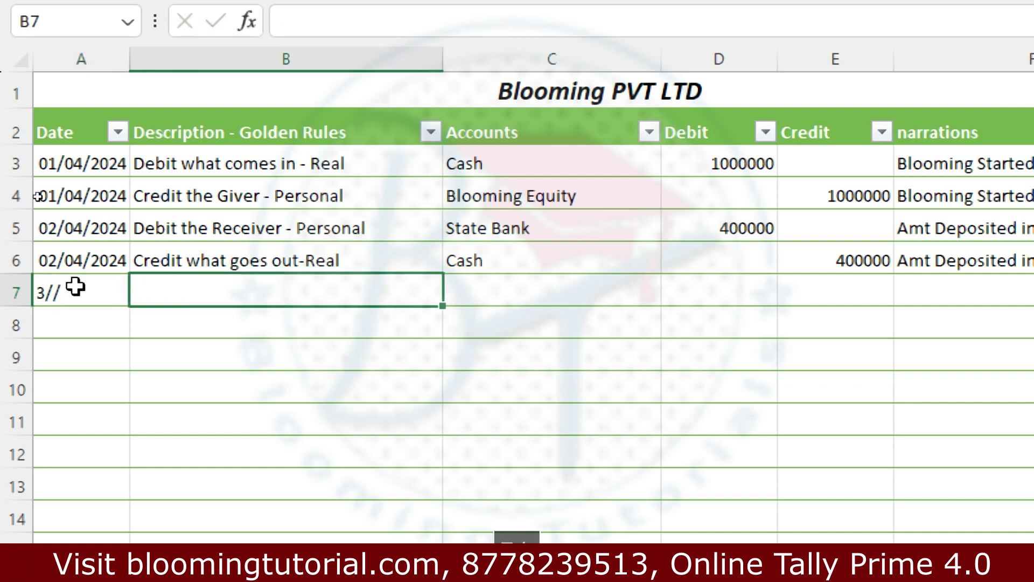
- Enter the date 03/04/2024 in cell A7 and choose Goods as the account in C7
{"action": "left_click", "coordinate": [75, 287]}
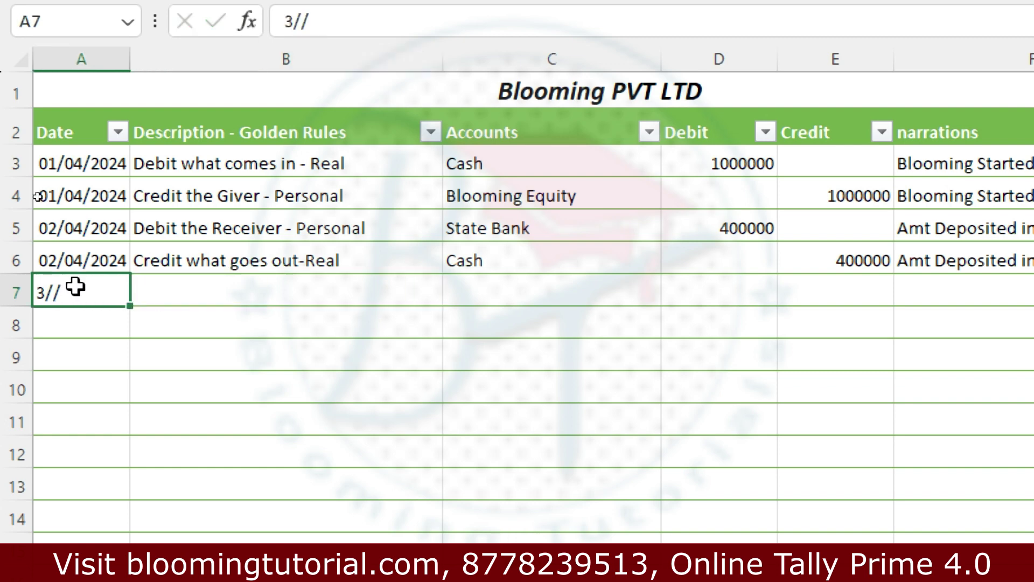
{"action": "type", "text": "3/4/"}
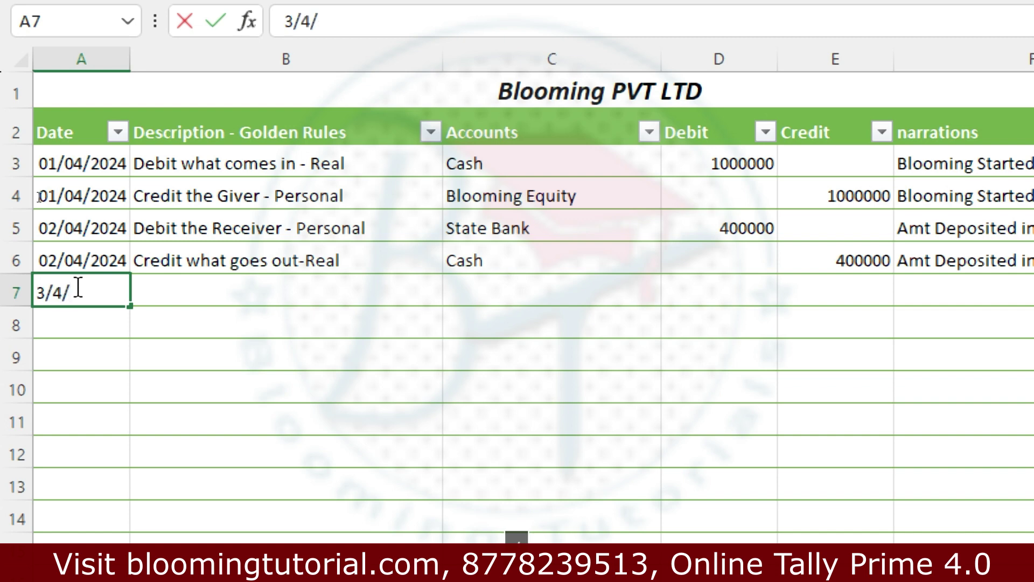
{"action": "type", "text": "24"}
{"action": "key", "text": "Tab"}
{"action": "key", "text": "Tab"}
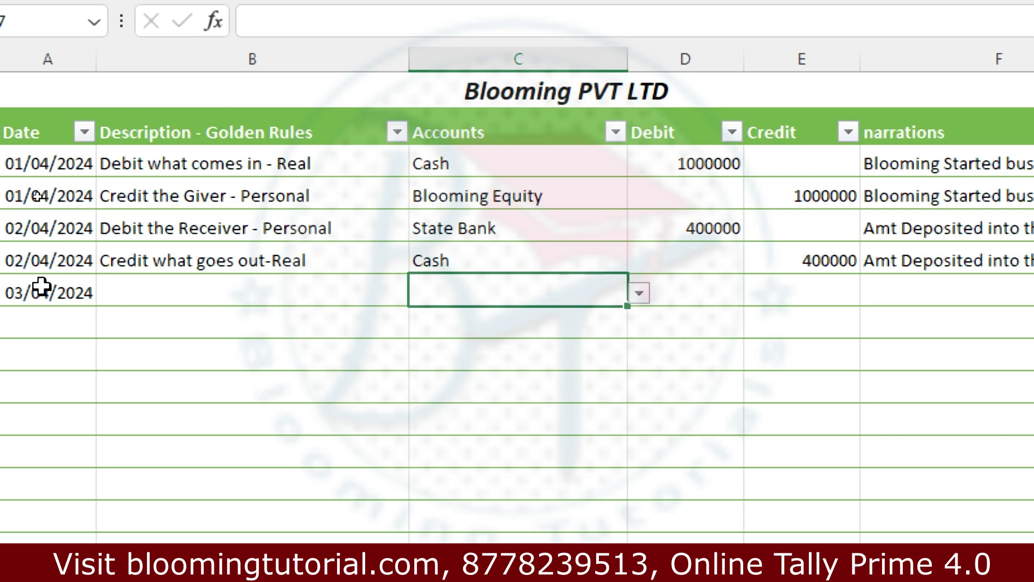
{"action": "left_click", "coordinate": [639, 293]}
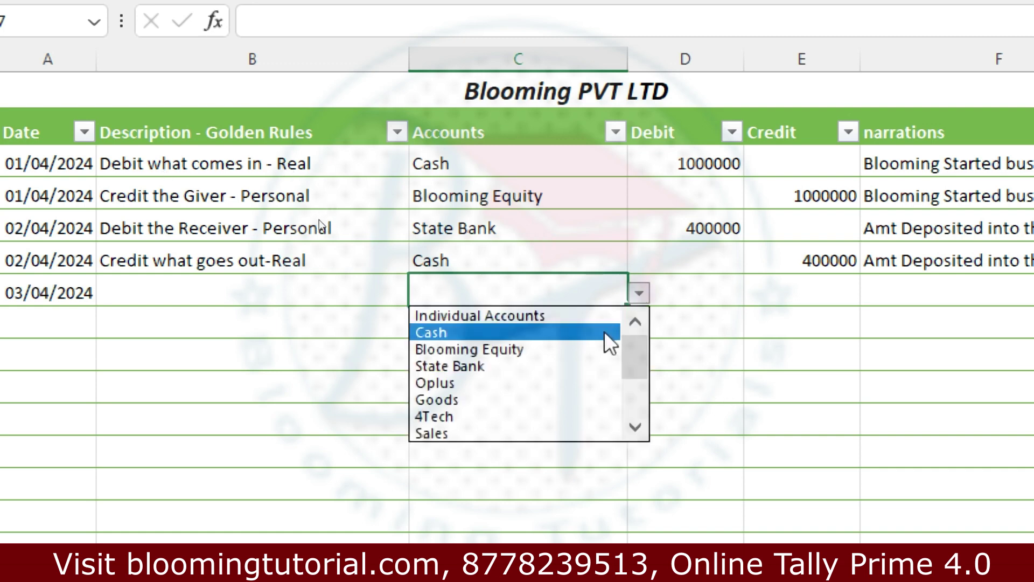
{"action": "left_click", "coordinate": [546, 401]}
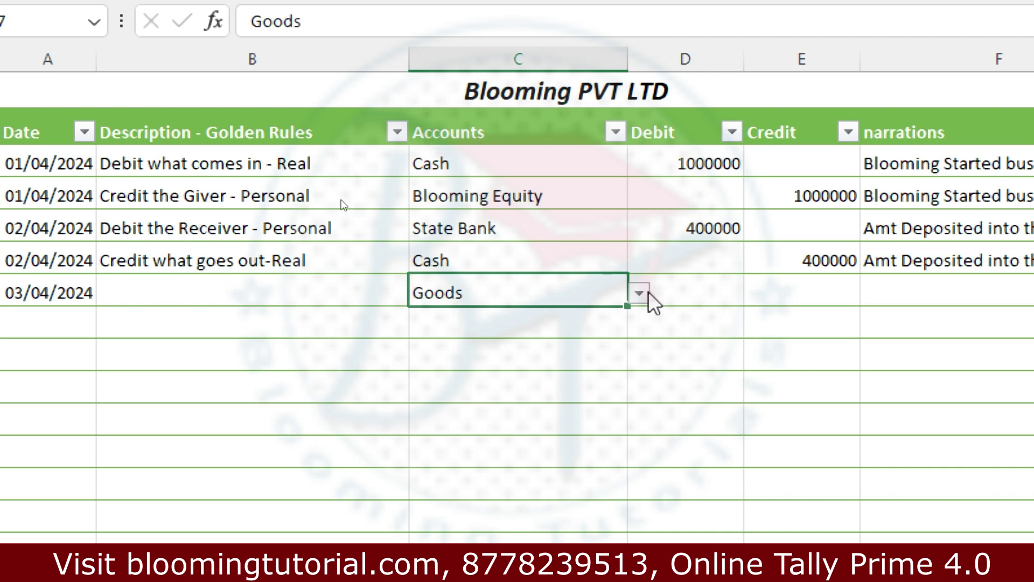
- Enter 500000 as the debit amount of the Goods entry in cell D7
{"action": "left_click", "coordinate": [705, 298]}
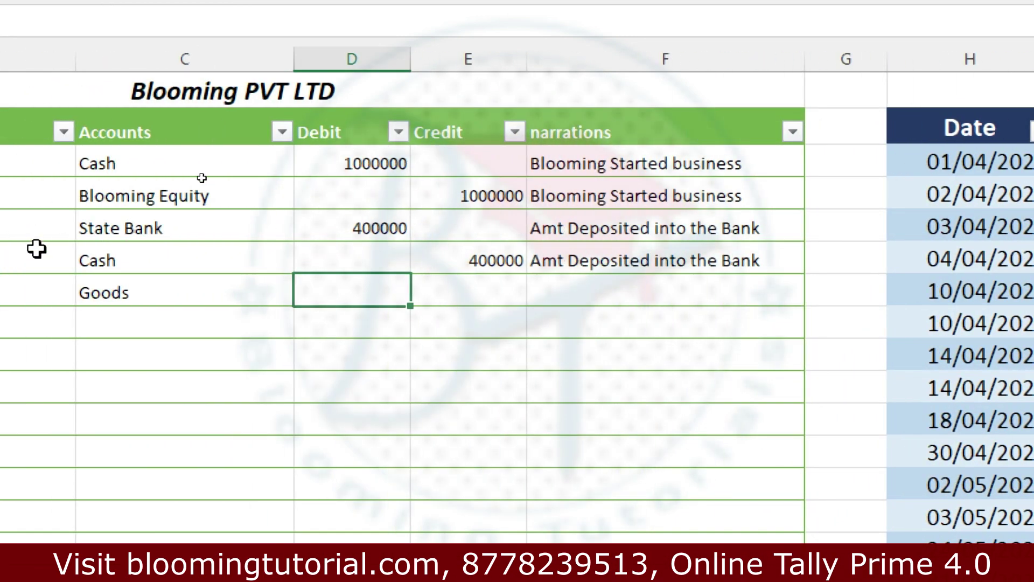
{"action": "type", "text": "500000"}
{"action": "key", "text": "ctrl+Return"}
{"action": "key", "text": "Return"}
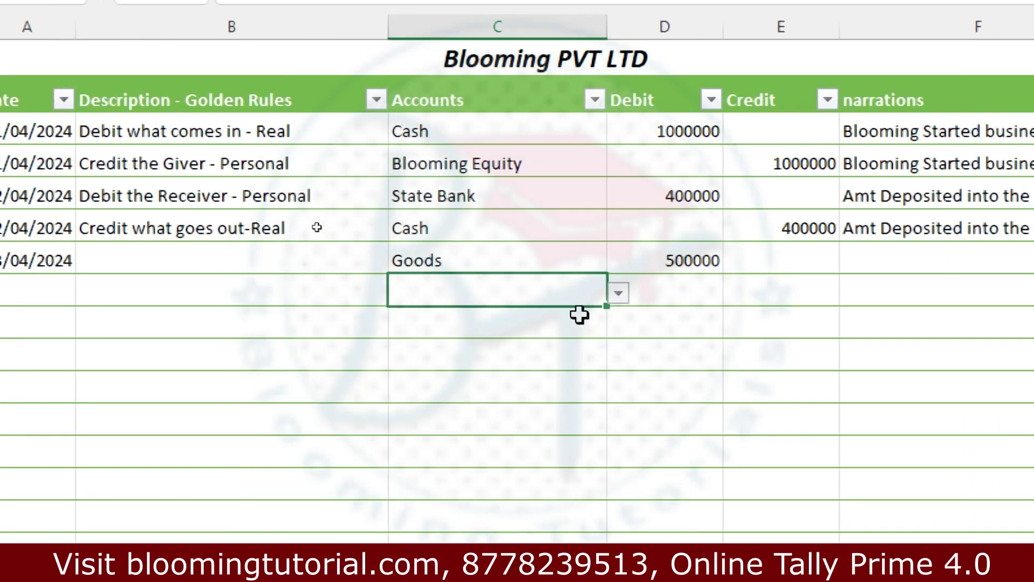
- Choose Oplus as the account in cell C8 and enter 500000 as its credit amount in E8
{"action": "left_click", "coordinate": [619, 294]}
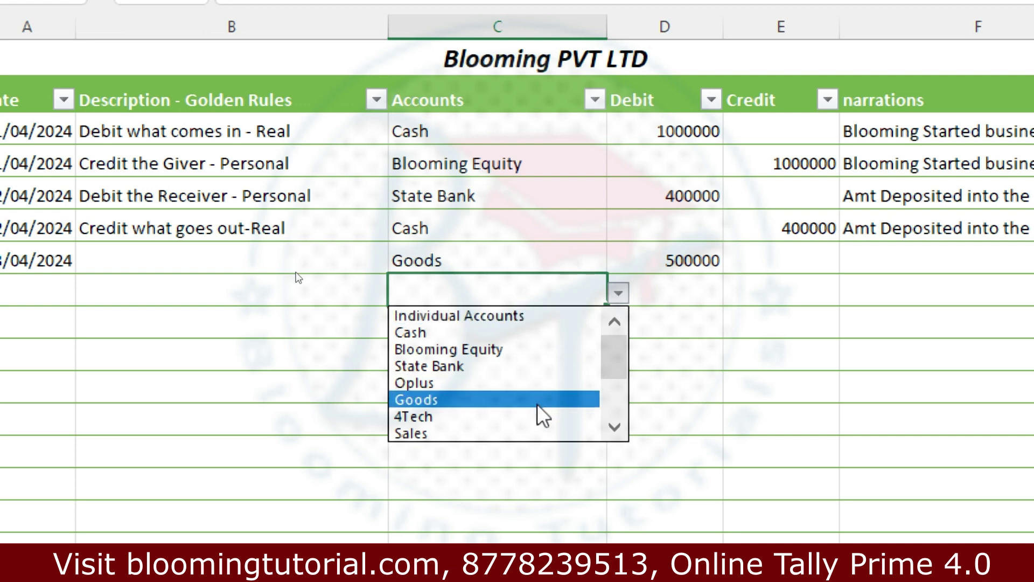
{"action": "left_click", "coordinate": [540, 382]}
{"action": "left_click", "coordinate": [767, 310]}
{"action": "left_click", "coordinate": [796, 297]}
{"action": "type", "text": "50000"}
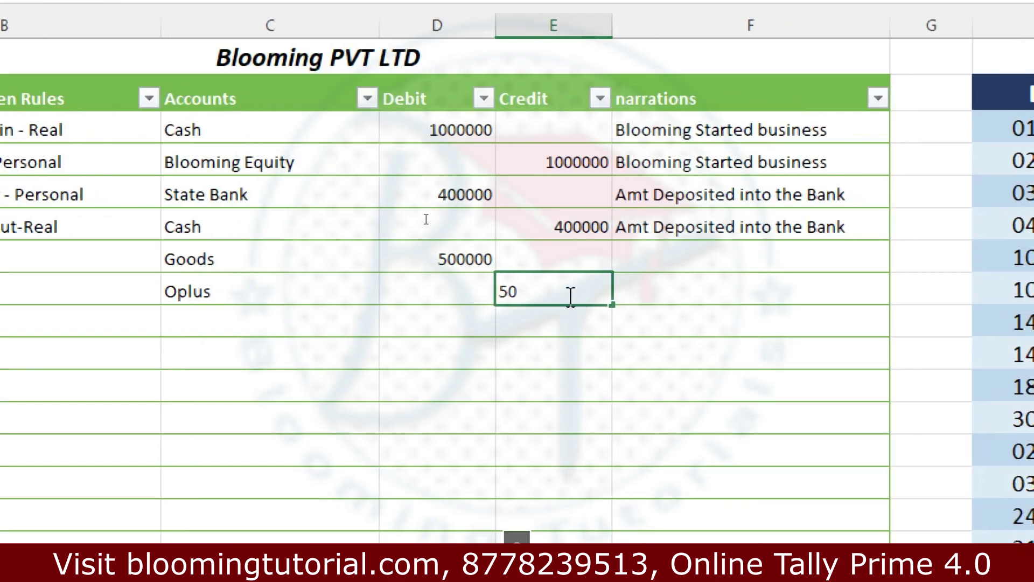
{"action": "type", "text": "0"}
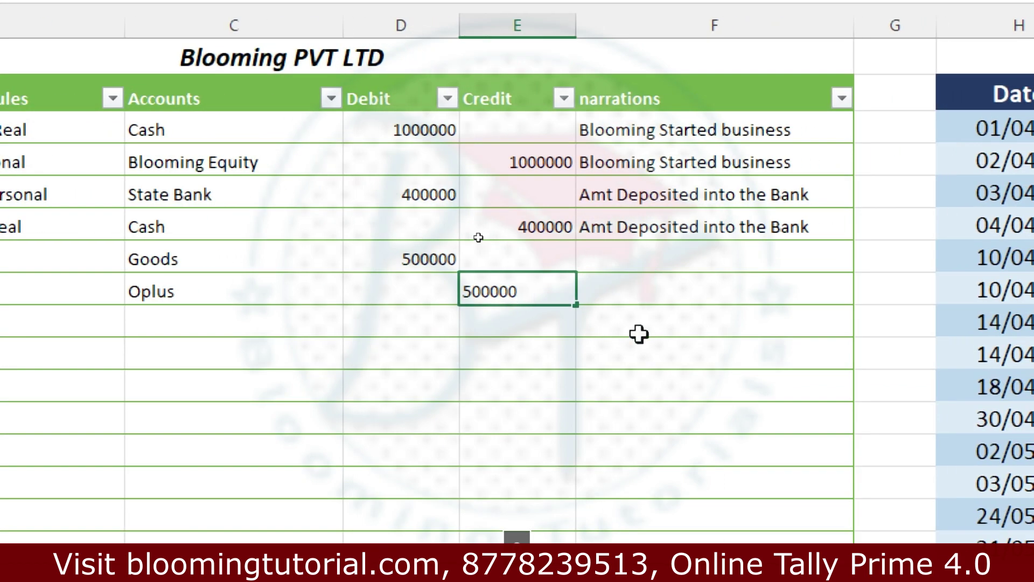
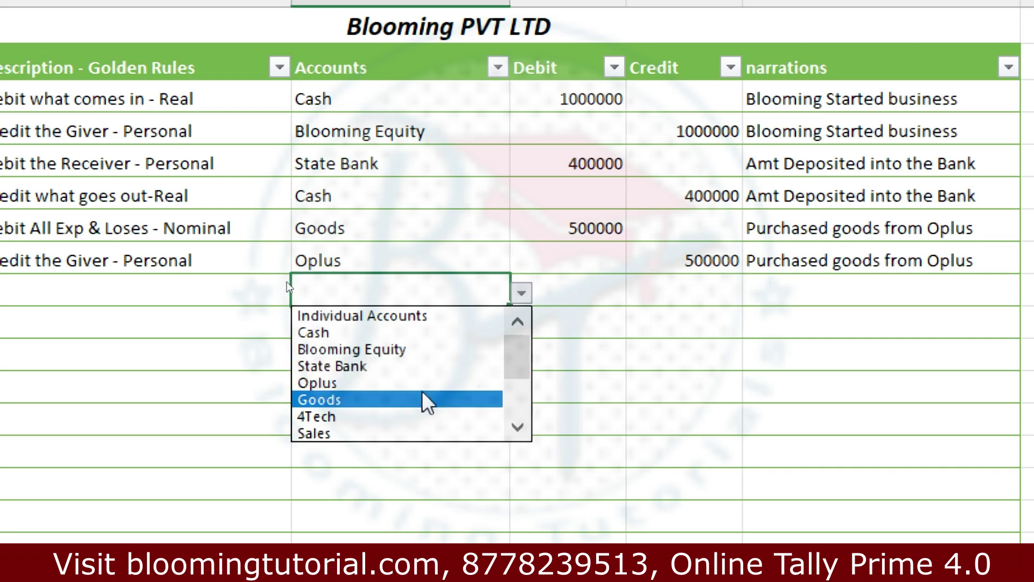
- Choose Goods as the account in cell C9 and enter 200000 as its debit amount in D9
{"action": "left_click", "coordinate": [593, 283]}
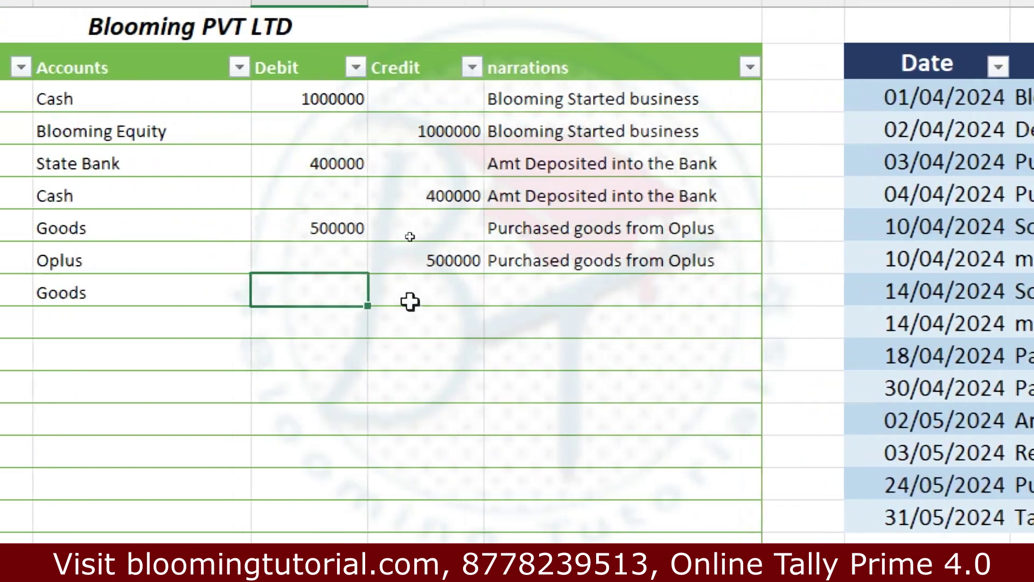
{"action": "type", "text": "200000"}
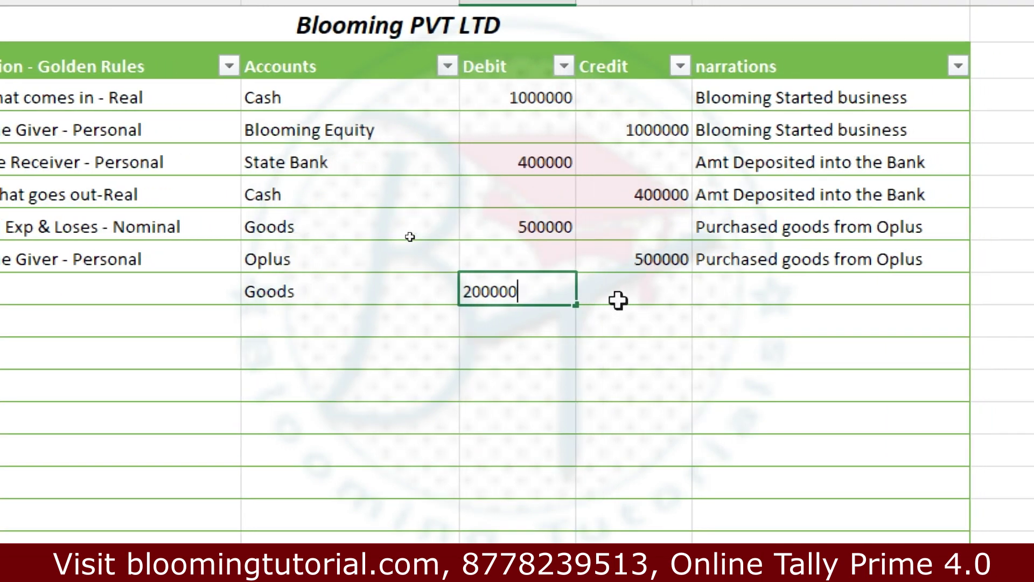
{"action": "left_click", "coordinate": [424, 335]}
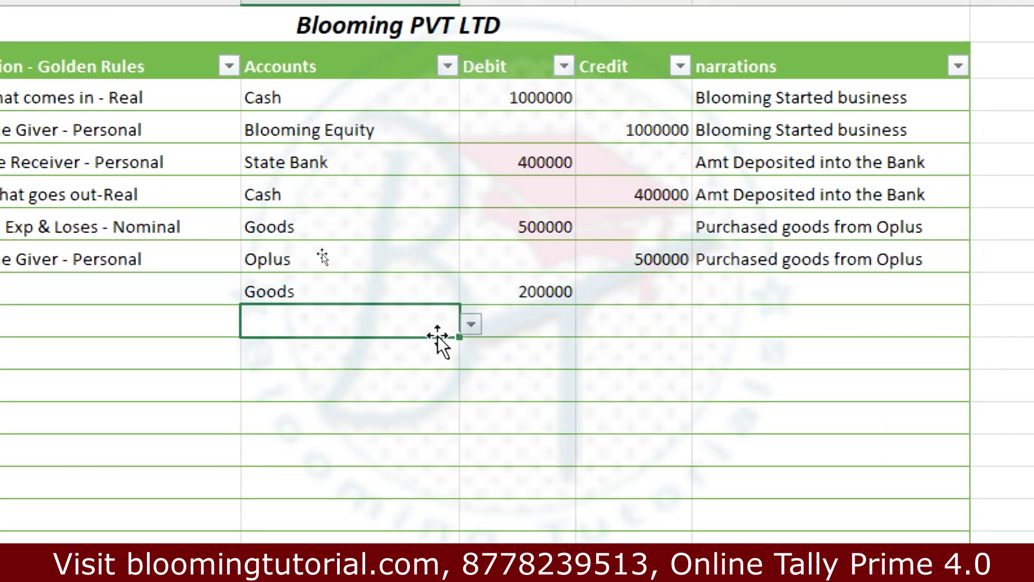
- Choose Cash as the account in cell C10 and enter 200000 as its credit amount in E10
{"action": "left_click", "coordinate": [471, 324]}
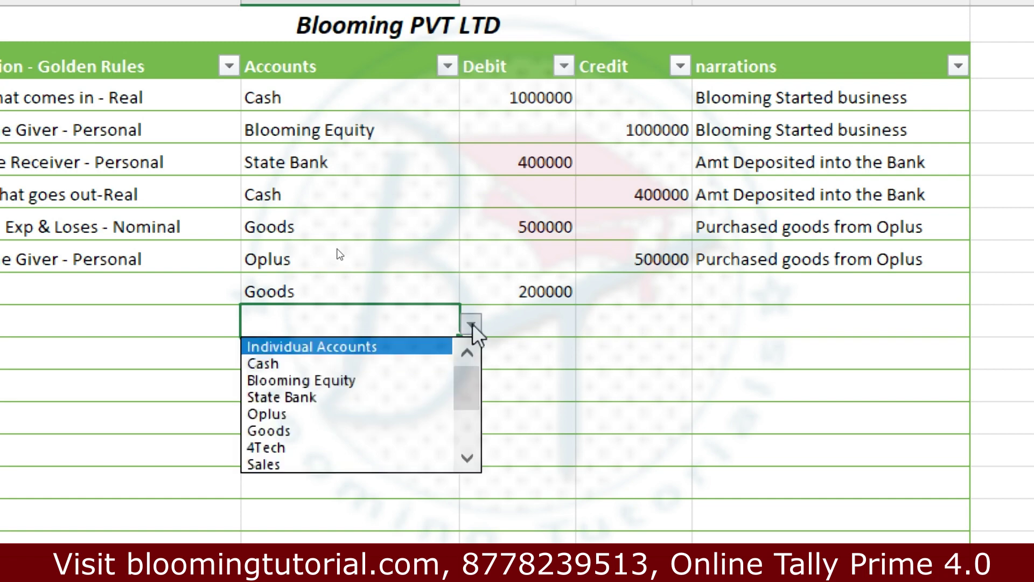
{"action": "left_click", "coordinate": [391, 368]}
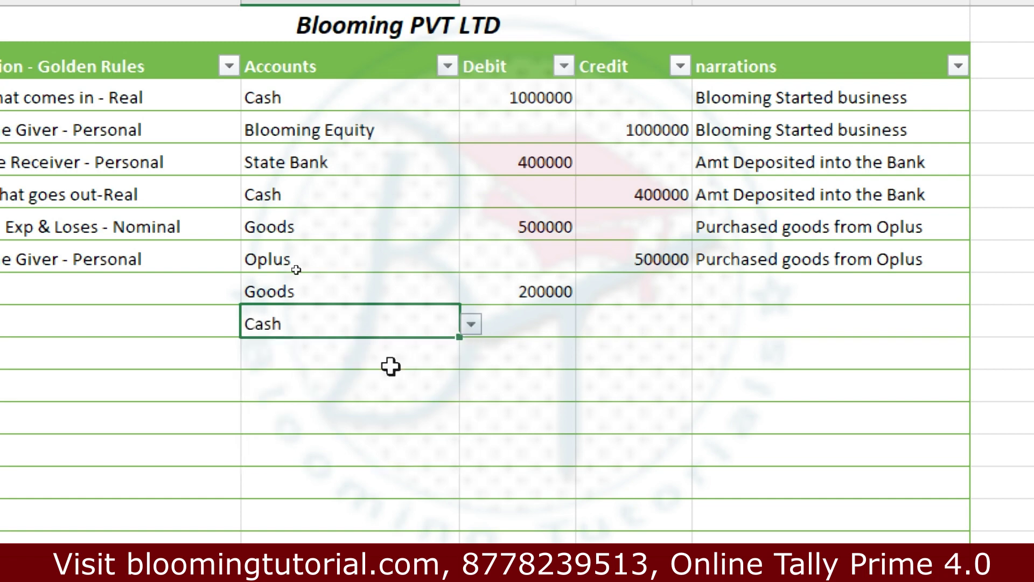
{"action": "left_click", "coordinate": [658, 315]}
{"action": "type", "text": "200"}
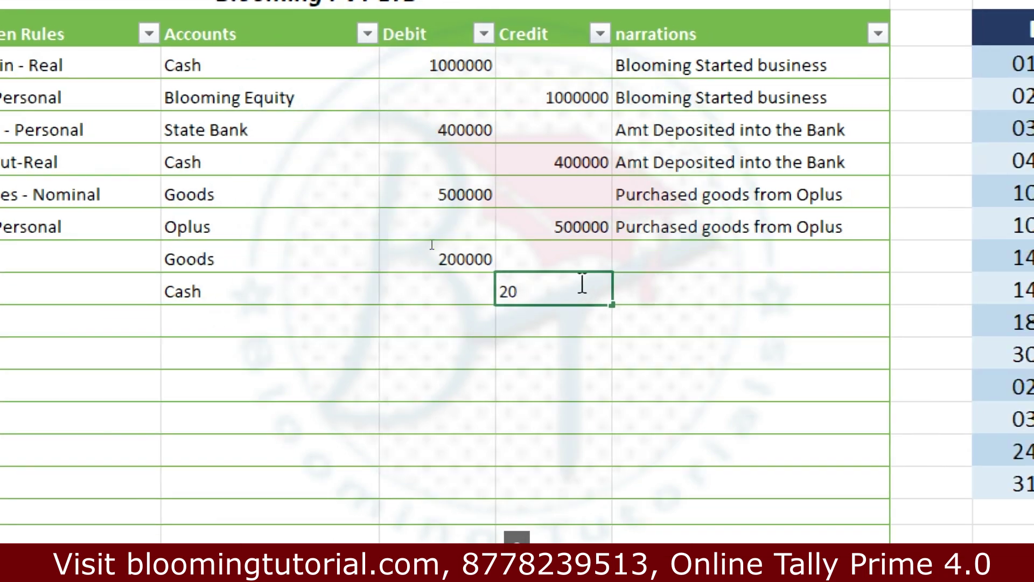
{"action": "type", "text": "000"}
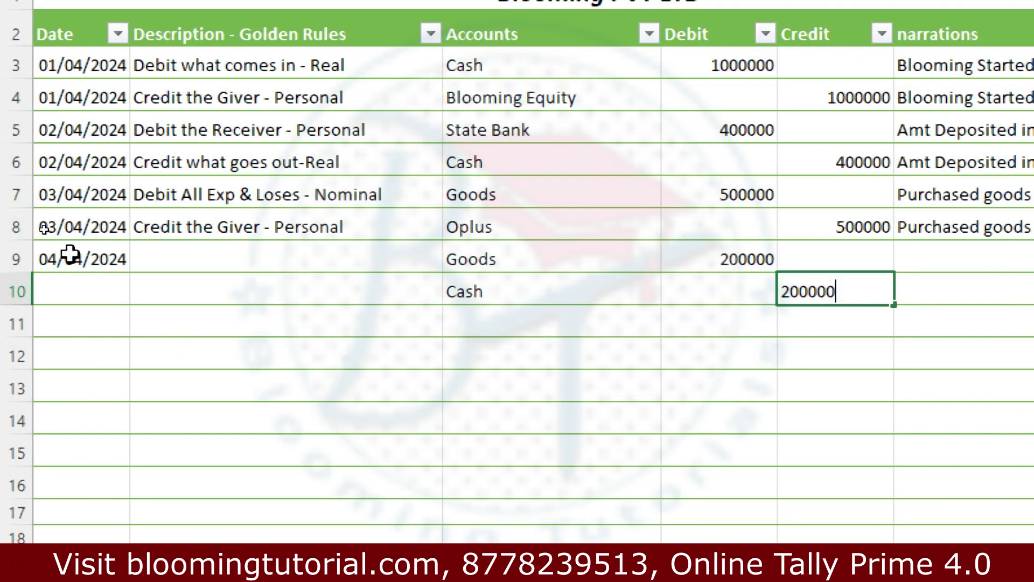
- Copy the date 04/04/2024 from cell A9 into A10
{"action": "left_click", "coordinate": [111, 267]}
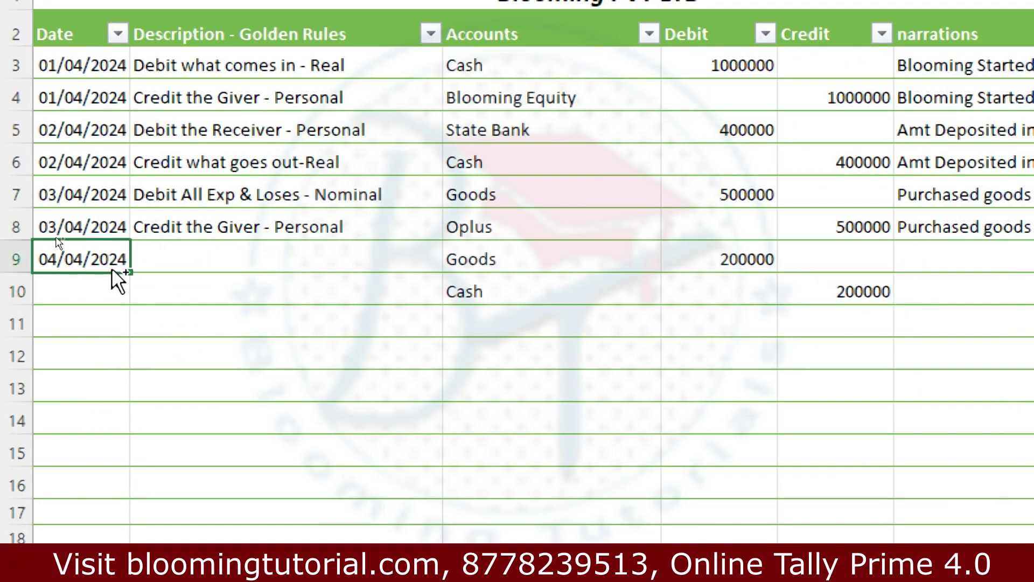
{"action": "key", "text": "ctrl+c"}
{"action": "left_click", "coordinate": [99, 280]}
{"action": "key", "text": "ctrl+v"}
- Enter the golden rules "Debit All Exp & Loses - Nominal" in cell B9 and "Credit what goes out-Real" in B10
{"action": "left_click", "coordinate": [194, 257]}
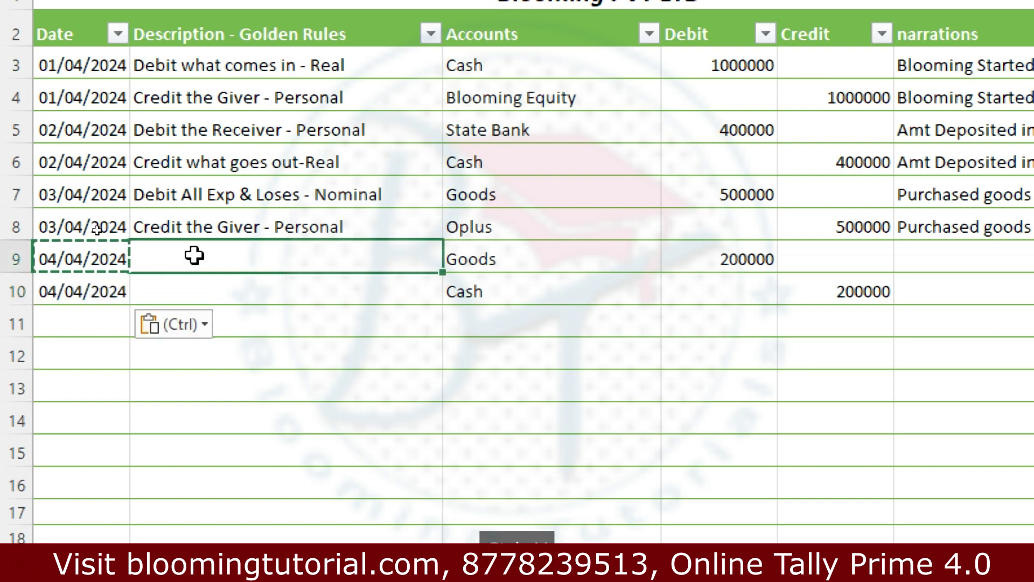
{"action": "type", "text": "Debit All Exp & Loses - Nominal"}
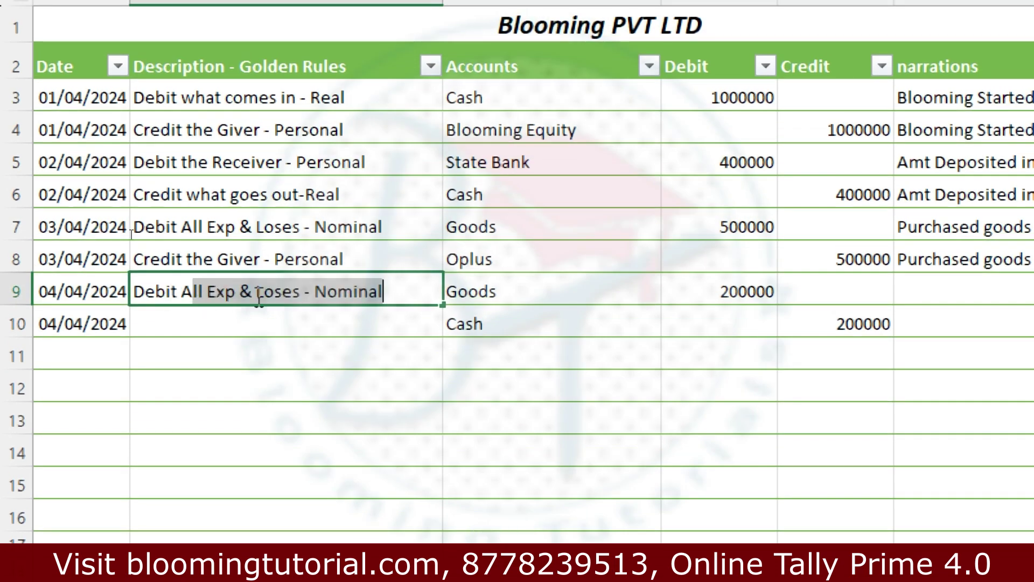
{"action": "left_click", "coordinate": [271, 324]}
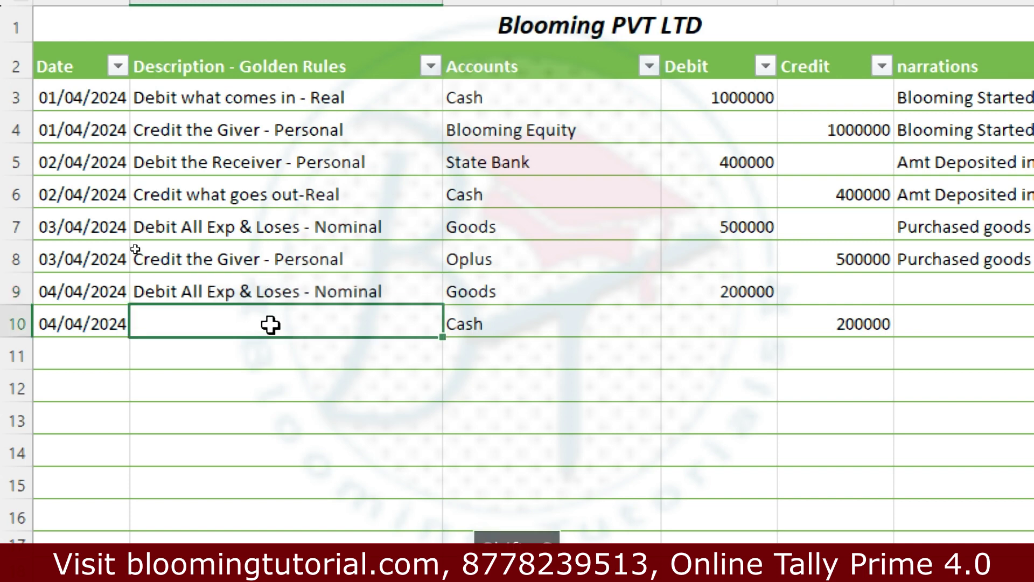
{"action": "type", "text": "Cred"}
{"action": "key", "text": "BackSpace"}
{"action": "type", "text": "edit wh"}
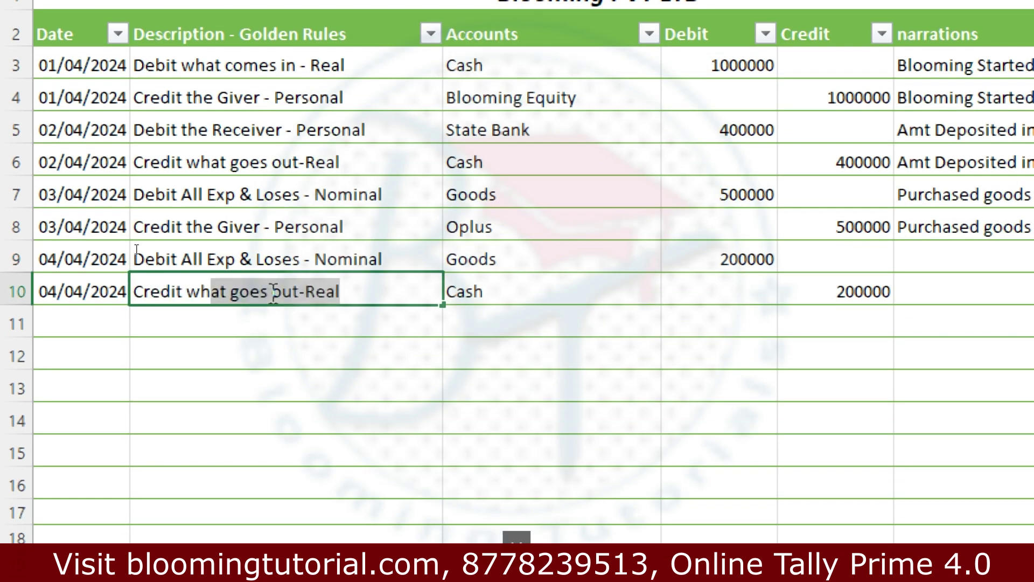
{"action": "left_click", "coordinate": [465, 388]}
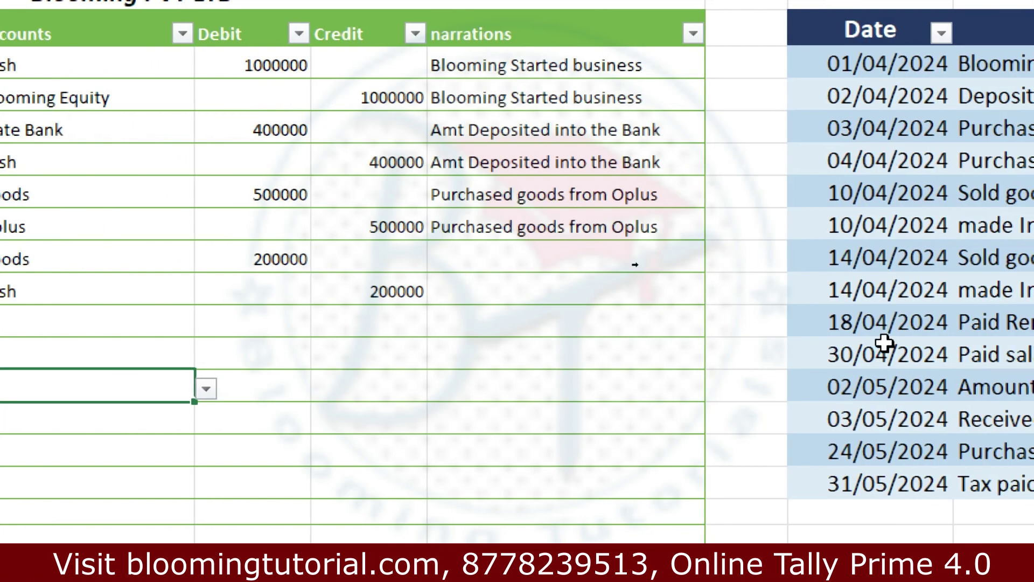
- Enter the narration "Purchased goods For cash" in cell F9 and fill it down to F10
{"action": "left_click", "coordinate": [578, 259]}
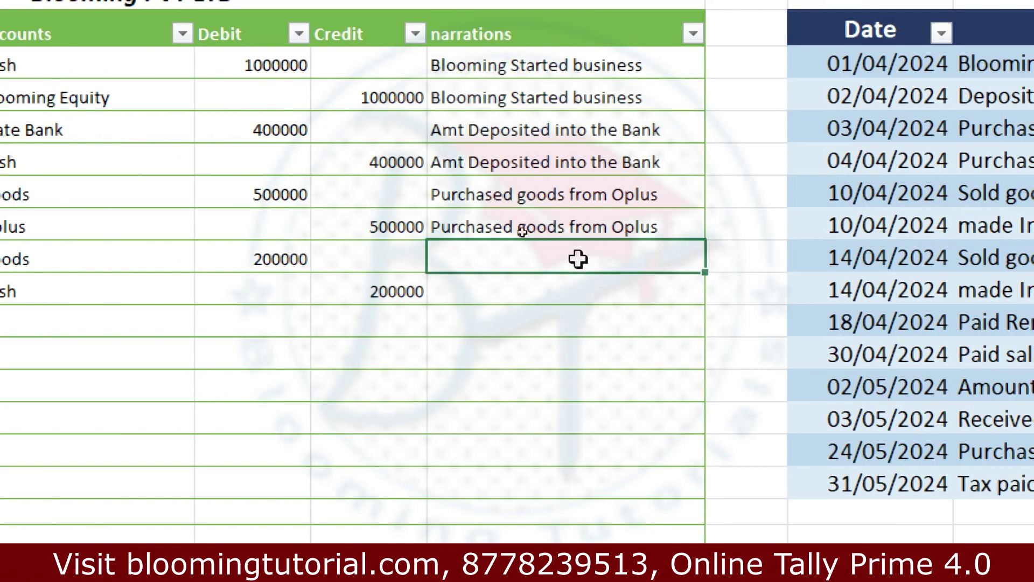
{"action": "type", "text": "Purchased goods fro cash"}
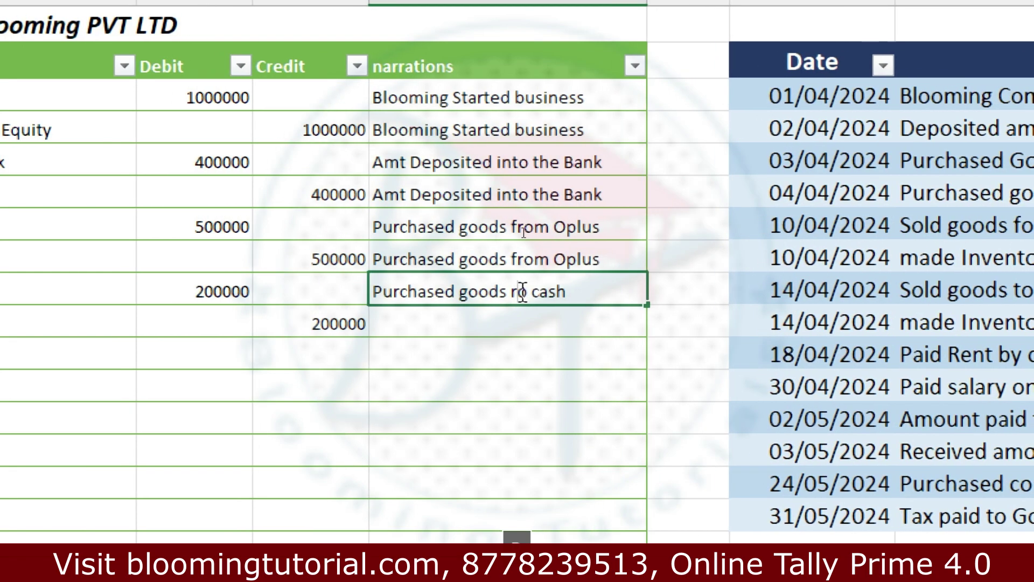
{"action": "key", "text": "BackSpace"}
{"action": "key", "text": "BackSpace"}
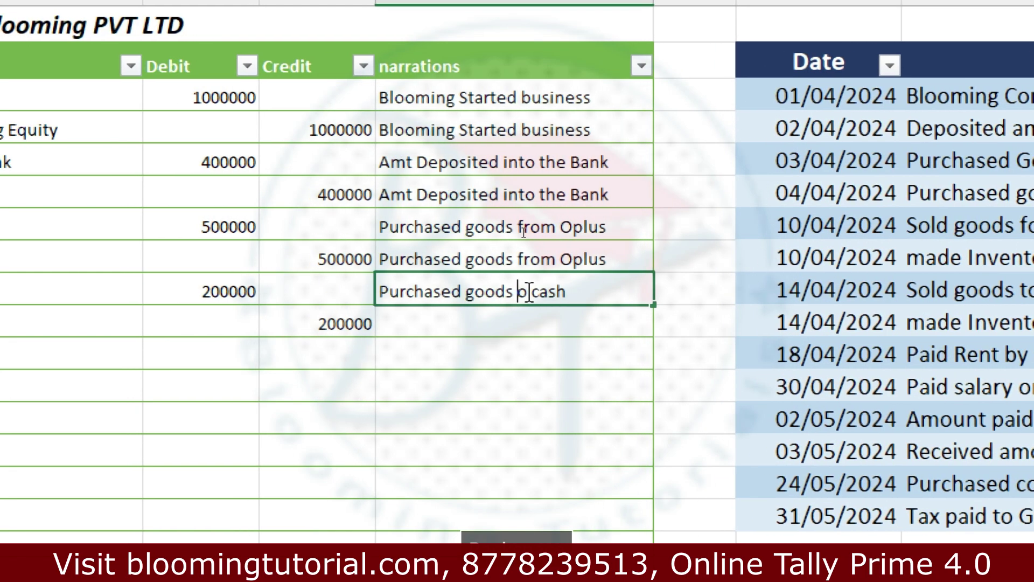
{"action": "type", "text": "Fo"}
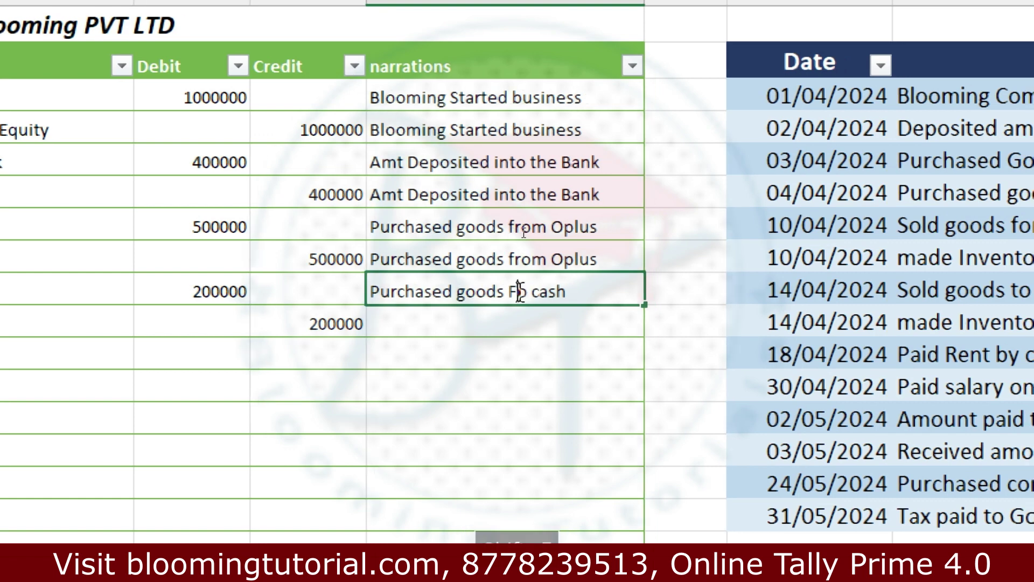
{"action": "type", "text": "r"}
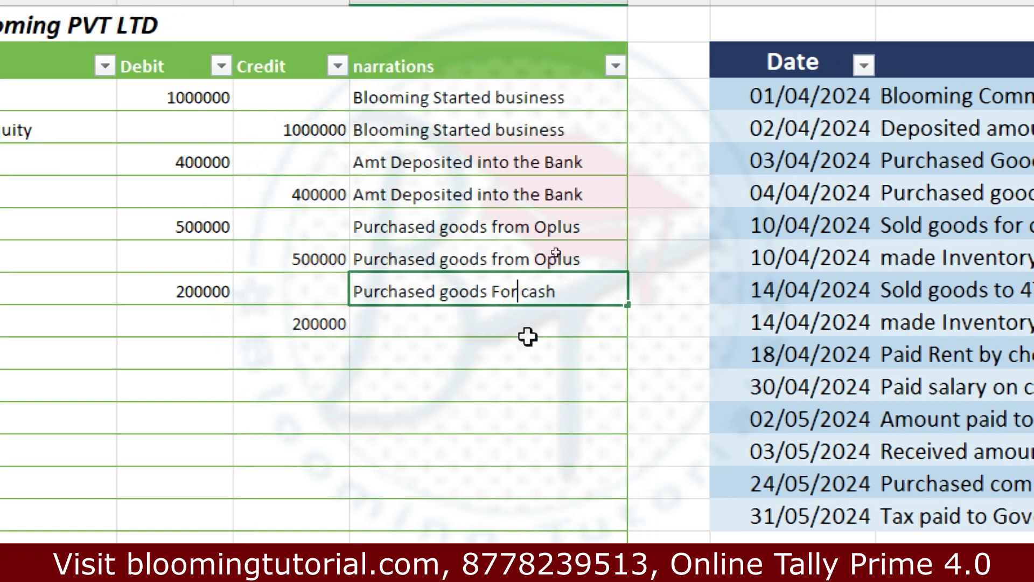
{"action": "left_click_drag", "start_coordinate": [630, 311], "coordinate": [623, 326]}
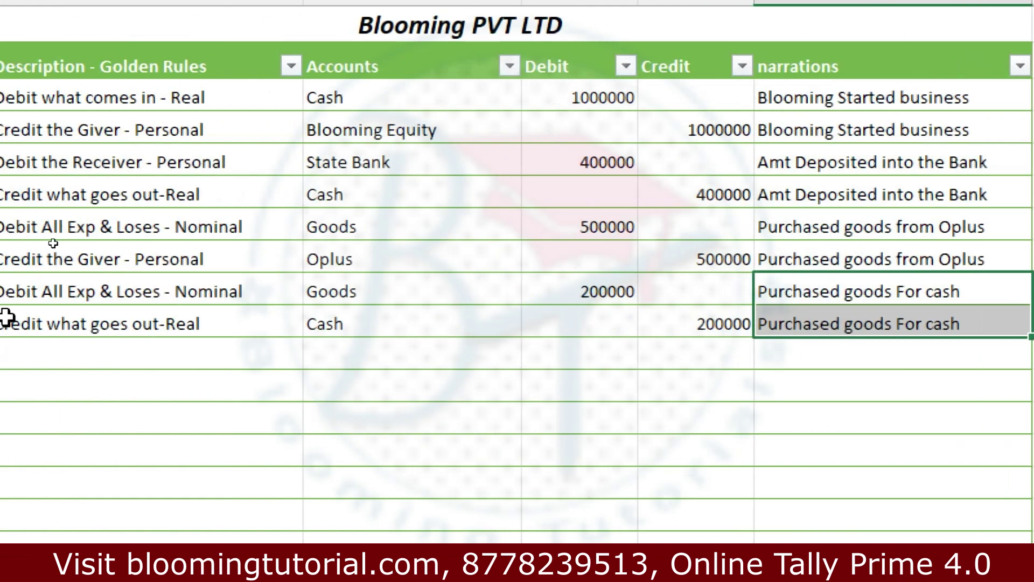
- Enter the date 10/04/2024 in cell A11 to start the cash sale entry
{"action": "left_click", "coordinate": [57, 354]}
{"action": "type", "text": "10/04"}
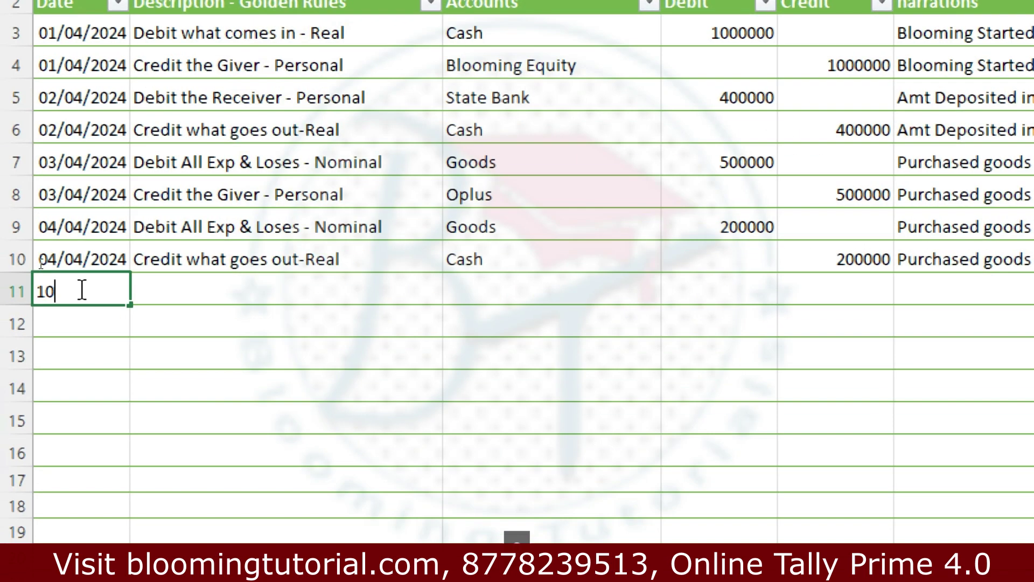
{"action": "type", "text": "/2024"}
{"action": "key", "text": "Tab"}
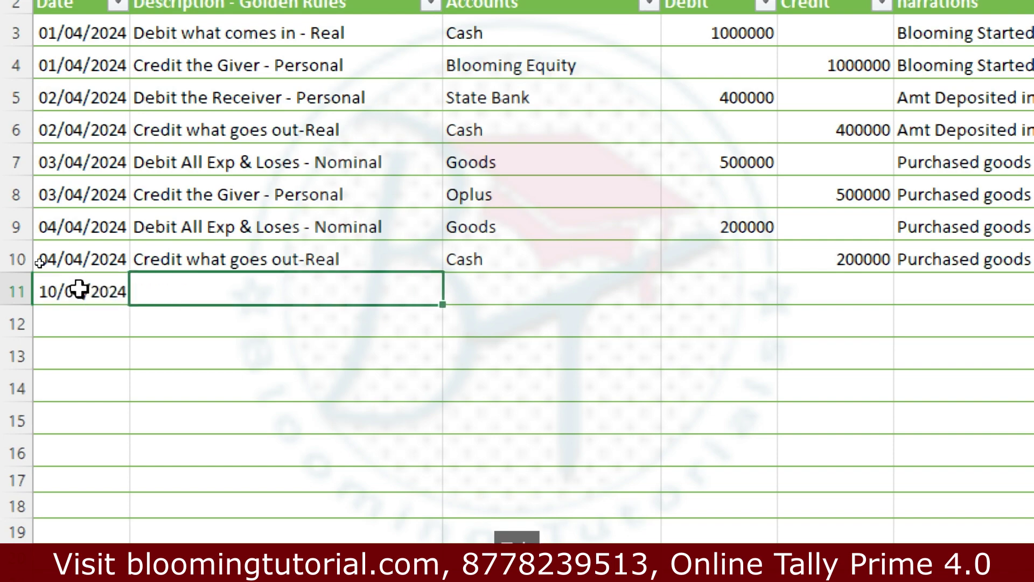
{"action": "key", "text": "Tab"}
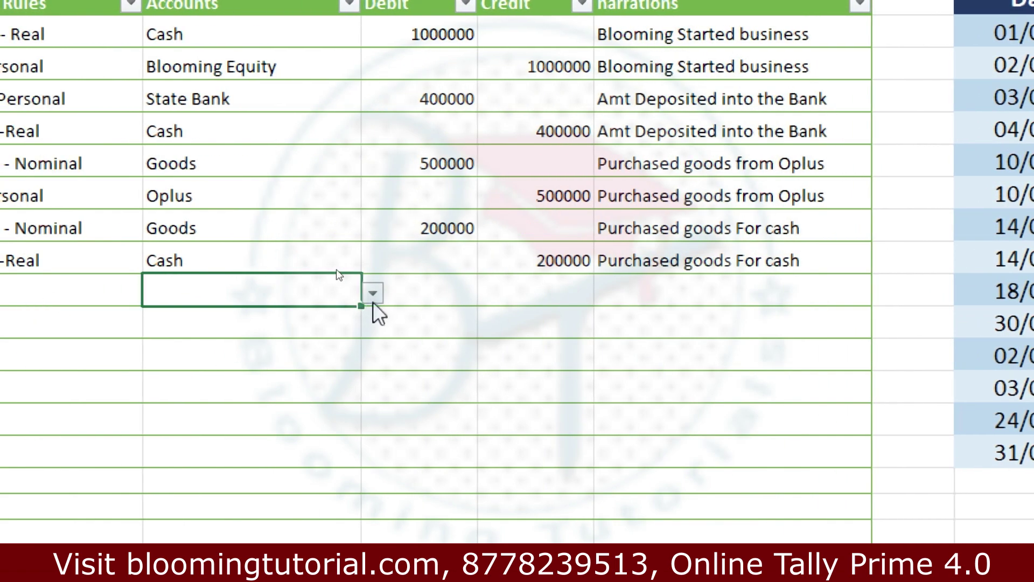
- Choose Cash as the account in cell C11 and enter 400000 as its debit amount in D11
{"action": "left_click", "coordinate": [373, 294]}
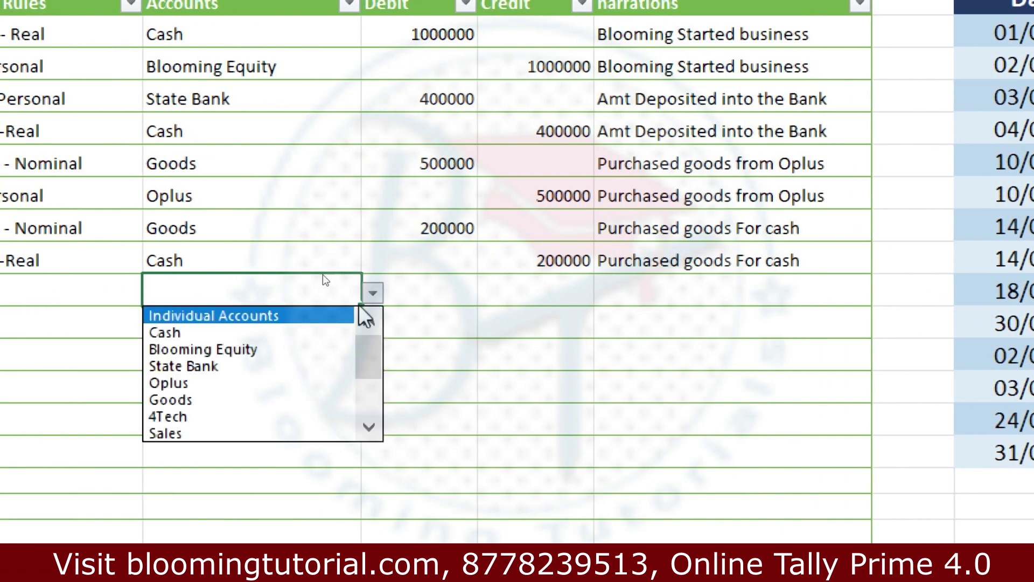
{"action": "left_click", "coordinate": [303, 332]}
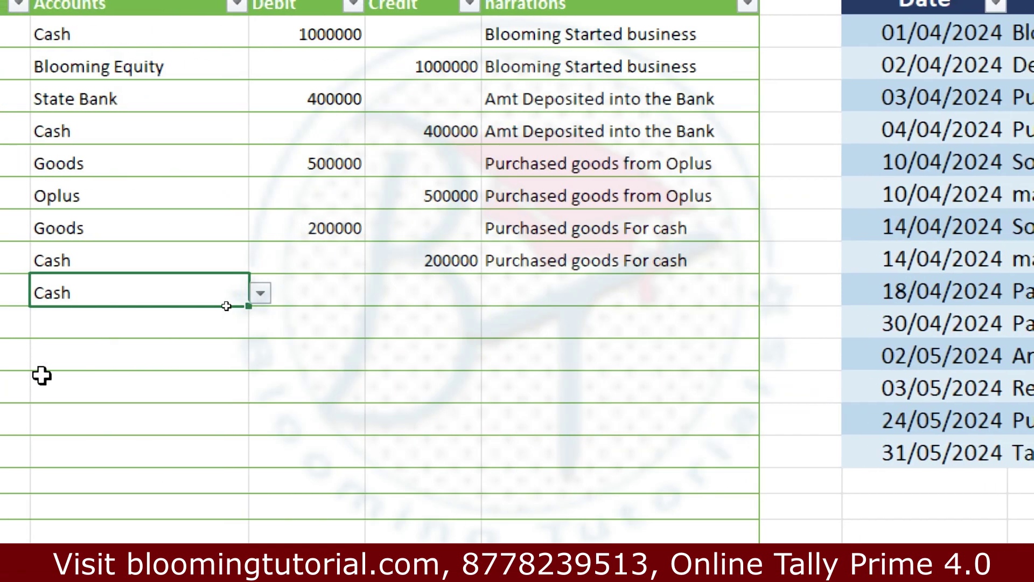
{"action": "left_click", "coordinate": [450, 297]}
{"action": "type", "text": "400000"}
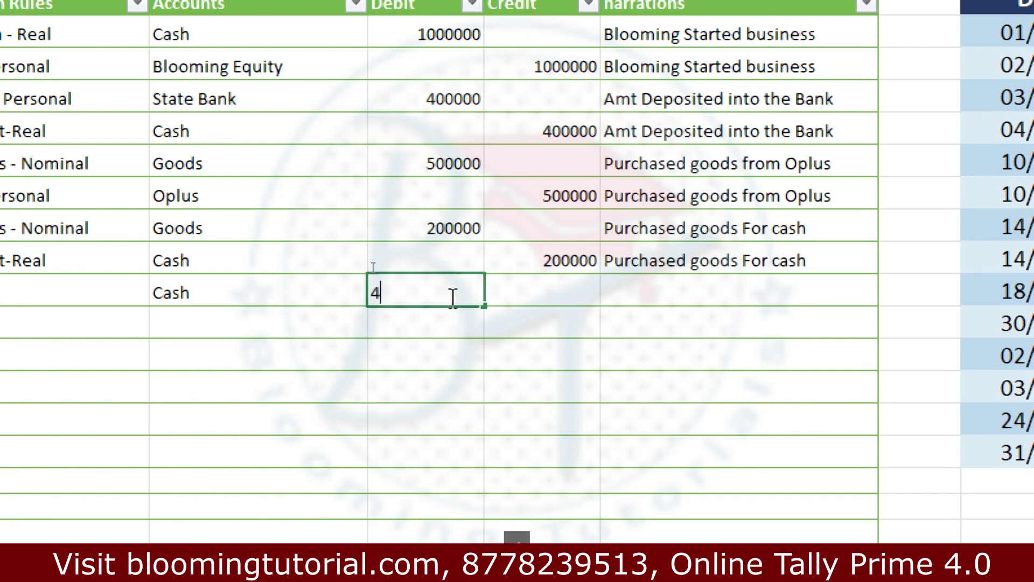
{"action": "key", "text": "Return"}
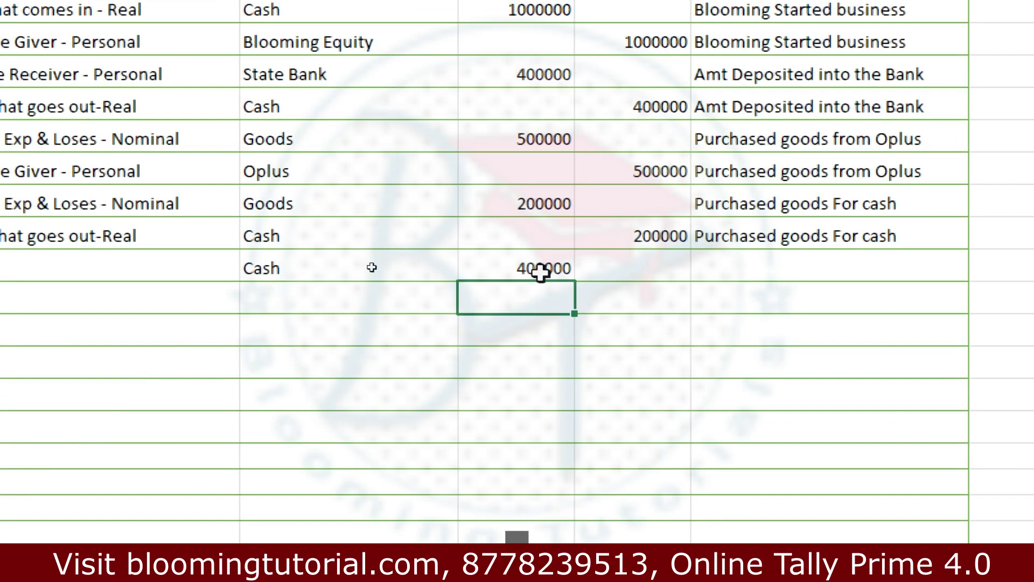
- Choose Sales as the account in cell C12 and enter 400000 as its credit amount in E12
{"action": "key", "text": "Left"}
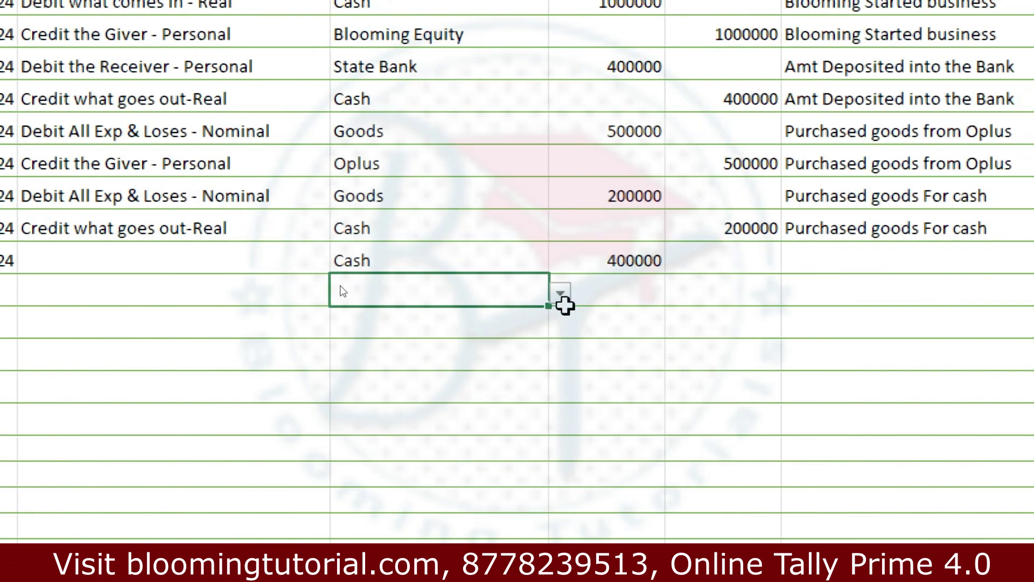
{"action": "left_click", "coordinate": [635, 294]}
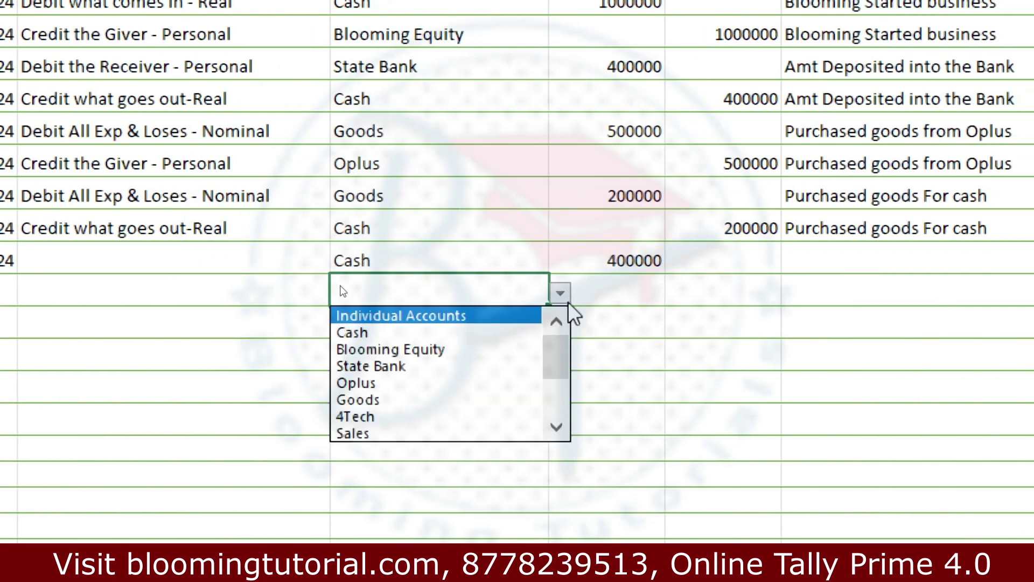
{"action": "left_click", "coordinate": [478, 433]}
{"action": "left_click", "coordinate": [734, 276]}
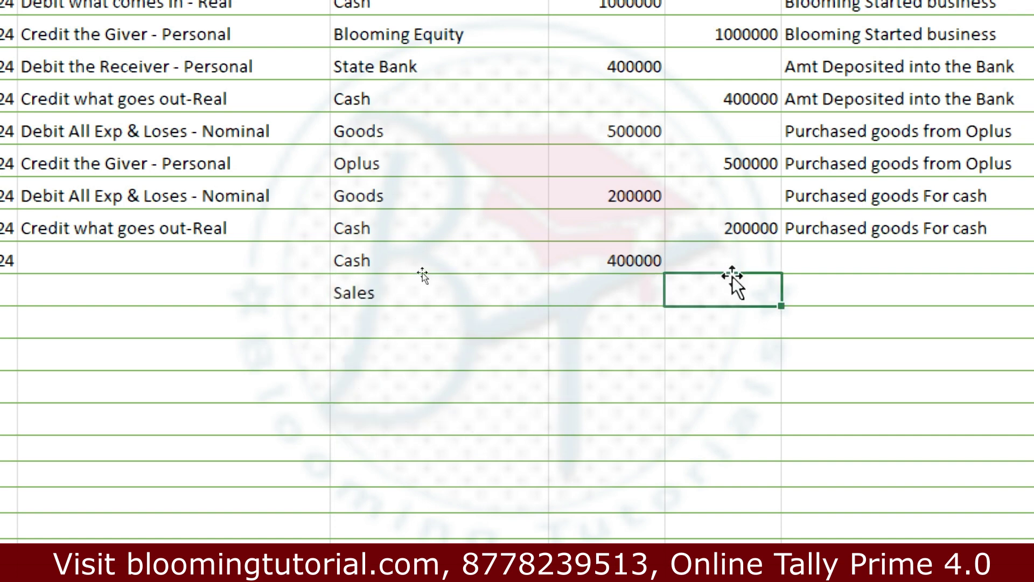
{"action": "type", "text": "400000"}
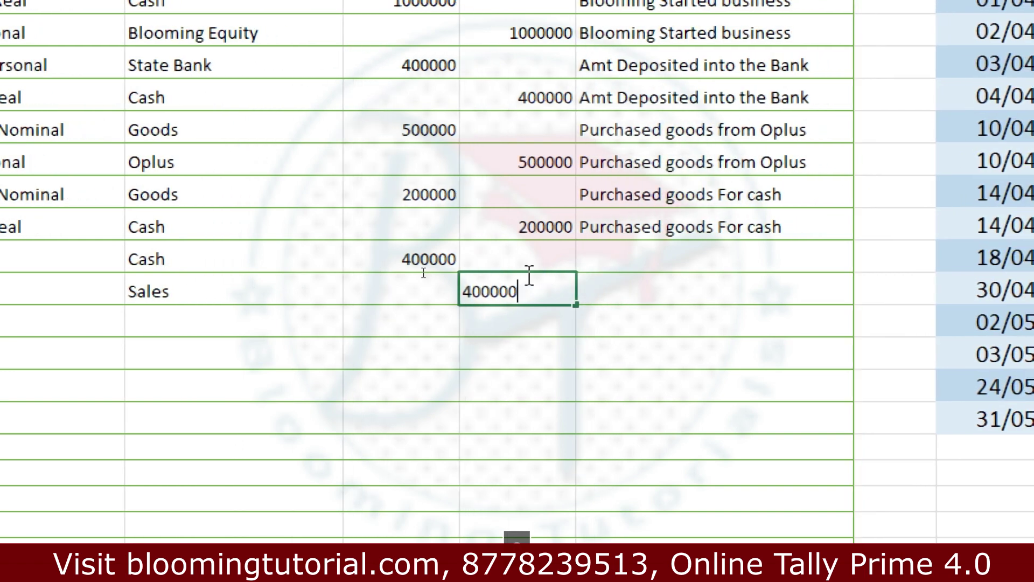
- Copy the date 10/04/2024 from cell A11 into A12
{"action": "left_click", "coordinate": [103, 282]}
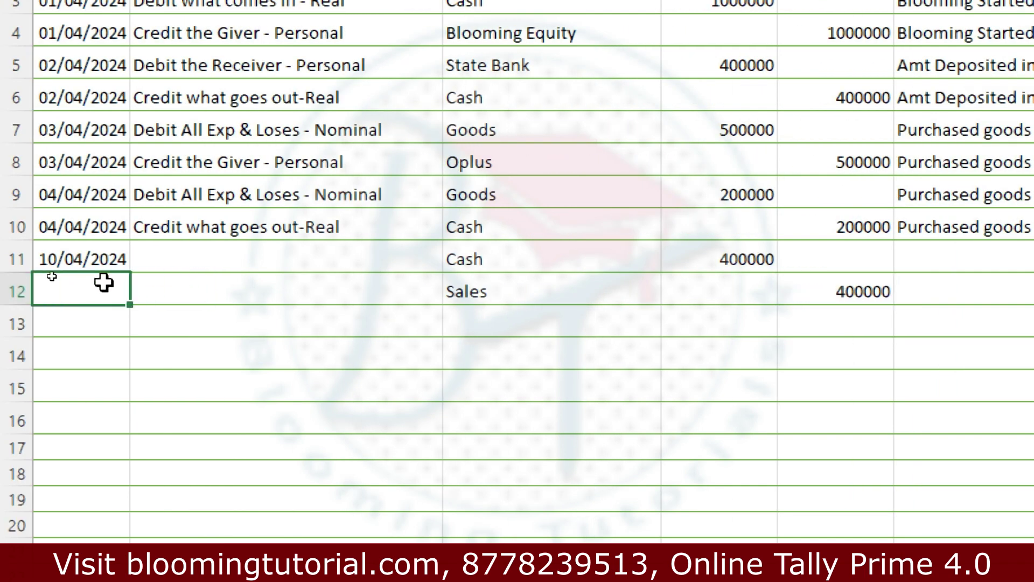
{"action": "left_click", "coordinate": [76, 260]}
{"action": "key", "text": "ctrl+c"}
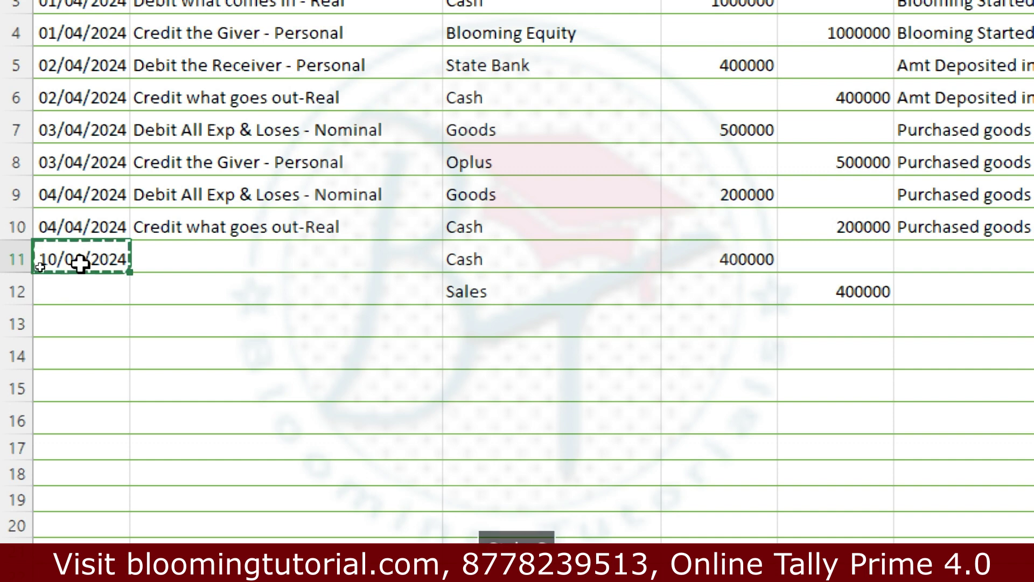
{"action": "left_click", "coordinate": [74, 284]}
{"action": "key", "text": "ctrl+v"}
- Enter the golden rules "Debit what comes in - Real" in cell B11 and "Credit All Incomes & gains - Nominal" in B12
{"action": "left_click", "coordinate": [219, 248]}
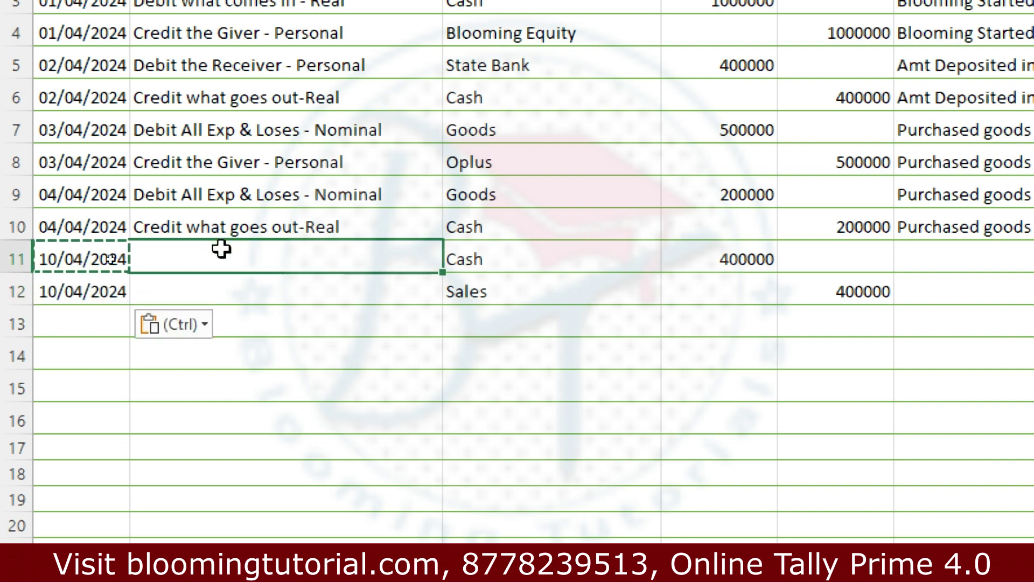
{"action": "type", "text": "Debit what comes in - Real"}
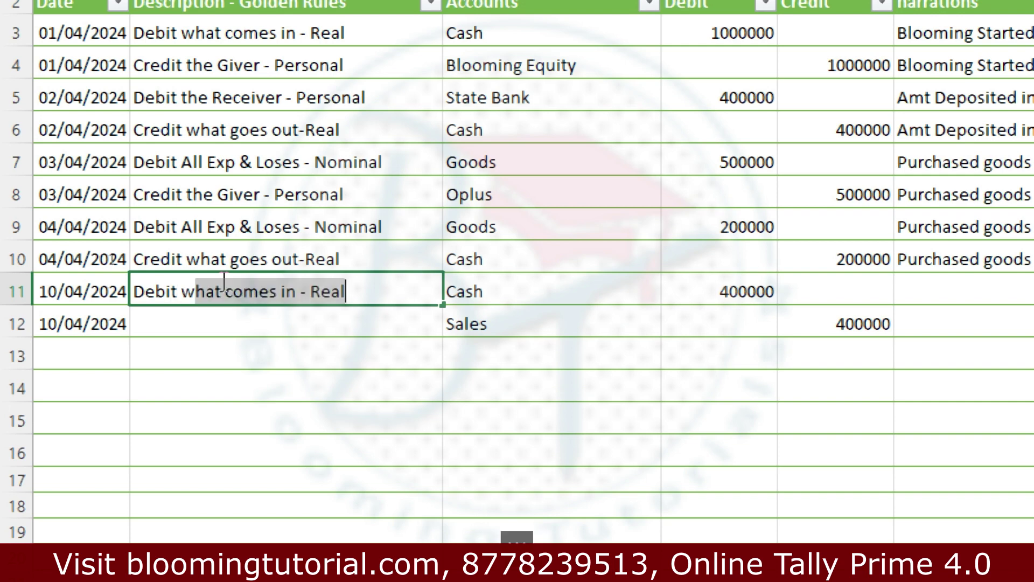
{"action": "key", "text": "Return"}
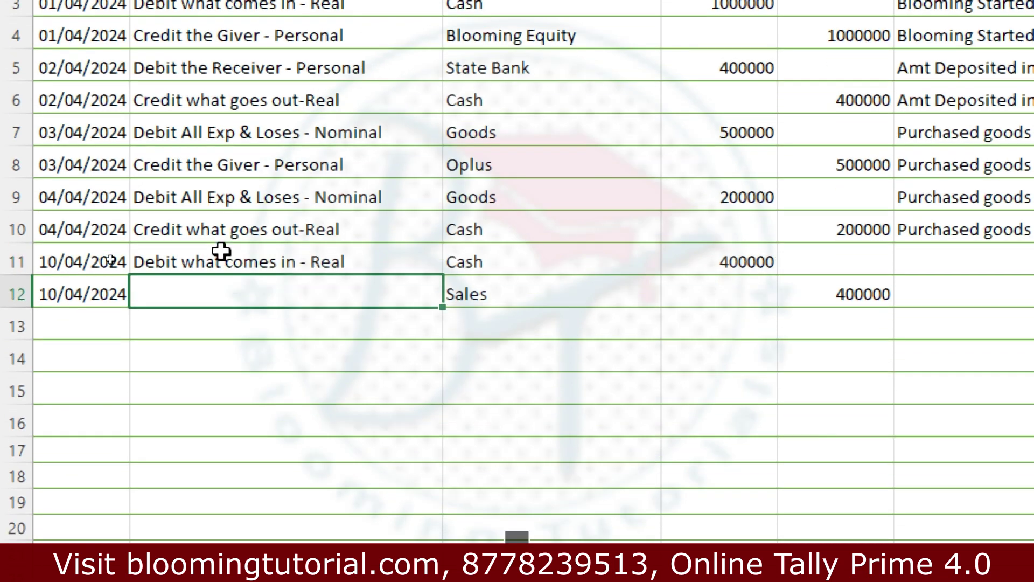
{"action": "type", "text": "CR"}
{"action": "key", "text": "BackSpace"}
{"action": "type", "text": "re"}
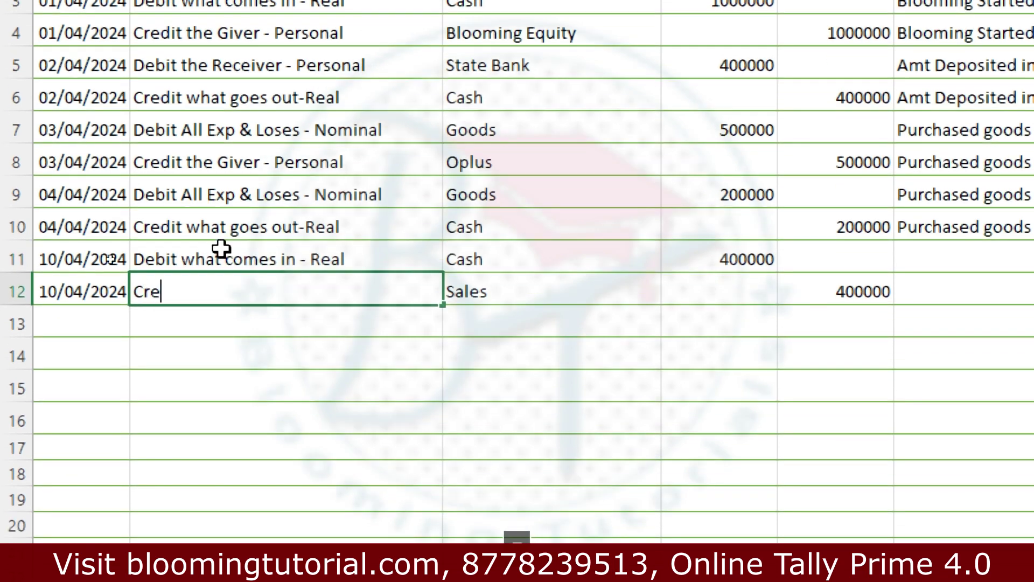
{"action": "type", "text": "dit All Incomes &"}
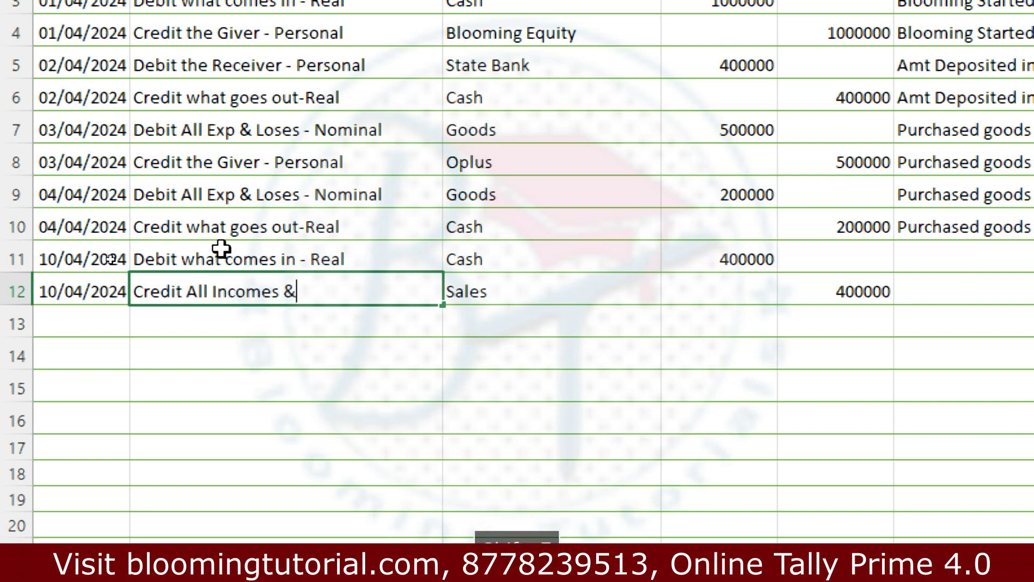
{"action": "type", "text": " gains - Nominal"}
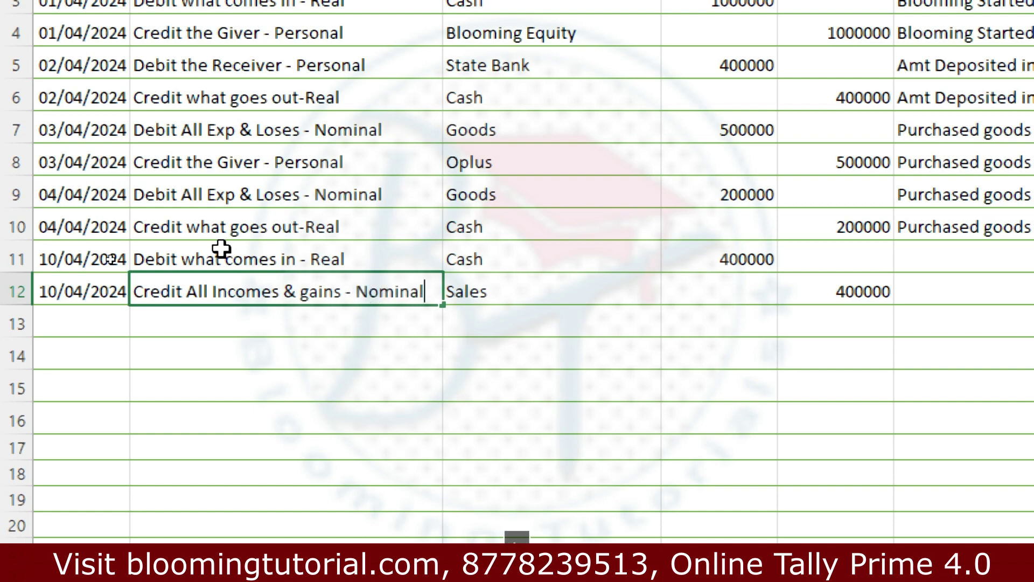
- Enter the narration "Sold goods for cash" in cell F11 and fill it down into F12
{"action": "left_click", "coordinate": [1032, 254]}
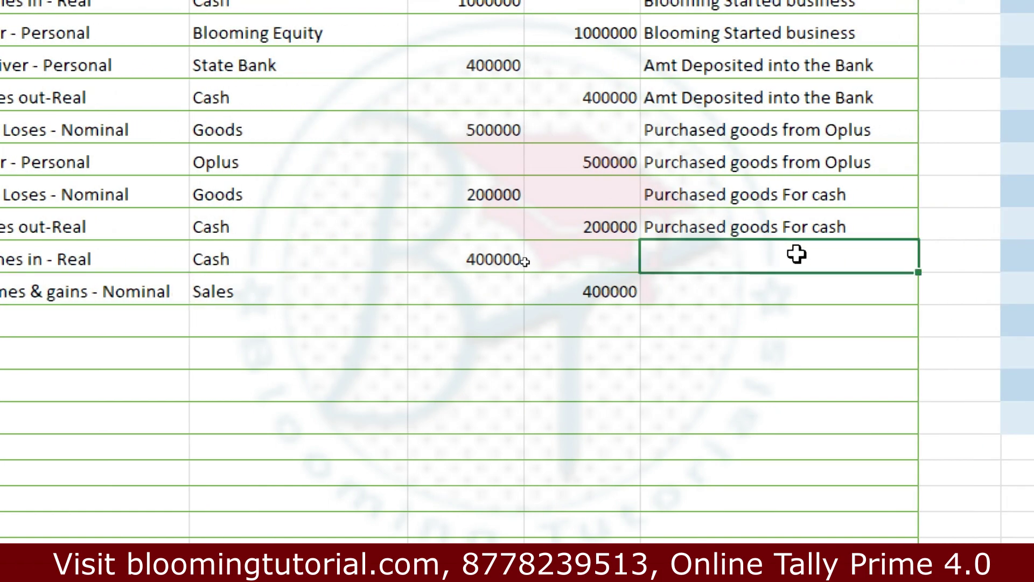
{"action": "type", "text": "Sold goog"}
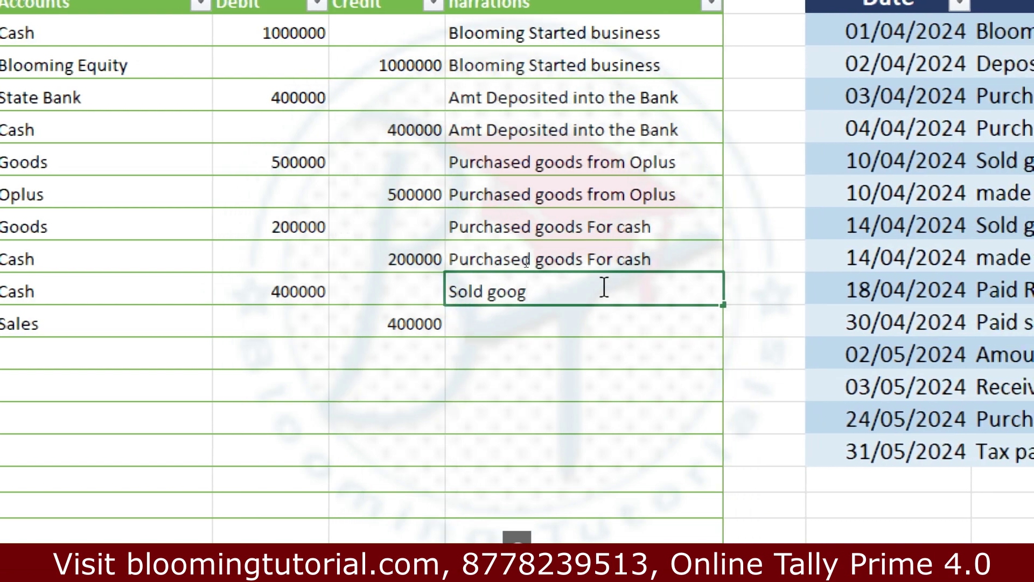
{"action": "type", "text": "d"}
{"action": "key", "text": "BackSpace"}
{"action": "key", "text": "BackSpace"}
{"action": "type", "text": "ds for "}
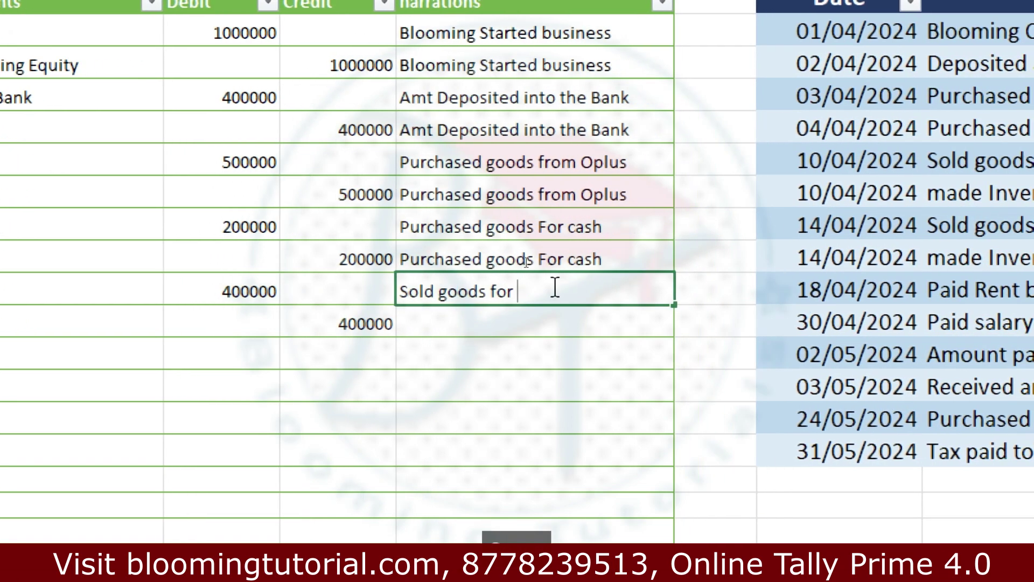
{"action": "type", "text": "cash"}
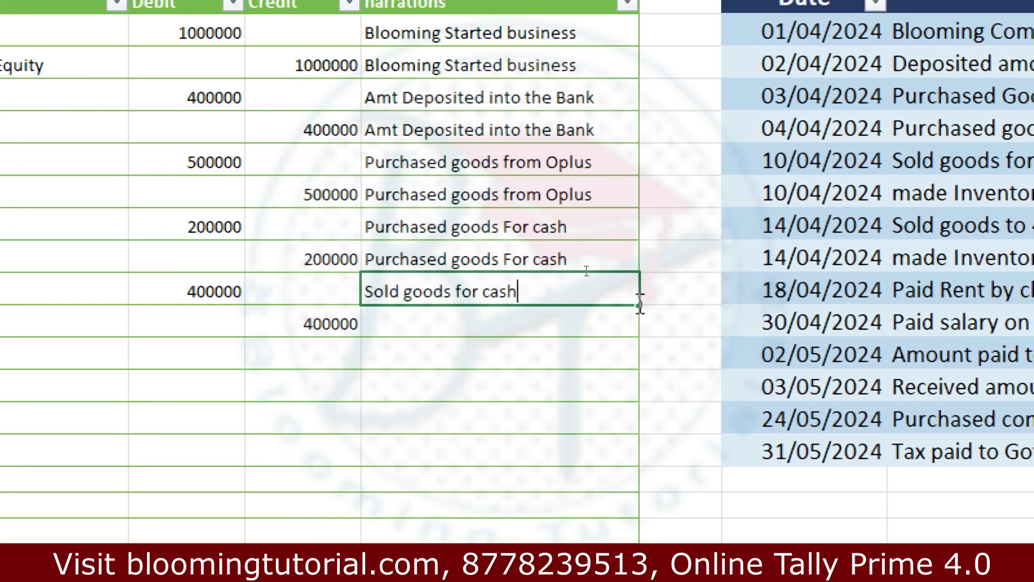
{"action": "left_click_drag", "start_coordinate": [640, 305], "coordinate": [628, 329]}
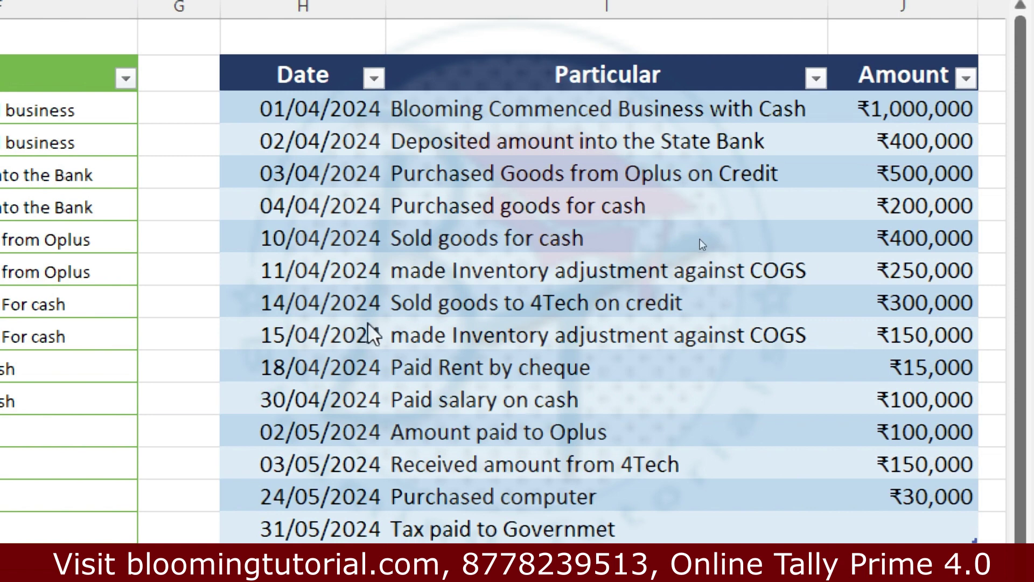
- Check the inventory adjustment against COGS in the transaction list and enter its date 11/04/2024 in cell A13
{"action": "left_click", "coordinate": [517, 232]}
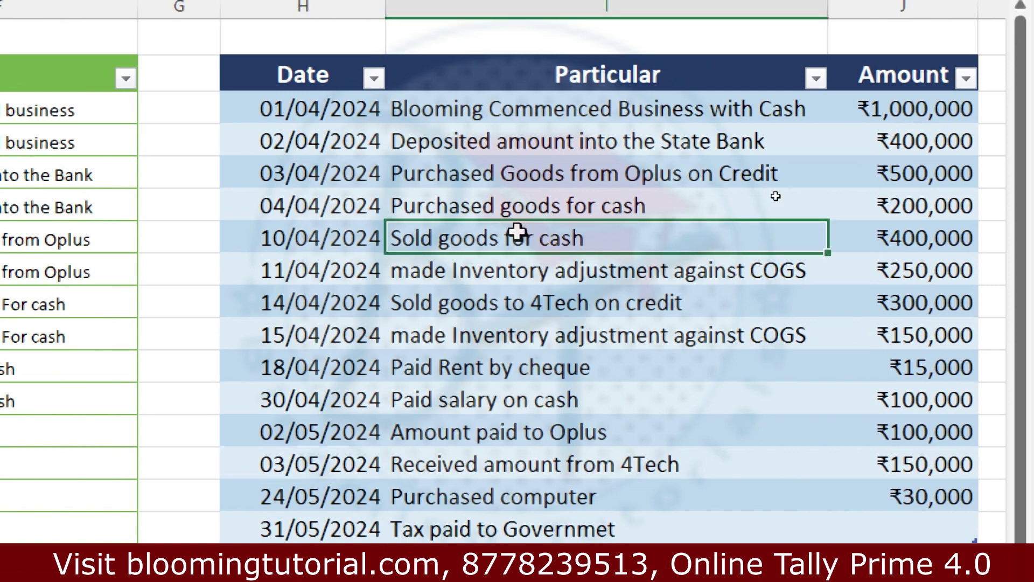
{"action": "left_click", "coordinate": [581, 264]}
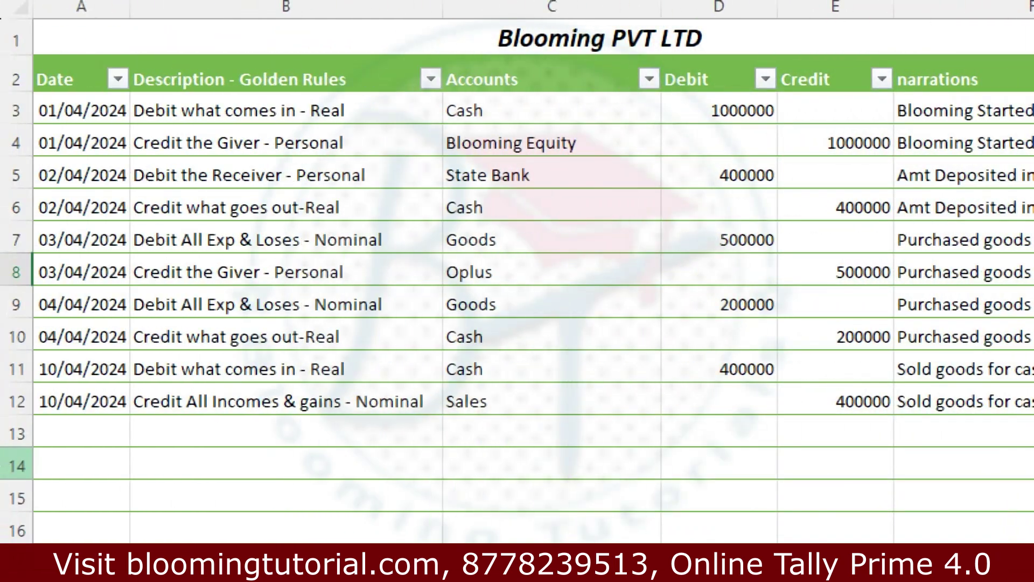
{"action": "left_click", "coordinate": [85, 438]}
{"action": "type", "text": "11/04"}
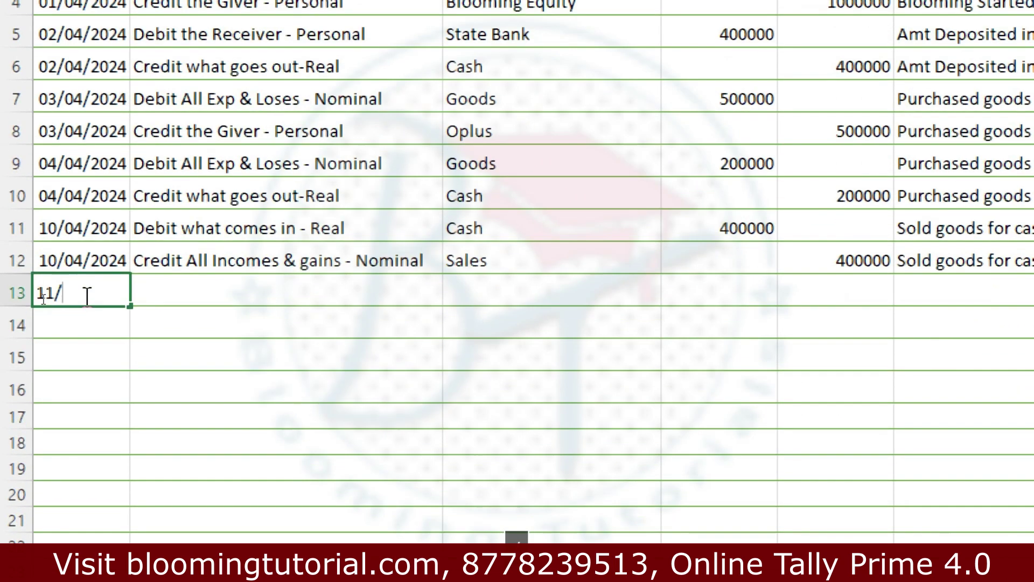
{"action": "type", "text": "/2024"}
{"action": "key", "text": "Tab"}
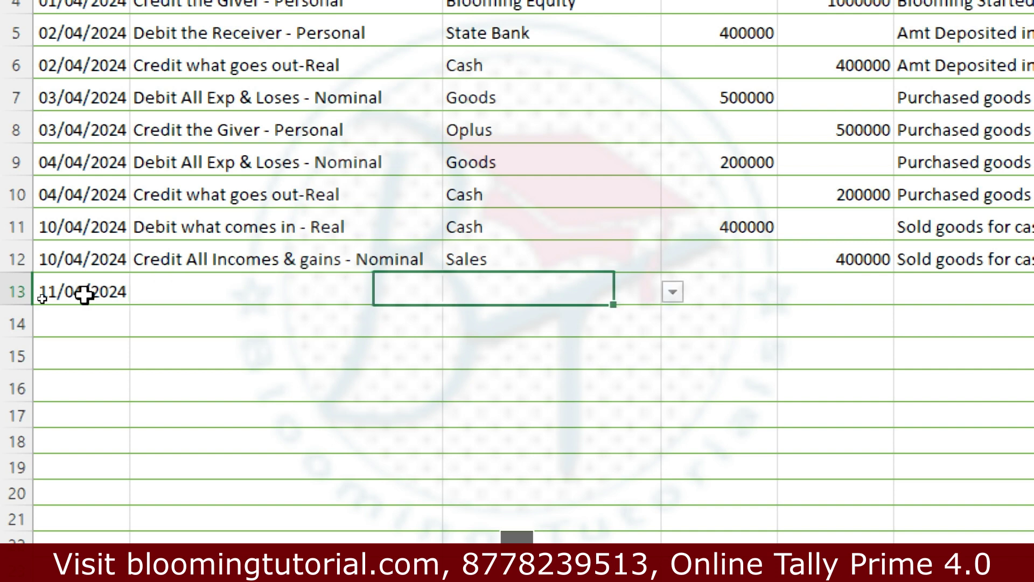
- Choose Cost of Goods sold as the account in cell C13 and enter 250000 as its debit amount in D13
{"action": "key", "text": "Tab"}
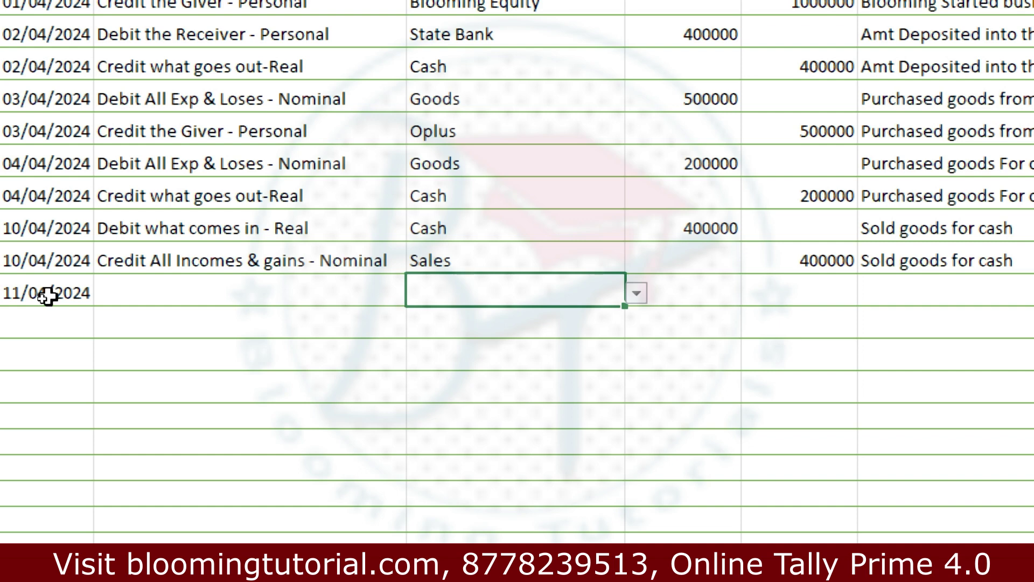
{"action": "left_click", "coordinate": [642, 295]}
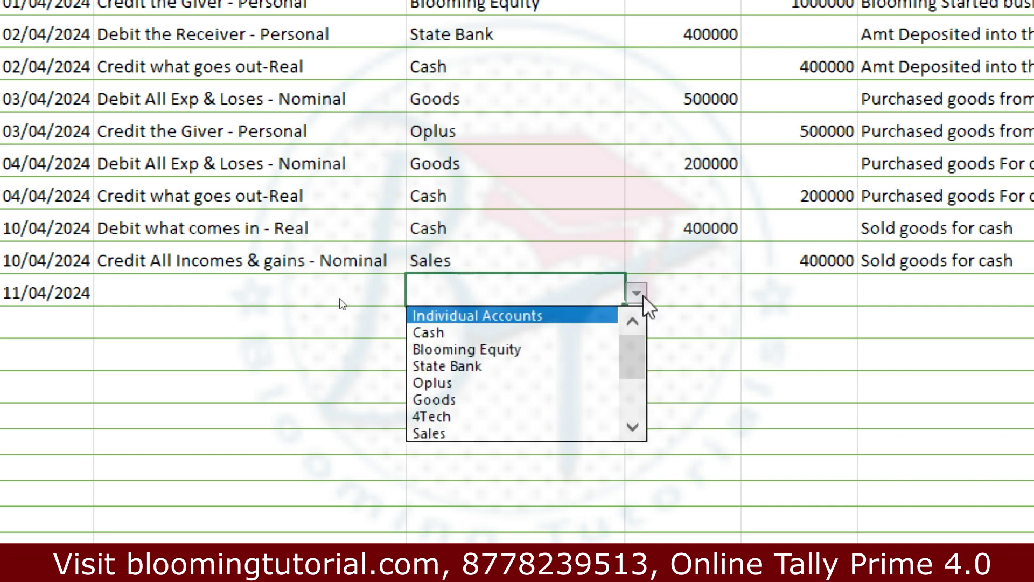
{"action": "left_click_drag", "start_coordinate": [632, 347], "coordinate": [627, 384]}
{"action": "left_click", "coordinate": [531, 367]}
{"action": "left_click", "coordinate": [719, 294]}
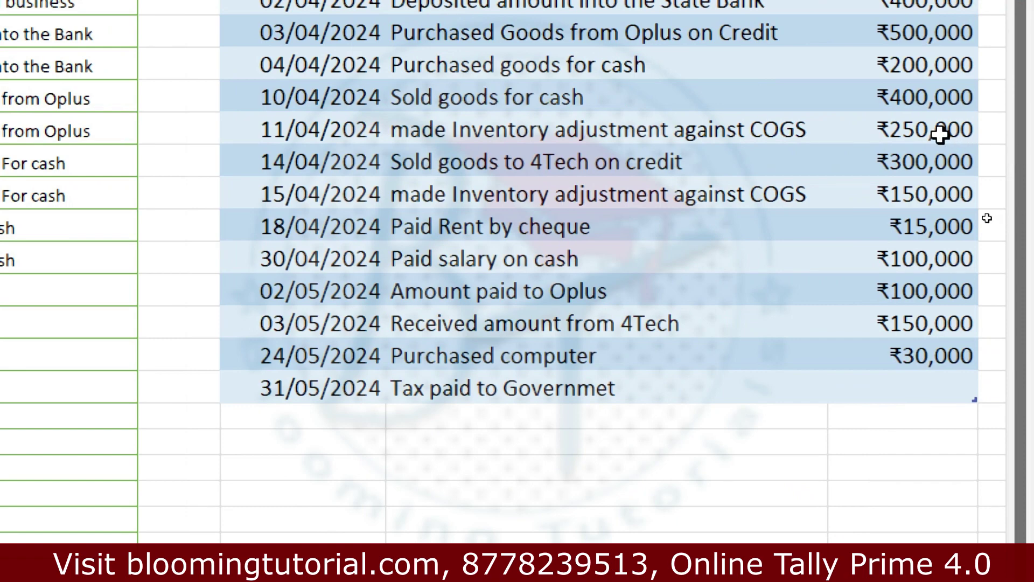
{"action": "type", "text": "250"}
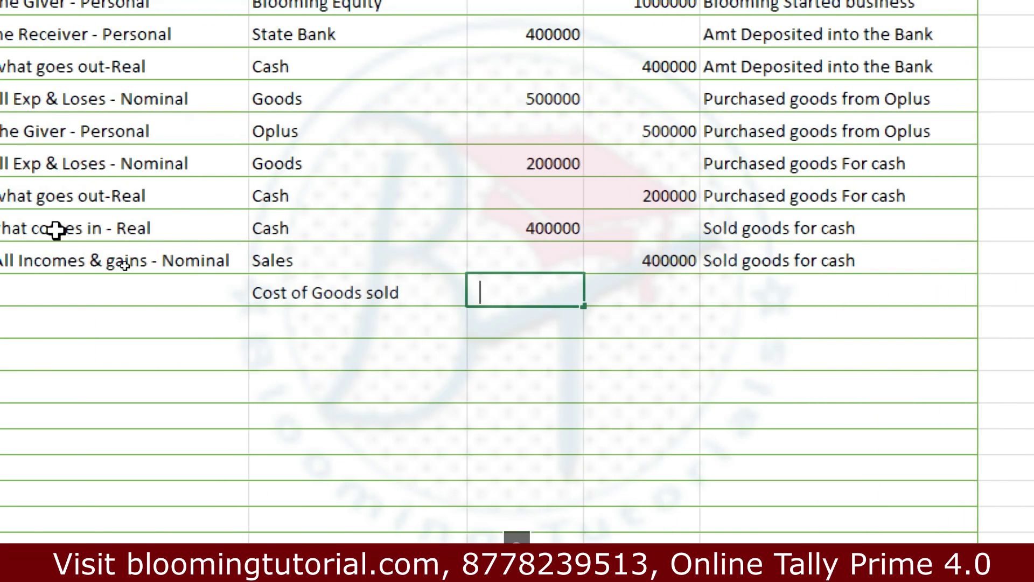
{"action": "type", "text": "000"}
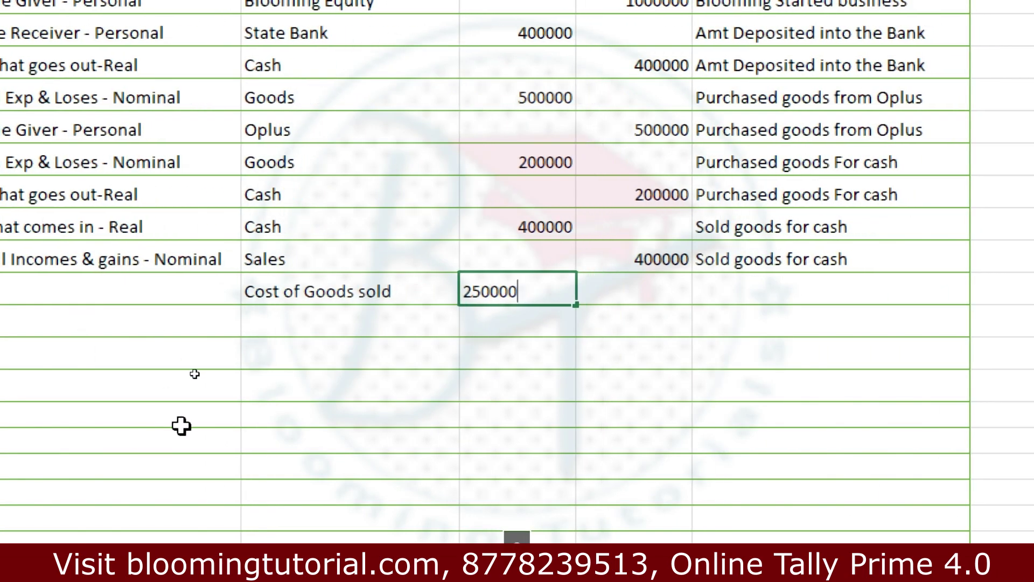
- Choose Goods as the account in cell C14 and enter 250000 as its credit amount in E14
{"action": "left_click", "coordinate": [291, 412]}
{"action": "left_click", "coordinate": [392, 323]}
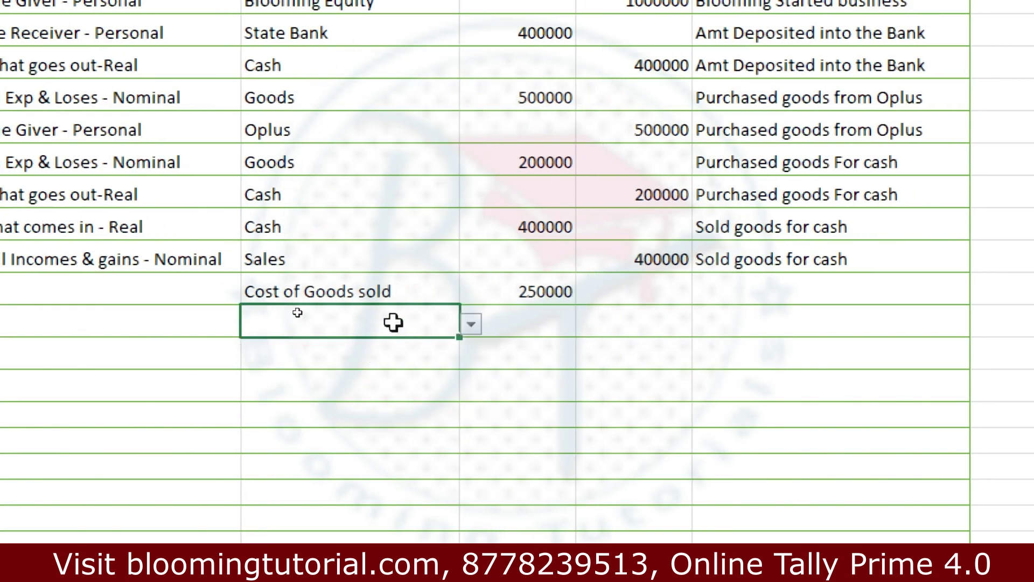
{"action": "left_click", "coordinate": [472, 325]}
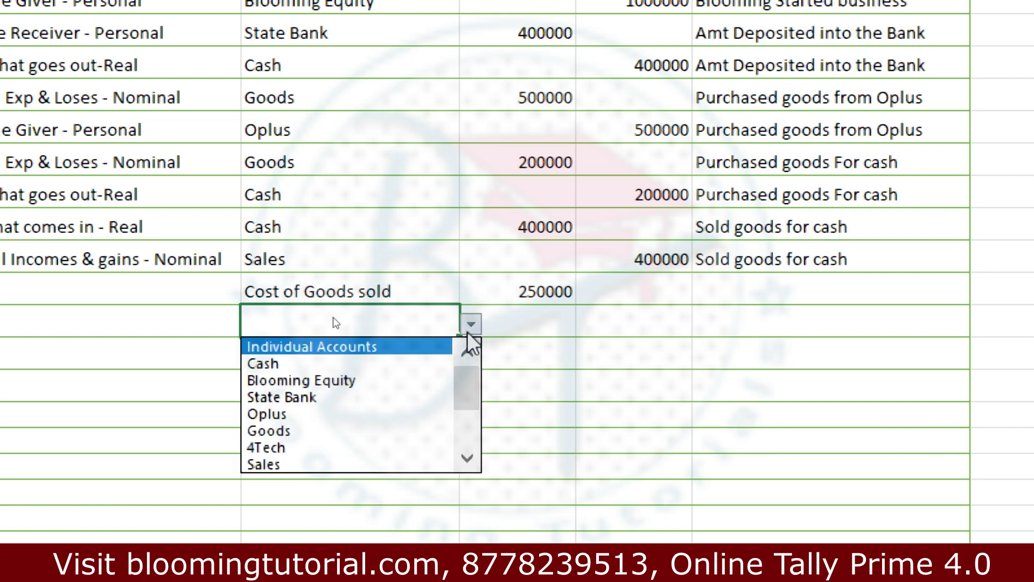
{"action": "left_click", "coordinate": [404, 428]}
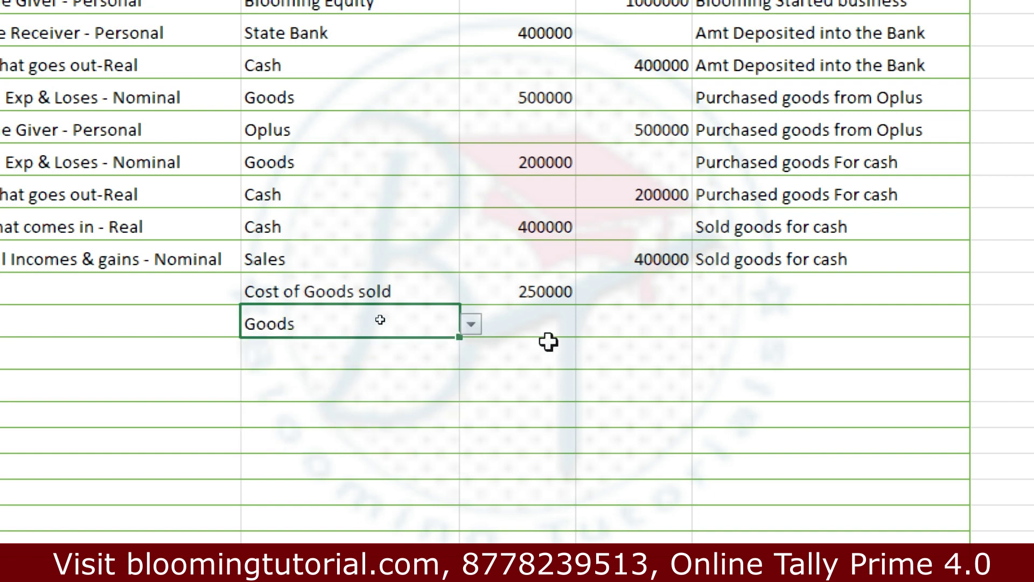
{"action": "left_click", "coordinate": [681, 324]}
{"action": "type", "text": "250000"}
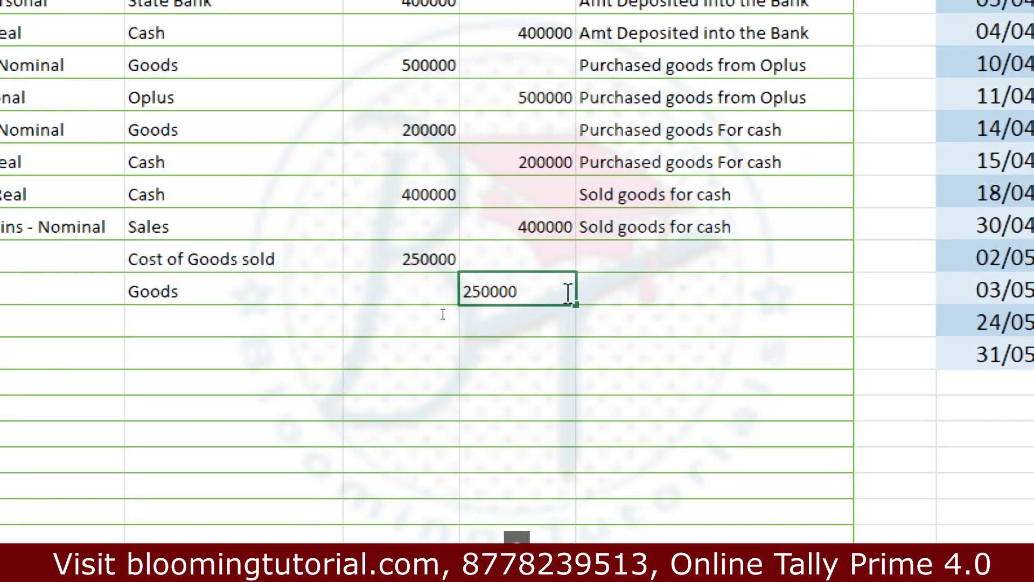
{"action": "left_click", "coordinate": [537, 374]}
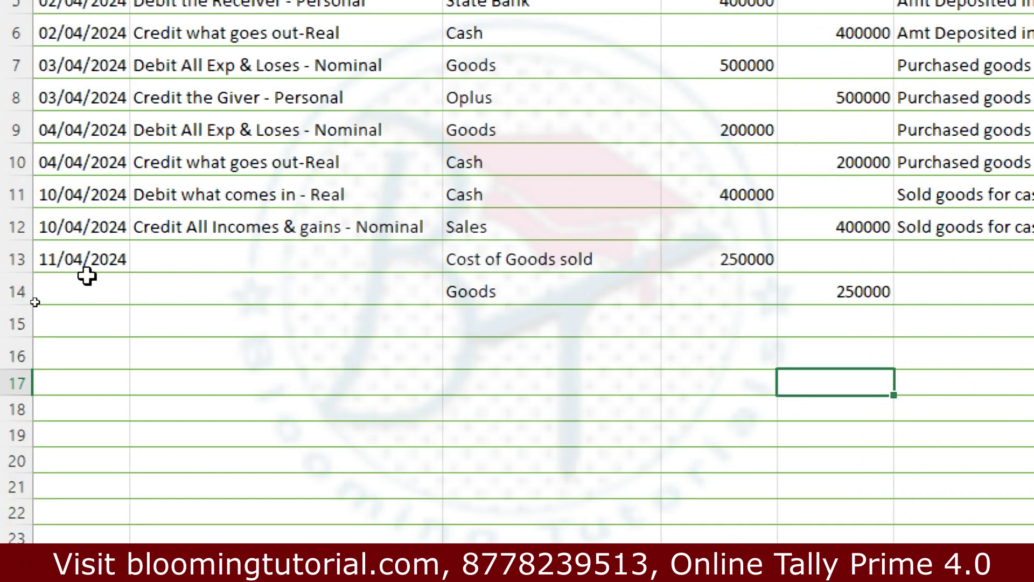
- Copy the date 11/04/2024 from cell A13 into A14
{"action": "left_click", "coordinate": [70, 264]}
{"action": "key", "text": "ctrl+c"}
{"action": "left_click", "coordinate": [102, 294]}
{"action": "key", "text": "ctrl+v"}
- Enter the description "Debit your cost of goods sold" in cell B13
{"action": "left_click", "coordinate": [303, 253]}
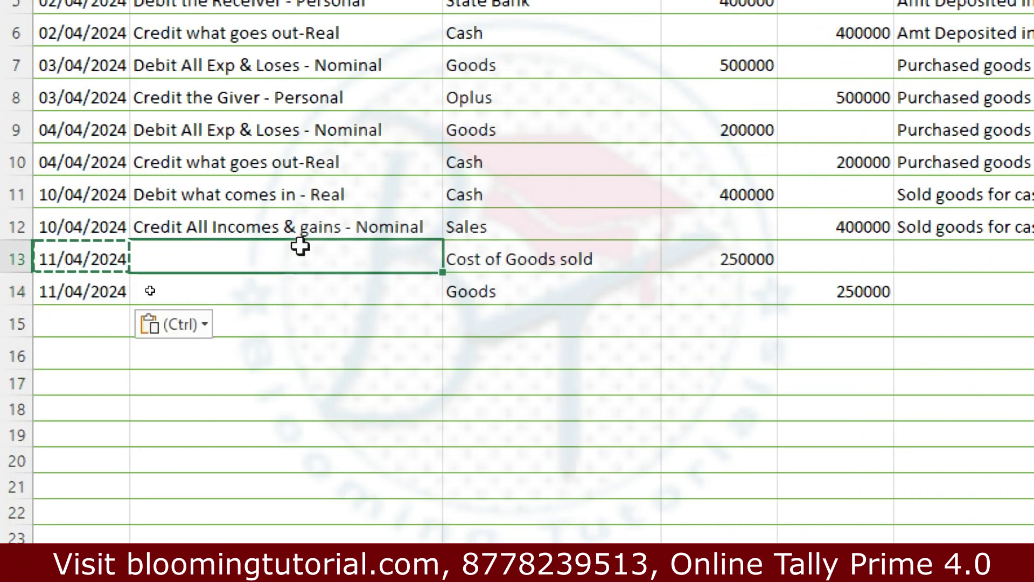
{"action": "double_click", "coordinate": [300, 246]}
{"action": "type", "text": "Debit"}
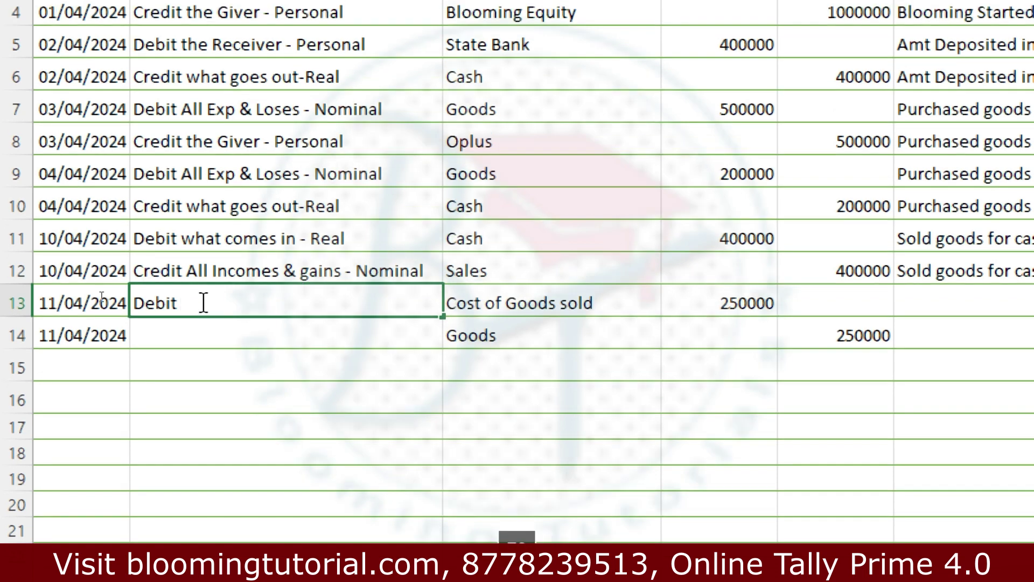
{"action": "type", "text": " your cost "}
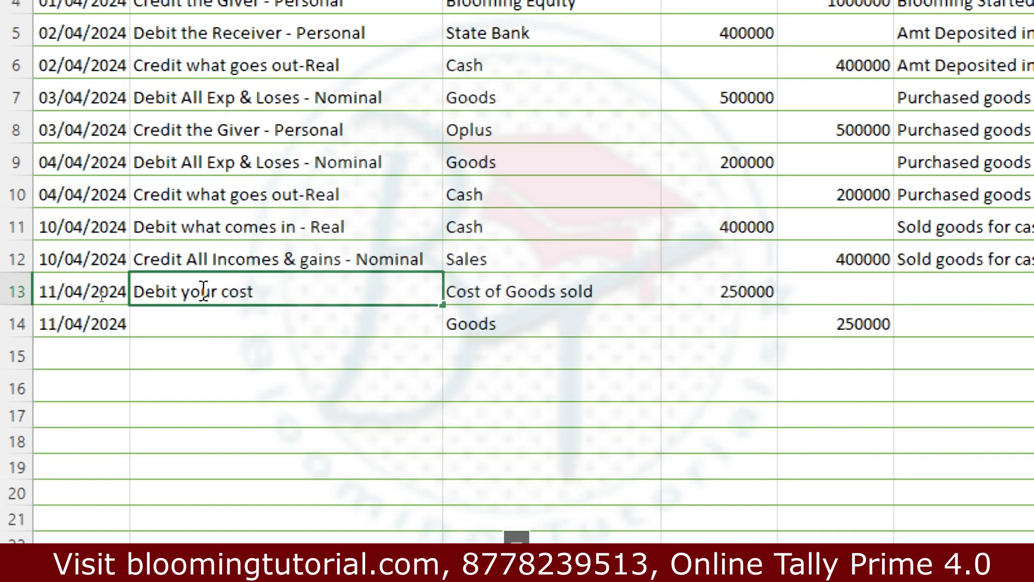
{"action": "type", "text": "fo"}
{"action": "key", "text": "BackSpace"}
{"action": "key", "text": "BackSpace"}
{"action": "type", "text": "of goods sold"}
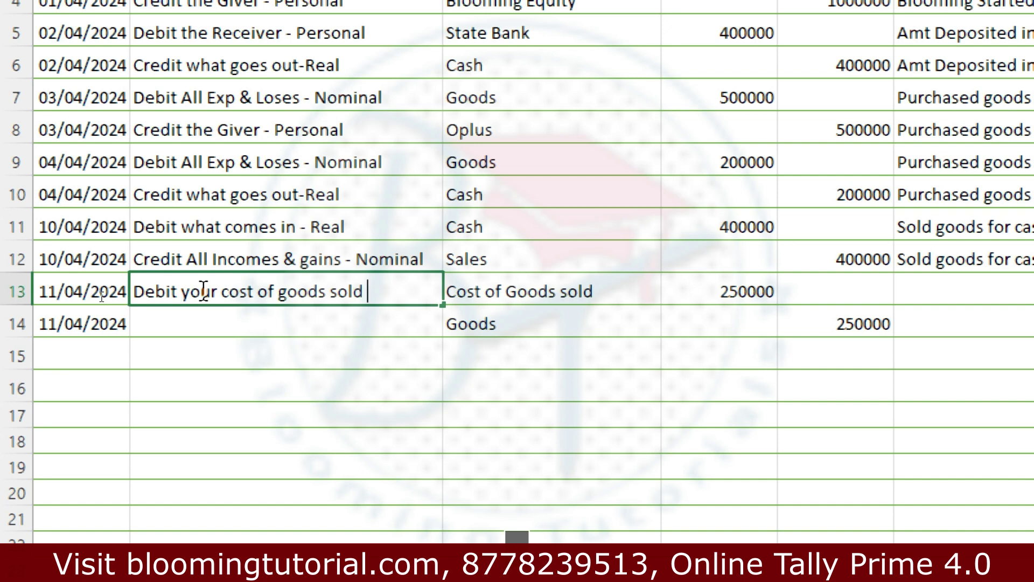
- Enter the description "Credit the inventory / goods" in cell B14
{"action": "left_click", "coordinate": [256, 308]}
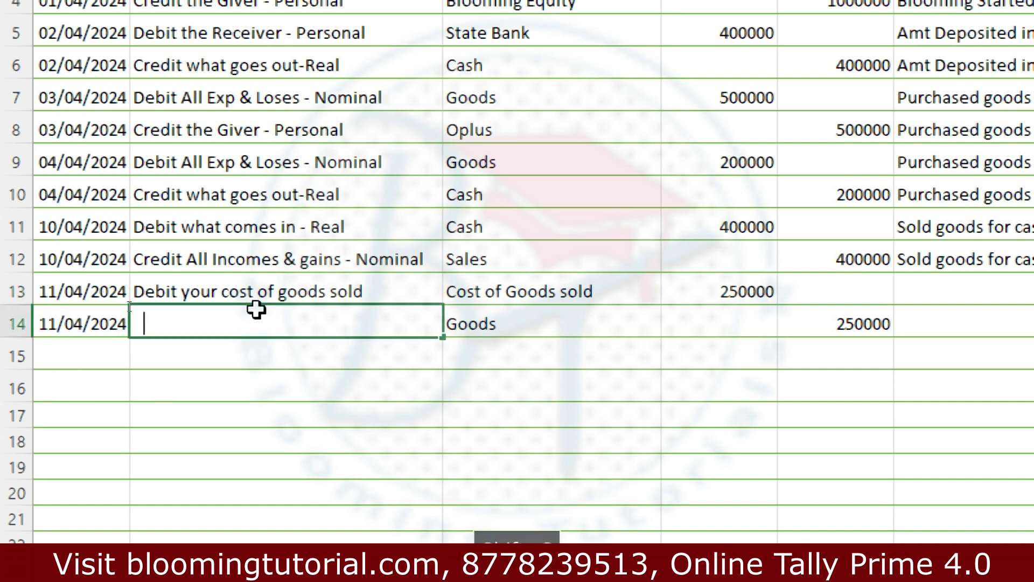
{"action": "key", "text": "BackSpace"}
{"action": "type", "text": "Crd"}
{"action": "key", "text": "BackSpace"}
{"action": "key", "text": "BackSpace"}
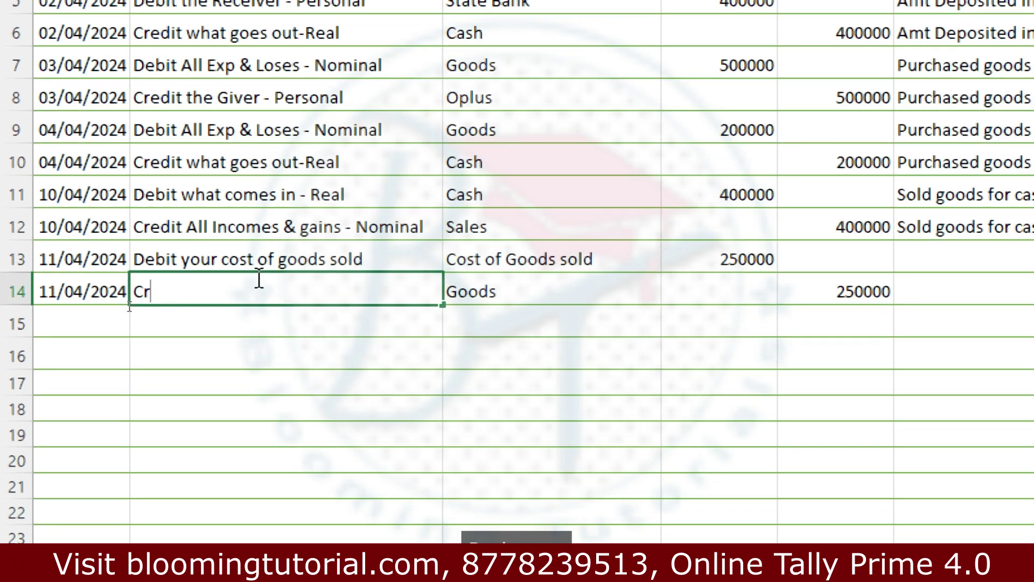
{"action": "type", "text": "eid"}
{"action": "key", "text": "BackSpace"}
{"action": "type", "text": "dit the "}
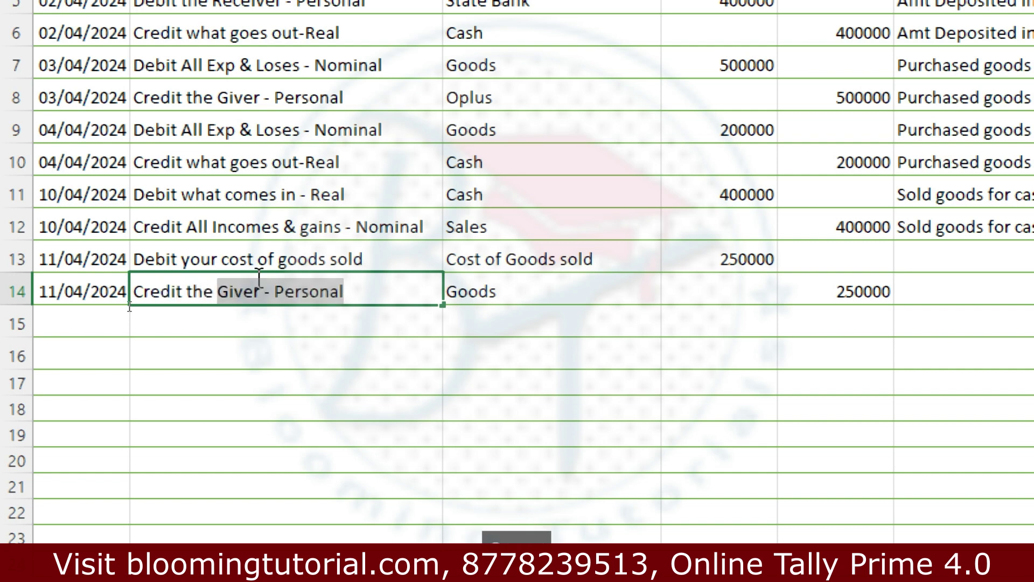
{"action": "type", "text": "in"}
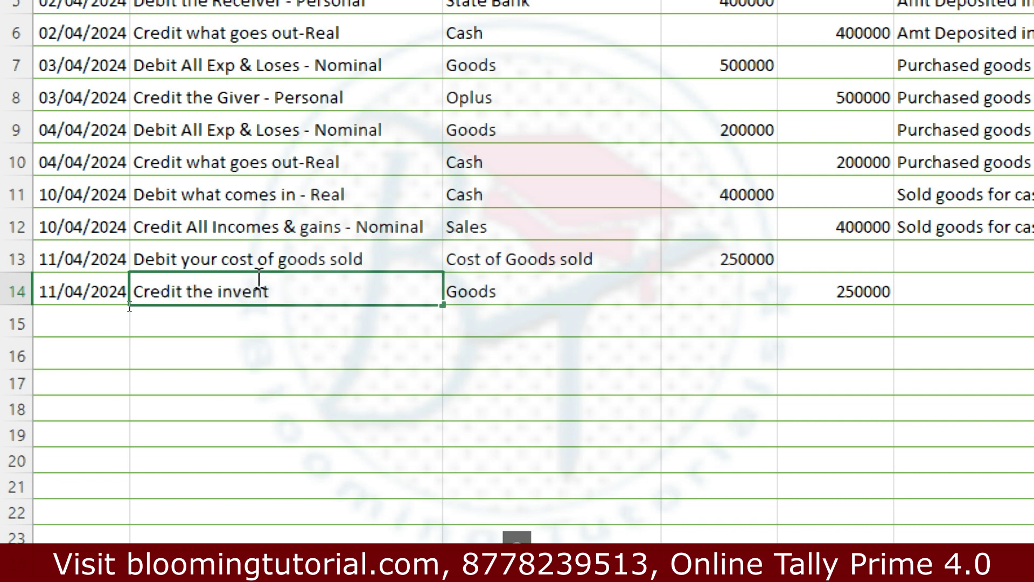
{"action": "type", "text": "ventory / goo"}
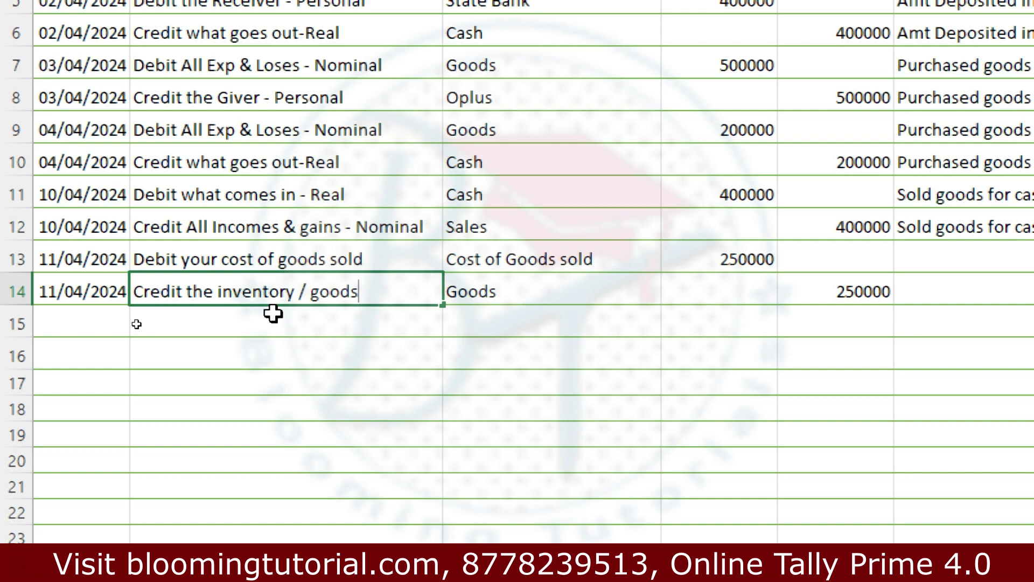
{"action": "type", "text": "ds"}
- Enter the narration "Made inventory adjustment against CGOS" in cell F13 and fill it down into F14
{"action": "left_click", "coordinate": [736, 256]}
{"action": "type", "text": "Made a"}
{"action": "type", "text": "inventory a"}
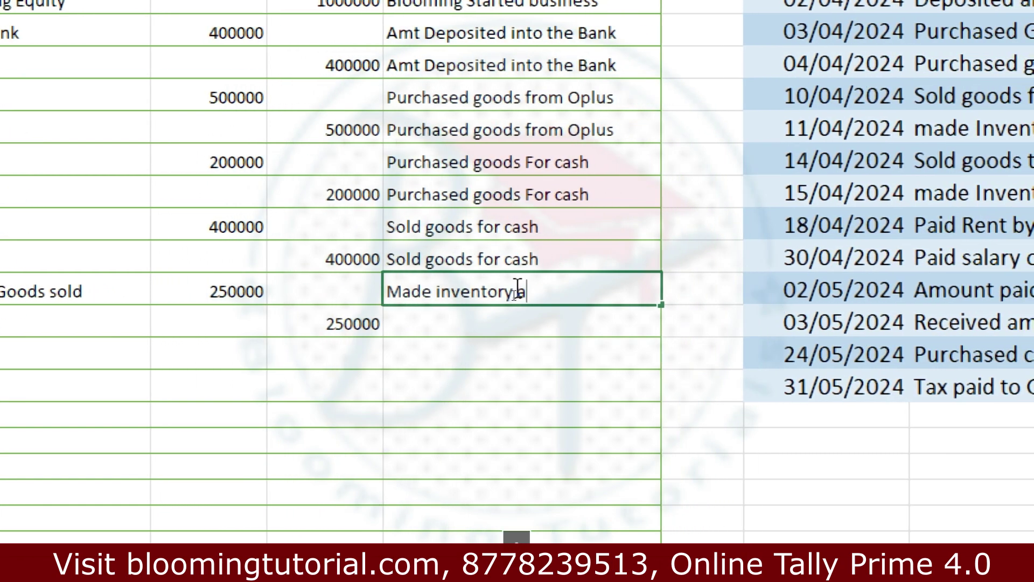
{"action": "type", "text": "djustment again"}
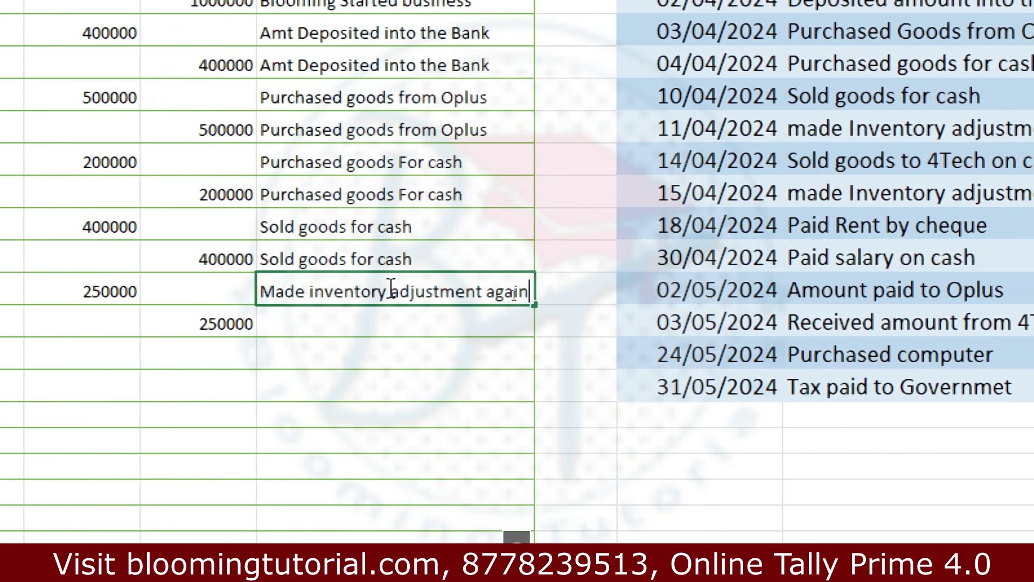
{"action": "type", "text": "st CGS"}
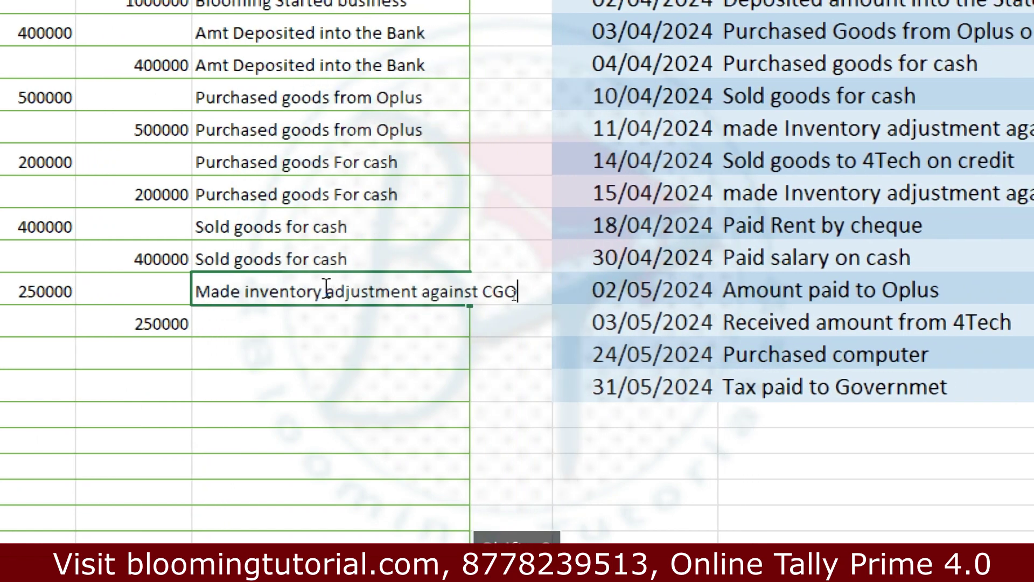
{"action": "type", "text": "S"}
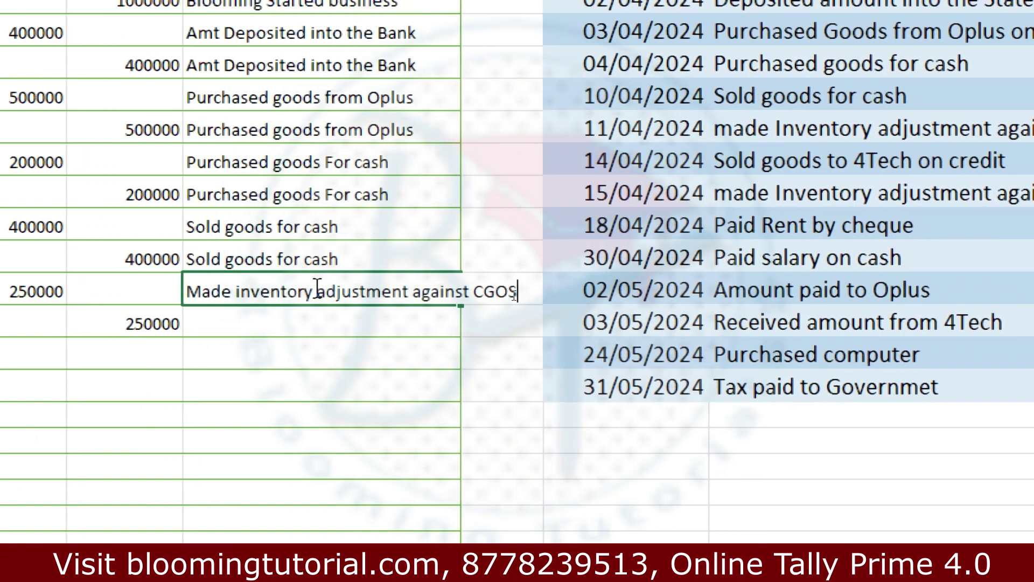
{"action": "key", "text": "Return"}
{"action": "left_click", "coordinate": [330, 288]}
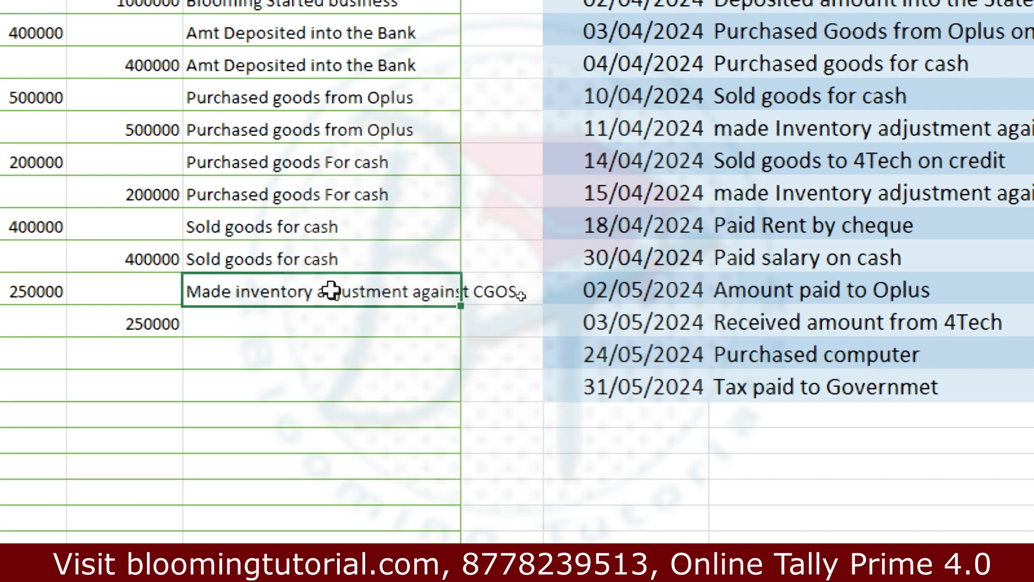
{"action": "left_click_drag", "start_coordinate": [461, 305], "coordinate": [458, 337]}
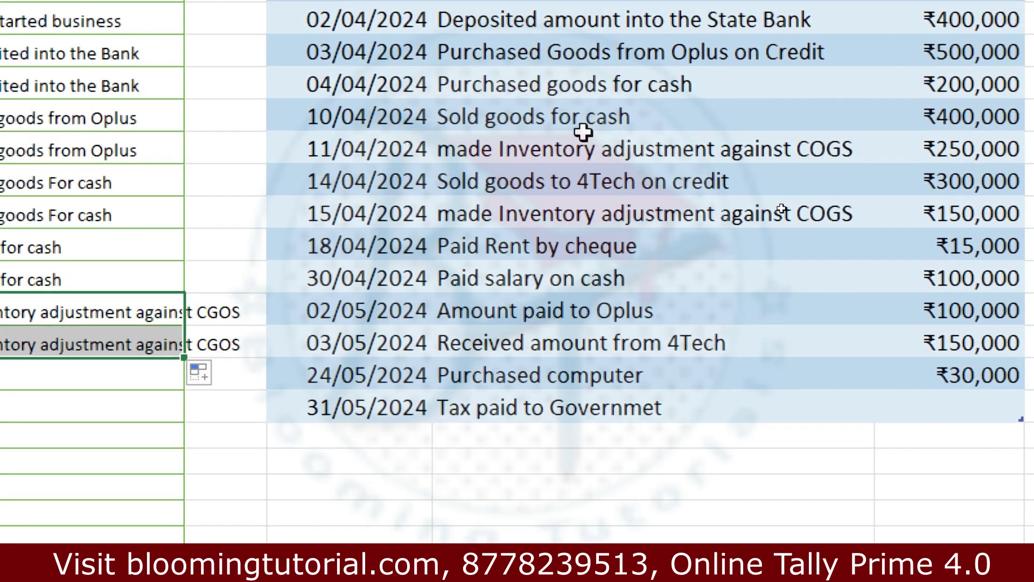
{"action": "left_click", "coordinate": [480, 185]}
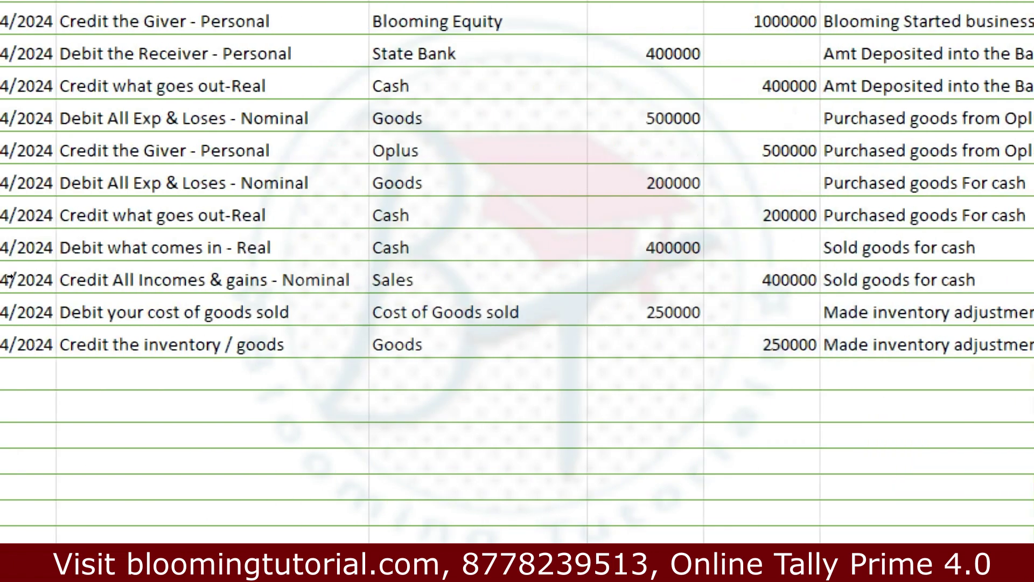
- Choose the 4Tech account in cell C15 and enter a debit amount of 300000 in row 15
{"action": "left_click", "coordinate": [579, 383]}
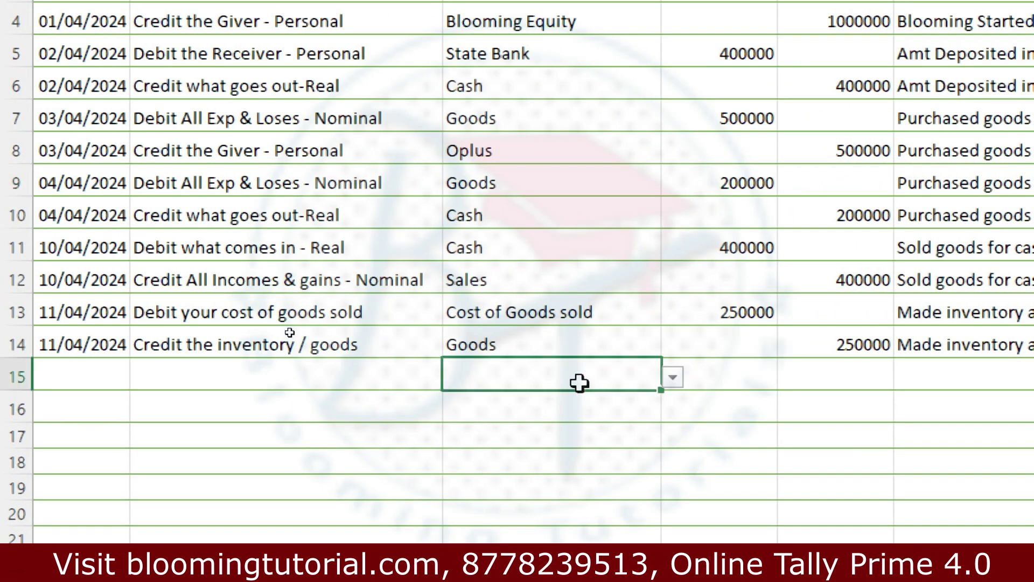
{"action": "left_click", "coordinate": [673, 377]}
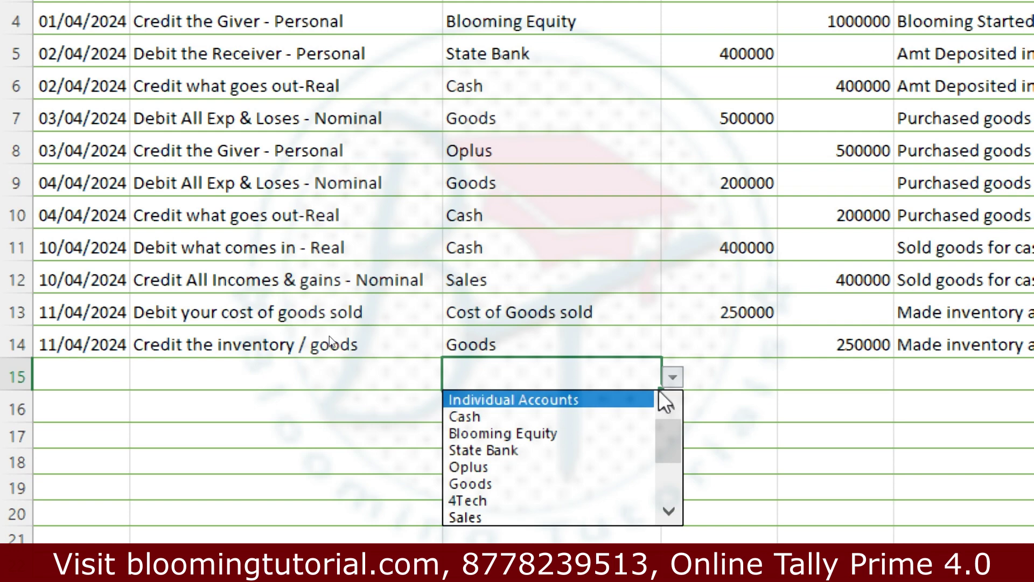
{"action": "scroll", "coordinate": [670, 450], "scroll_direction": "down", "scroll_amount": 1}
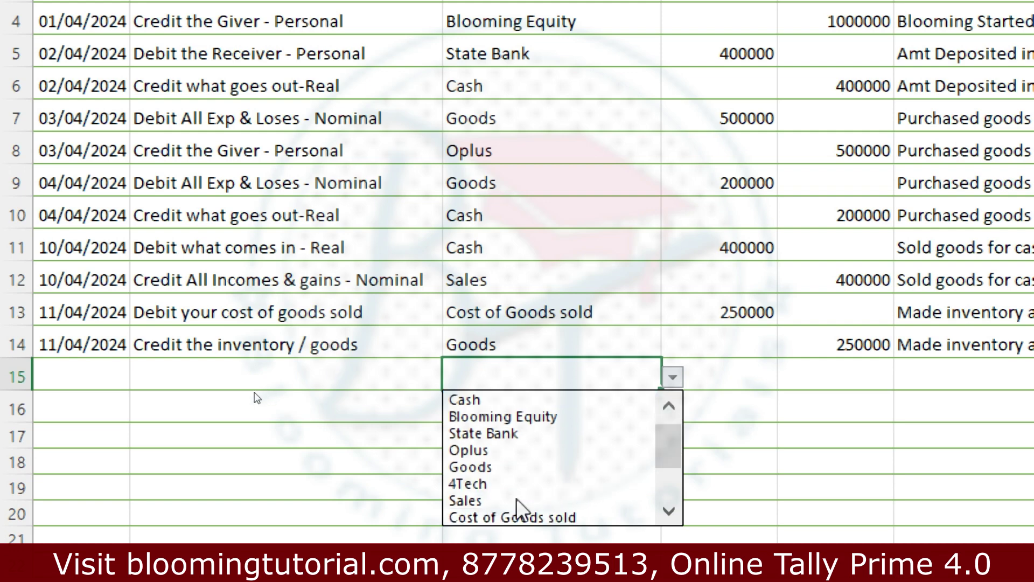
{"action": "left_click", "coordinate": [492, 482]}
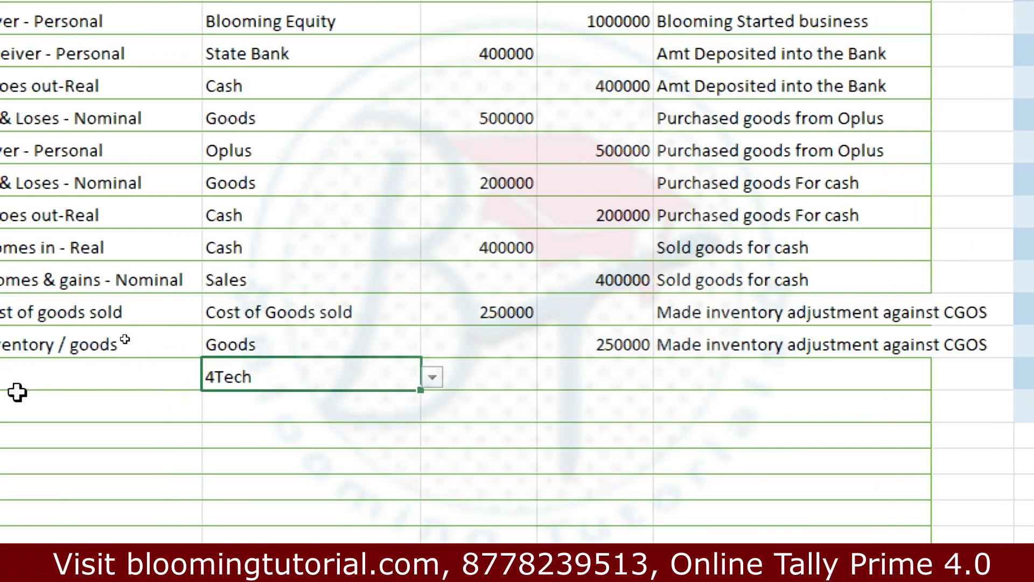
{"action": "left_click", "coordinate": [549, 383]}
{"action": "type", "text": "300000"}
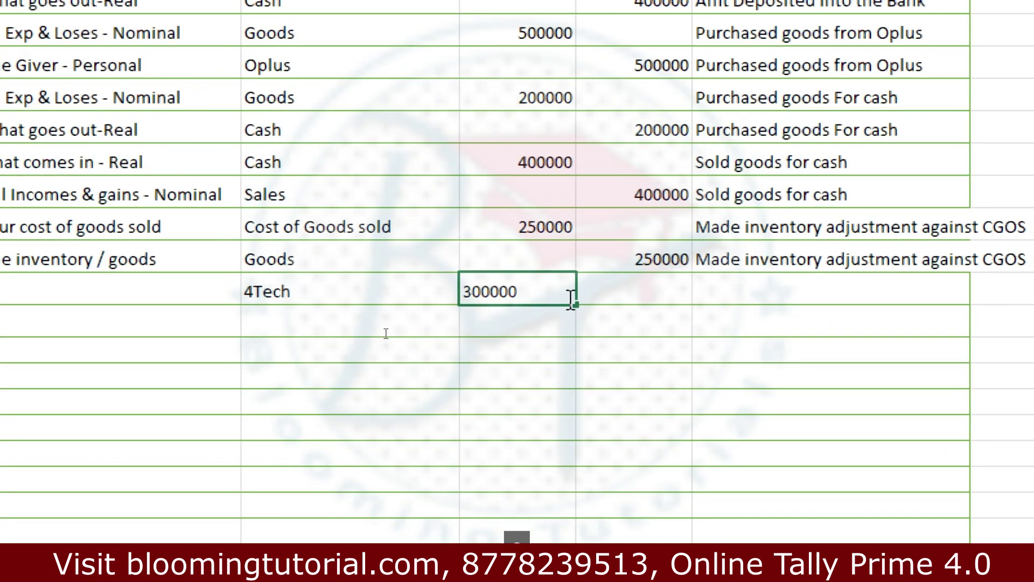
{"action": "key", "text": "Return"}
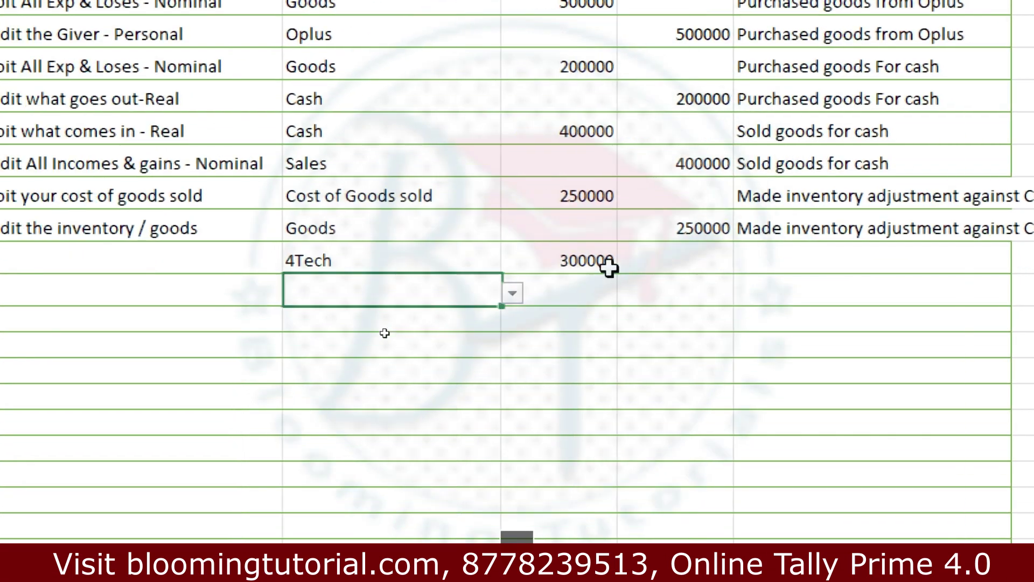
- Choose the Sales account in cell C16 and enter a credit amount of 30000 in row 16
{"action": "left_click", "coordinate": [637, 293]}
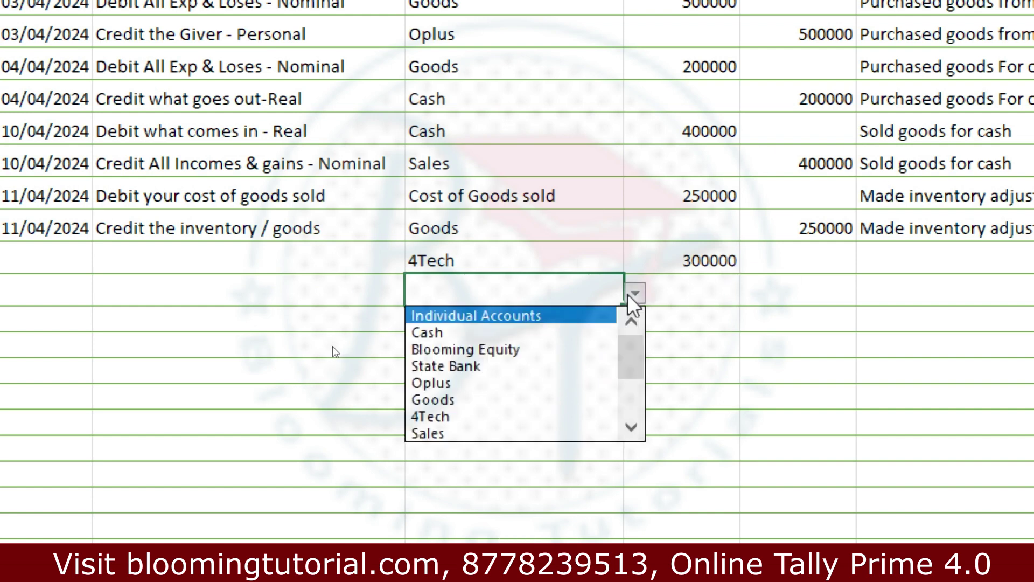
{"action": "left_click", "coordinate": [495, 431]}
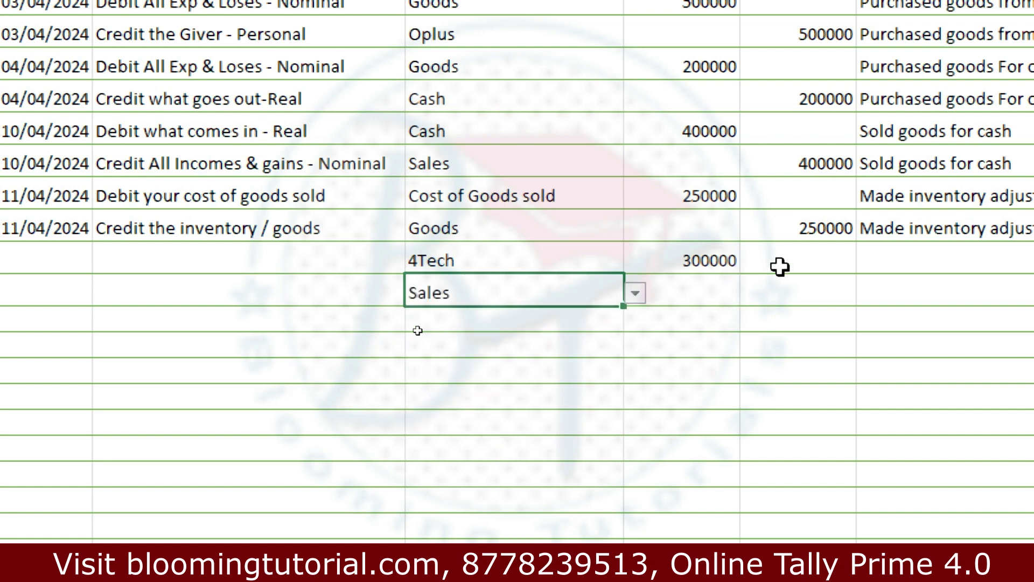
{"action": "left_click", "coordinate": [822, 293]}
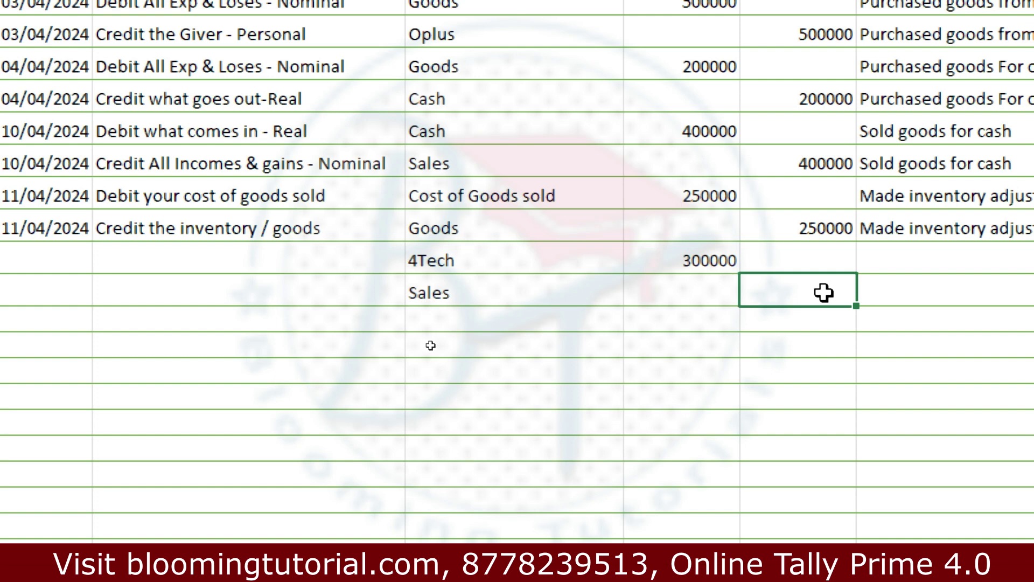
{"action": "type", "text": "30000"}
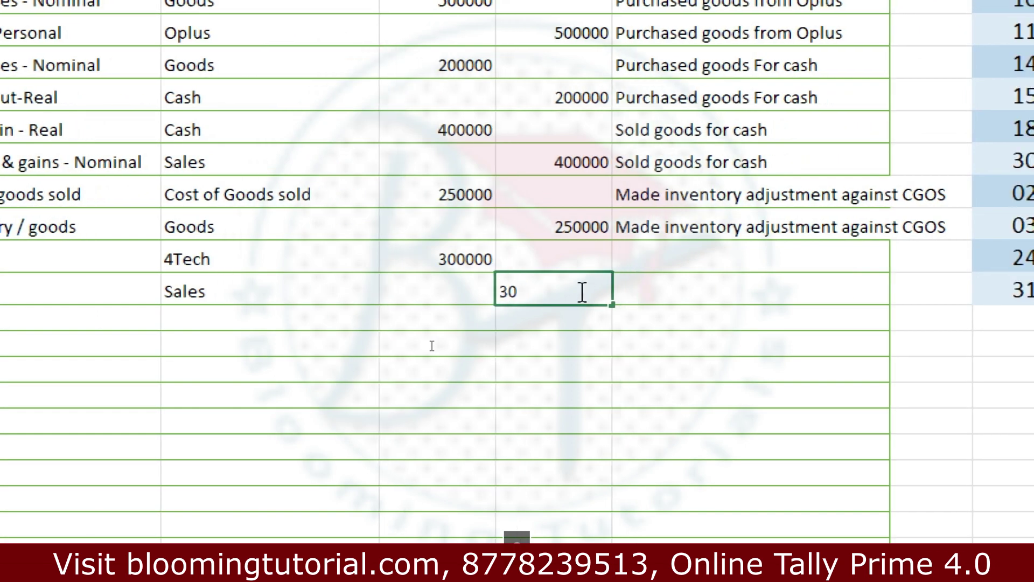
{"action": "left_click", "coordinate": [334, 424]}
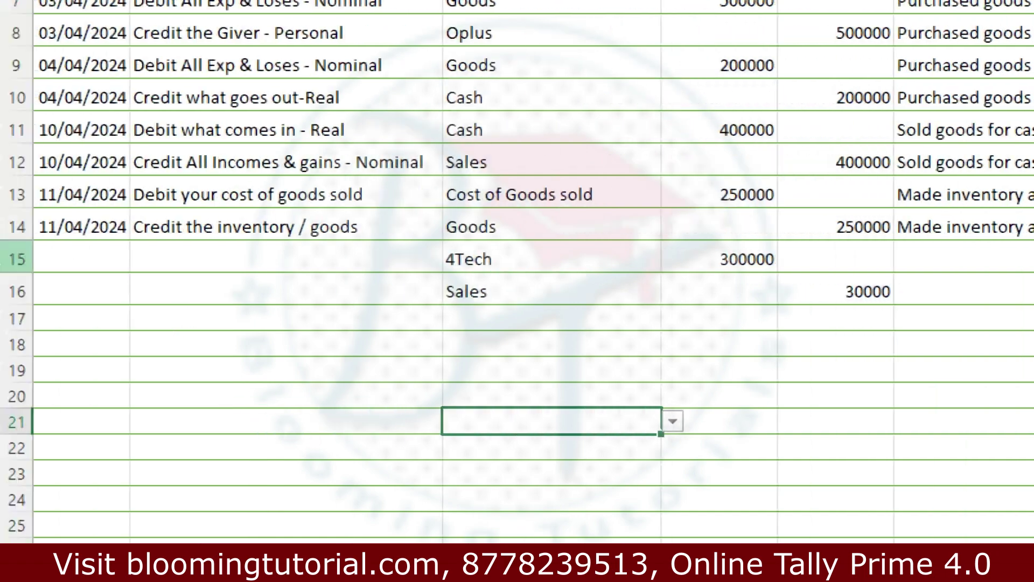
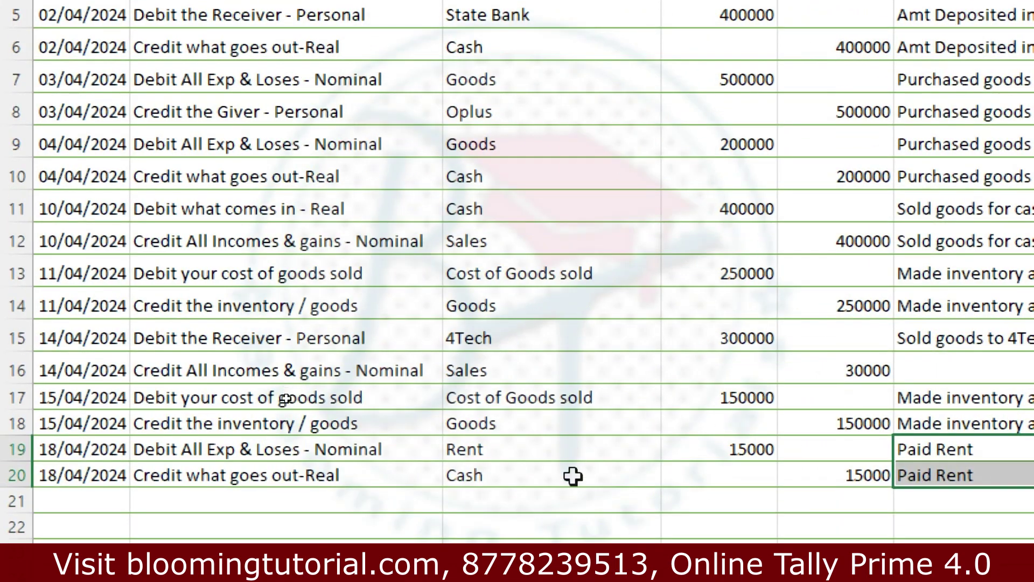
- Change the account in cell C20 of the rent payment entry to State Bank
{"action": "left_click", "coordinate": [571, 479]}
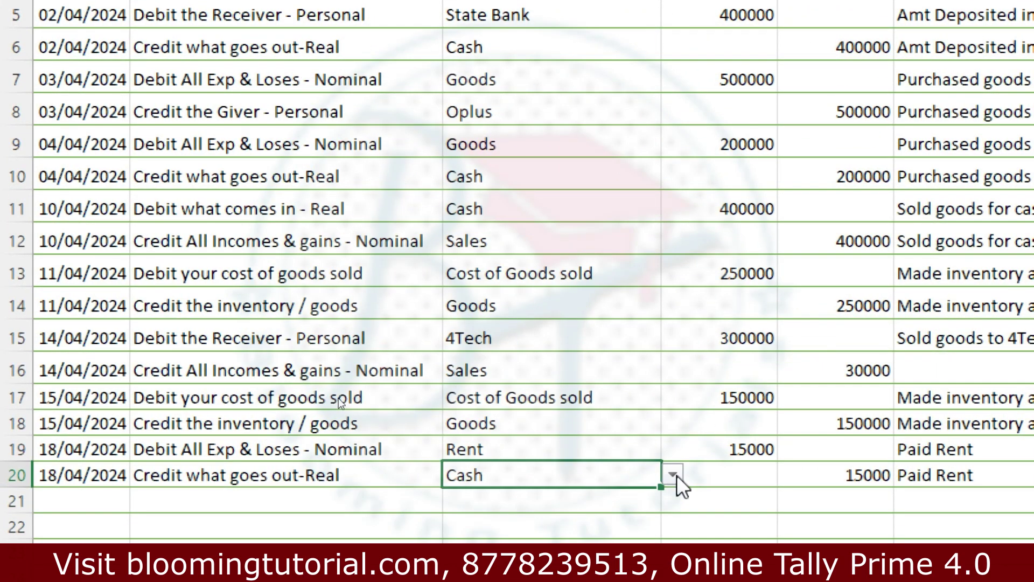
{"action": "left_click", "coordinate": [674, 475]}
{"action": "left_click", "coordinate": [570, 530]}
- Replace the golden rule in cell B20 with "Credit the Giver - Personal"
{"action": "left_click", "coordinate": [261, 464]}
{"action": "type", "text": "Credi"}
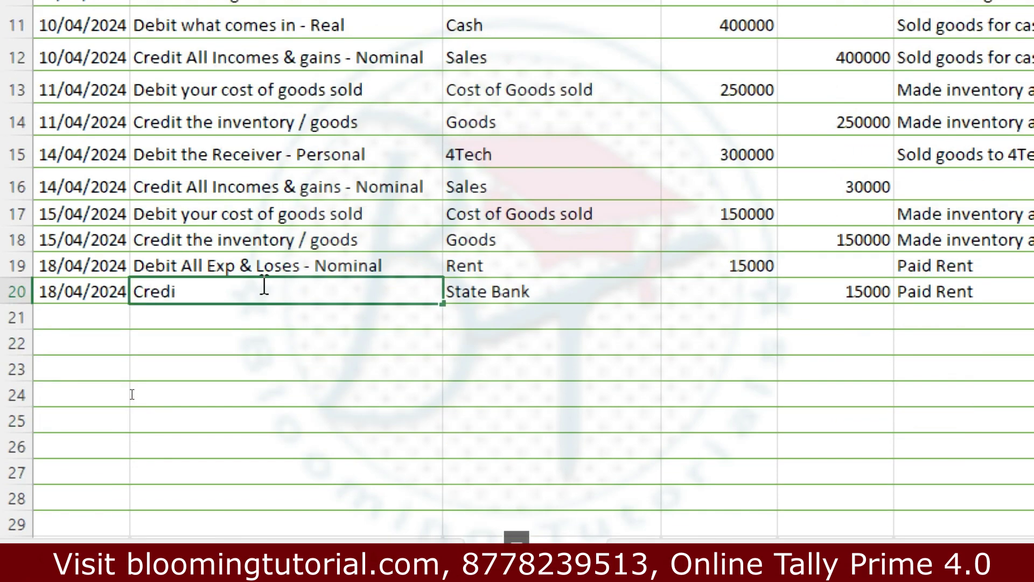
{"action": "type", "text": "t thegiv"}
{"action": "key", "text": "BackSpace"}
{"action": "key", "text": "BackSpace"}
{"action": "key", "text": "BackSpace"}
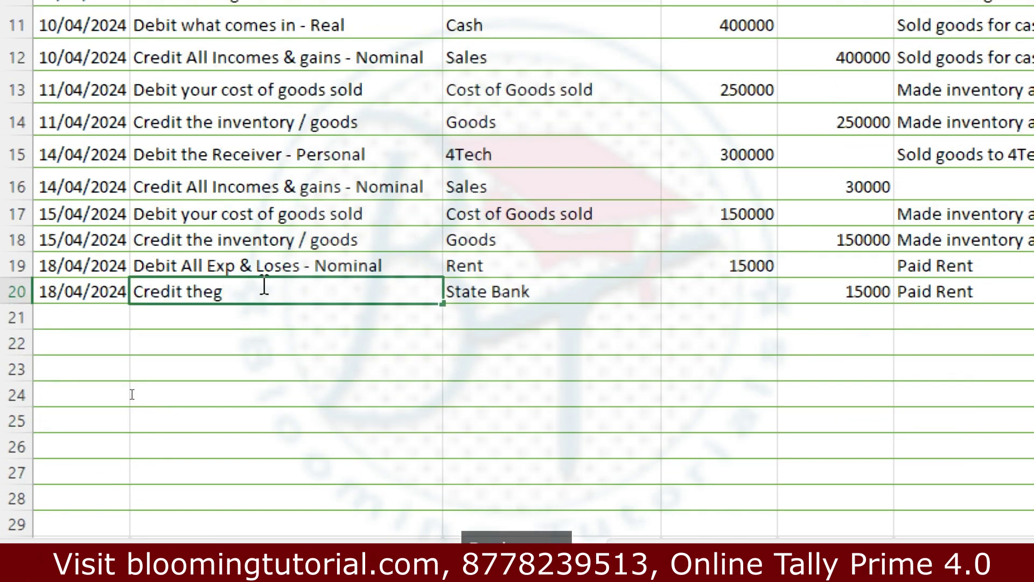
{"action": "type", "text": "Giver - Personal"}
{"action": "key", "text": "Tab"}
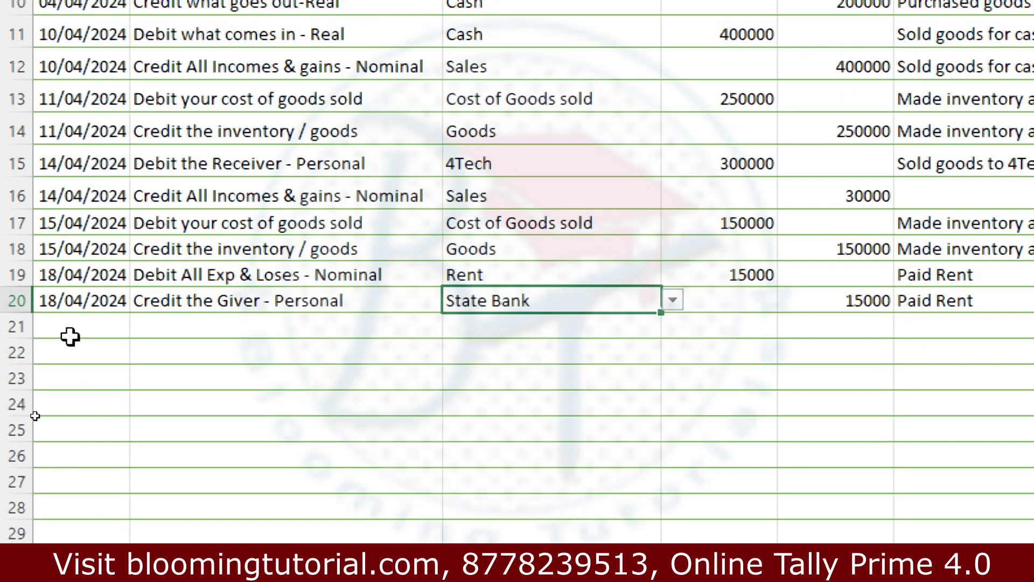
- Start the date of the new journal entry in cell A21 with "30/"
{"action": "left_click", "coordinate": [70, 337]}
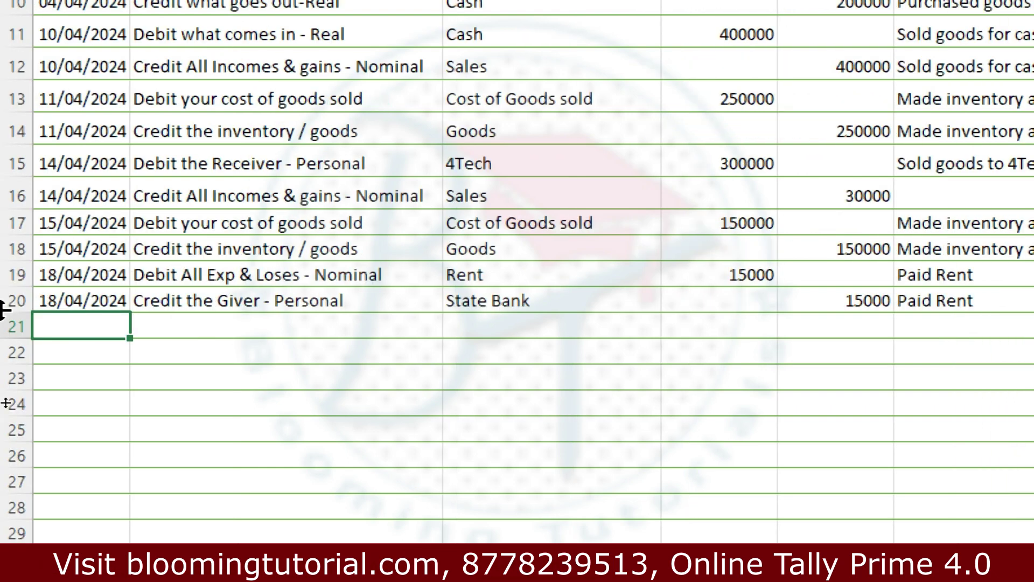
{"action": "type", "text": "30/"}
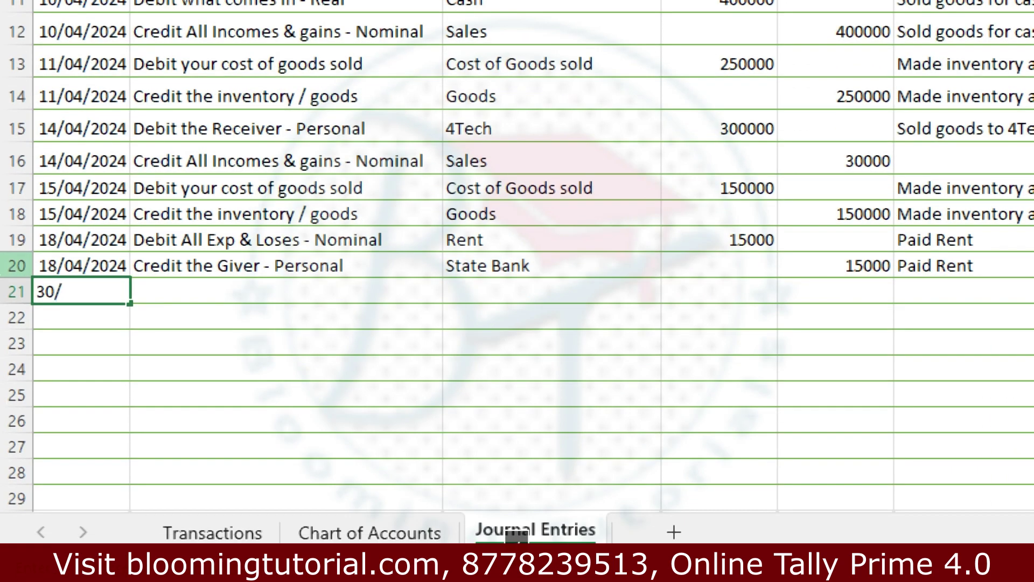
- Complete the date 30/04/2024 in row 21, choose Salary as its account and enter a debit of 100000
{"action": "key", "text": "Tab"}
{"action": "key", "text": "Tab"}
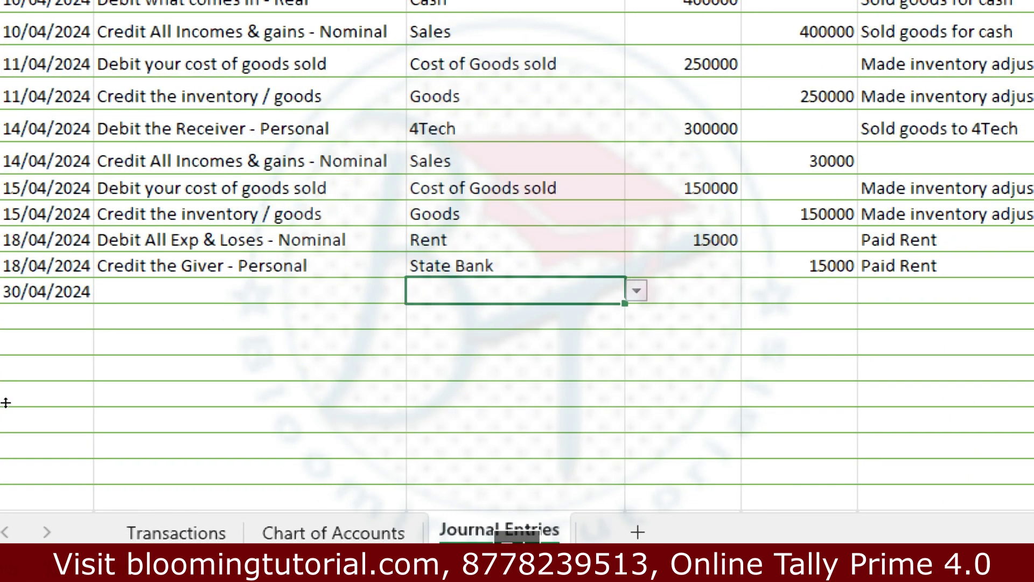
{"action": "left_click", "coordinate": [636, 291]}
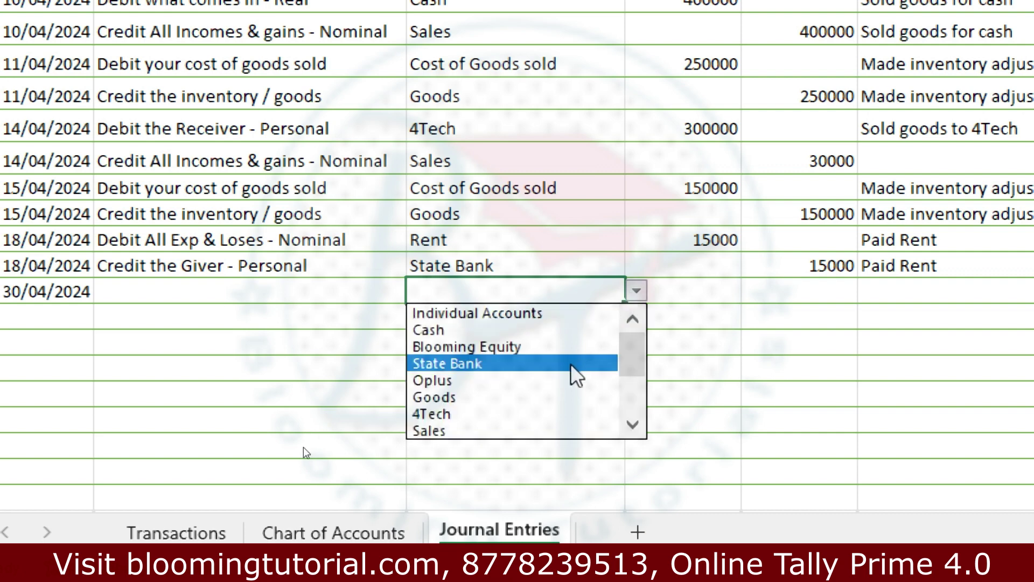
{"action": "left_click", "coordinate": [631, 432]}
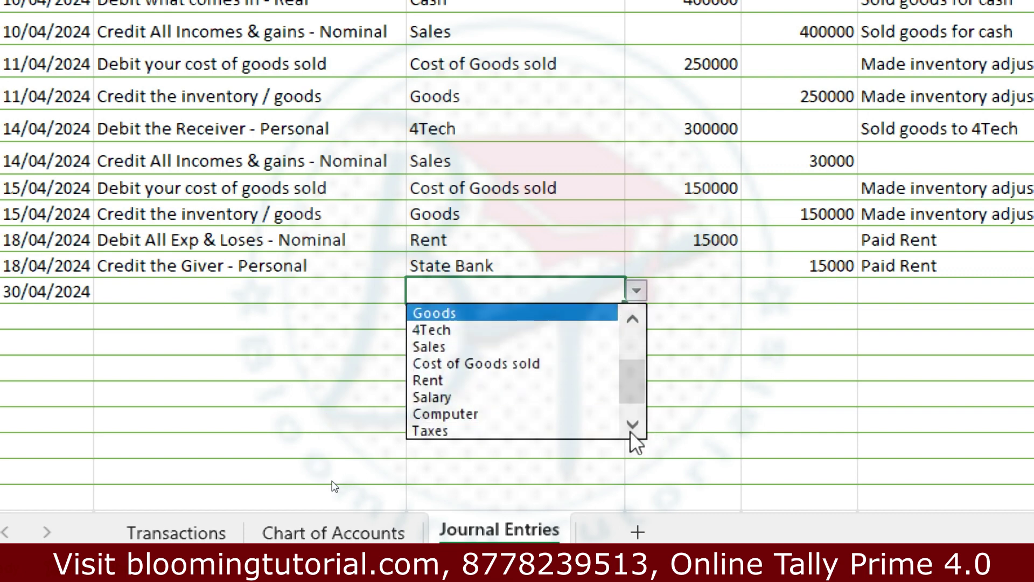
{"action": "left_click", "coordinate": [506, 397]}
{"action": "left_click", "coordinate": [727, 295]}
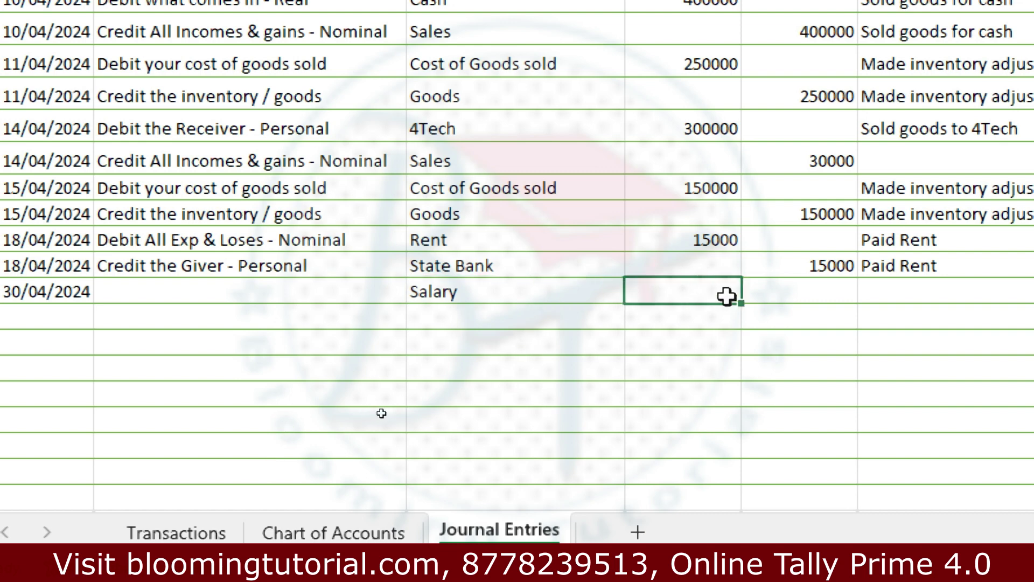
{"action": "type", "text": "100000"}
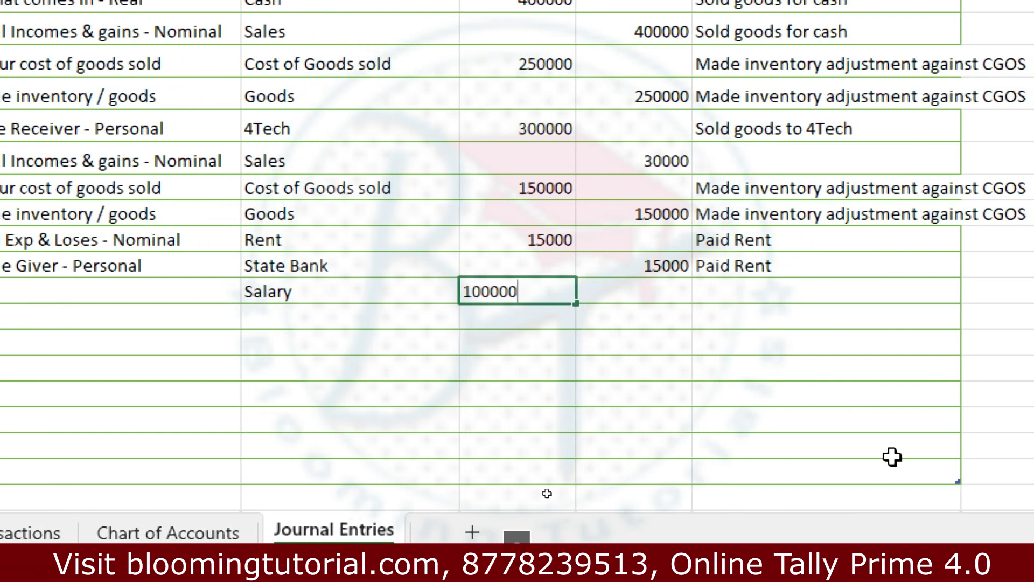
- Choose Cash as the account in row 22 and enter a credit of 100000
{"action": "left_click", "coordinate": [303, 323]}
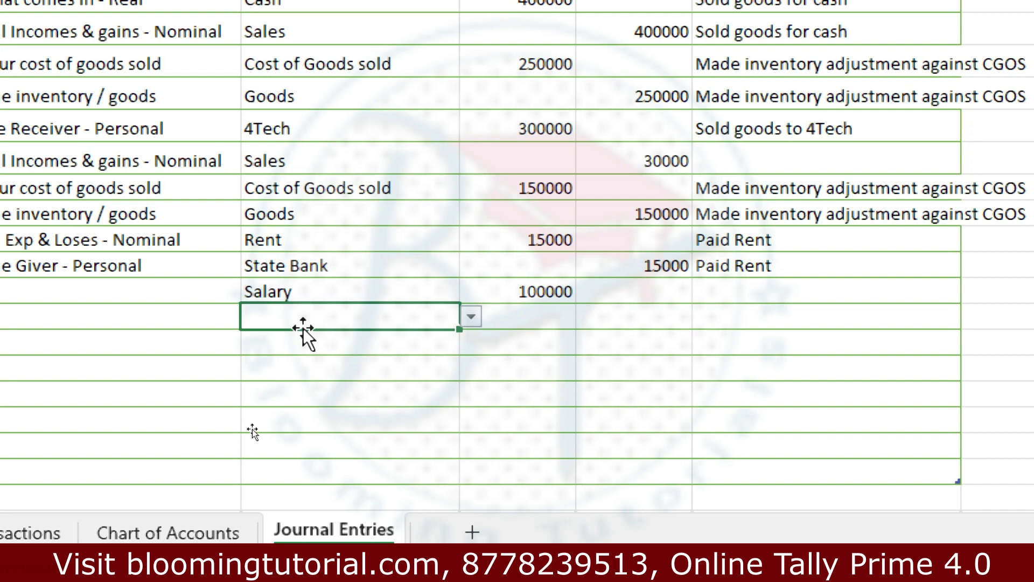
{"action": "left_click", "coordinate": [471, 319]}
{"action": "left_click", "coordinate": [346, 353]}
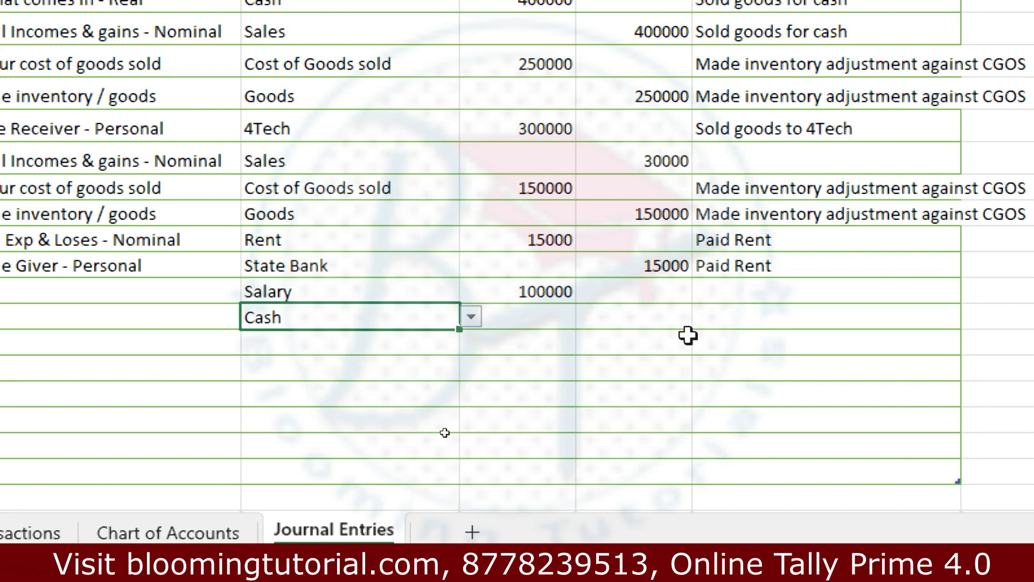
{"action": "left_click", "coordinate": [683, 317]}
{"action": "type", "text": "100"}
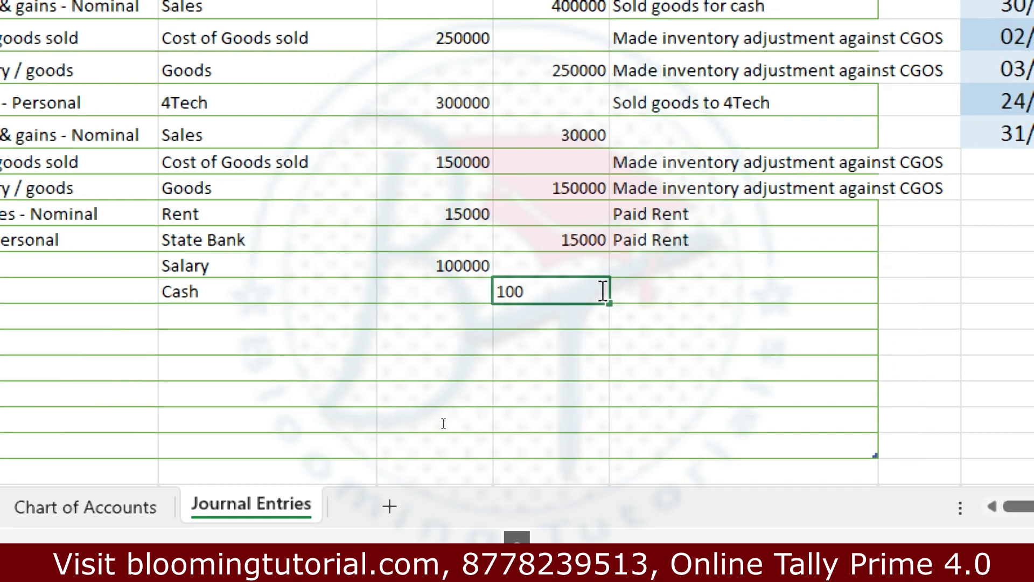
{"action": "type", "text": "000"}
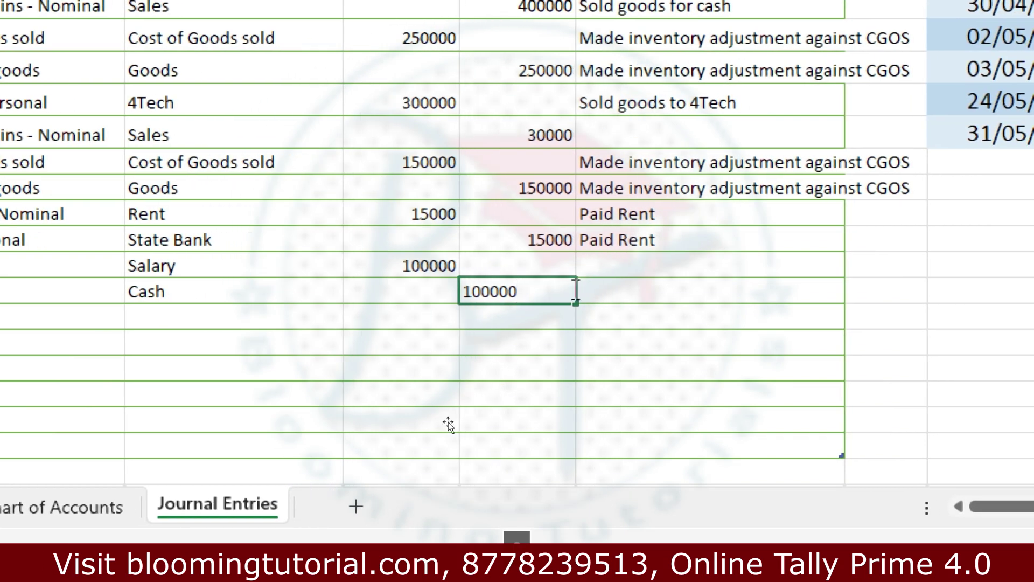
- Enter the description "Paid Salary" for rows 21 and 22, and copy the date from row 21 to row 22
{"action": "left_click", "coordinate": [632, 269]}
{"action": "type", "text": "Paid Salary"}
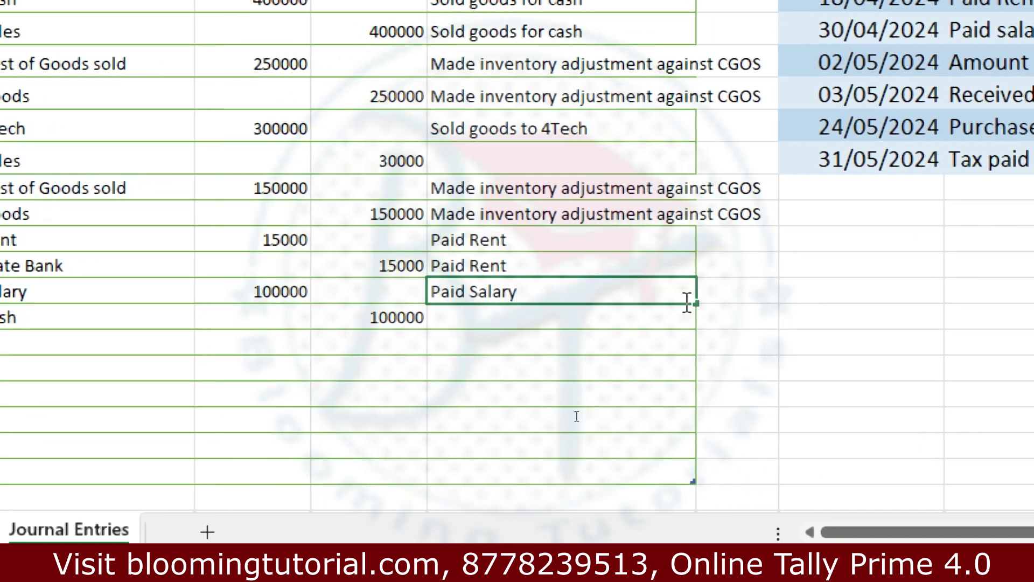
{"action": "left_click_drag", "start_coordinate": [695, 303], "coordinate": [686, 334]}
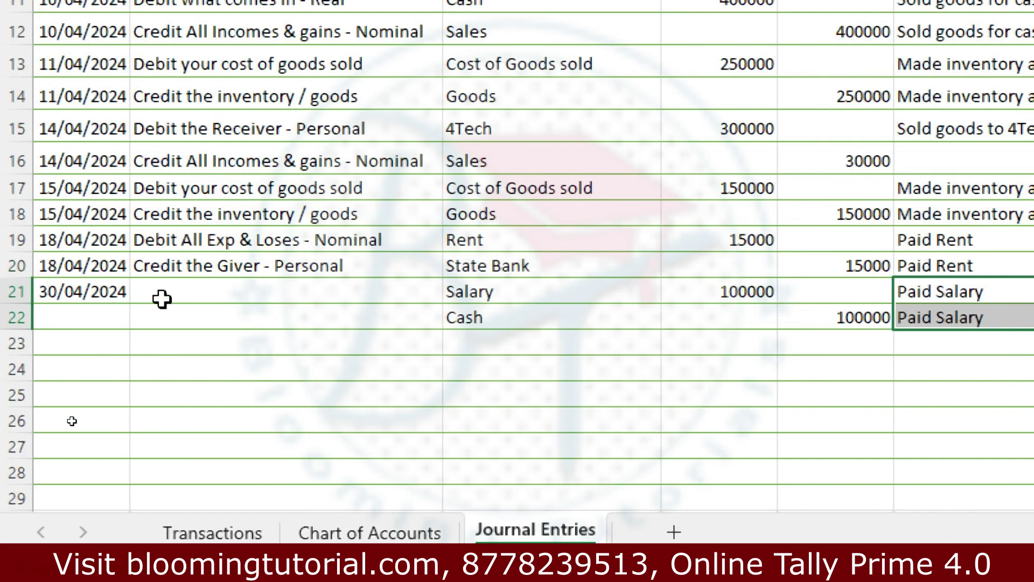
{"action": "left_click", "coordinate": [84, 293]}
{"action": "key", "text": "ctrl+c"}
{"action": "left_click", "coordinate": [81, 312]}
{"action": "key", "text": "ctrl+v"}
- Enter the accounting rules "Debit All Exp & Loses - Nominal" in row 21 and "Credit what goes out-Real" in row 22
{"action": "left_click", "coordinate": [246, 295]}
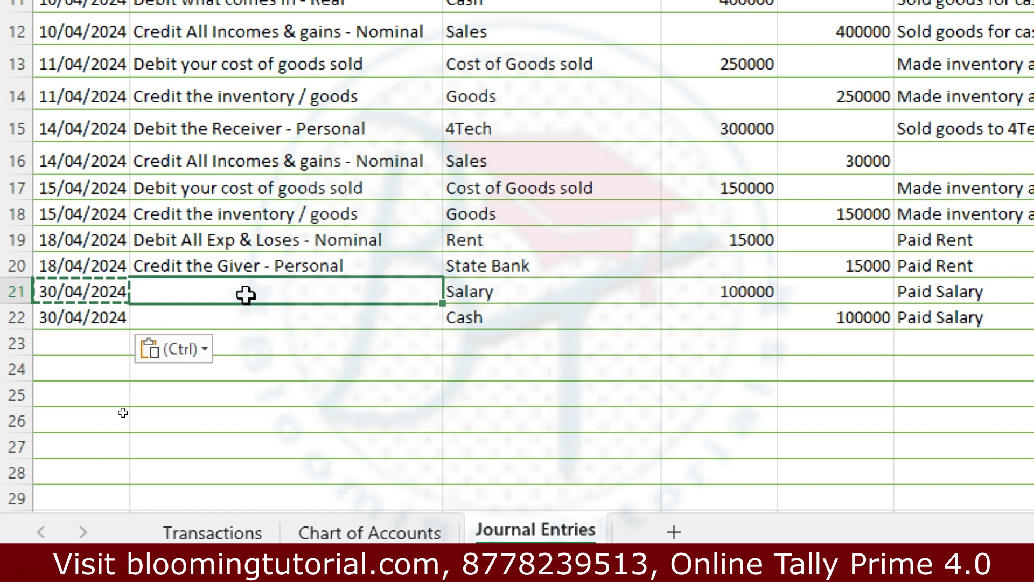
{"action": "type", "text": "Devb"}
{"action": "key", "text": "BackSpace"}
{"action": "key", "text": "BackSpace"}
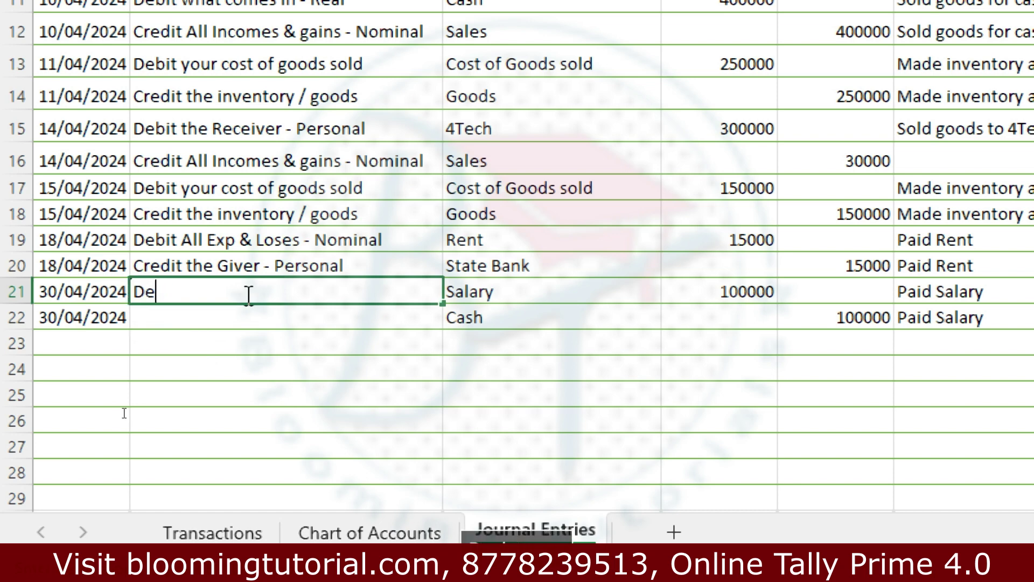
{"action": "type", "text": "bit All Exp & Loses - Nominal"}
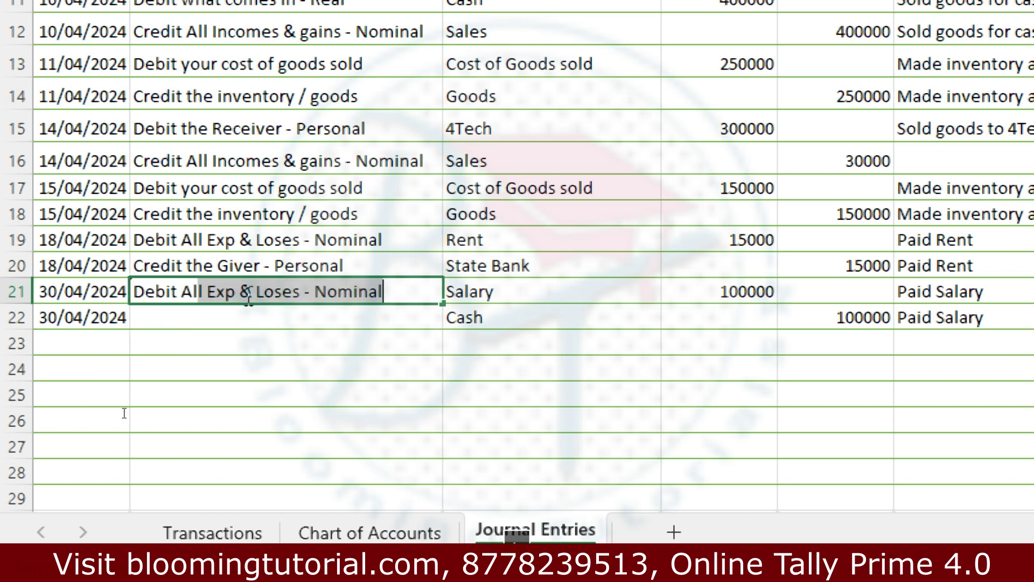
{"action": "key", "text": "Return"}
{"action": "type", "text": "Credit wh"}
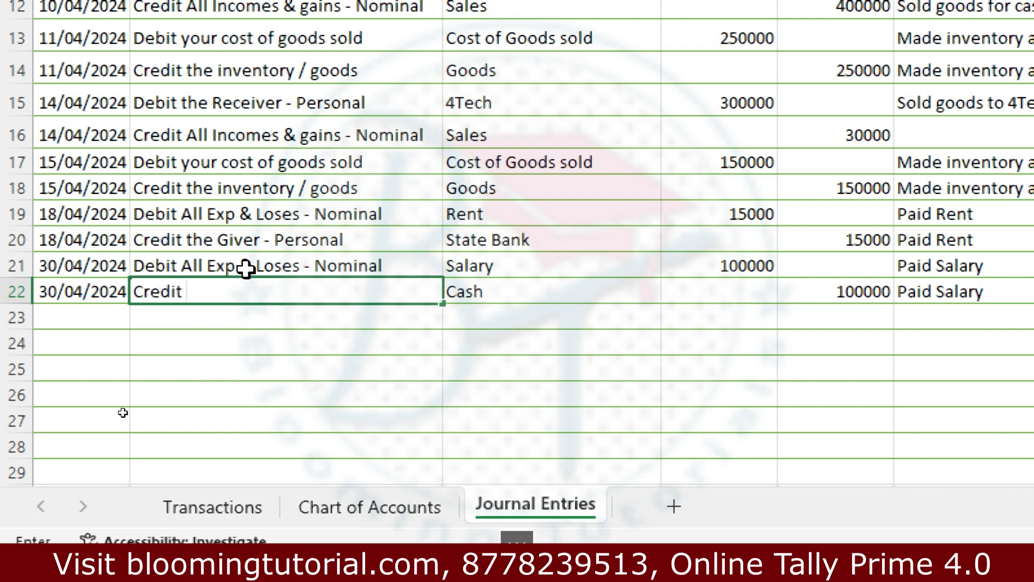
{"action": "key", "text": "ctrl+Return"}
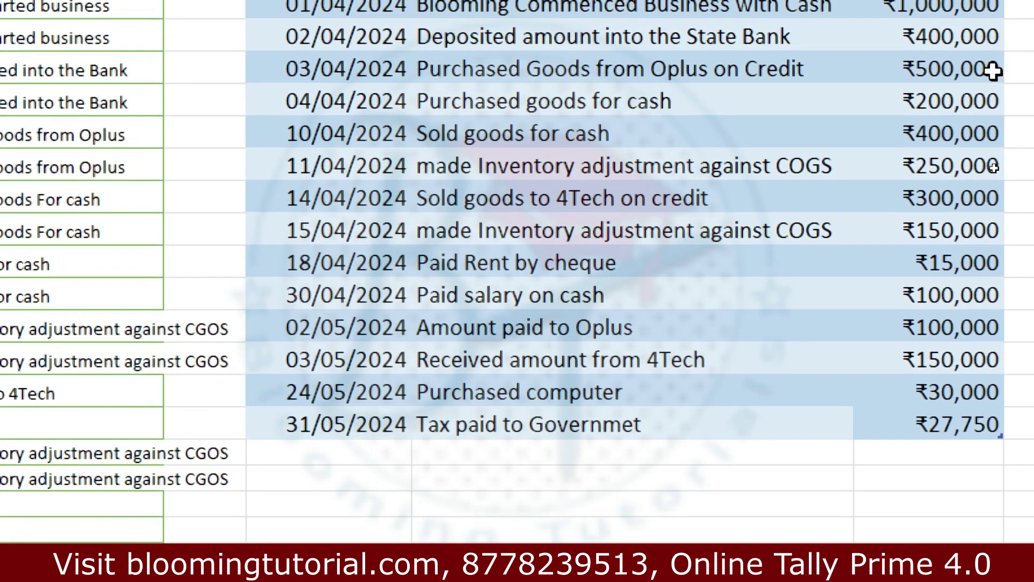
- Record the payment to Oplus from the transaction list in row 23: date 02/05/2024, account Oplus, debit 100000
{"action": "left_click", "coordinate": [958, 74]}
{"action": "left_click", "coordinate": [936, 329]}
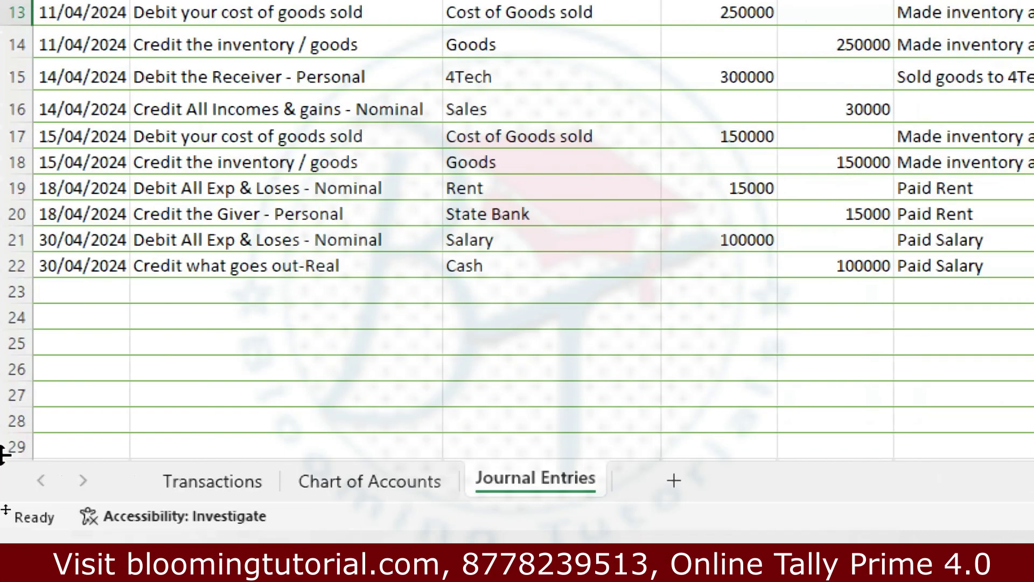
{"action": "left_click", "coordinate": [112, 291]}
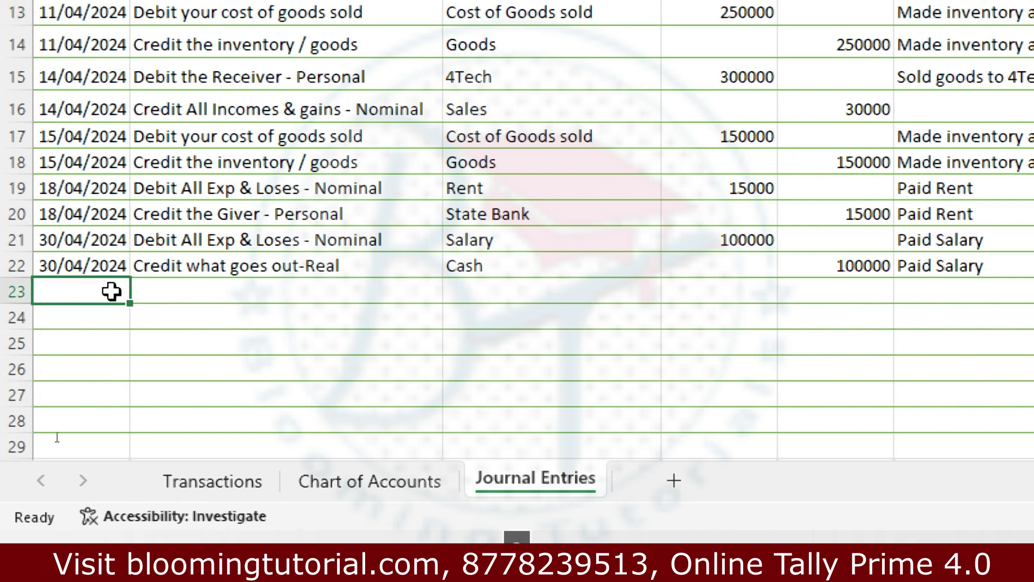
{"action": "type", "text": "2/0"}
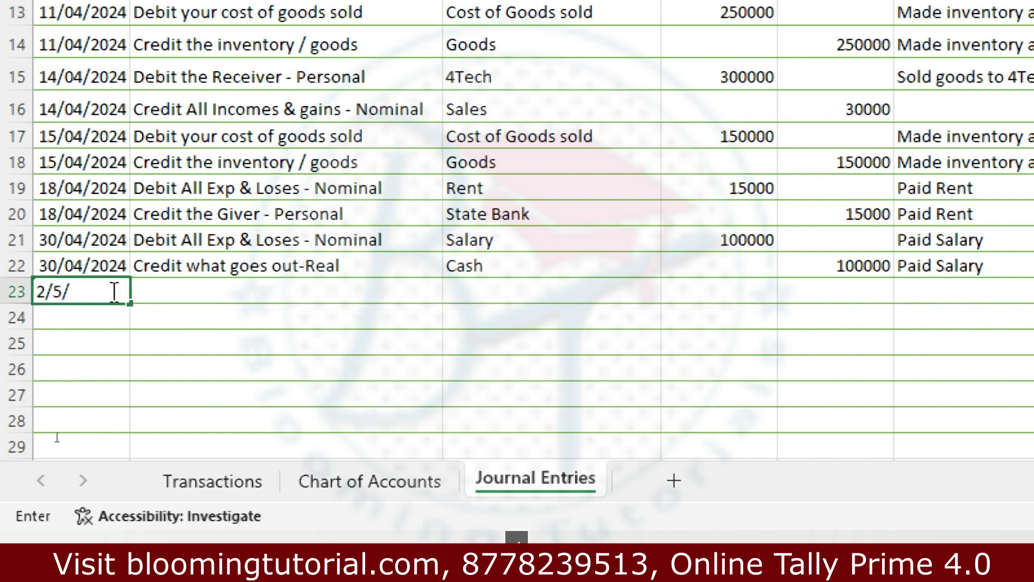
{"action": "type", "text": "5/2024"}
{"action": "key", "text": "Tab"}
{"action": "key", "text": "Tab"}
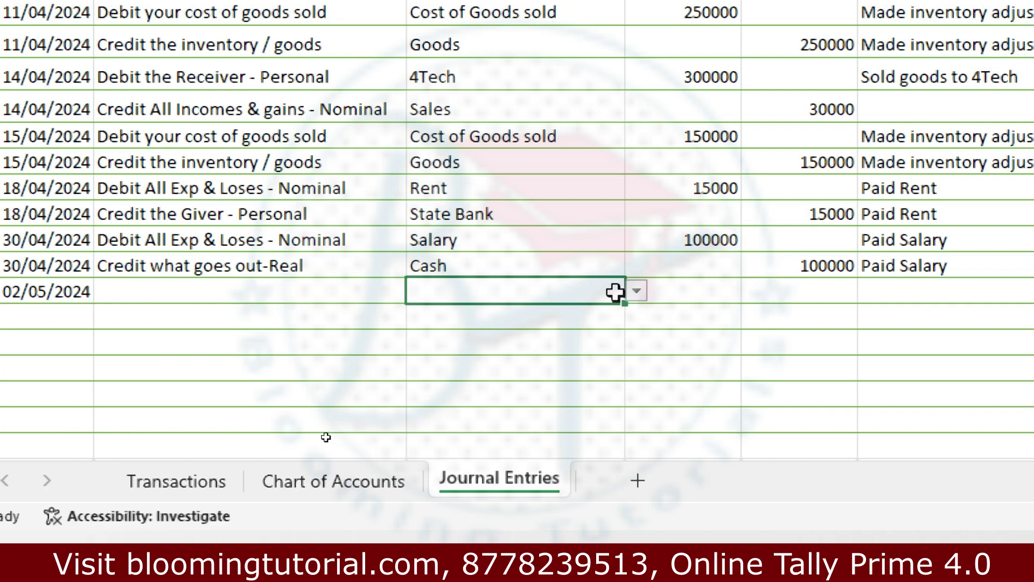
{"action": "left_click", "coordinate": [636, 291]}
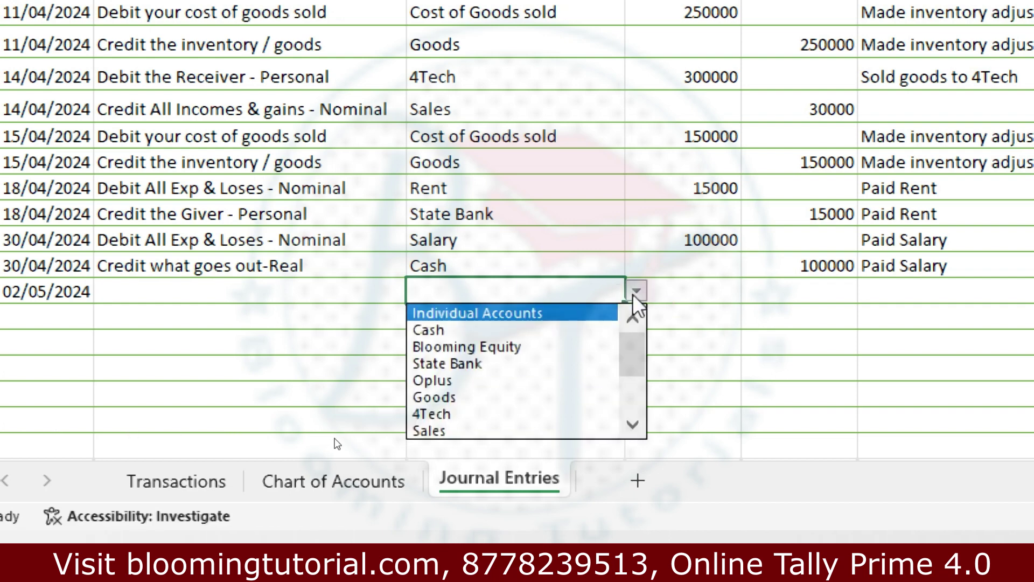
{"action": "left_click", "coordinate": [483, 381]}
{"action": "left_click", "coordinate": [705, 293]}
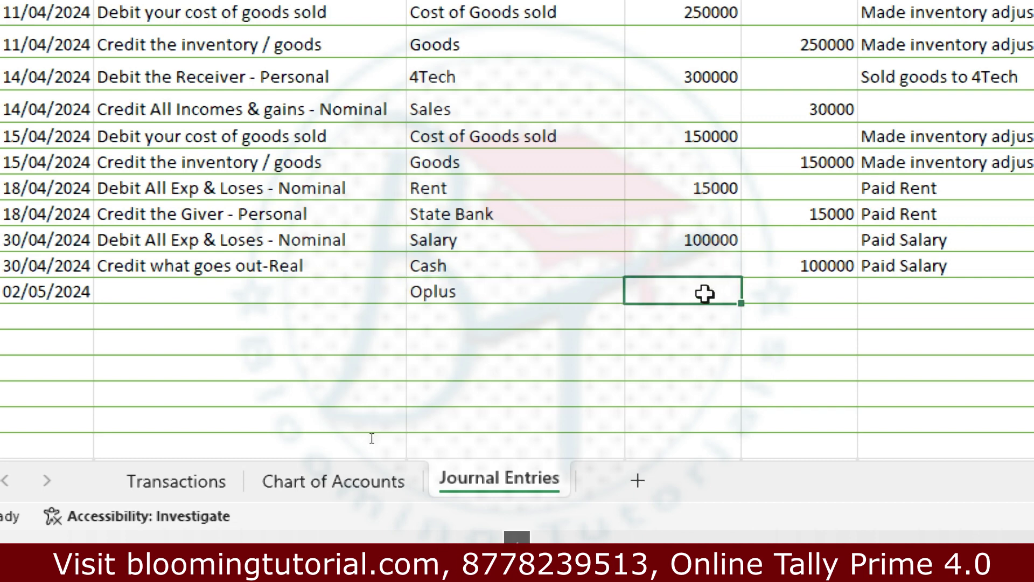
{"action": "type", "text": "100000"}
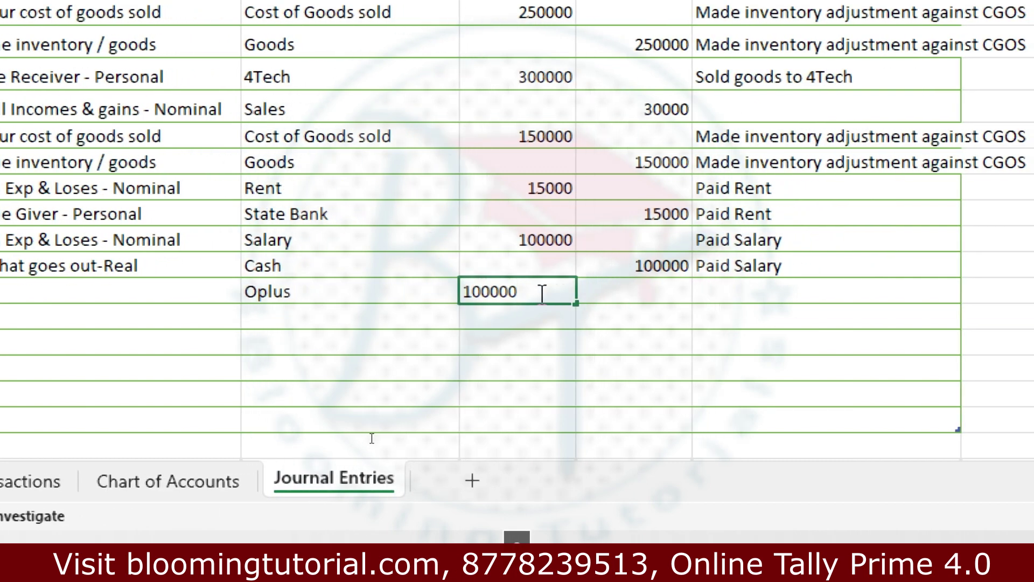
- Choose Cash as the account in row 24 and enter a credit of 100000
{"action": "left_click", "coordinate": [300, 315]}
{"action": "left_click", "coordinate": [478, 320]}
{"action": "left_click", "coordinate": [434, 356]}
{"action": "left_click", "coordinate": [646, 317]}
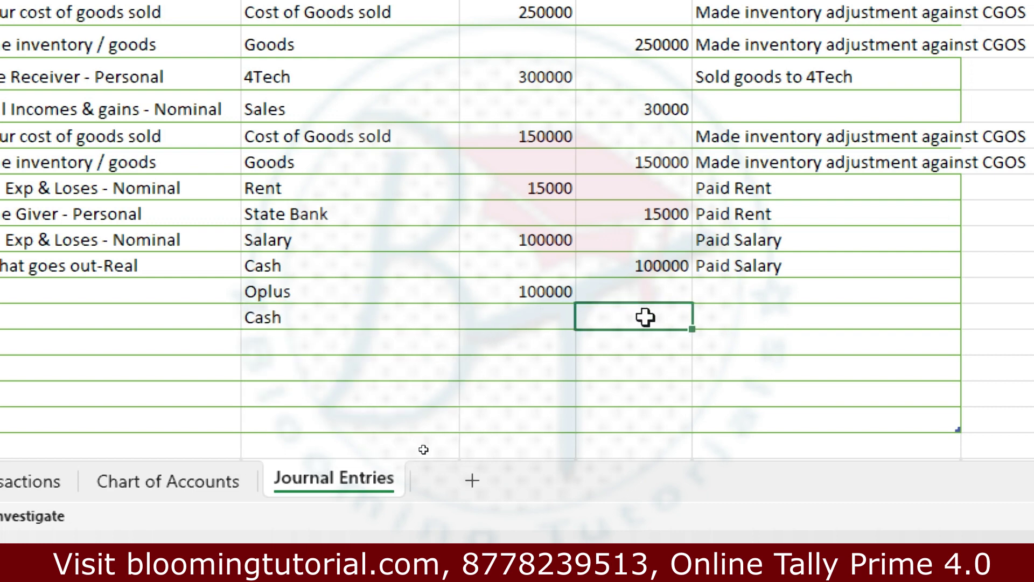
{"action": "type", "text": "100000"}
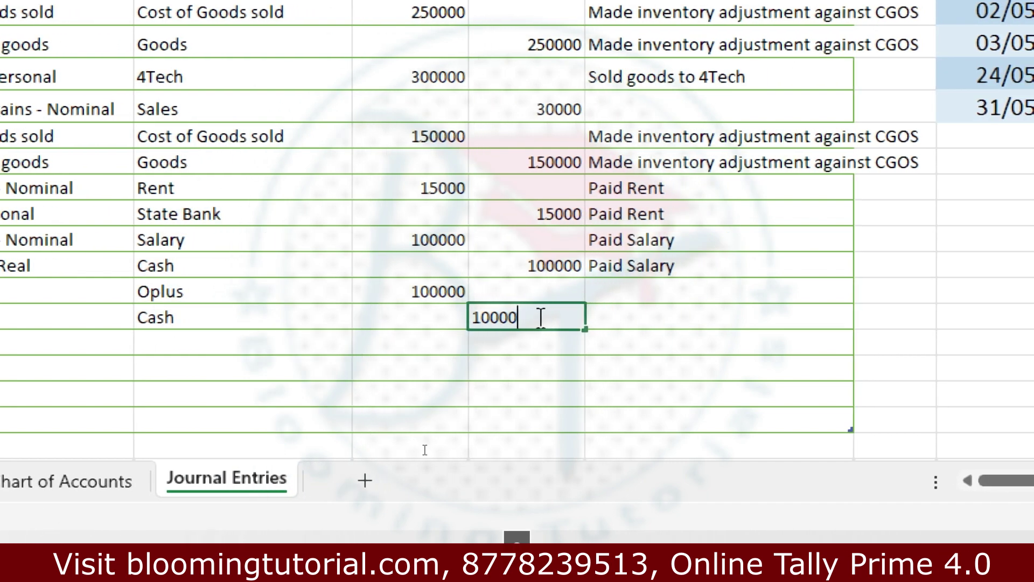
- Enter the description "Paid amt to OPLUS" for rows 23 and 24, and copy the date from row 23 to row 24
{"action": "left_click", "coordinate": [608, 285]}
{"action": "type", "text": "Paid amt to OP"}
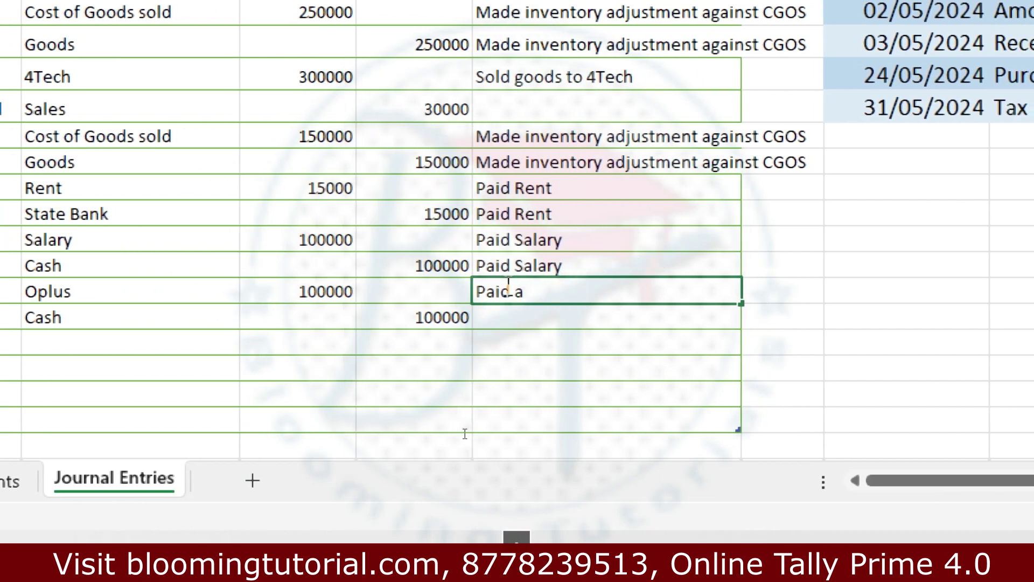
{"action": "type", "text": "LUS"}
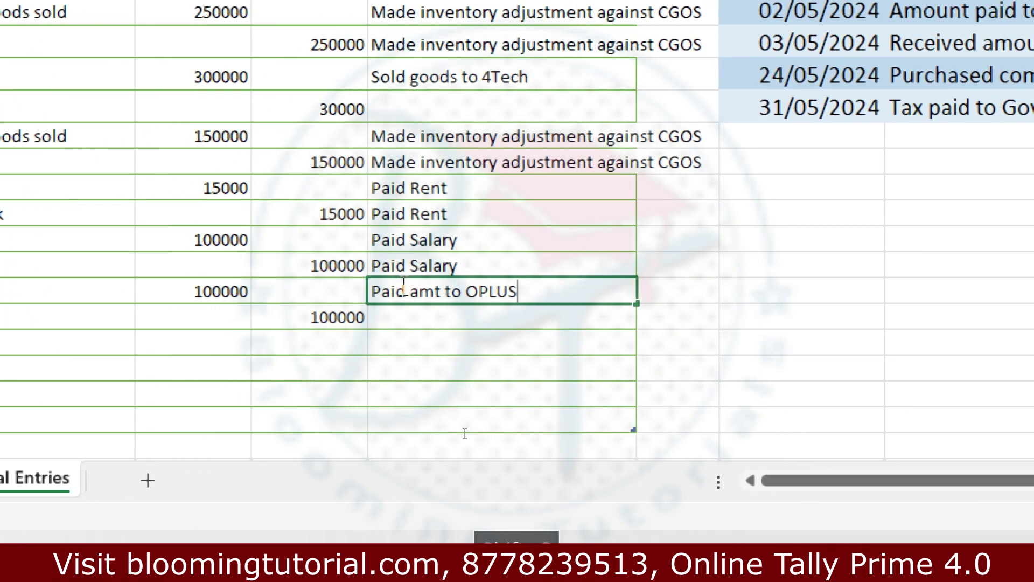
{"action": "left_click_drag", "start_coordinate": [637, 303], "coordinate": [635, 325]}
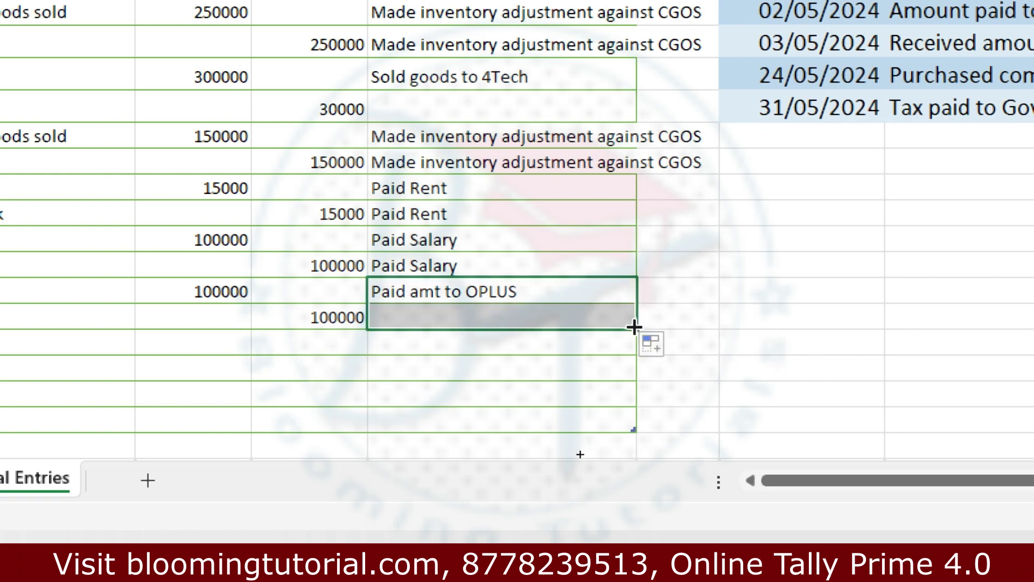
{"action": "left_click", "coordinate": [92, 296]}
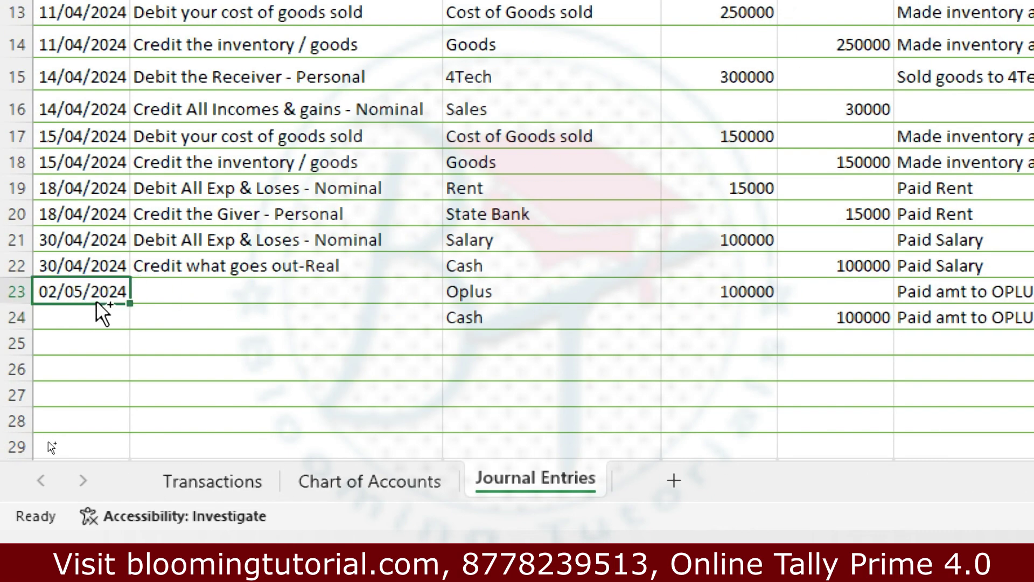
{"action": "key", "text": "ctrl+c"}
{"action": "left_click", "coordinate": [92, 311]}
{"action": "key", "text": "ctrl+v"}
- Enter the accounting rules "Debit the Receiver - Personal" in row 23 and "Credit what goes out-Real" in row 24
{"action": "left_click", "coordinate": [204, 296]}
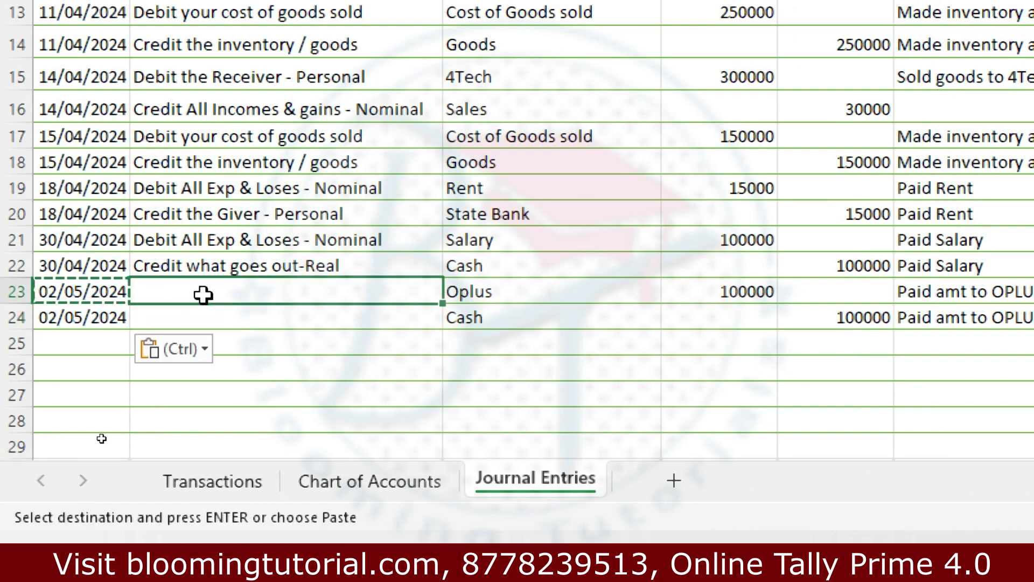
{"action": "type", "text": "Debi"}
{"action": "key", "text": "BackSpace"}
{"action": "type", "text": "bit the"}
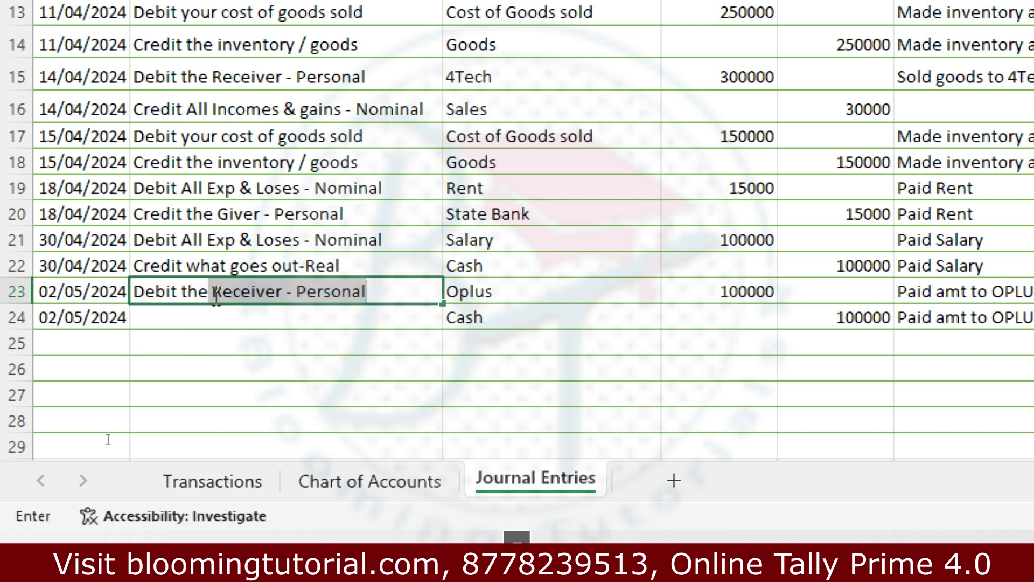
{"action": "left_click", "coordinate": [270, 316]}
{"action": "type", "text": "Credit wh"}
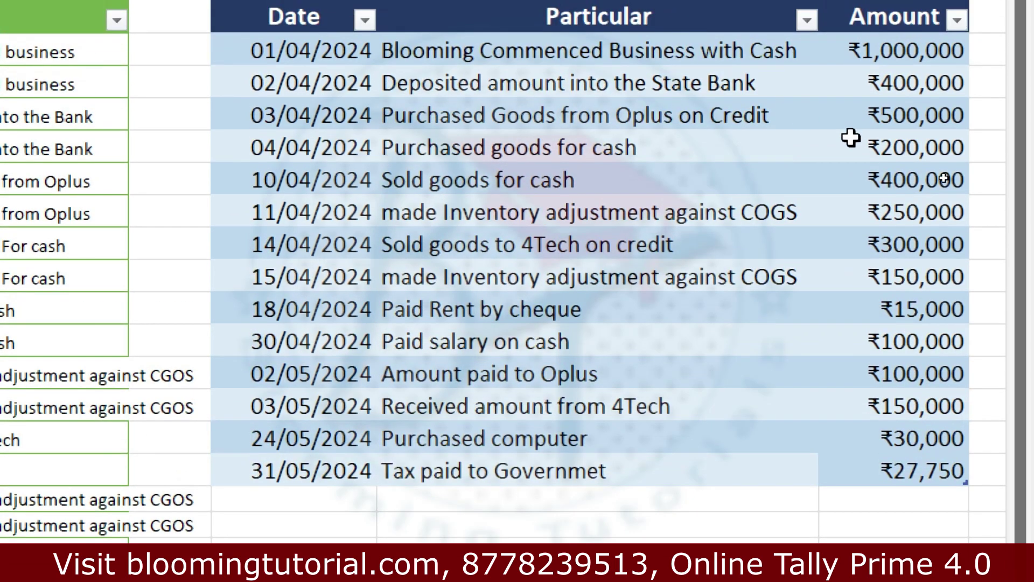
- Enter the date 03/05/2024 in row 25 for the amount received from 4Tech in the transaction list
{"action": "left_click", "coordinate": [895, 241]}
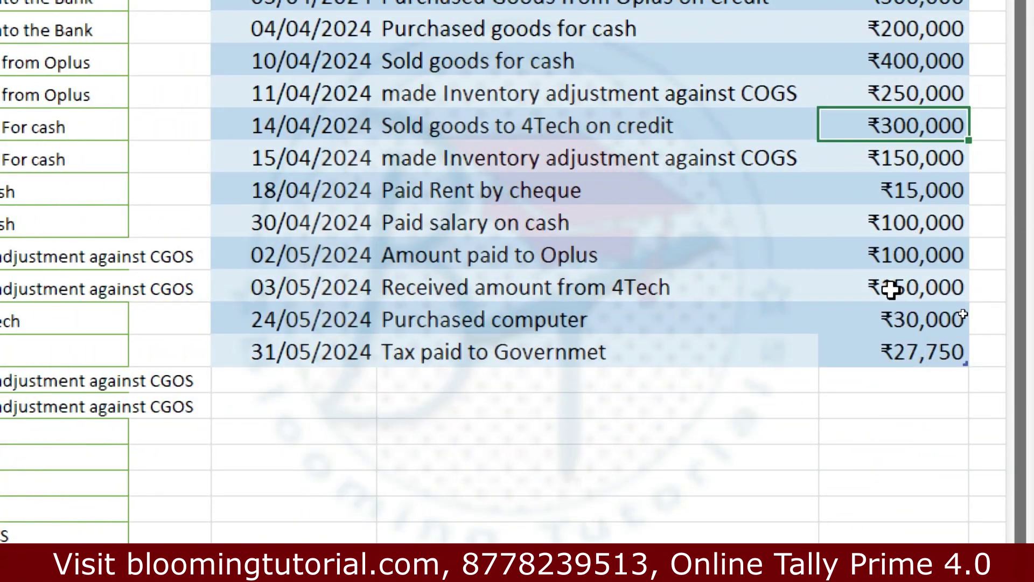
{"action": "left_click", "coordinate": [894, 291]}
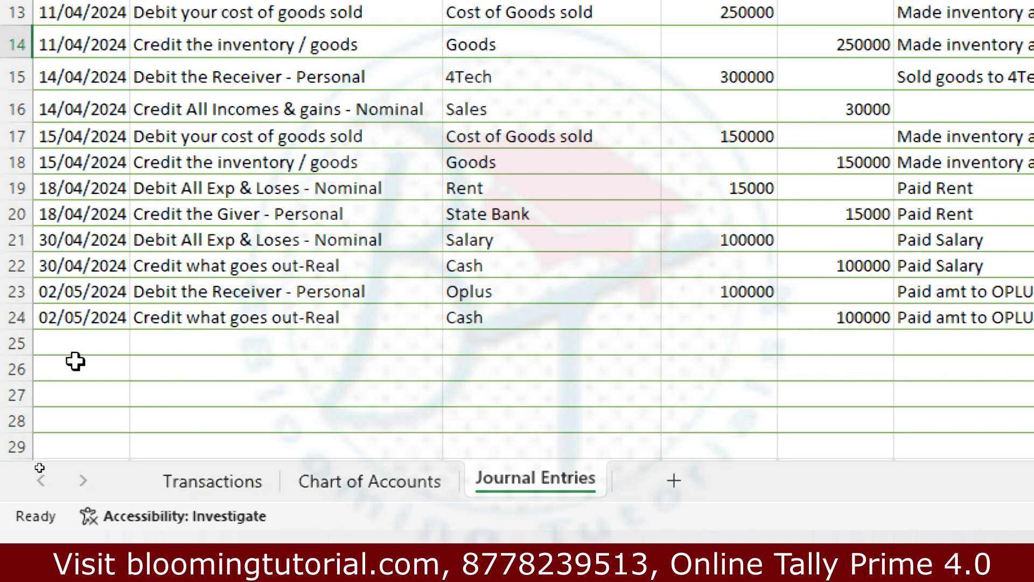
{"action": "left_click", "coordinate": [83, 340]}
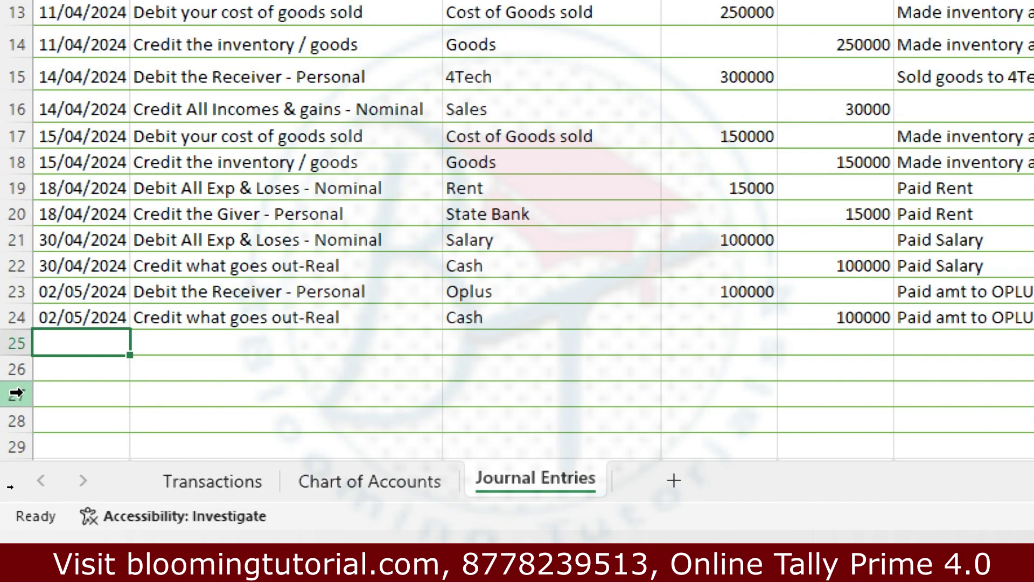
{"action": "type", "text": "3"}
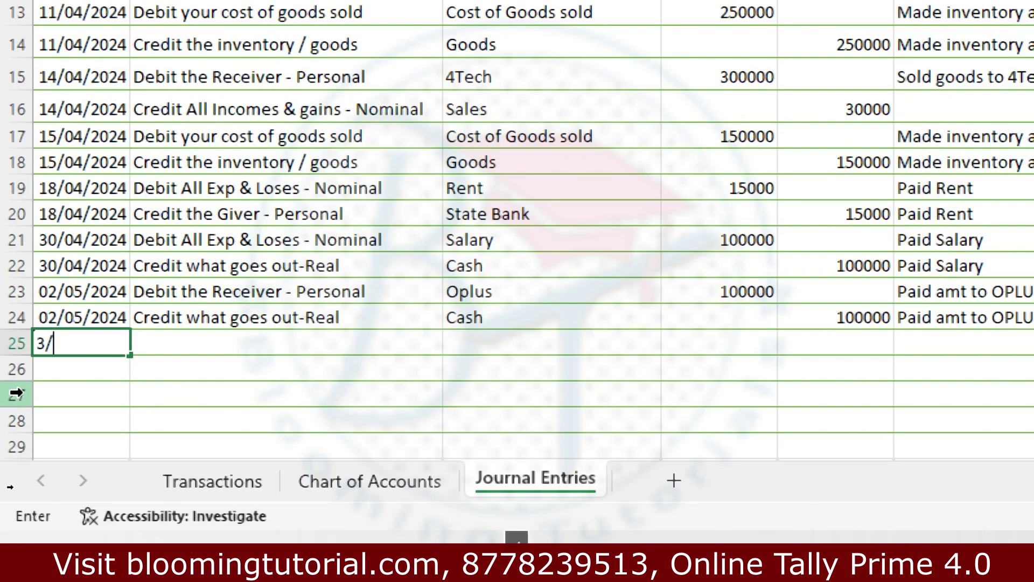
{"action": "type", "text": "/5/24"}
{"action": "key", "text": "Tab"}
{"action": "key", "text": "Tab"}
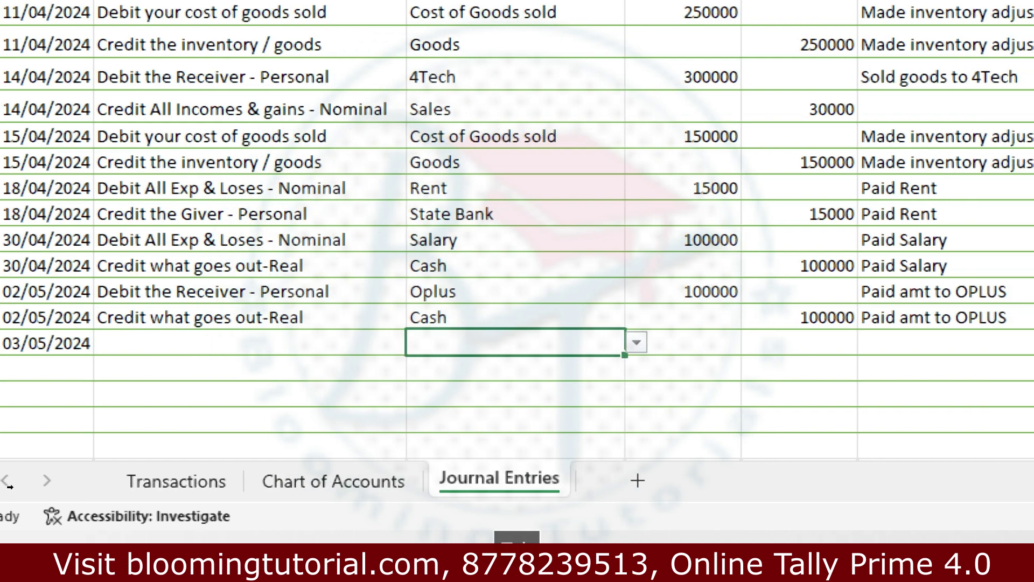
- Choose Cash as the account in row 25 and enter a debit of 150000
{"action": "left_click", "coordinate": [635, 349]}
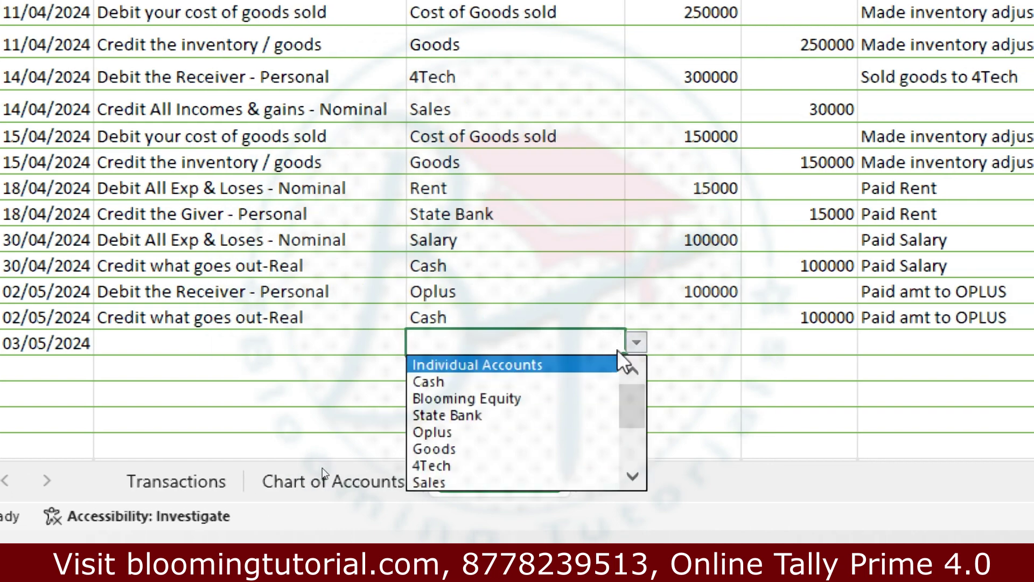
{"action": "left_click", "coordinate": [573, 381]}
{"action": "left_click", "coordinate": [710, 323]}
{"action": "left_click", "coordinate": [713, 342]}
{"action": "type", "text": "150000"}
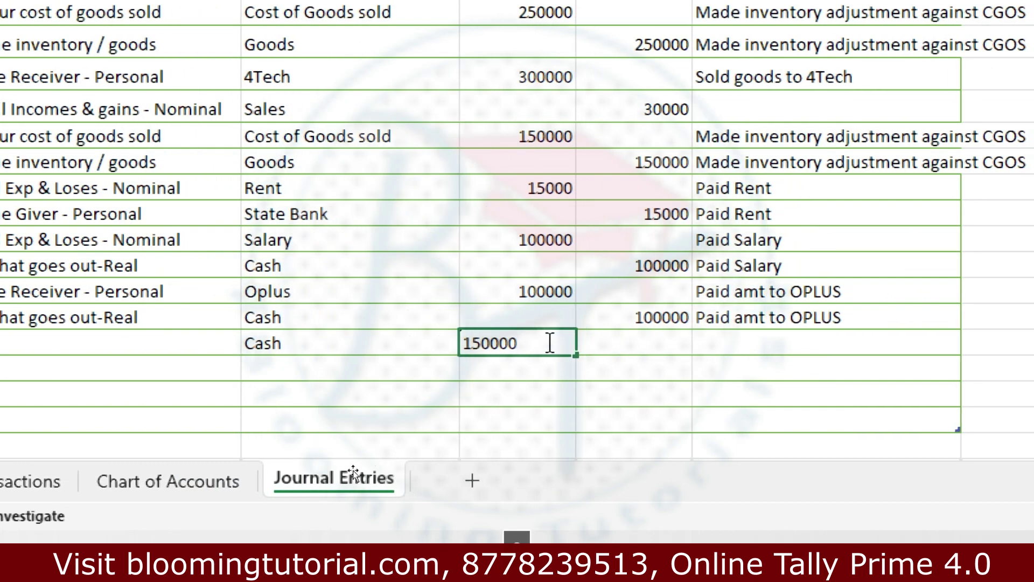
- Choose 4Tech as the account in row 26 and enter a credit of 150000
{"action": "left_click", "coordinate": [326, 370]}
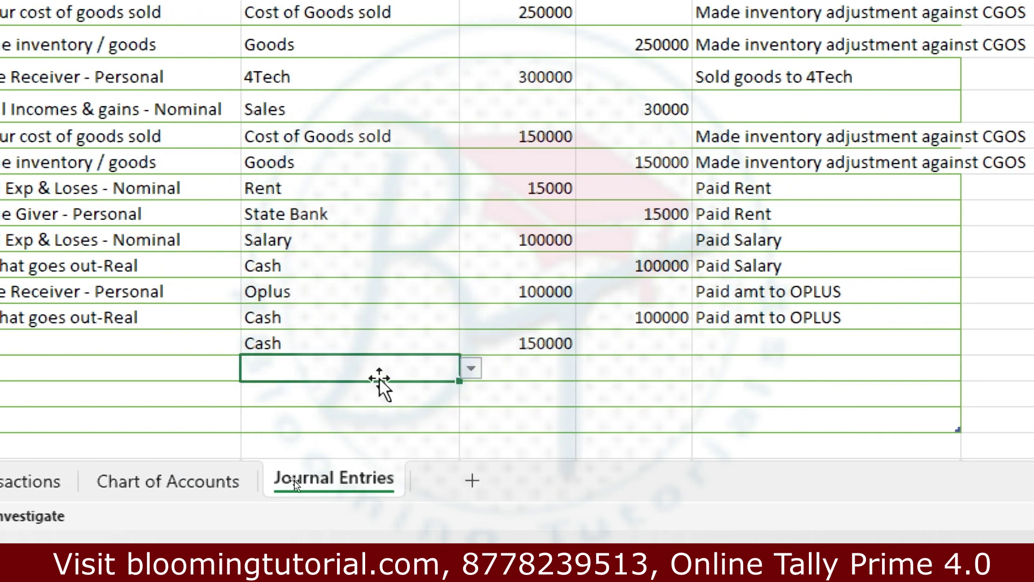
{"action": "left_click", "coordinate": [470, 368]}
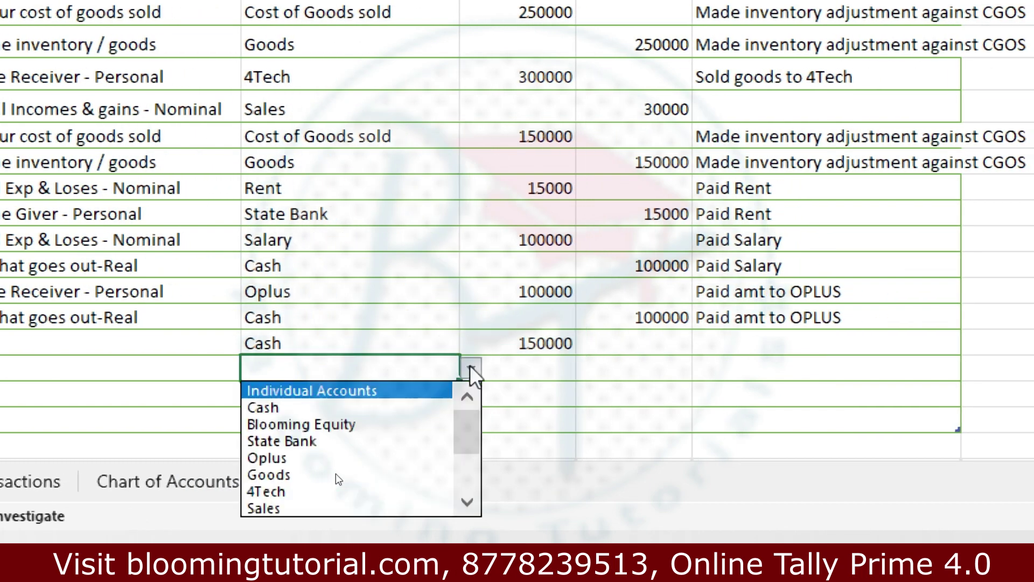
{"action": "left_click", "coordinate": [383, 490]}
{"action": "left_click", "coordinate": [635, 362]}
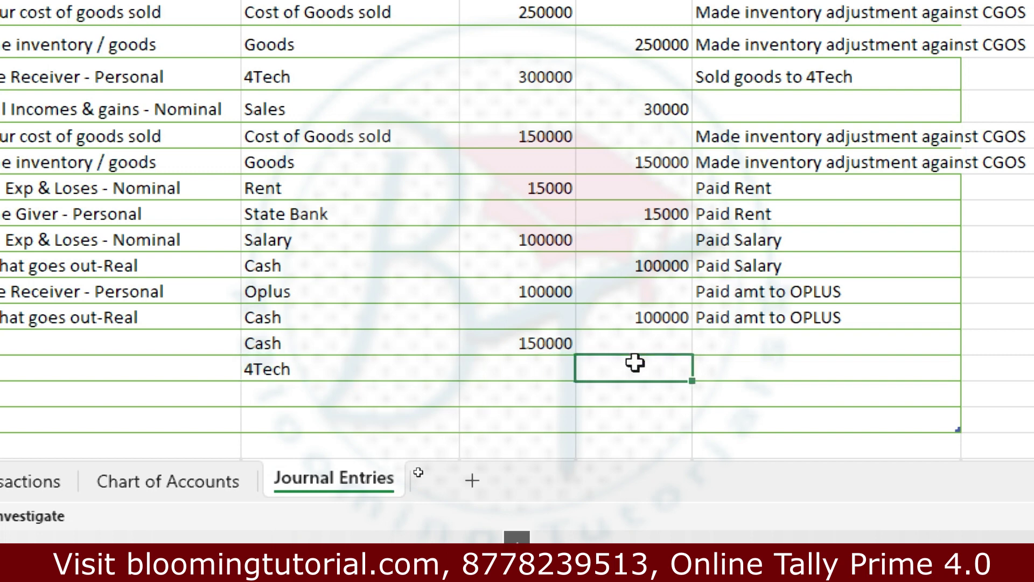
{"action": "type", "text": "1500"}
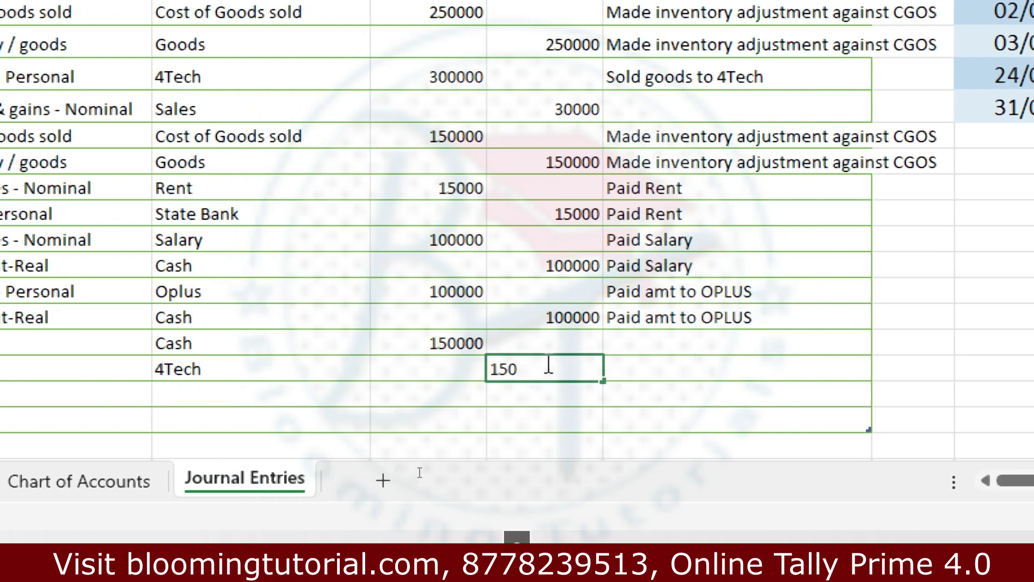
{"action": "type", "text": "00"}
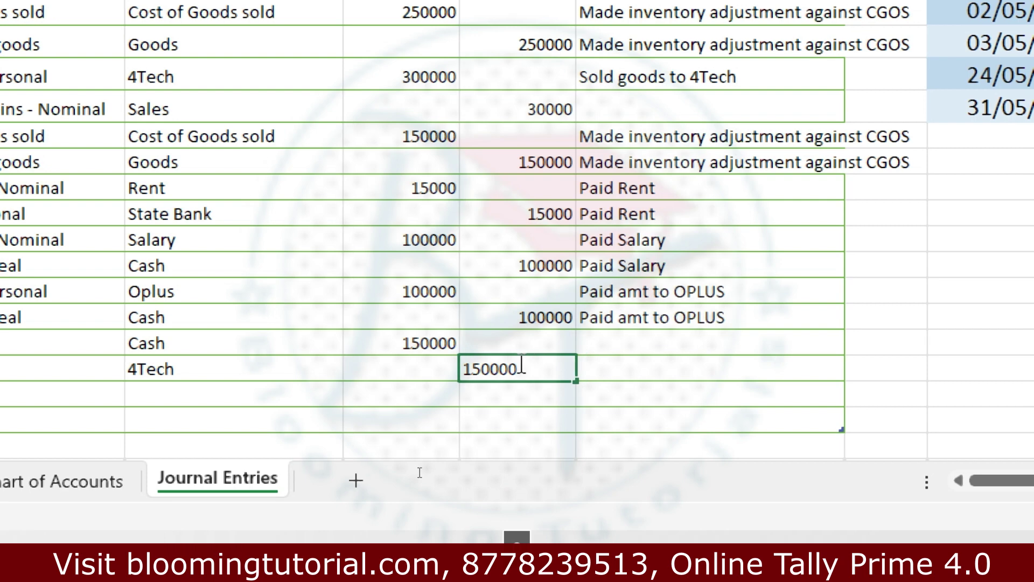
- Enter the narration "Recevied Amt from 4Tech" in row 25 and fill it down to row 26
{"action": "left_click", "coordinate": [688, 340]}
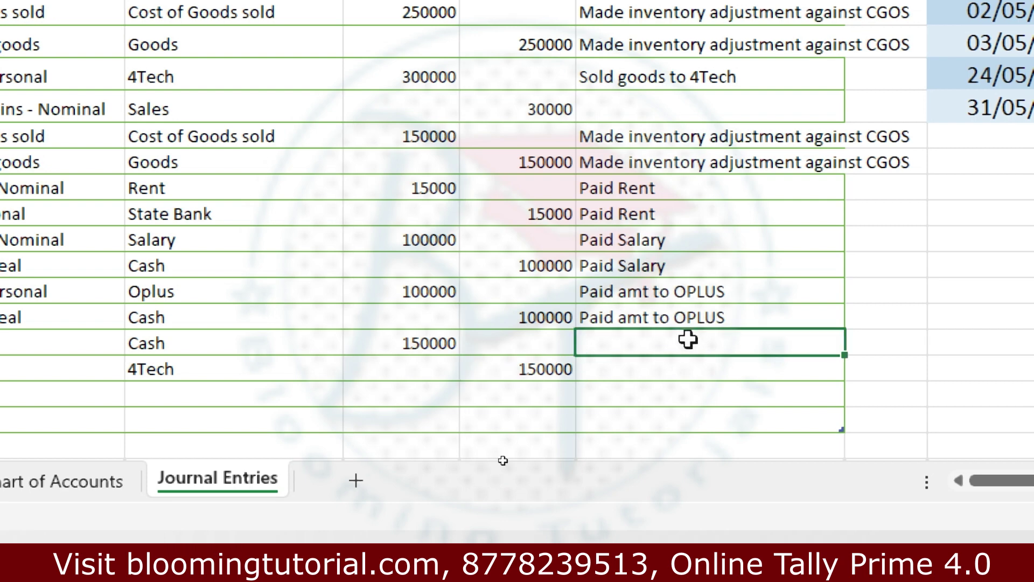
{"action": "type", "text": "Recevied"}
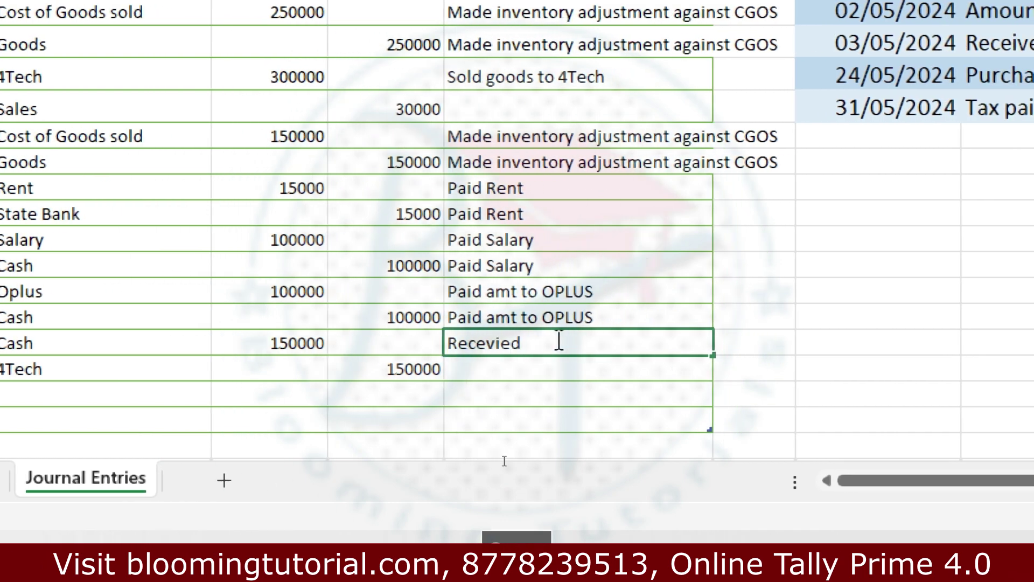
{"action": "type", "text": " Amt from"}
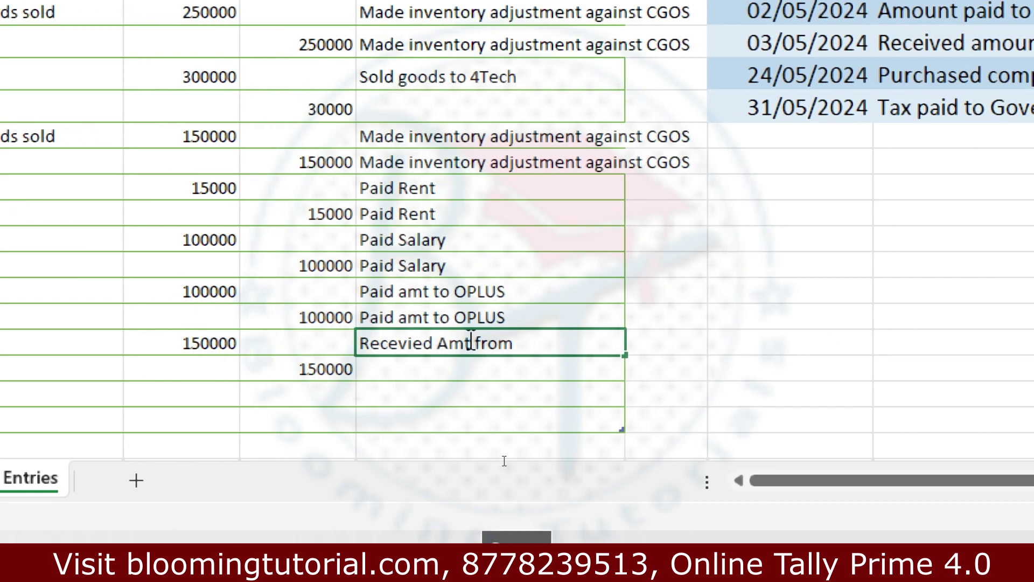
{"action": "type", "text": " 4Tech"}
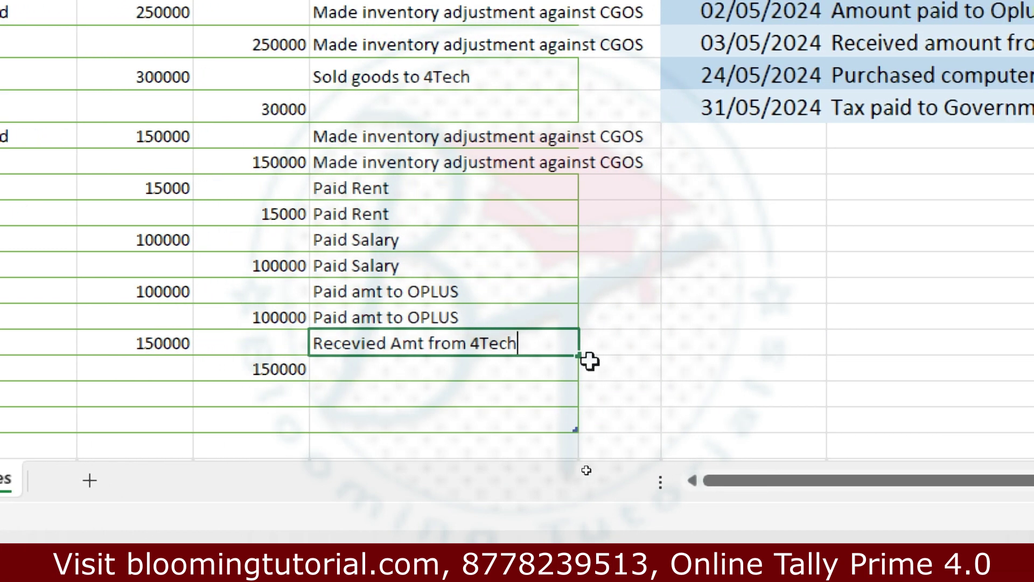
{"action": "left_click_drag", "start_coordinate": [580, 355], "coordinate": [574, 382]}
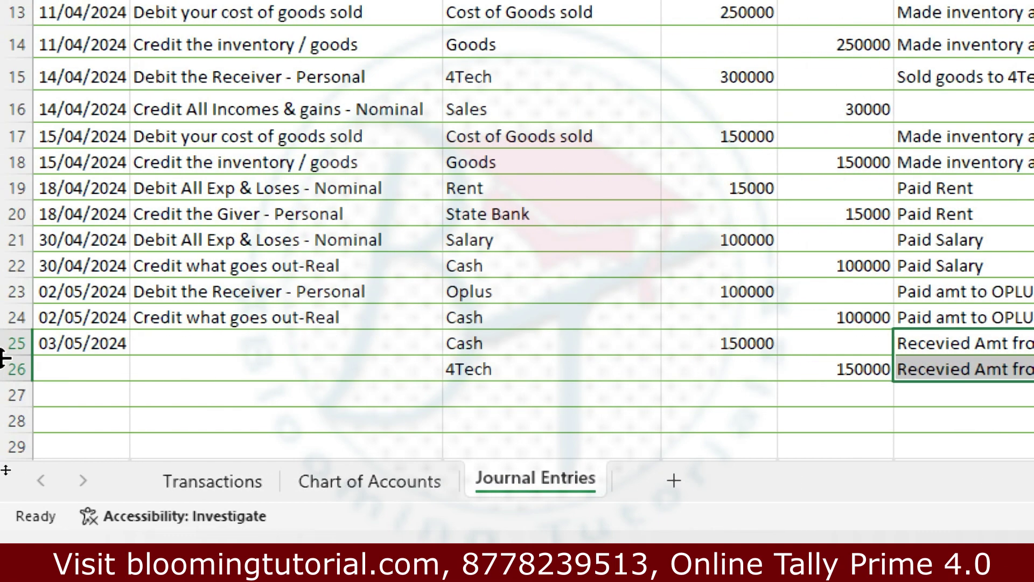
- Copy the date from row 25 to row 26
{"action": "left_click", "coordinate": [82, 343]}
{"action": "key", "text": "ctrl+c"}
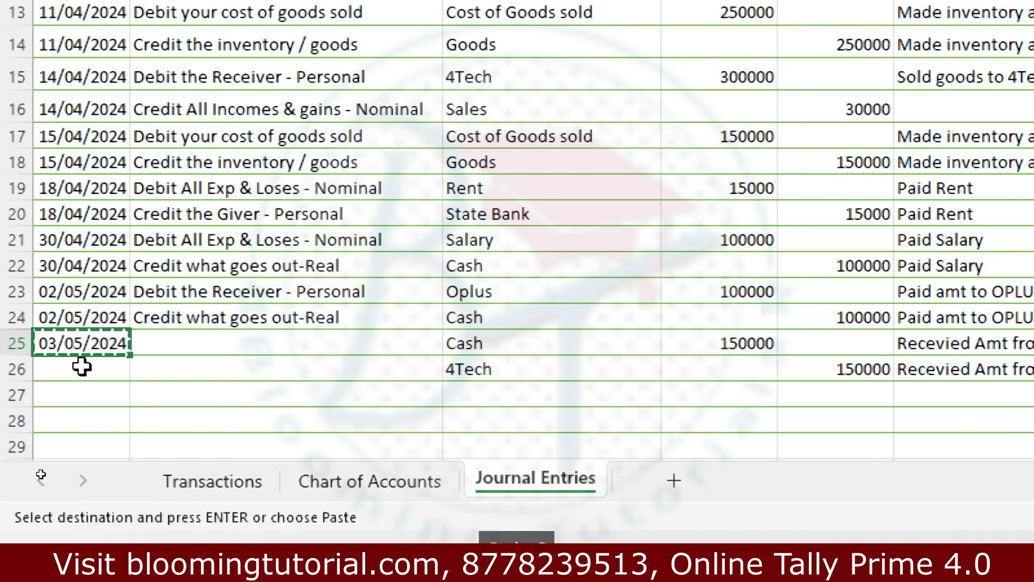
{"action": "left_click", "coordinate": [83, 366]}
{"action": "key", "text": "ctrl+v"}
- Enter the accounting rules "Debit what comes in - Real" in row 25 and "Credit the Giver - Personal" in row 26
{"action": "left_click", "coordinate": [192, 337]}
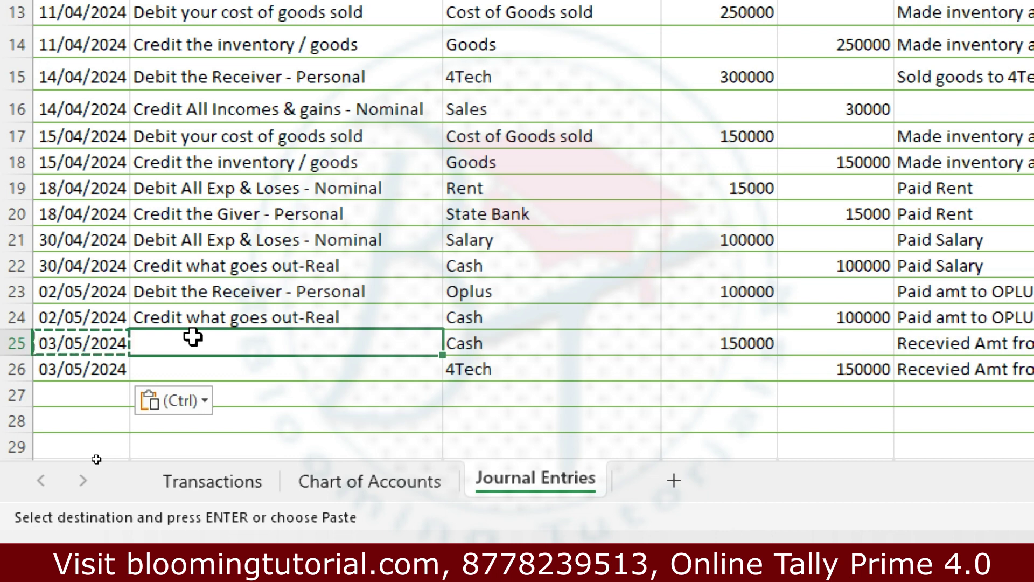
{"action": "type", "text": "Debit w"}
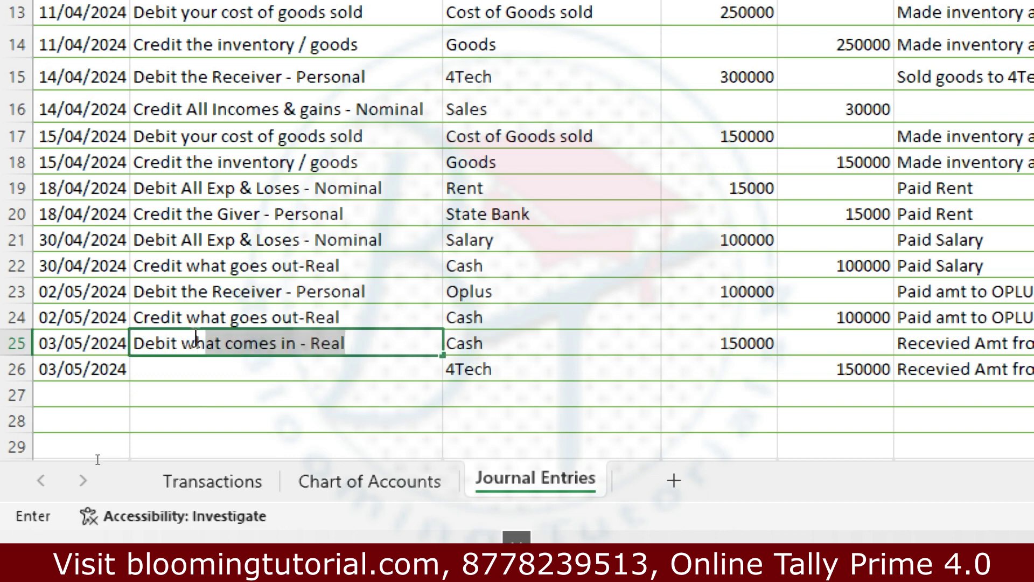
{"action": "left_click", "coordinate": [249, 370]}
{"action": "type", "text": "Credit the"}
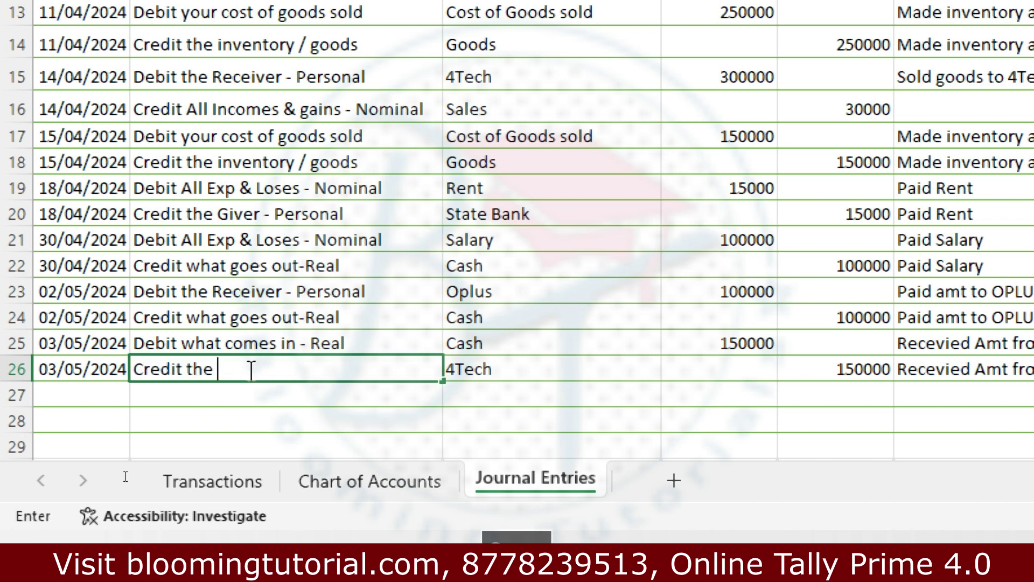
{"action": "type", "text": "G"}
{"action": "key", "text": "Return"}
{"action": "left_click", "coordinate": [167, 490]}
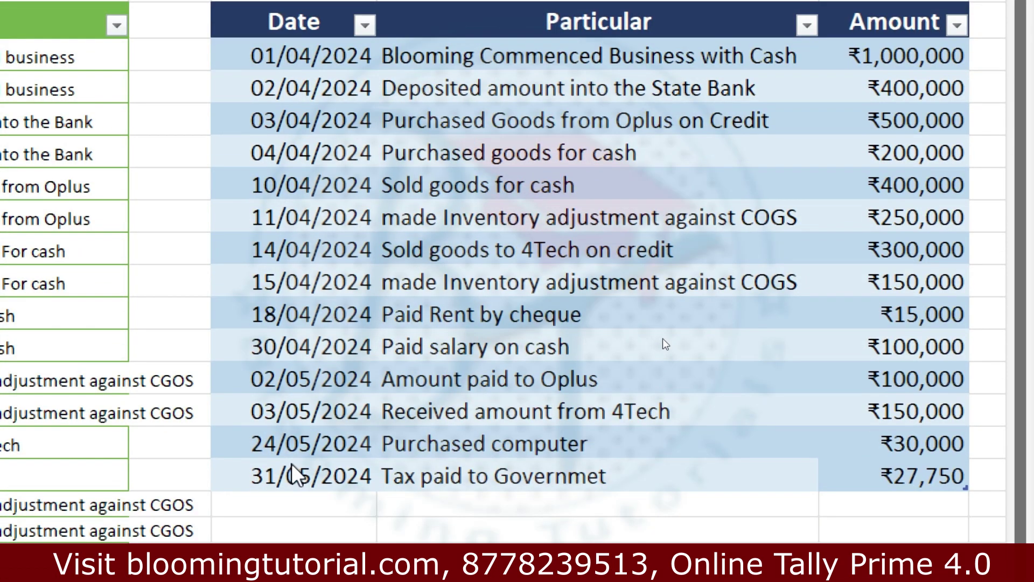
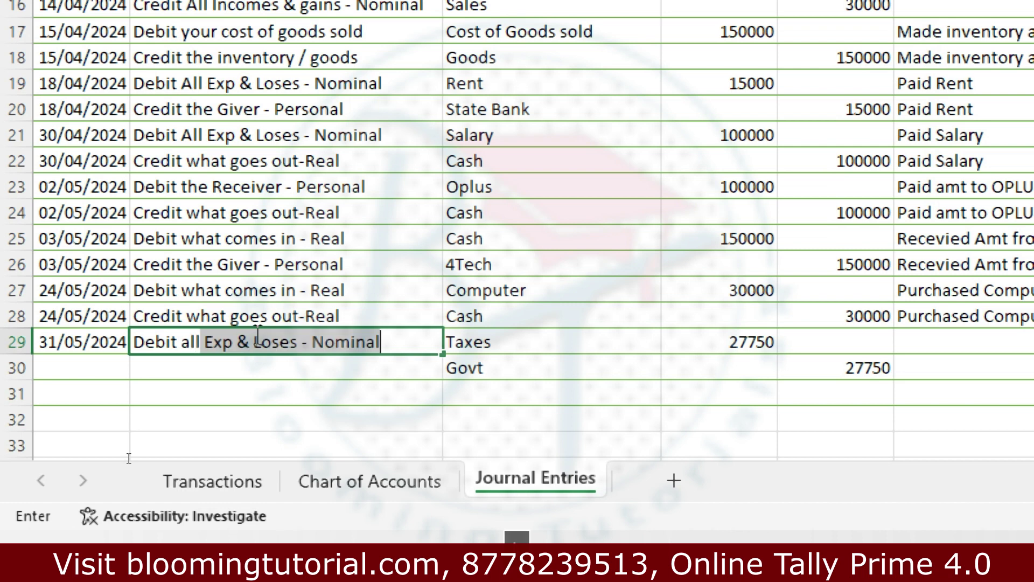
- Enter the rule "Credit your Liability" for the Govt account in row 30 and copy the date from row 29 to row 30
{"action": "left_click", "coordinate": [259, 368]}
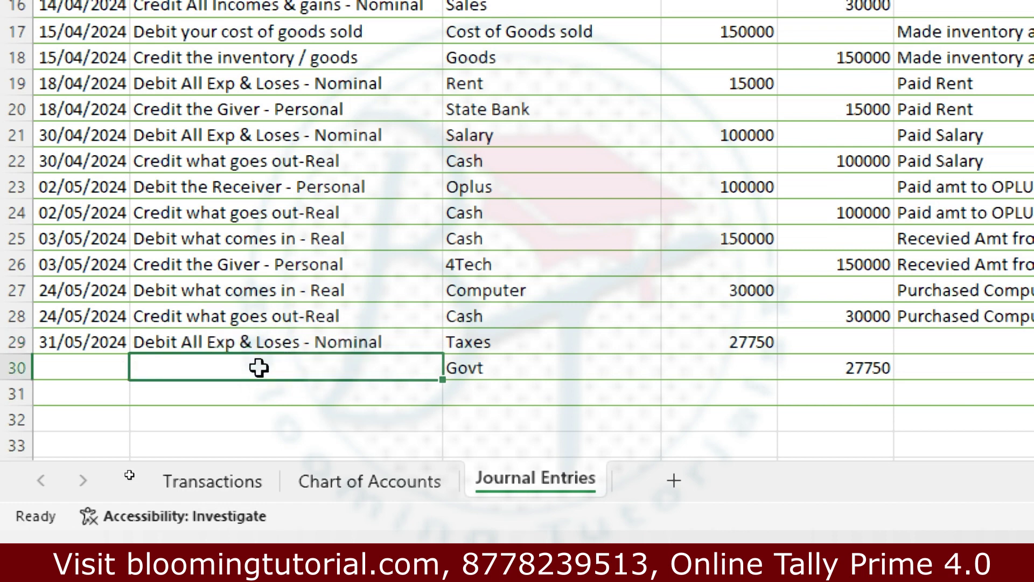
{"action": "type", "text": "Credit your LIabilit"}
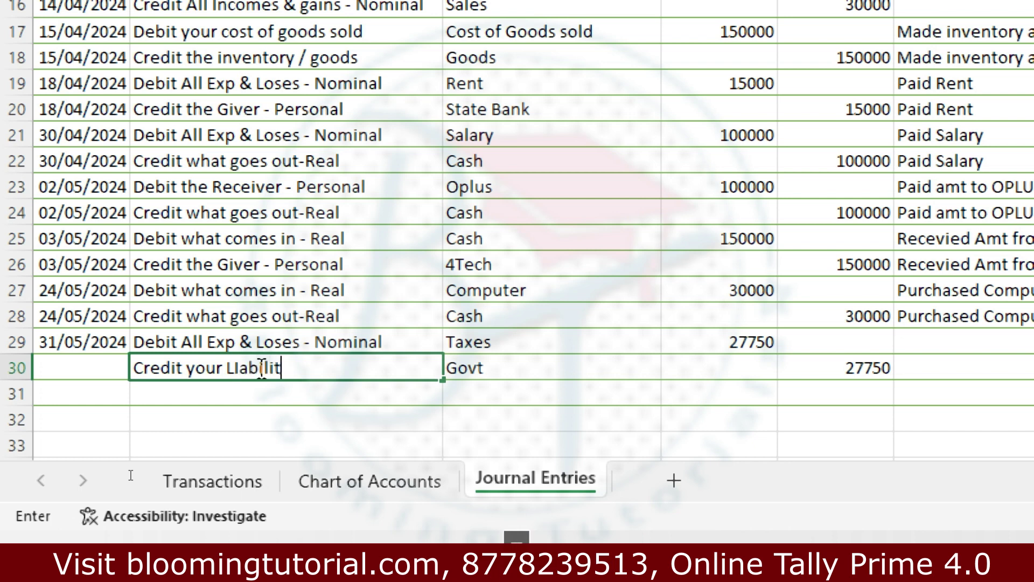
{"action": "type", "text": "y"}
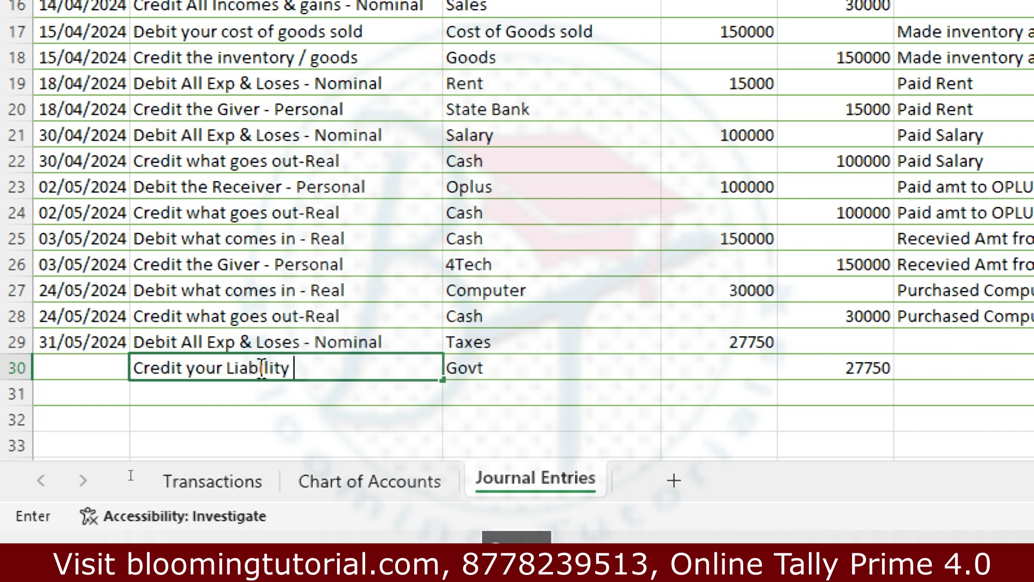
{"action": "left_click", "coordinate": [75, 340]}
{"action": "key", "text": "ctrl+c"}
{"action": "left_click", "coordinate": [69, 368]}
{"action": "key", "text": "ctrl+v"}
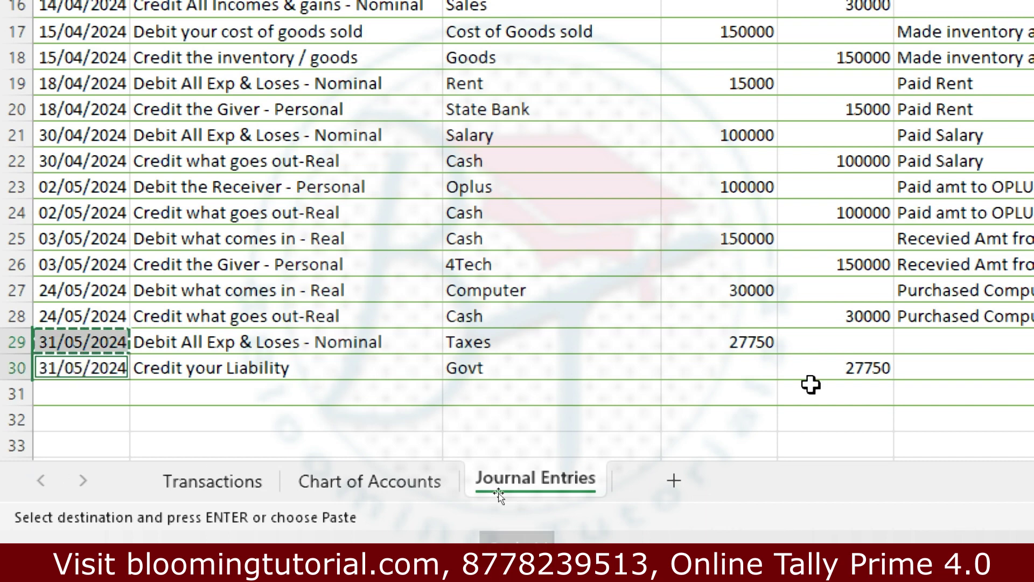
- Enter the narration "Tax paid" in row 29 and fill it down to row 30
{"action": "left_click", "coordinate": [829, 344]}
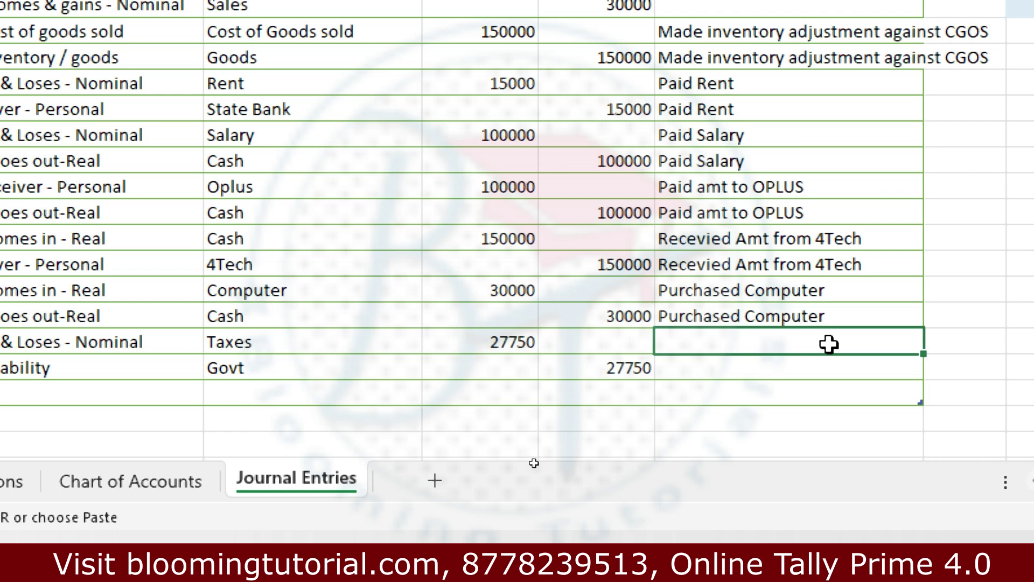
{"action": "type", "text": "Tax p"}
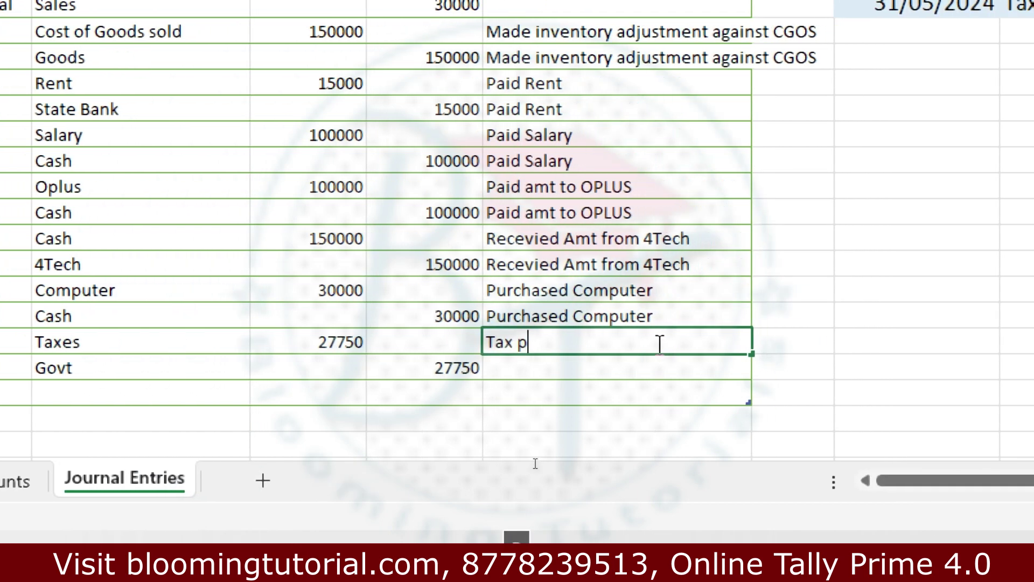
{"action": "type", "text": "adi"}
{"action": "key", "text": "BackSpace"}
{"action": "key", "text": "BackSpace"}
{"action": "type", "text": "id"}
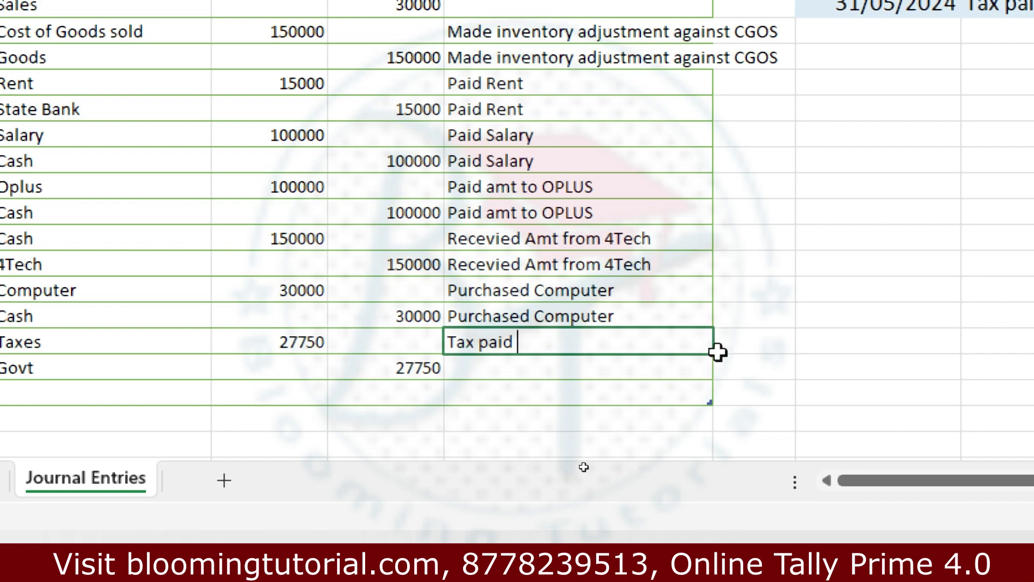
{"action": "left_click_drag", "start_coordinate": [716, 353], "coordinate": [716, 376]}
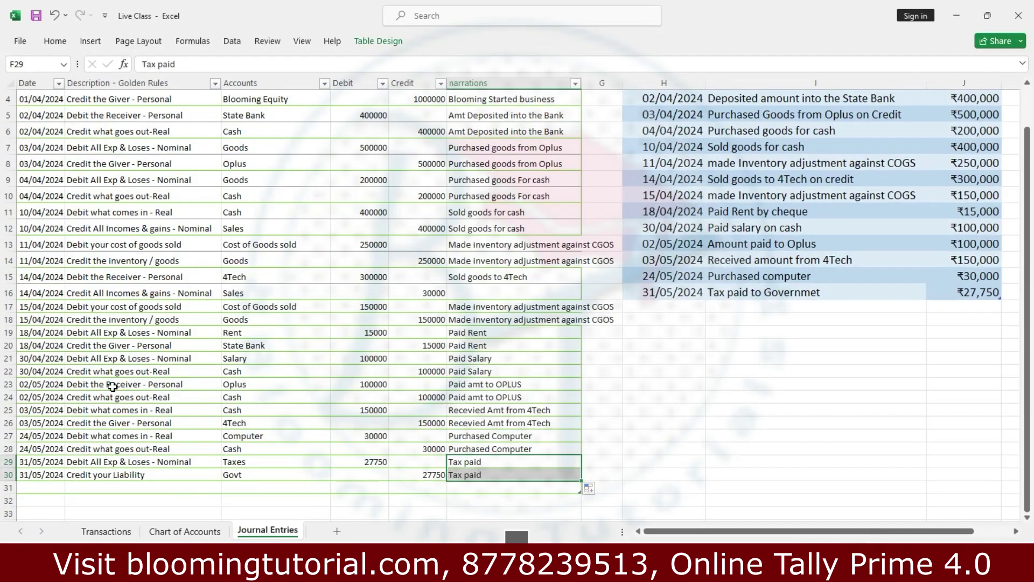
- Format the Debit and Credit amounts in rows 3 to 30 with the comma style and no decimal places
{"action": "left_click", "coordinate": [139, 409]}
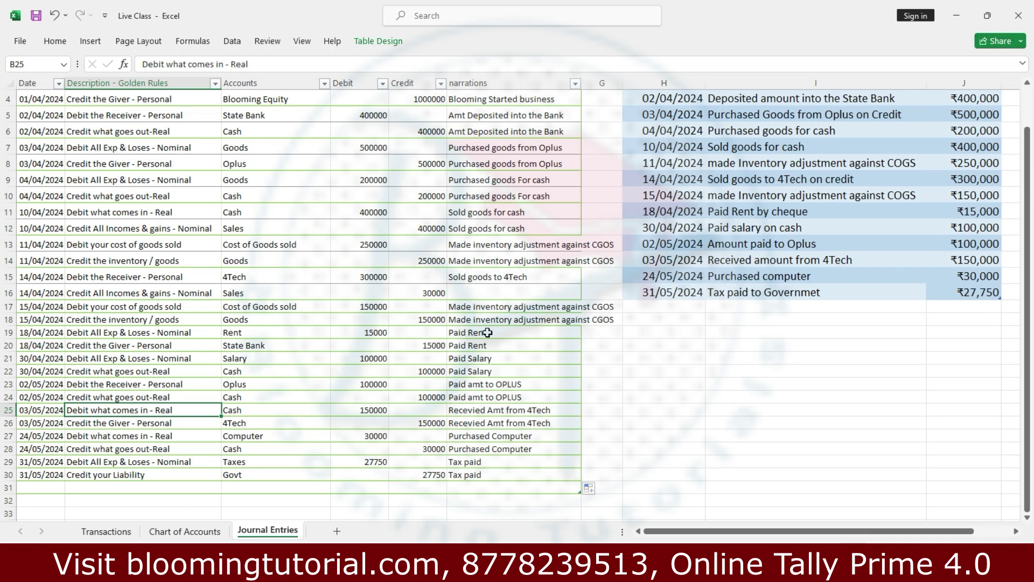
{"action": "left_click", "coordinate": [377, 261]}
{"action": "scroll", "coordinate": [376, 183], "scroll_direction": "up", "scroll_amount": 1}
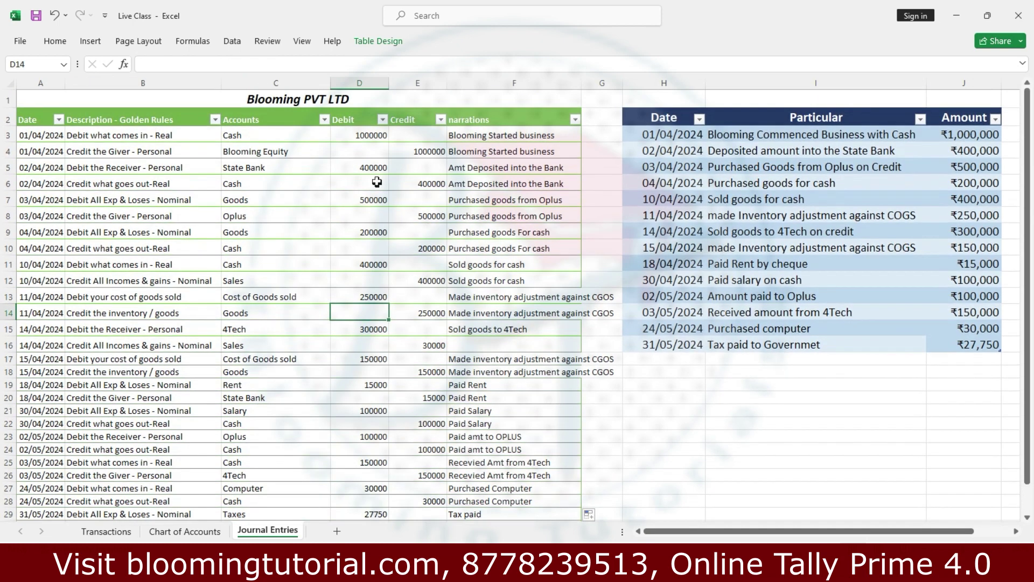
{"action": "left_click_drag", "start_coordinate": [366, 139], "coordinate": [405, 512]}
{"action": "scroll", "coordinate": [387, 482], "scroll_direction": "down", "scroll_amount": 2}
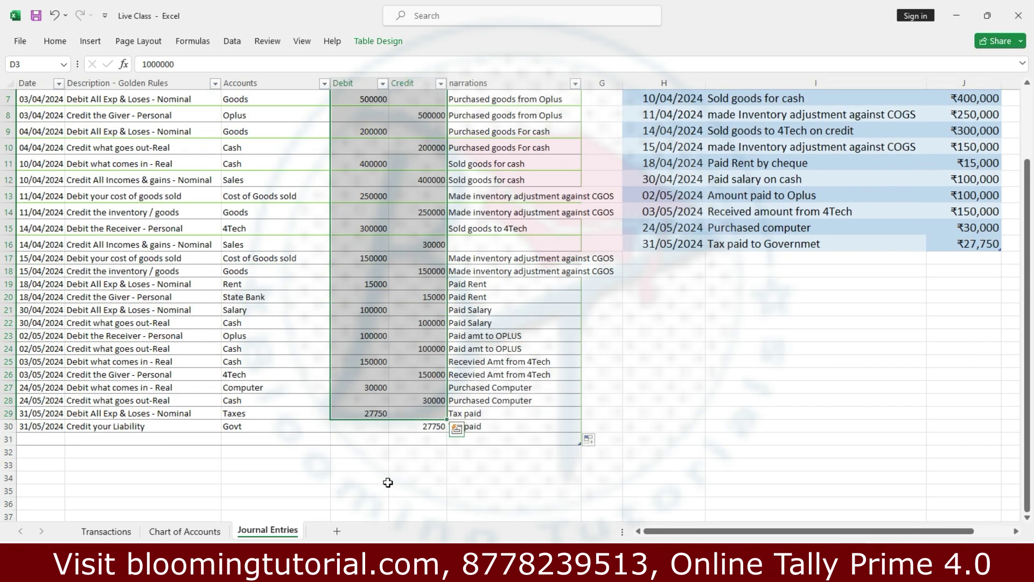
{"action": "key", "text": "shift+Down"}
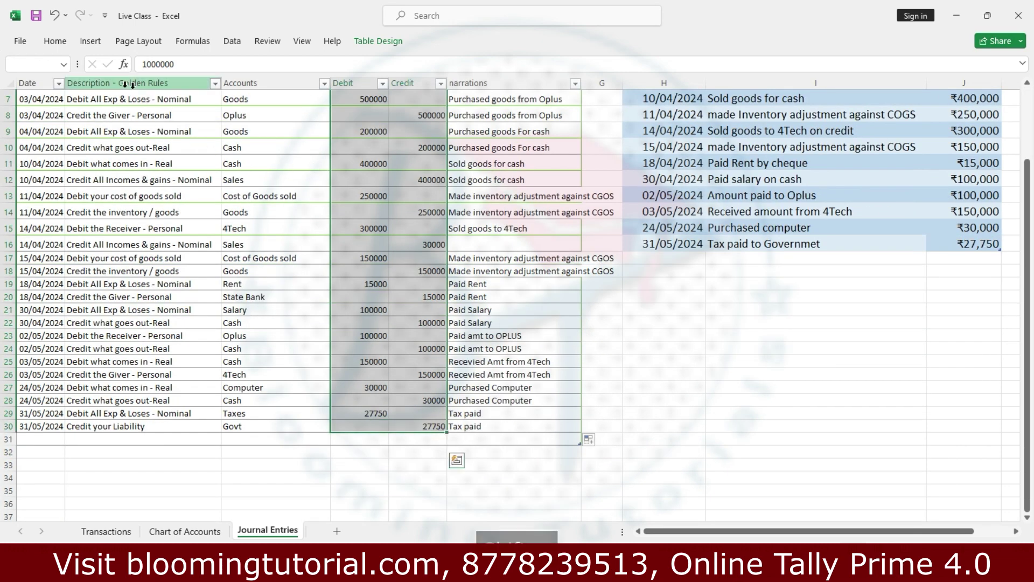
{"action": "left_click", "coordinate": [54, 42]}
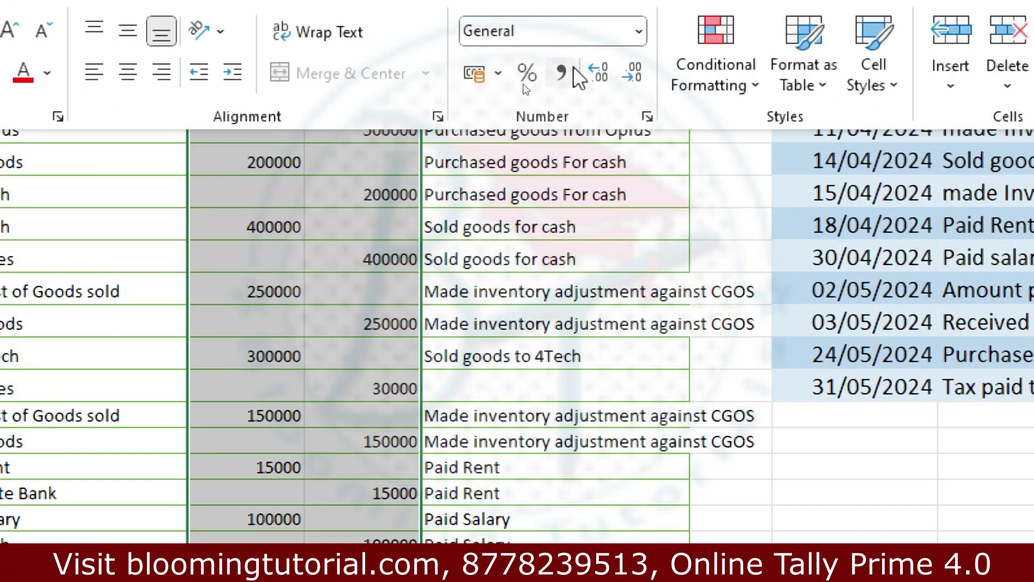
{"action": "left_click", "coordinate": [571, 71]}
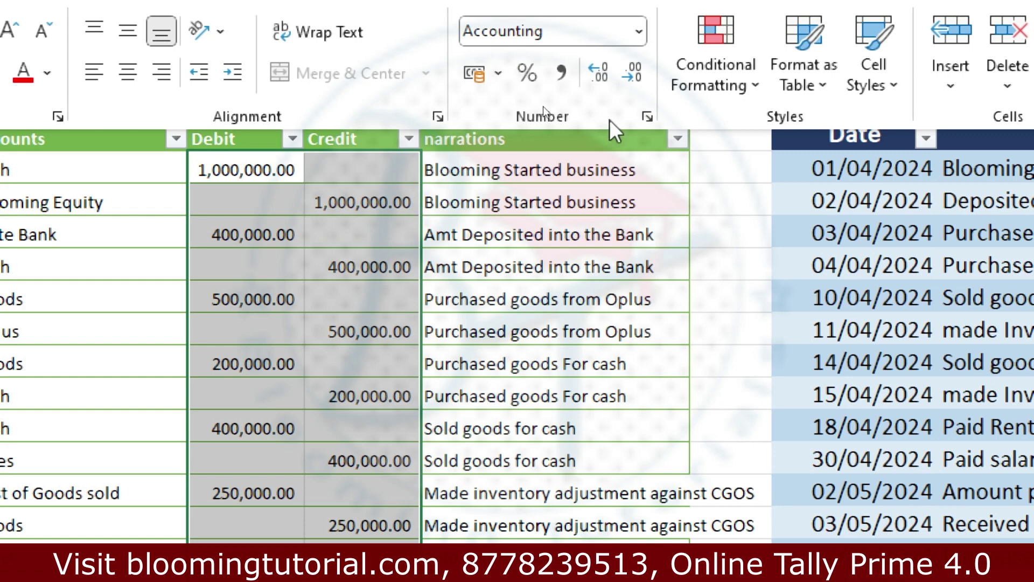
{"action": "left_click", "coordinate": [638, 76]}
{"action": "left_click", "coordinate": [637, 75]}
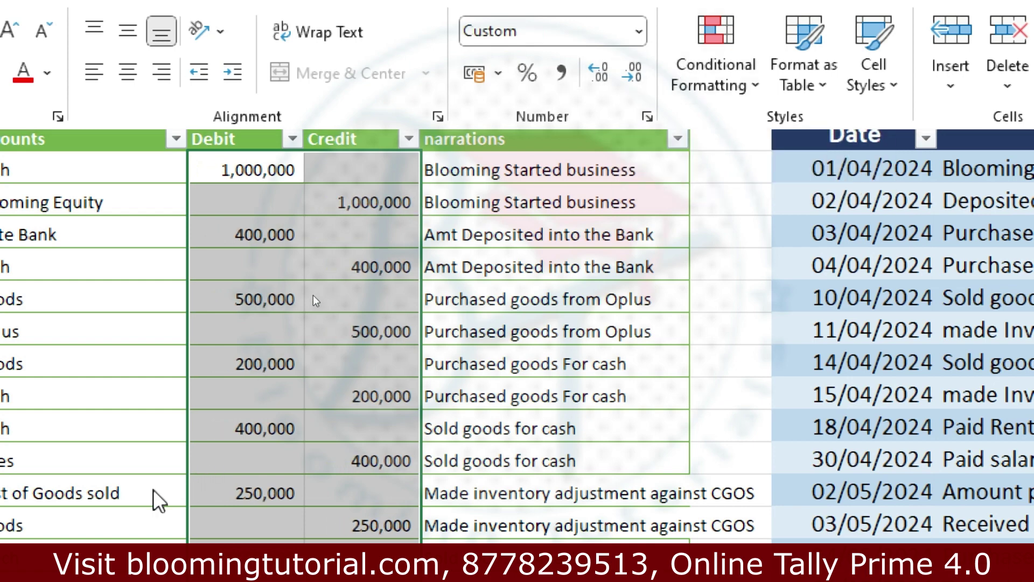
{"action": "left_click", "coordinate": [294, 431]}
{"action": "scroll", "coordinate": [305, 439], "scroll_direction": "down", "scroll_amount": 3}
{"action": "scroll", "coordinate": [304, 439], "scroll_direction": "down", "scroll_amount": 3}
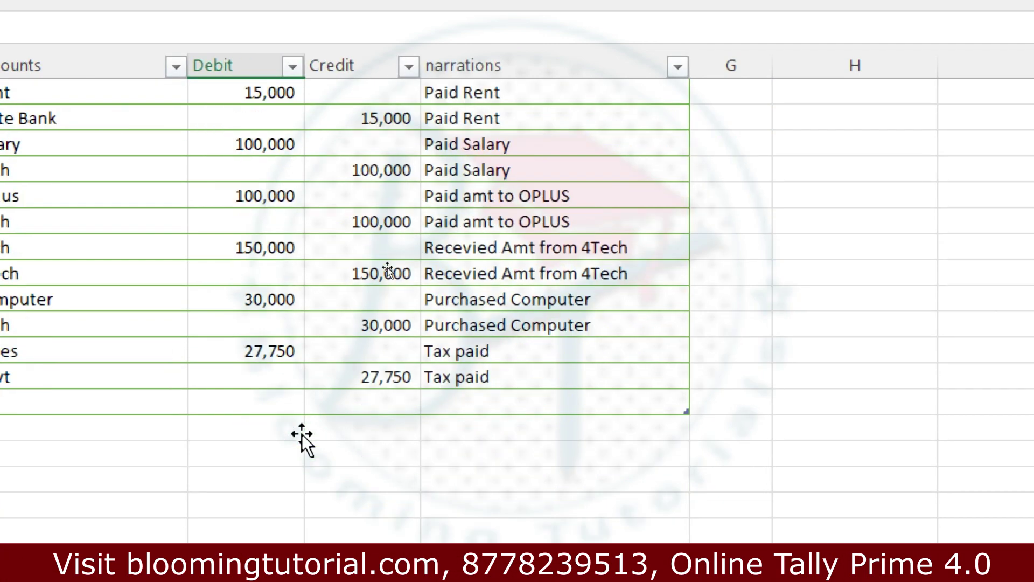
- Create a PivotTable from the journal entries table, Table3, on a new worksheet
{"action": "scroll", "coordinate": [300, 435], "scroll_direction": "up", "scroll_amount": 6}
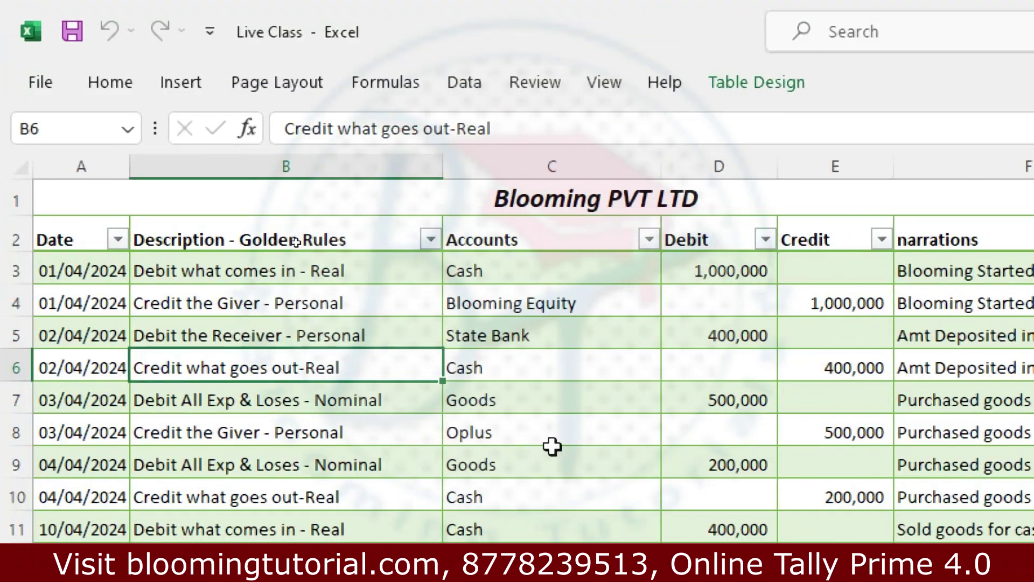
{"action": "left_click", "coordinate": [570, 299]}
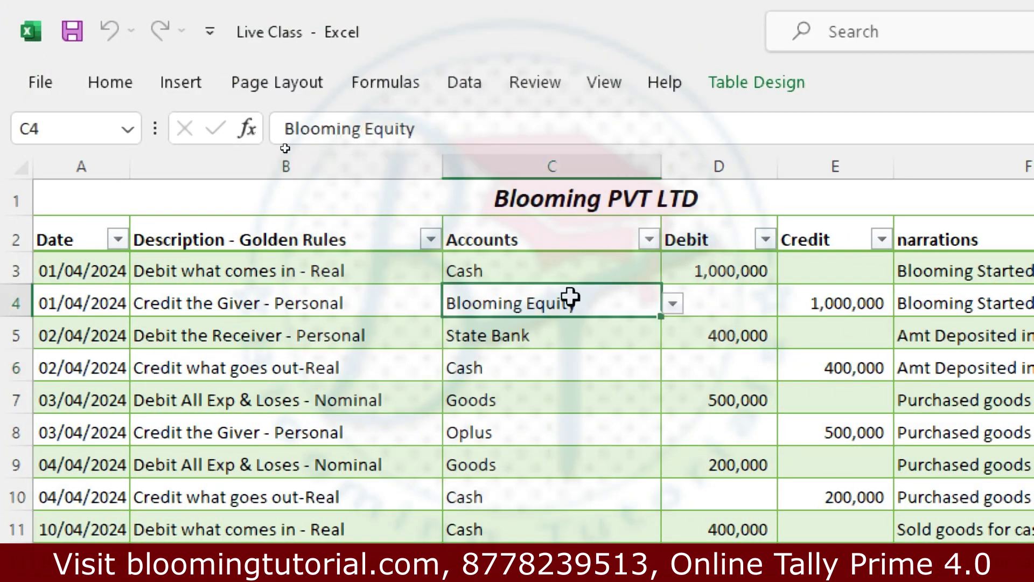
{"action": "left_click", "coordinate": [593, 369]}
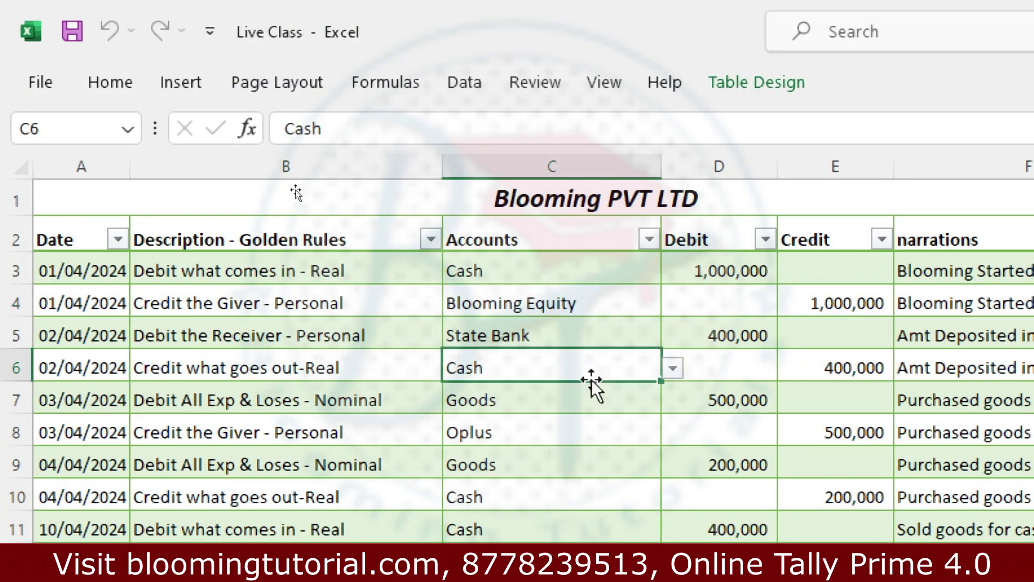
{"action": "left_click", "coordinate": [172, 84]}
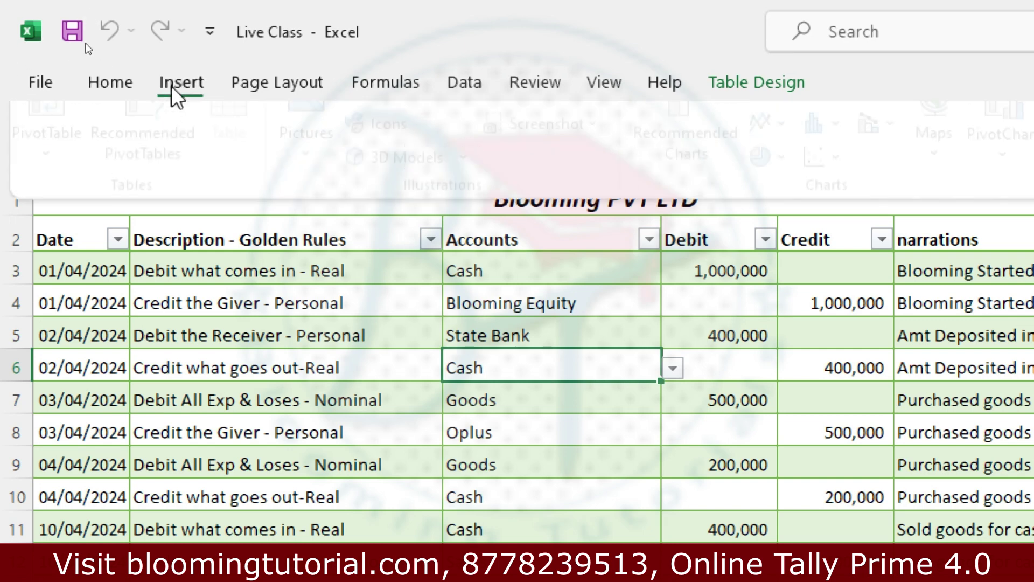
{"action": "left_click", "coordinate": [60, 185]}
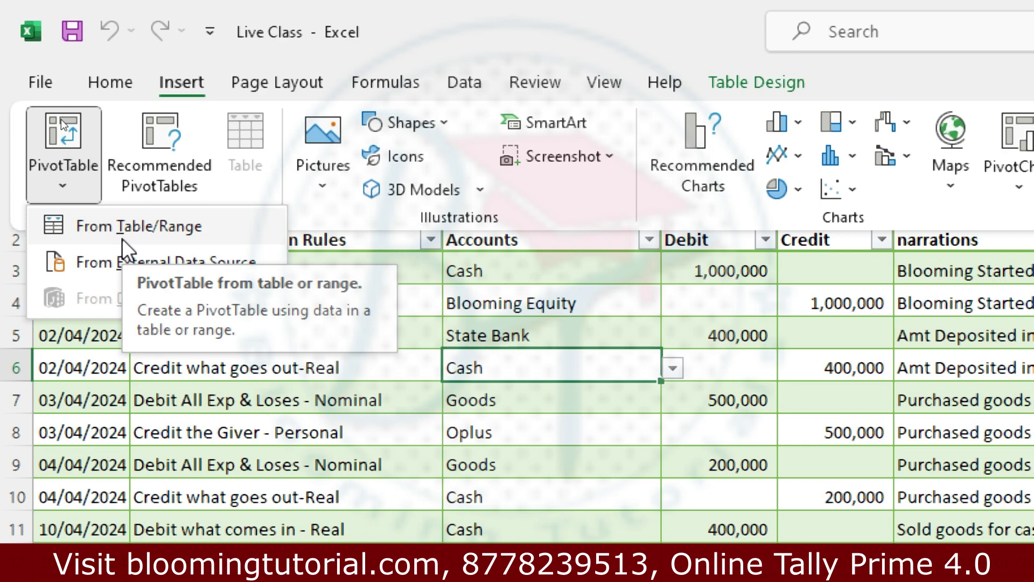
{"action": "left_click", "coordinate": [122, 238]}
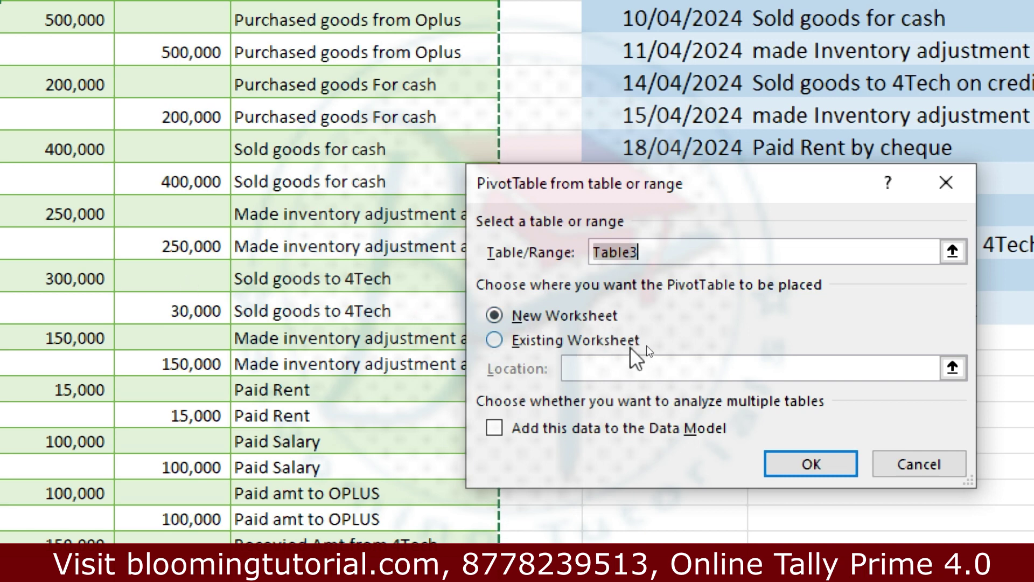
{"action": "left_click", "coordinate": [602, 341]}
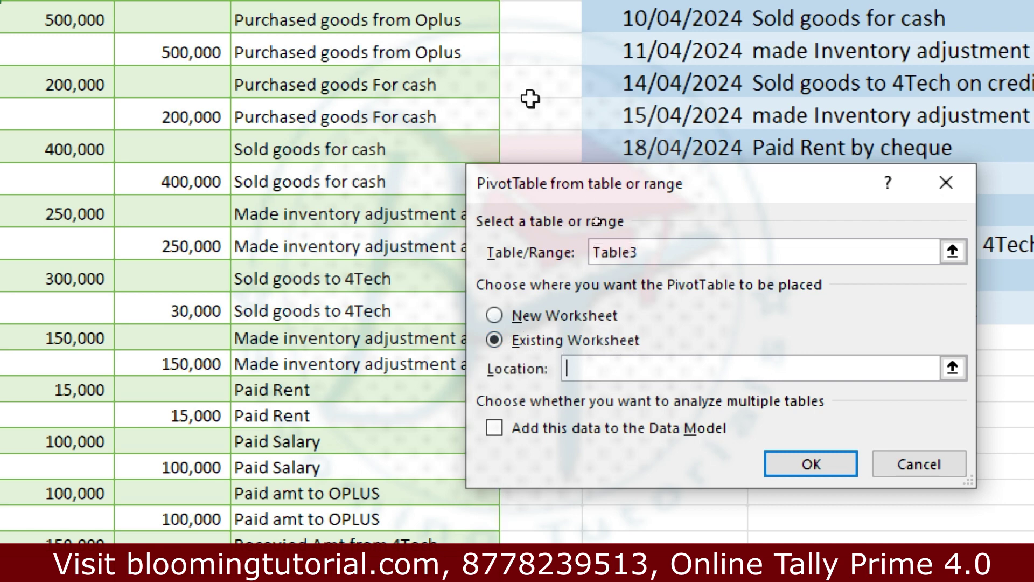
{"action": "left_click", "coordinate": [592, 319]}
{"action": "left_click", "coordinate": [829, 468]}
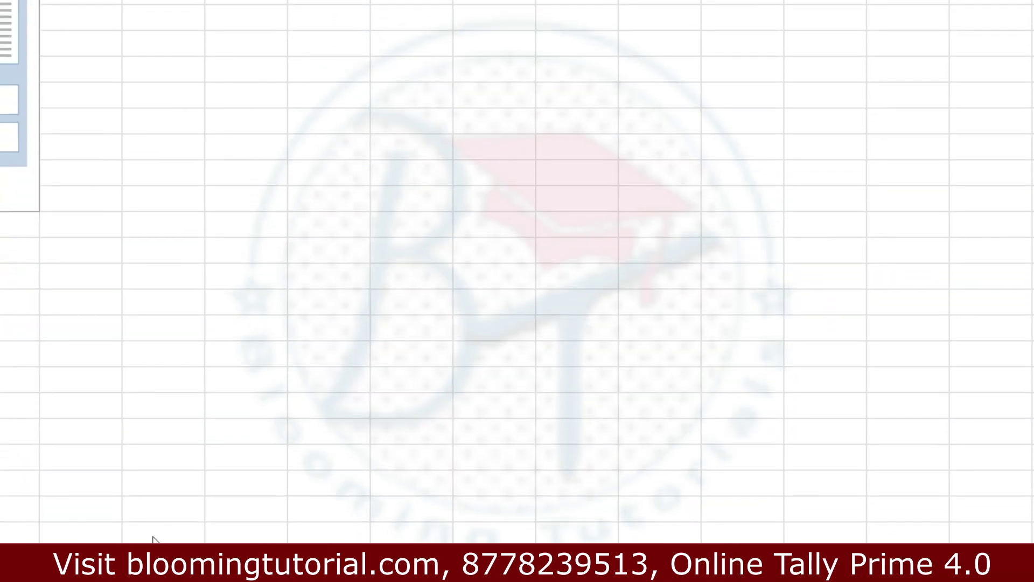
- Rename the new PivotTable sheet as Ledgers and move the Journal Entries sheet in front of it
{"action": "double_click", "coordinate": [258, 487]}
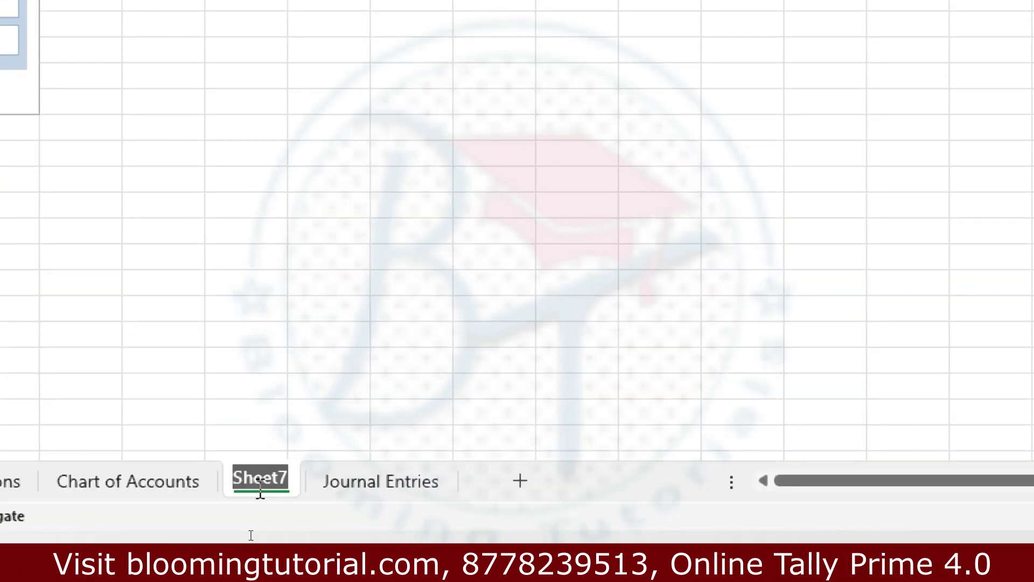
{"action": "type", "text": "Ledgers"}
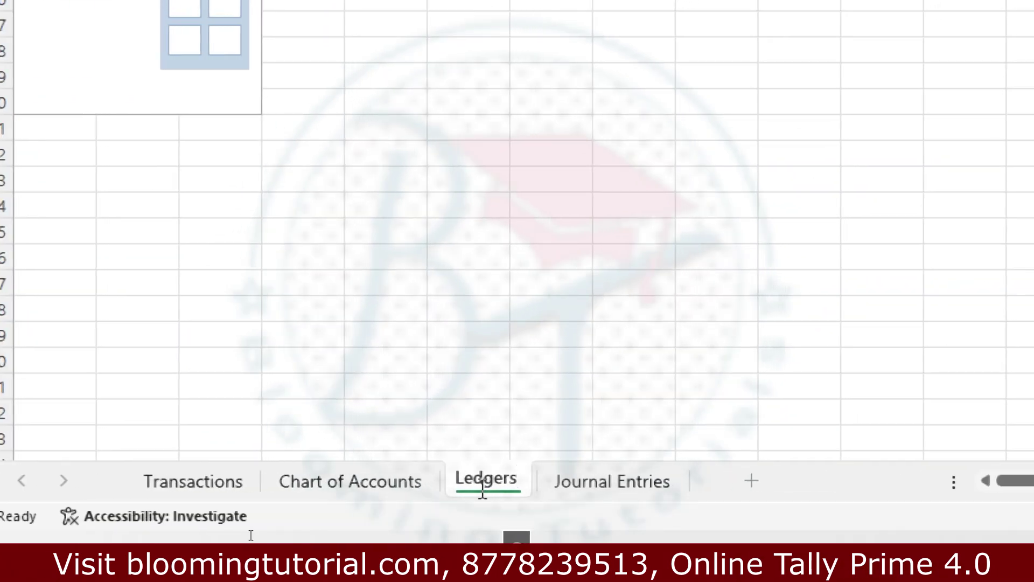
{"action": "key", "text": "Return"}
{"action": "left_click", "coordinate": [519, 363]}
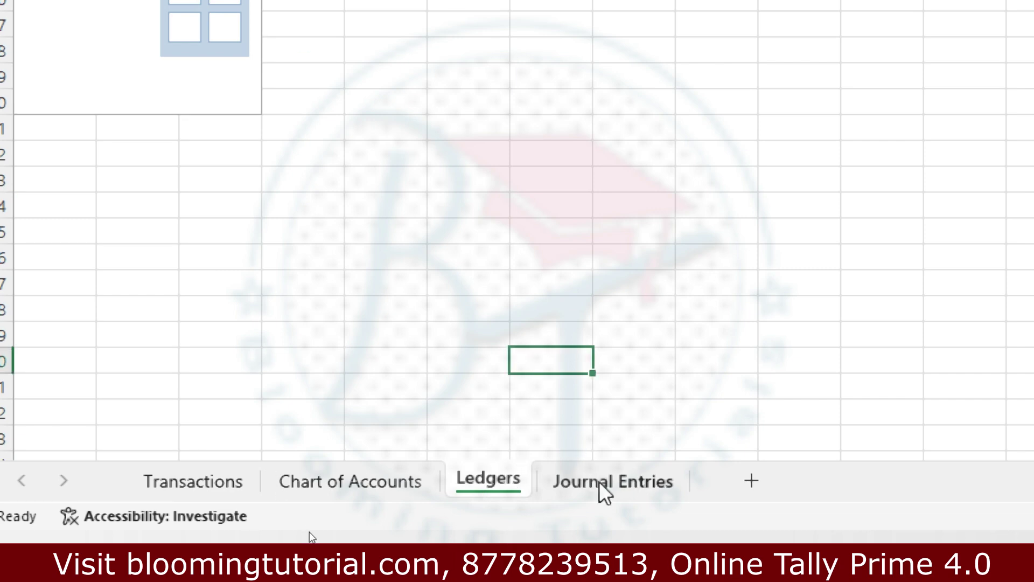
{"action": "left_click", "coordinate": [602, 485]}
{"action": "left_click_drag", "start_coordinate": [548, 482], "coordinate": [462, 490]}
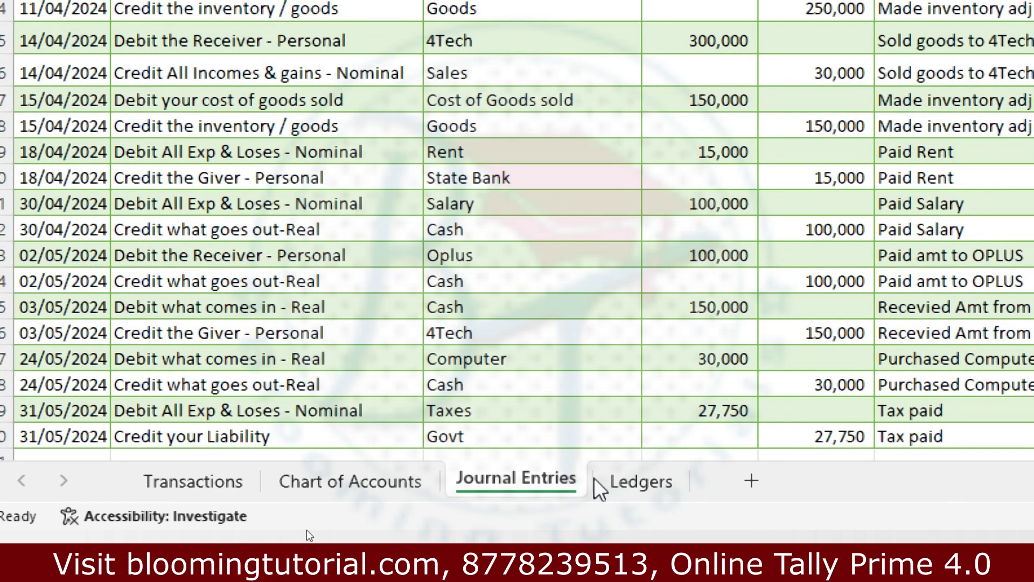
- Add the Date field to the rows of the PivotTable on the Ledgers sheet
{"action": "left_click", "coordinate": [624, 481]}
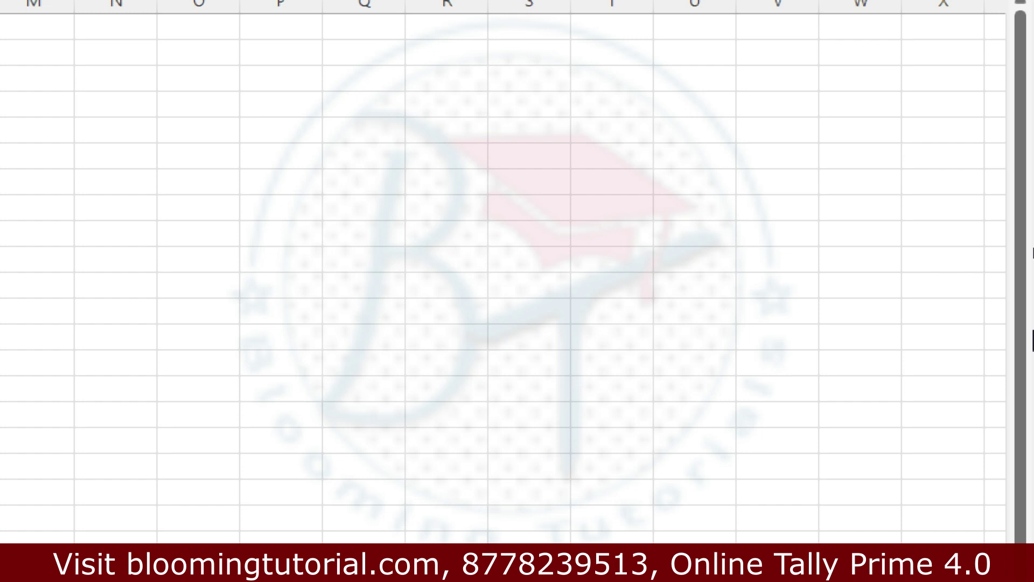
{"action": "left_click", "coordinate": [102, 311]}
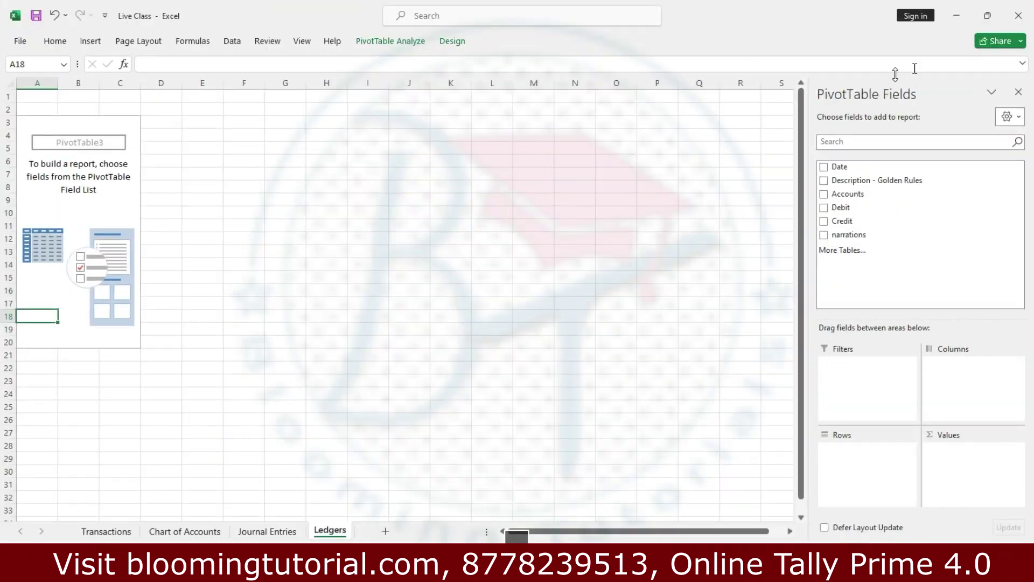
{"action": "left_click", "coordinate": [563, 239]}
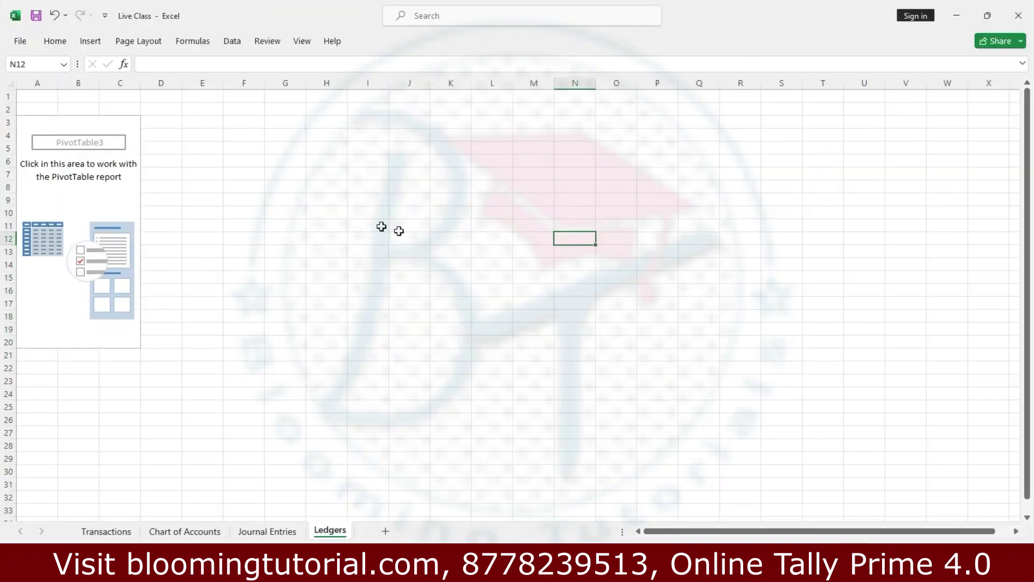
{"action": "left_click", "coordinate": [111, 201]}
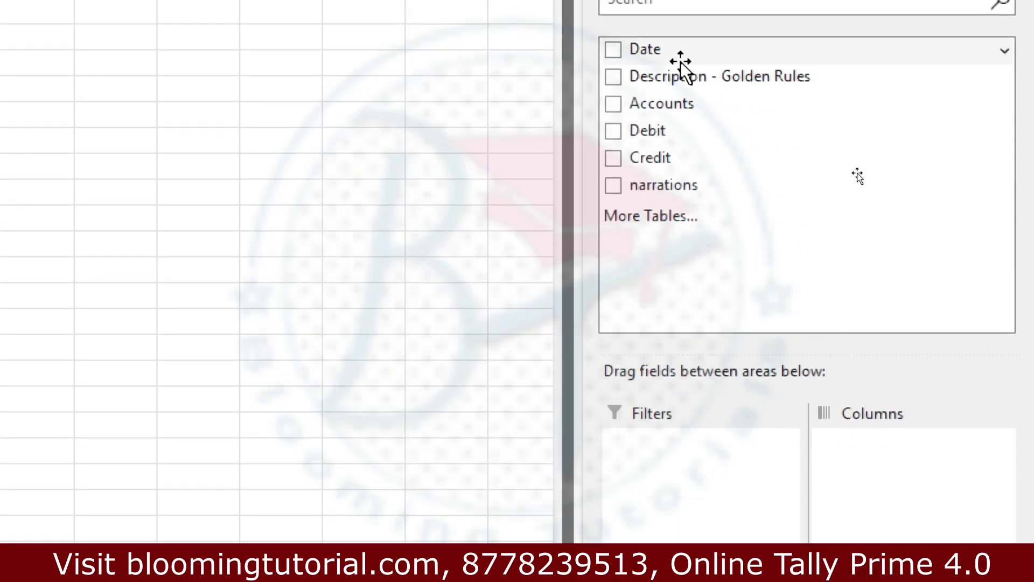
{"action": "left_click_drag", "start_coordinate": [650, 51], "coordinate": [700, 581]}
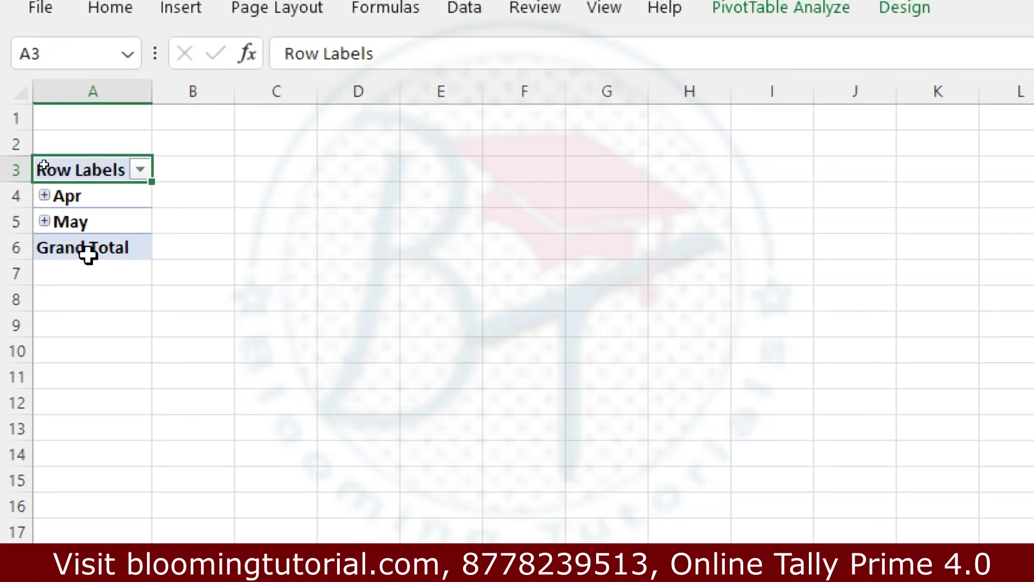
- Ungroup the PivotTable's months into individual dates and add the Accounts field to the rows beneath Date
{"action": "left_click", "coordinate": [89, 201]}
{"action": "right_click", "coordinate": [90, 200]}
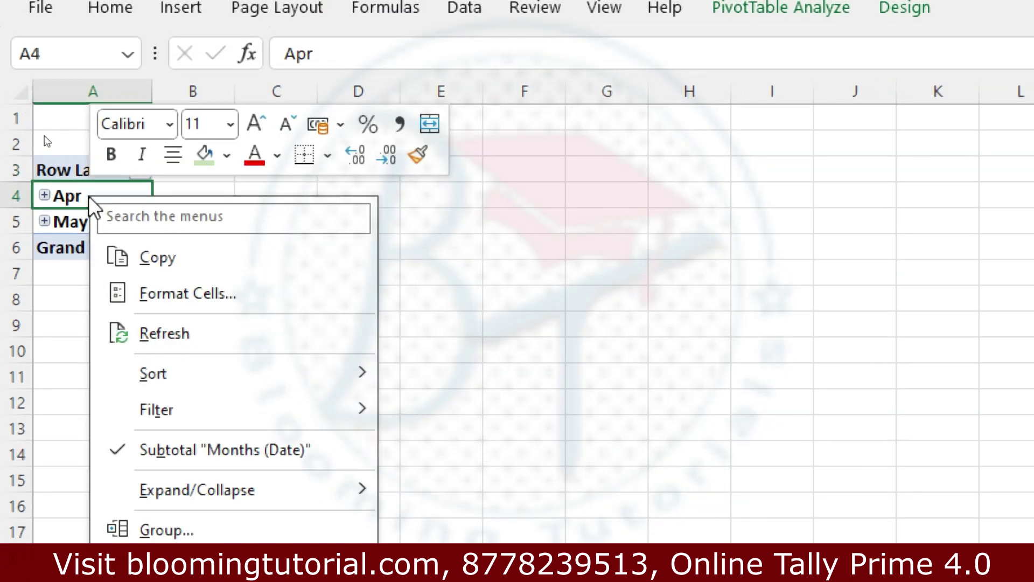
{"action": "left_click", "coordinate": [207, 534]}
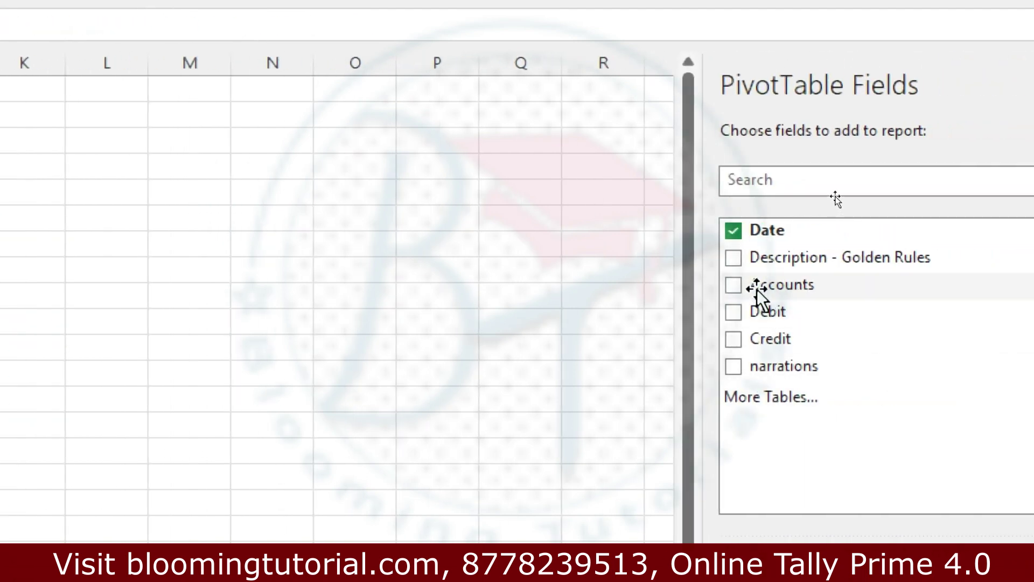
{"action": "left_click_drag", "start_coordinate": [757, 289], "coordinate": [858, 475]}
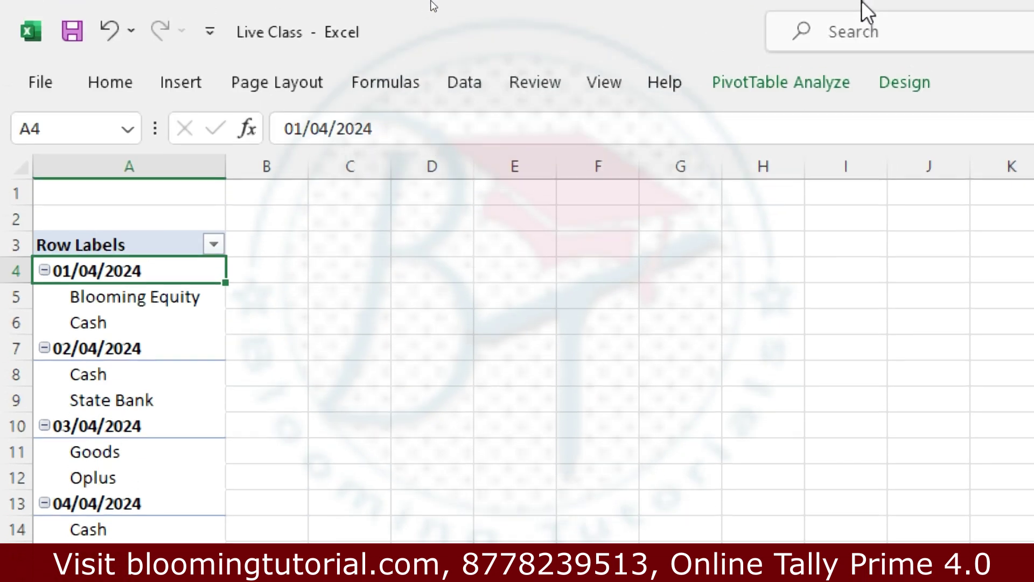
- Show the PivotTable in tabular form and turn off its subtotals
{"action": "left_click", "coordinate": [904, 94]}
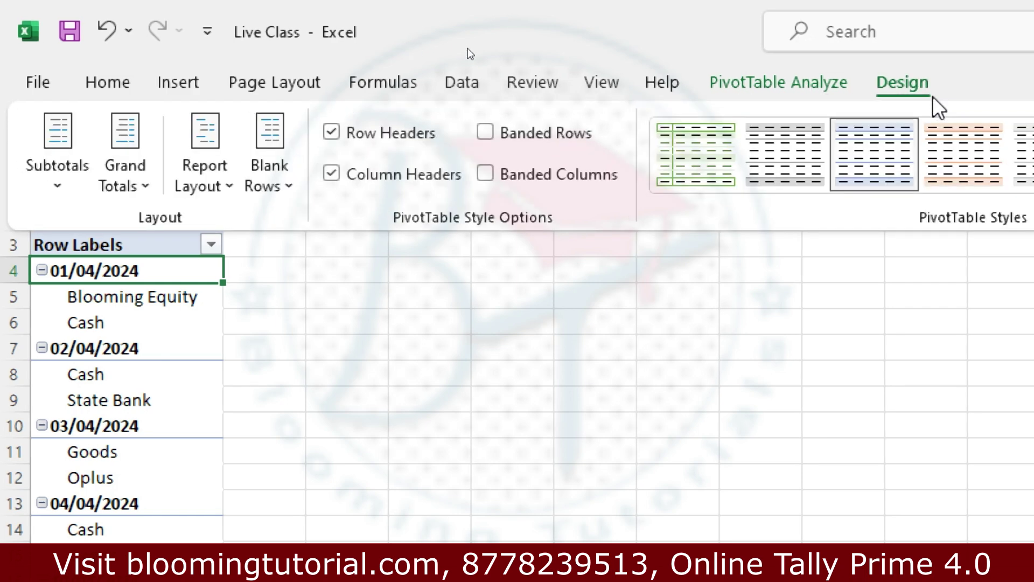
{"action": "left_click", "coordinate": [203, 176]}
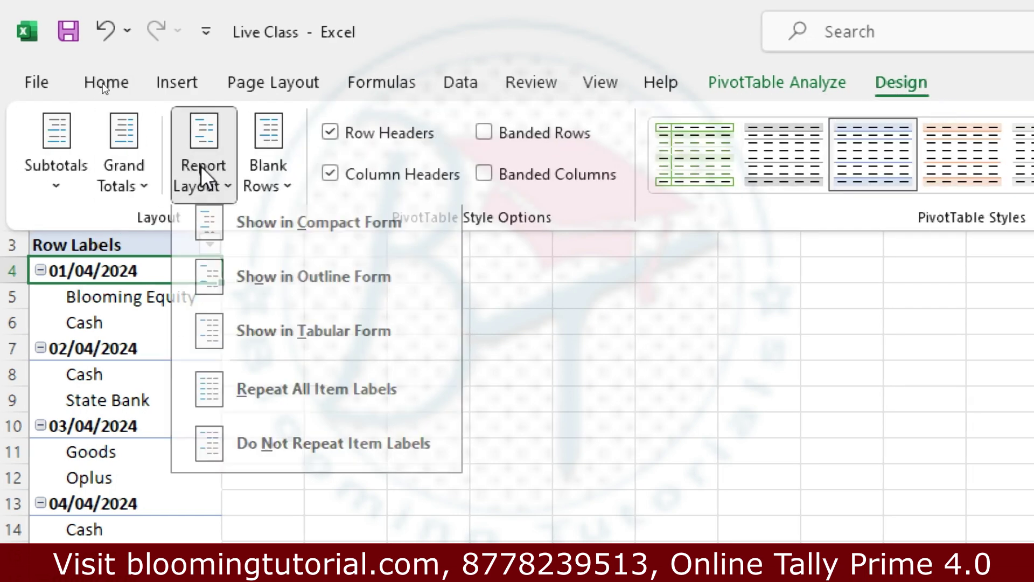
{"action": "left_click", "coordinate": [300, 349]}
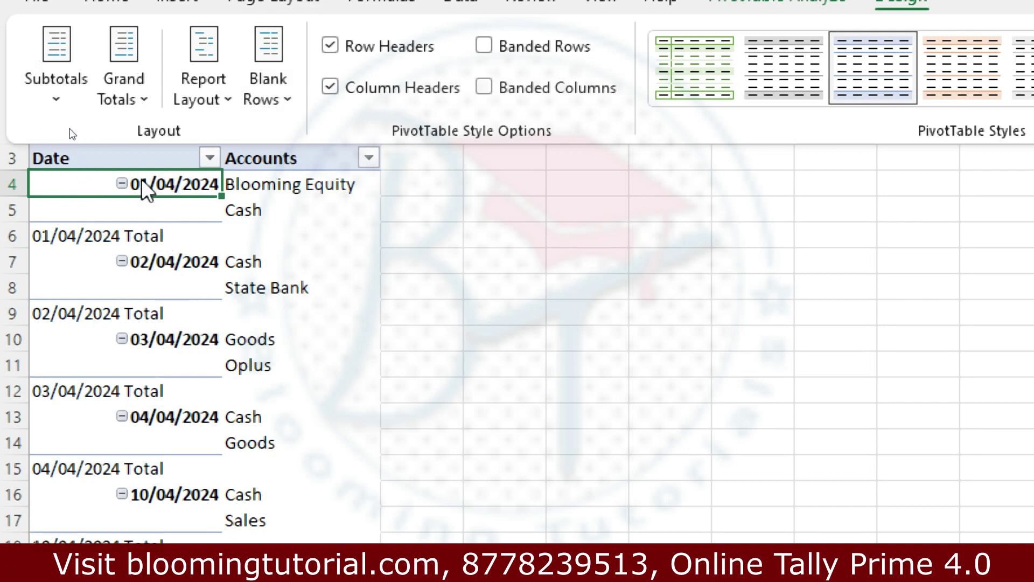
{"action": "left_click", "coordinate": [56, 95]}
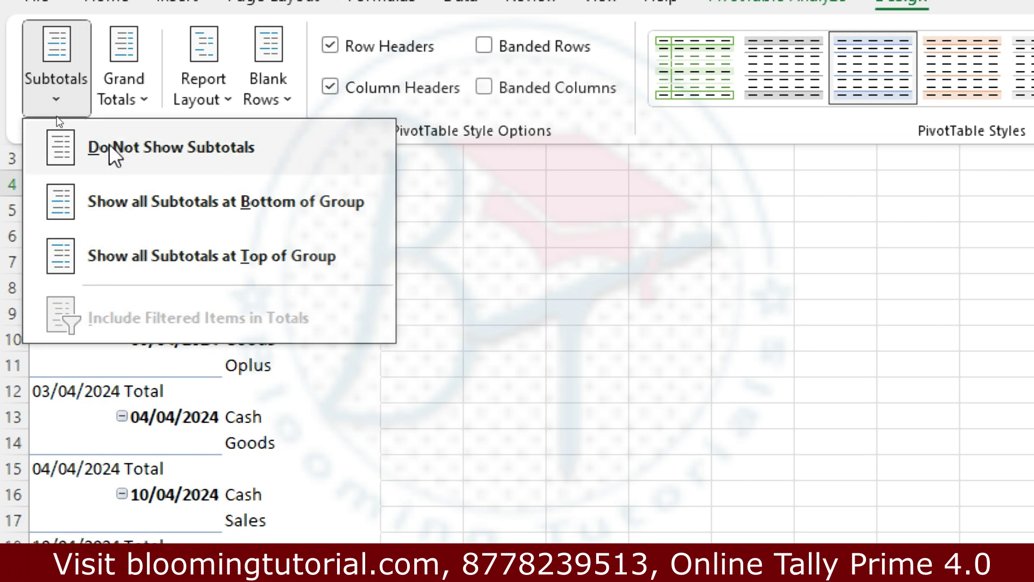
{"action": "left_click", "coordinate": [213, 168]}
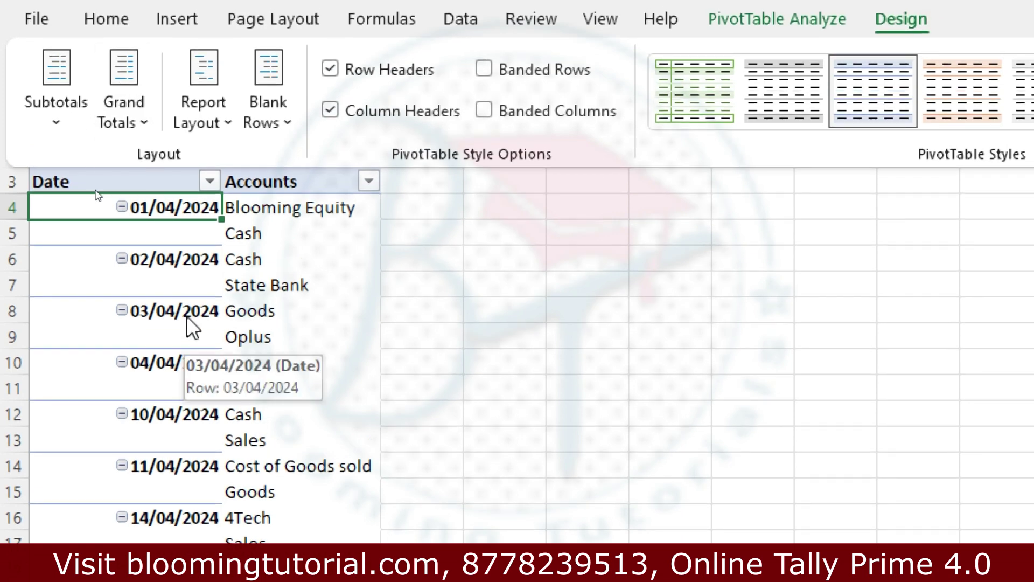
{"action": "left_click", "coordinate": [221, 120]}
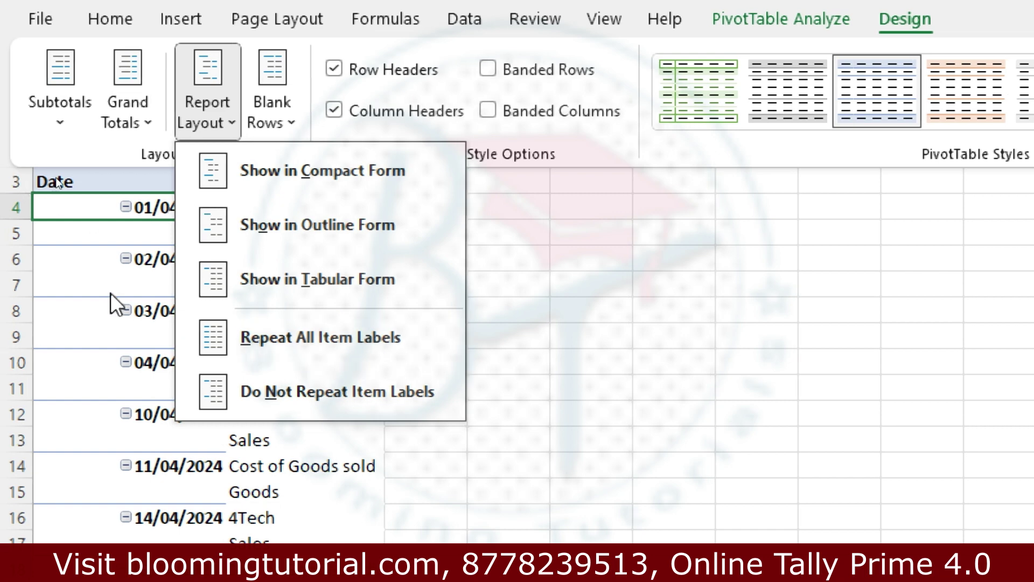
{"action": "left_click", "coordinate": [141, 277]}
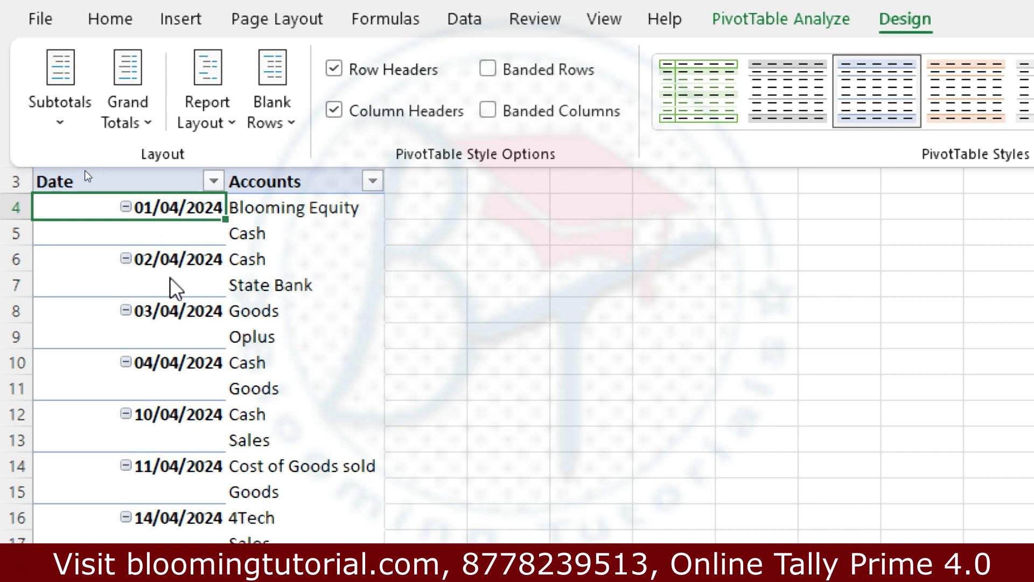
- Repeat all item labels in the PivotTable so every account row carries its date
{"action": "left_click", "coordinate": [170, 232]}
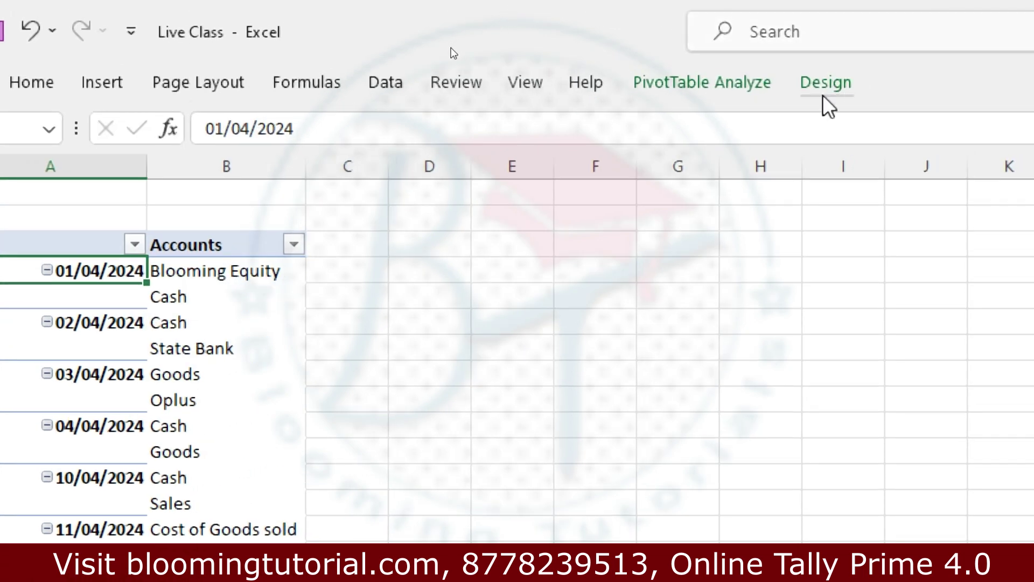
{"action": "left_click", "coordinate": [905, 38]}
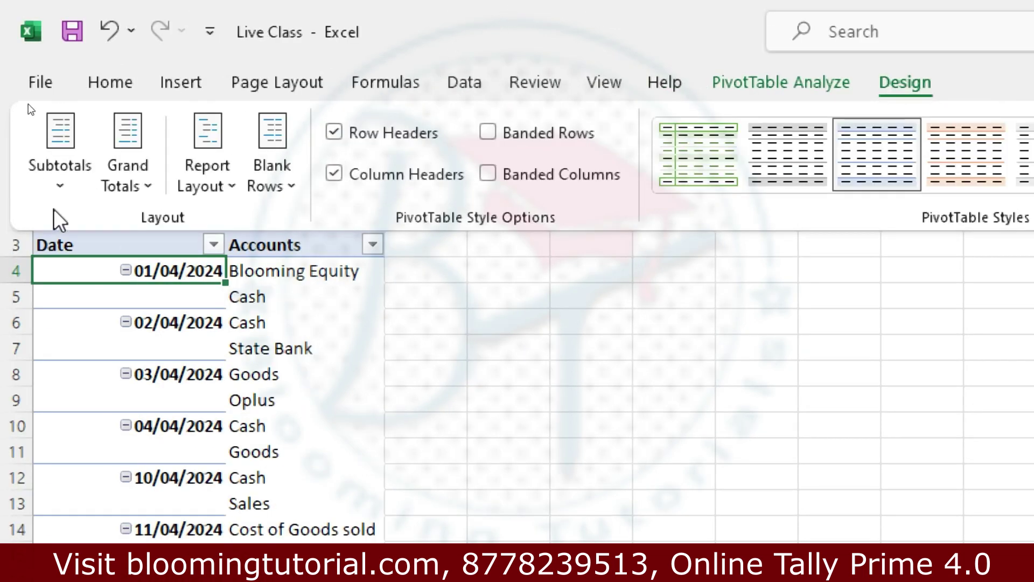
{"action": "left_click", "coordinate": [228, 176]}
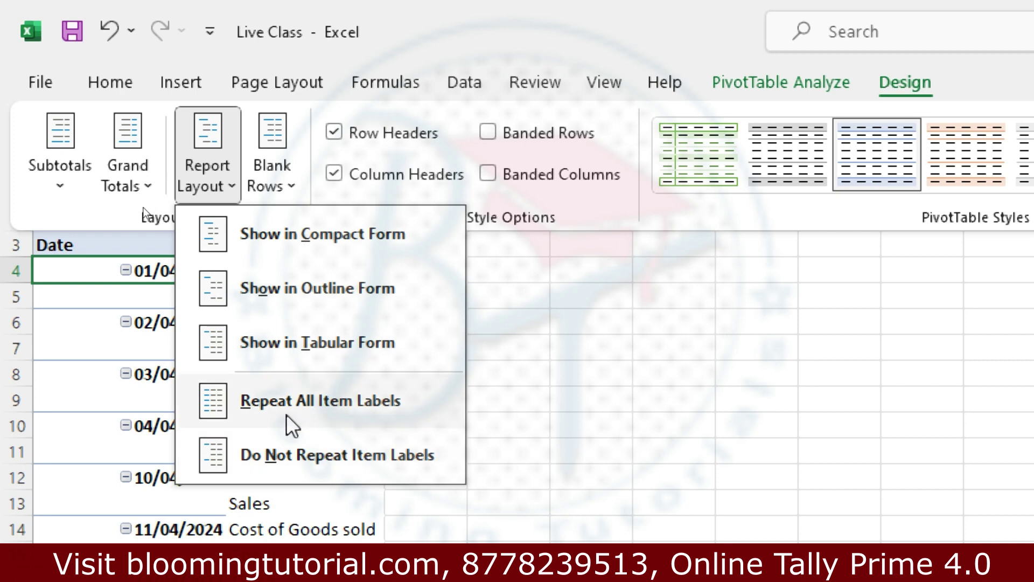
{"action": "left_click", "coordinate": [371, 422]}
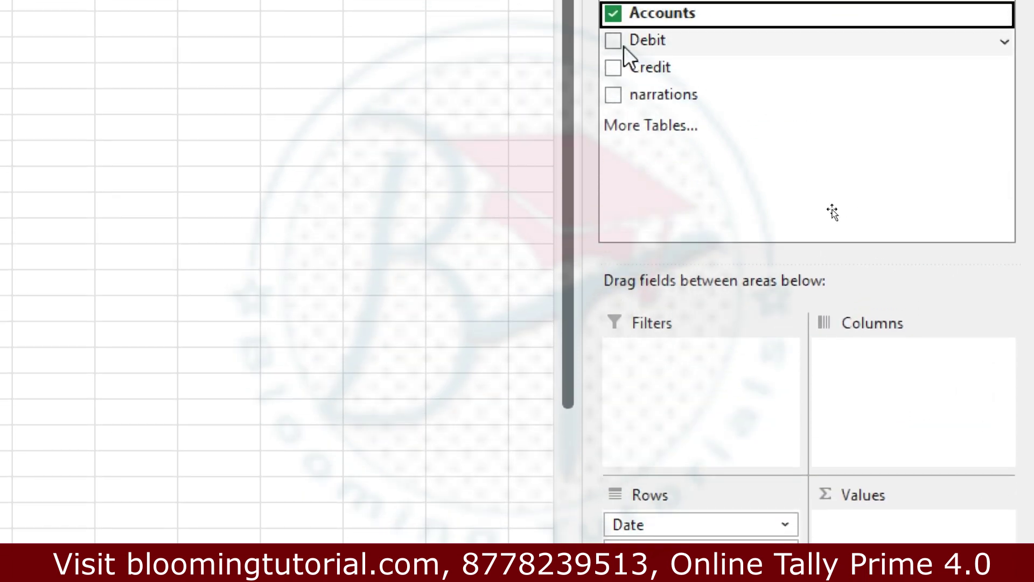
- Add the Debit and Credit fields to the PivotTable's values as sums
{"action": "left_click_drag", "start_coordinate": [635, 44], "coordinate": [936, 536]}
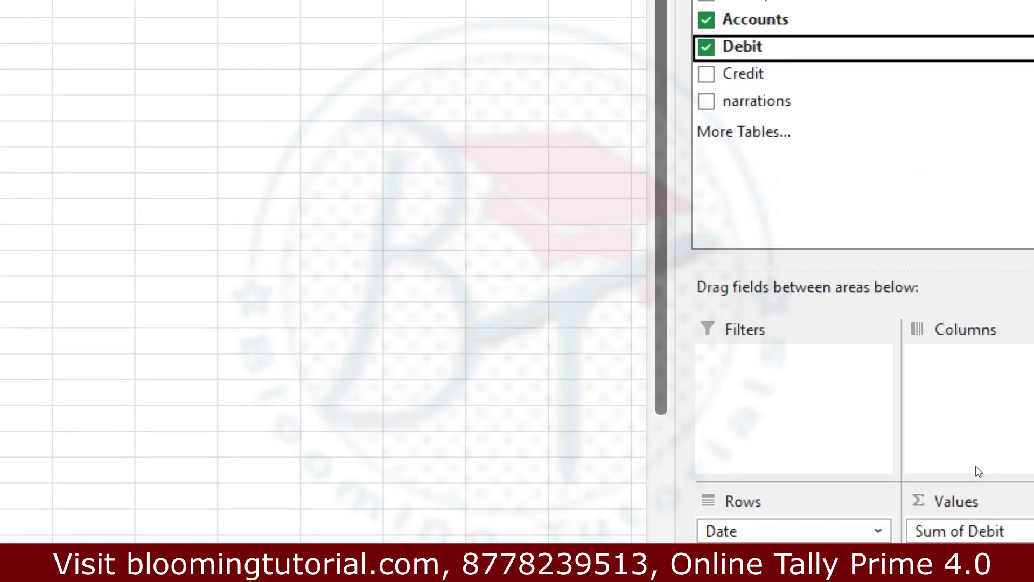
{"action": "left_click_drag", "start_coordinate": [744, 73], "coordinate": [961, 525]}
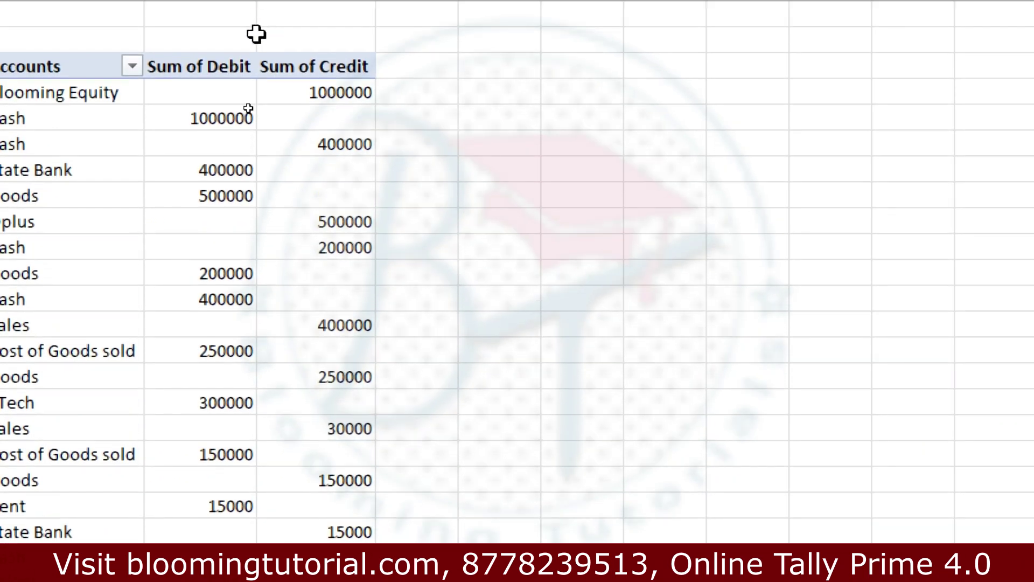
{"action": "mouse_move", "coordinate": [231, 113]}
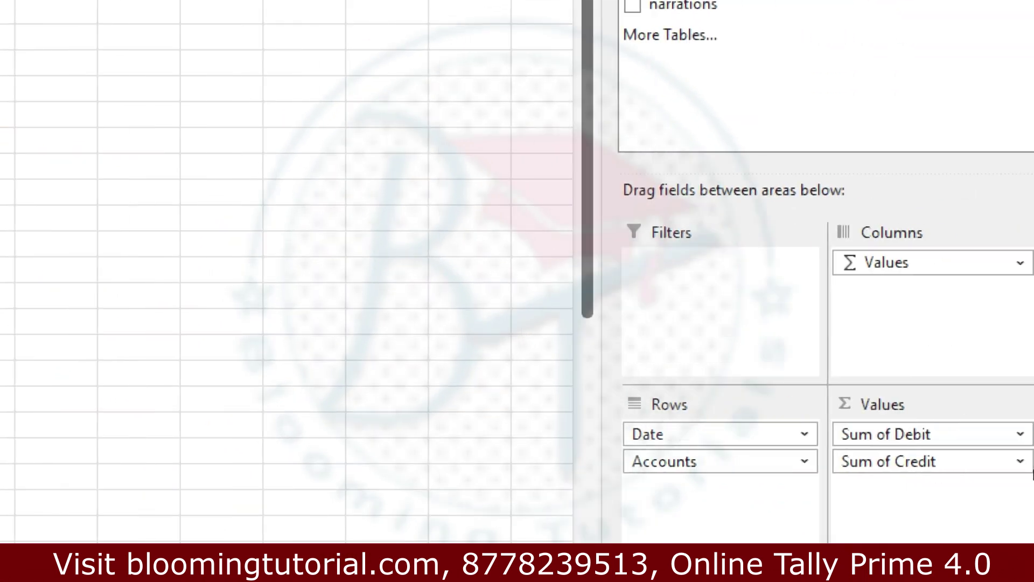
- Format the Sum of Debit value field as Number with the 1000 separator and 0 decimal places
{"action": "left_click", "coordinate": [1001, 434]}
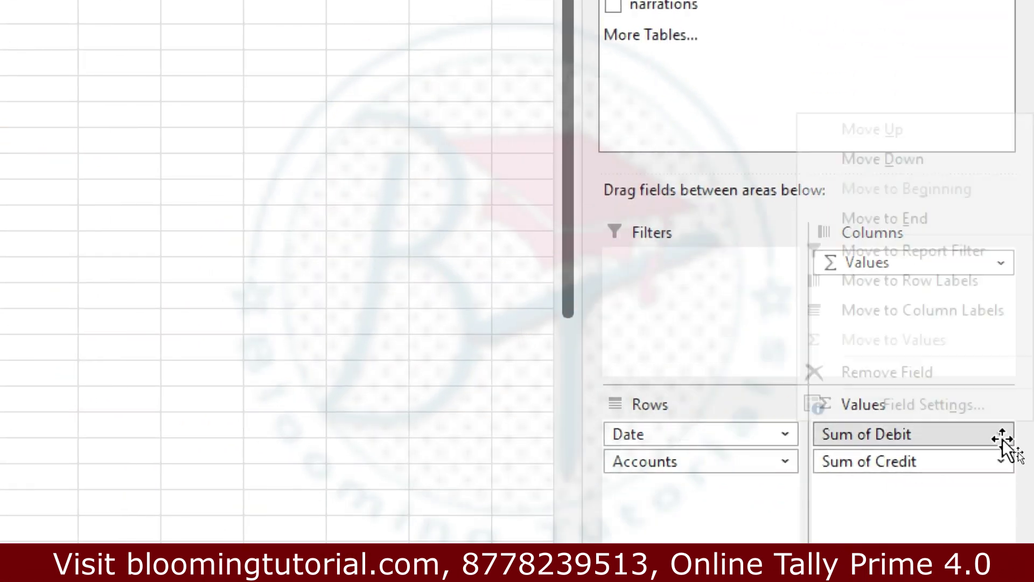
{"action": "left_click", "coordinate": [946, 413]}
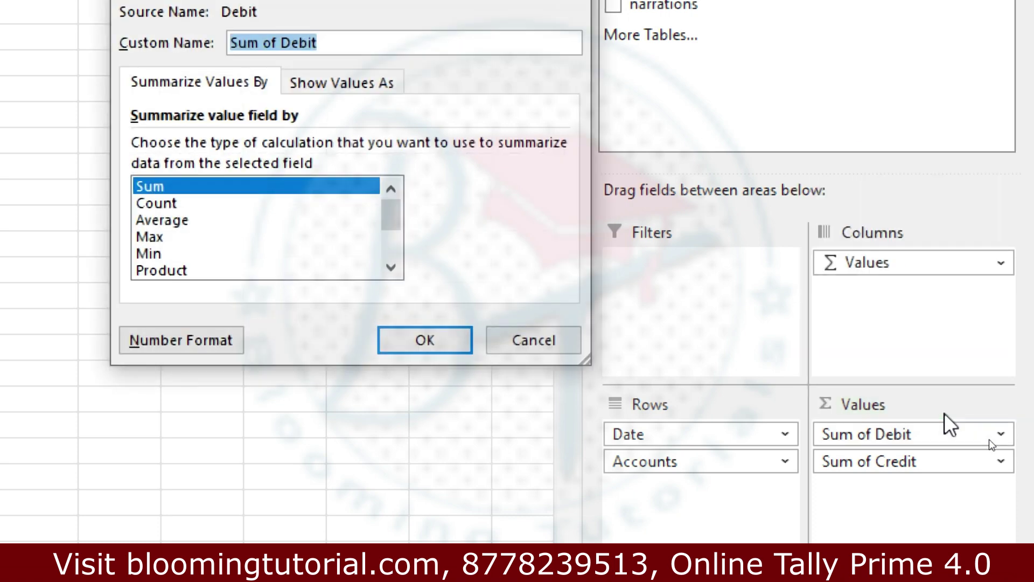
{"action": "left_click", "coordinate": [236, 342]}
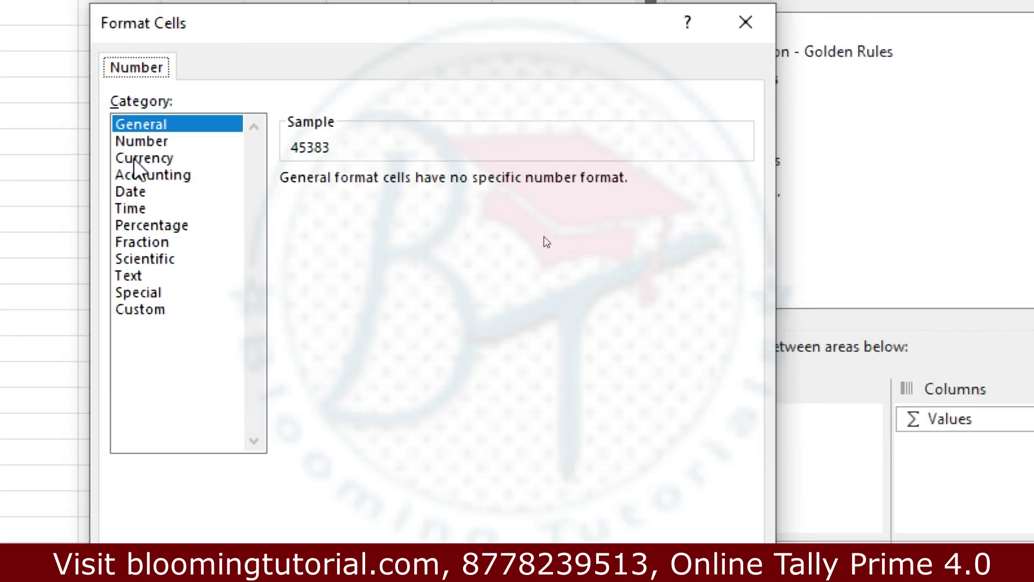
{"action": "left_click", "coordinate": [142, 143]}
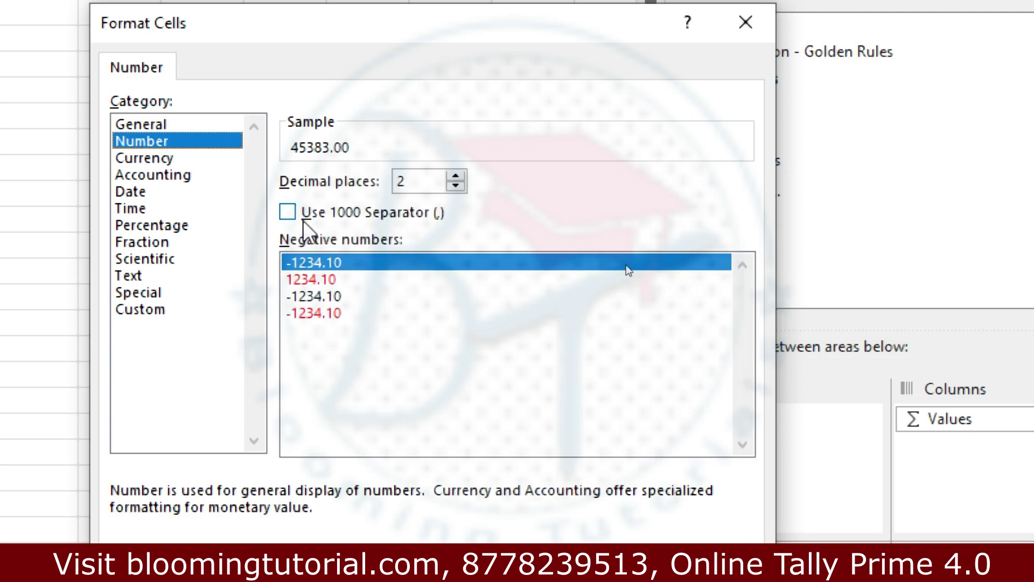
{"action": "left_click", "coordinate": [287, 213]}
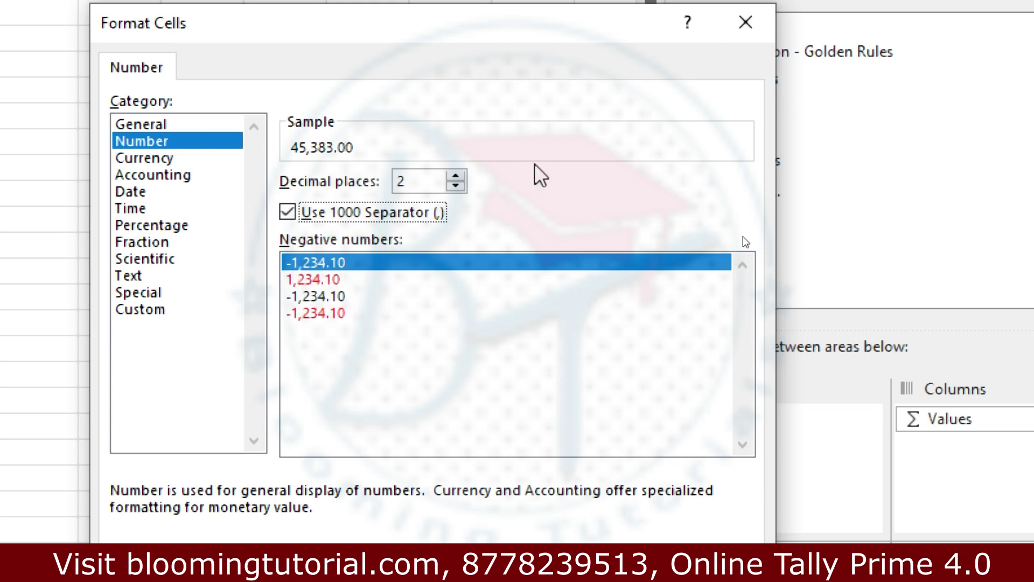
{"action": "left_click", "coordinate": [456, 186]}
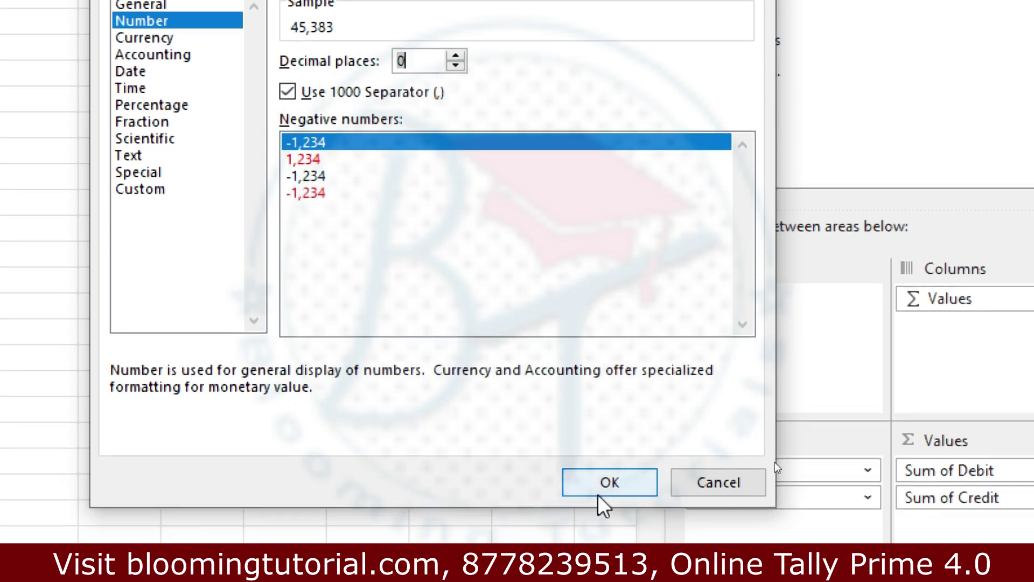
{"action": "left_click", "coordinate": [600, 493]}
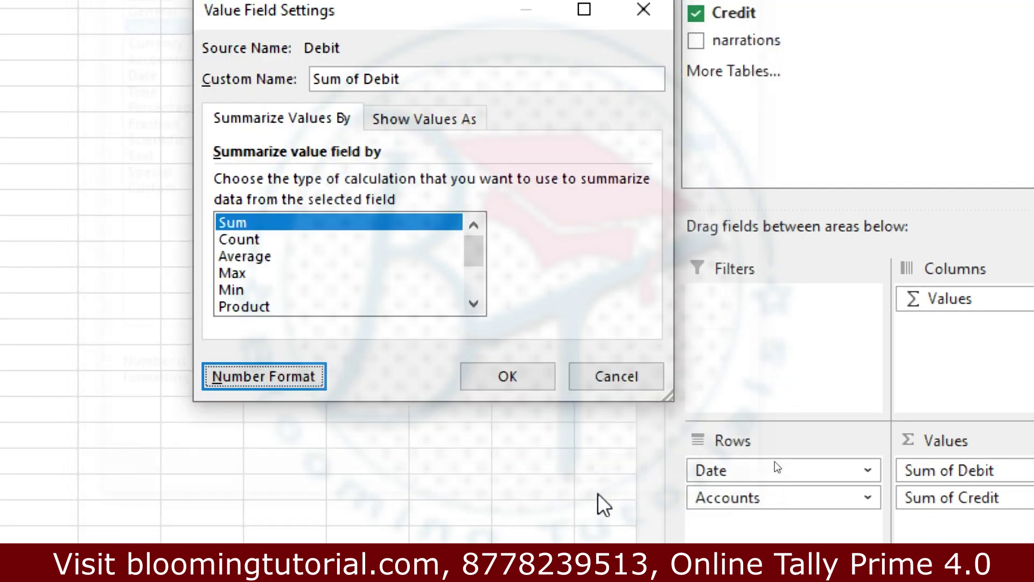
{"action": "left_click", "coordinate": [510, 376]}
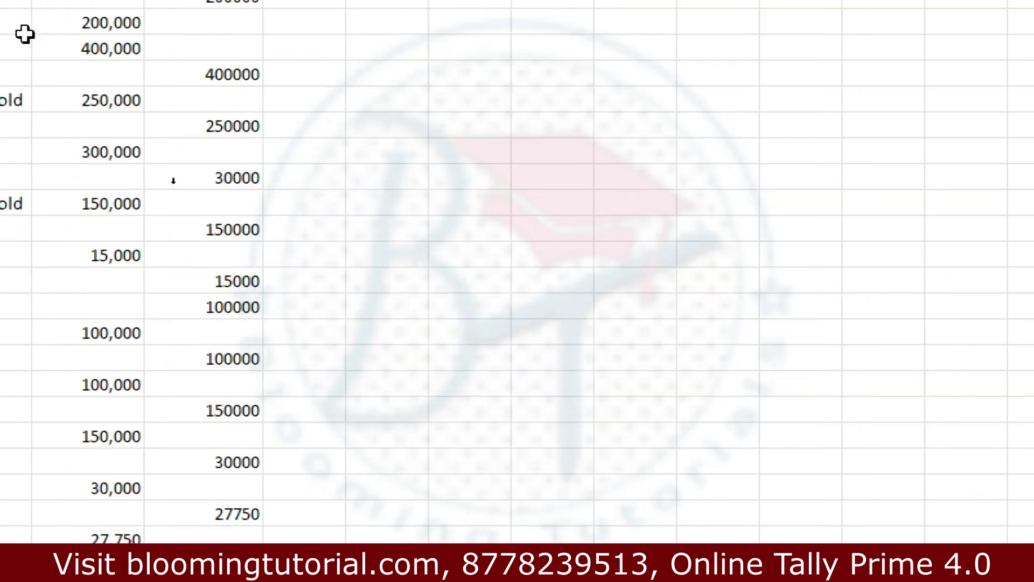
- Format the Sum of Credit value field as Number with the 1000 separator and no decimal places
{"action": "left_click", "coordinate": [290, 144]}
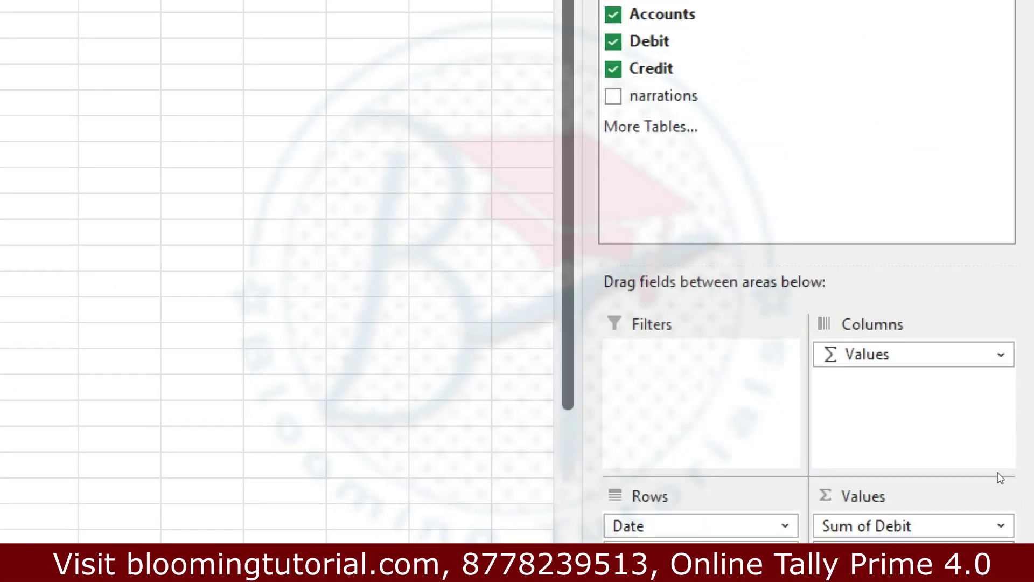
{"action": "left_click", "coordinate": [996, 539]}
{"action": "left_click", "coordinate": [911, 512]}
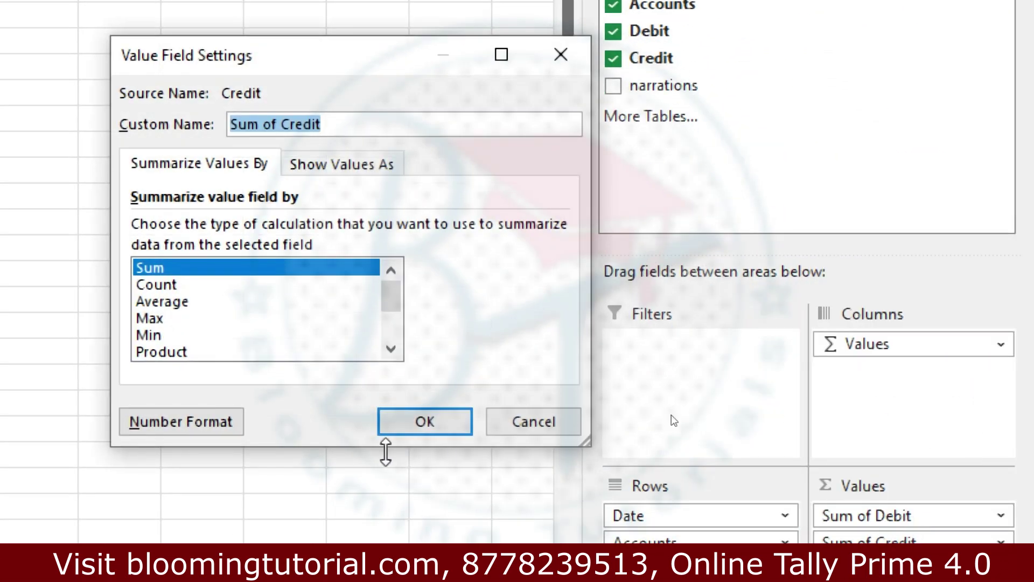
{"action": "left_click", "coordinate": [194, 423]}
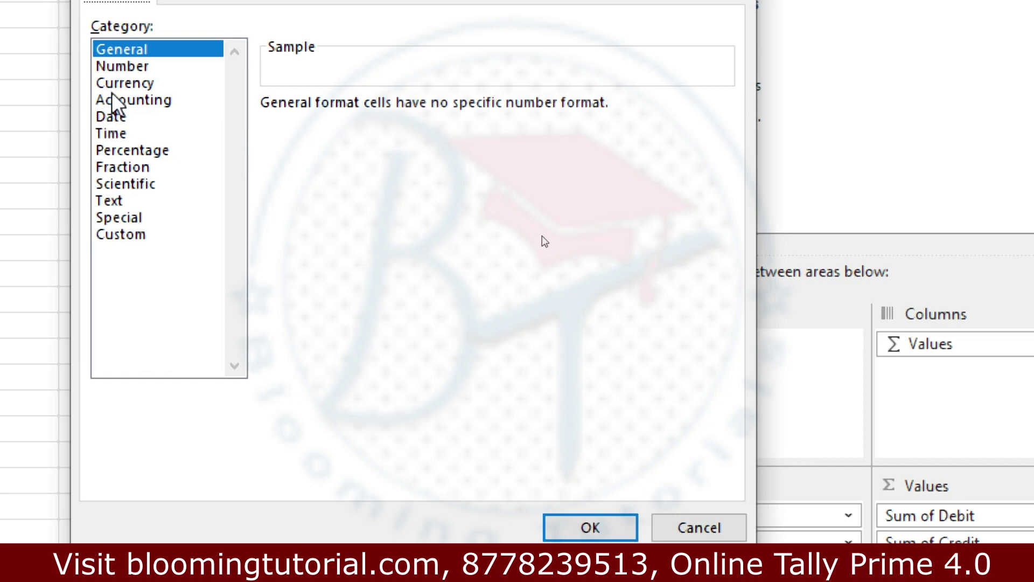
{"action": "left_click", "coordinate": [122, 67]}
{"action": "left_click", "coordinate": [311, 139]}
{"action": "left_click", "coordinate": [436, 110]}
{"action": "left_click", "coordinate": [437, 110]}
{"action": "left_click", "coordinate": [590, 527]}
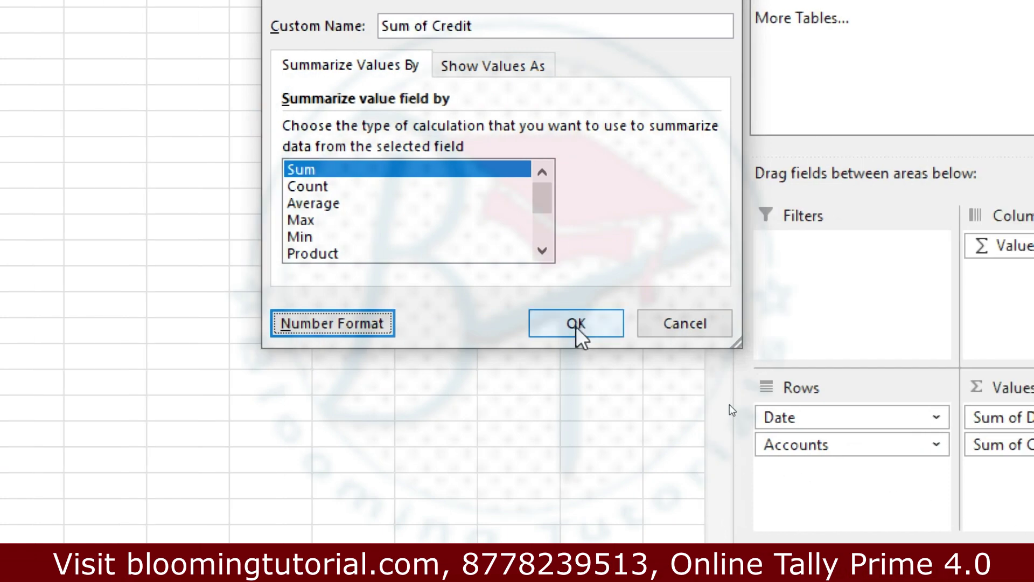
{"action": "left_click", "coordinate": [576, 326]}
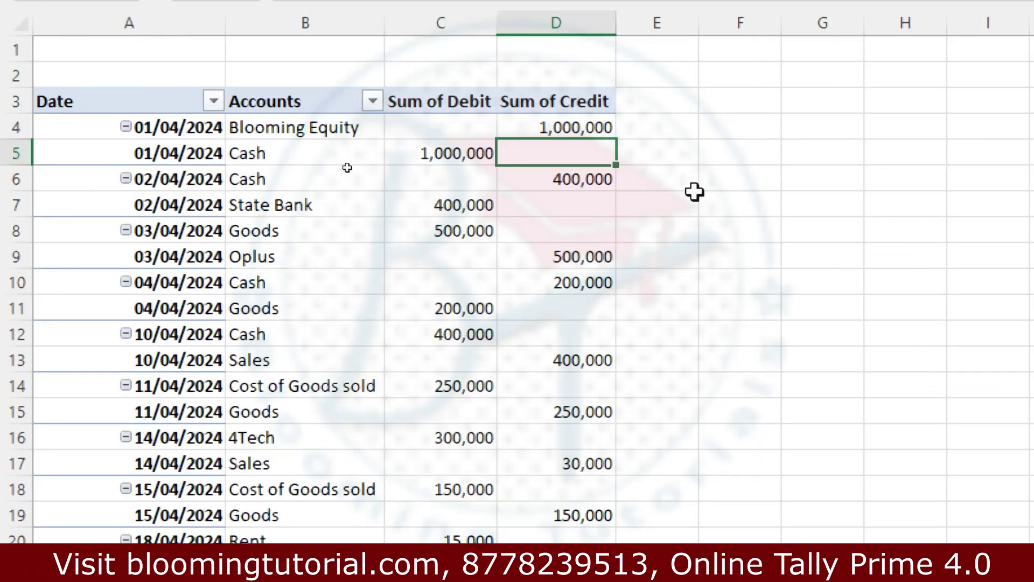
- Insert a calculated field named Balance into the PivotTable with the formula = Debit - Credit
{"action": "left_click", "coordinate": [598, 127]}
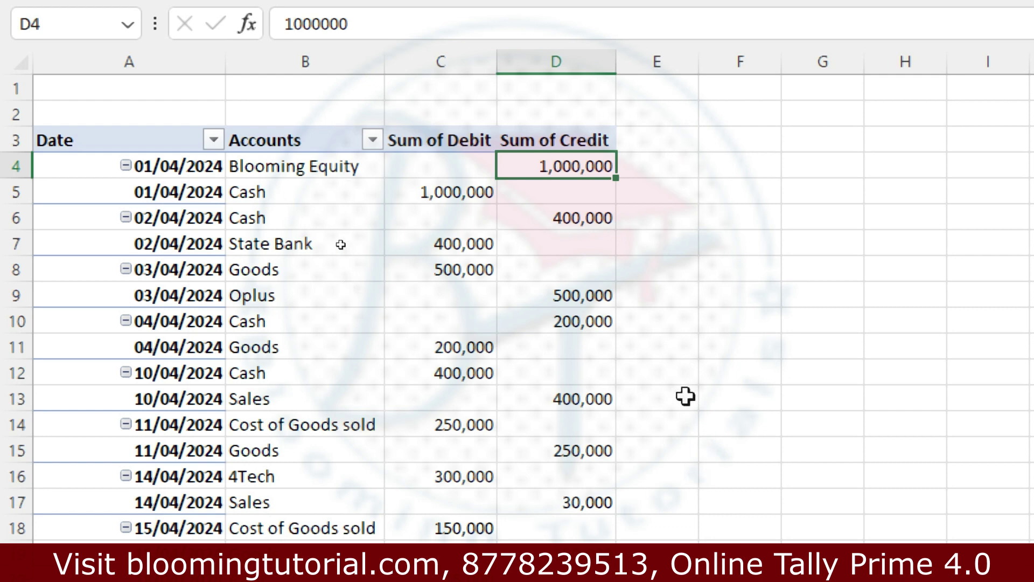
{"action": "mouse_move", "coordinate": [576, 170]}
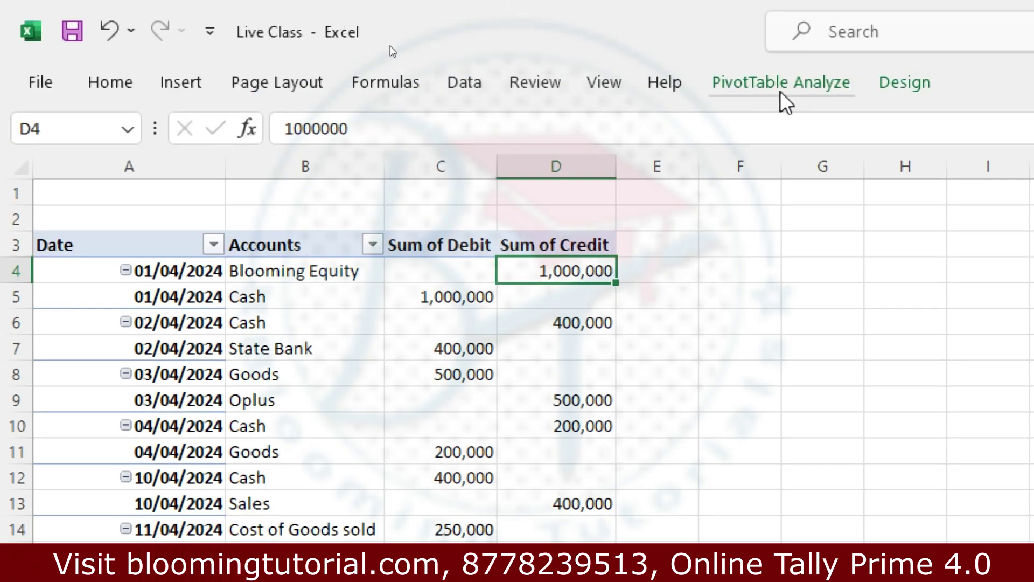
{"action": "left_click", "coordinate": [779, 93]}
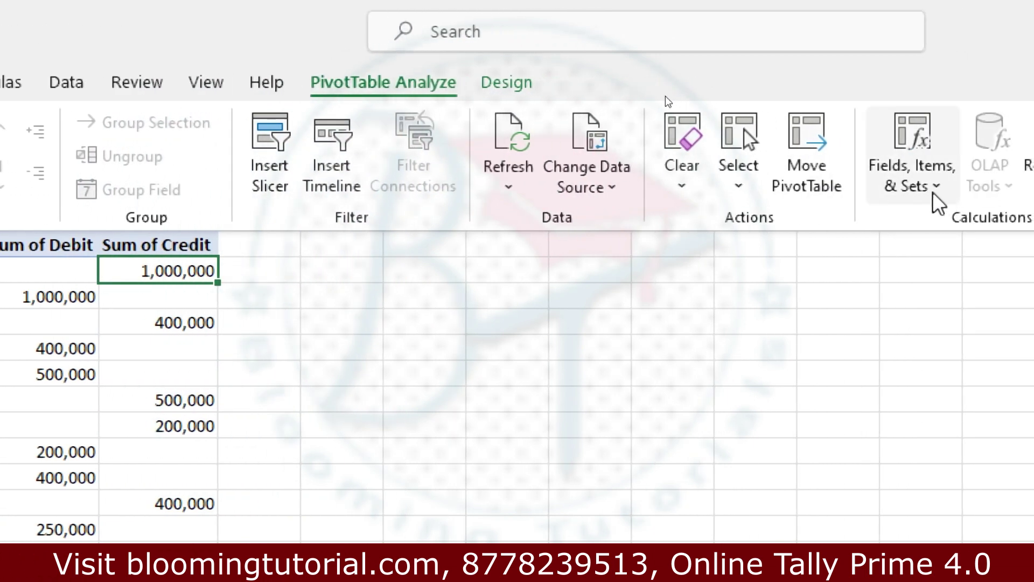
{"action": "left_click", "coordinate": [937, 194]}
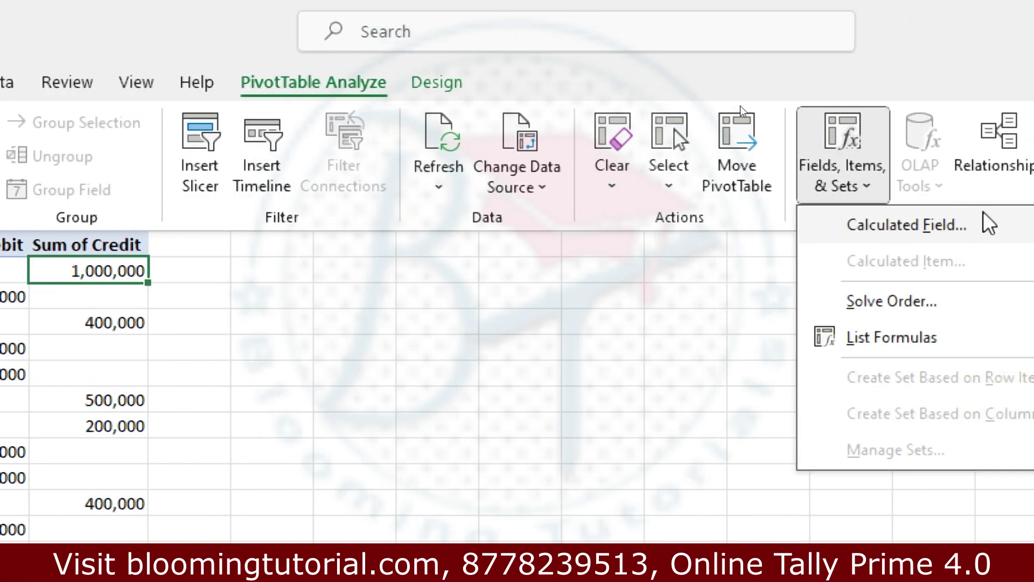
{"action": "left_click", "coordinate": [937, 227]}
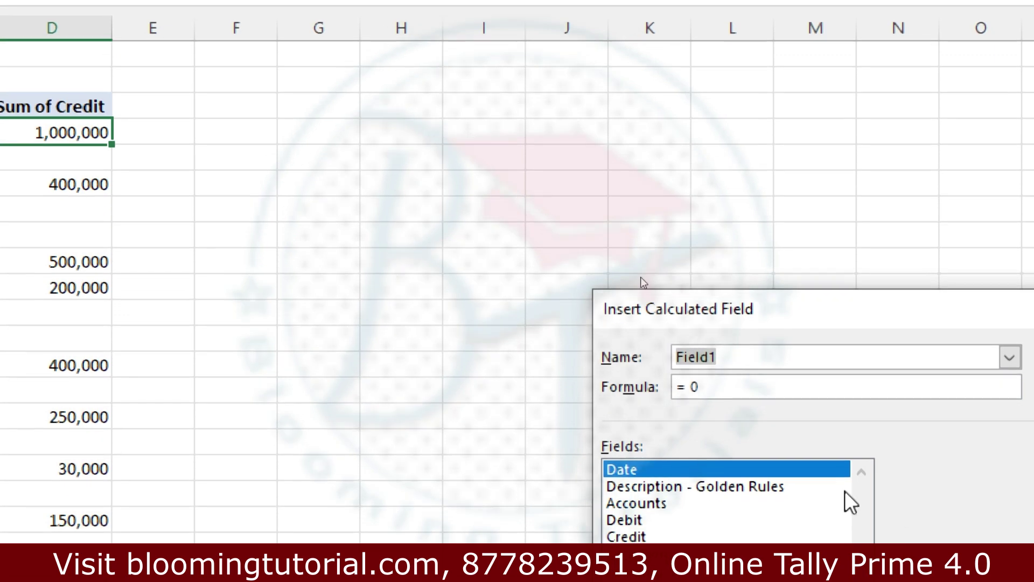
{"action": "type", "text": "Balance"}
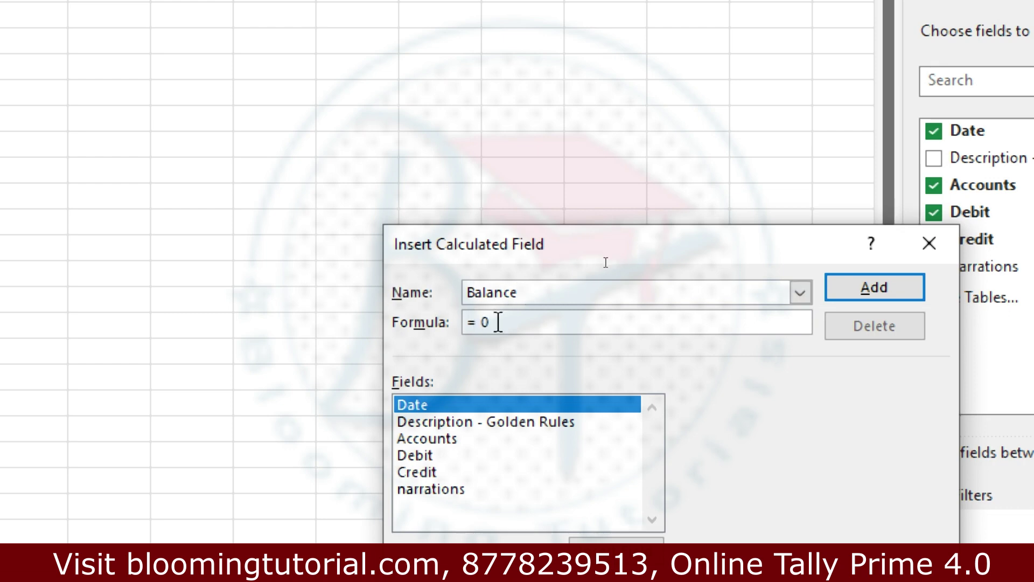
{"action": "key", "text": "BackSpace"}
{"action": "left_click", "coordinate": [461, 429]}
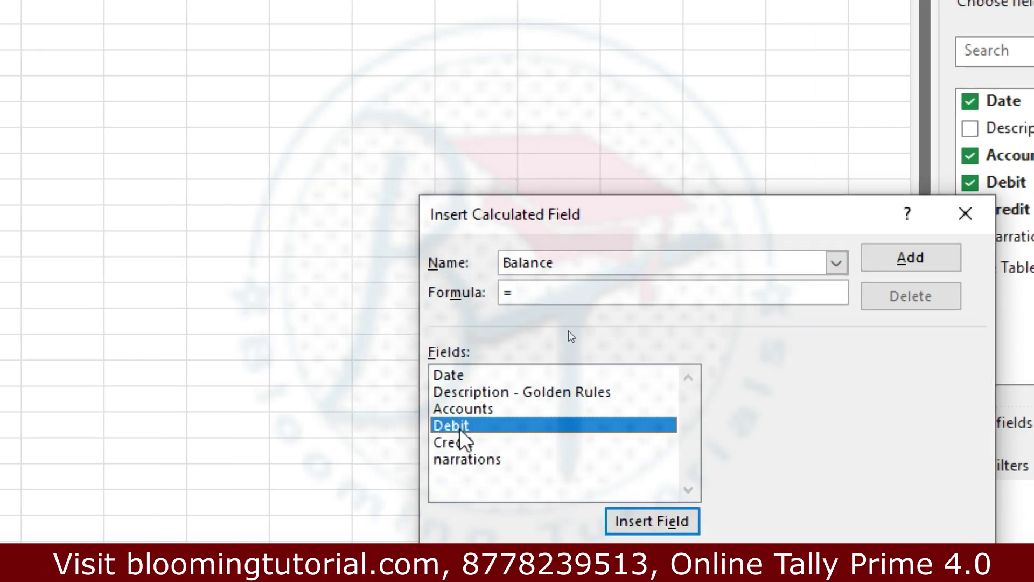
{"action": "left_click", "coordinate": [682, 523]}
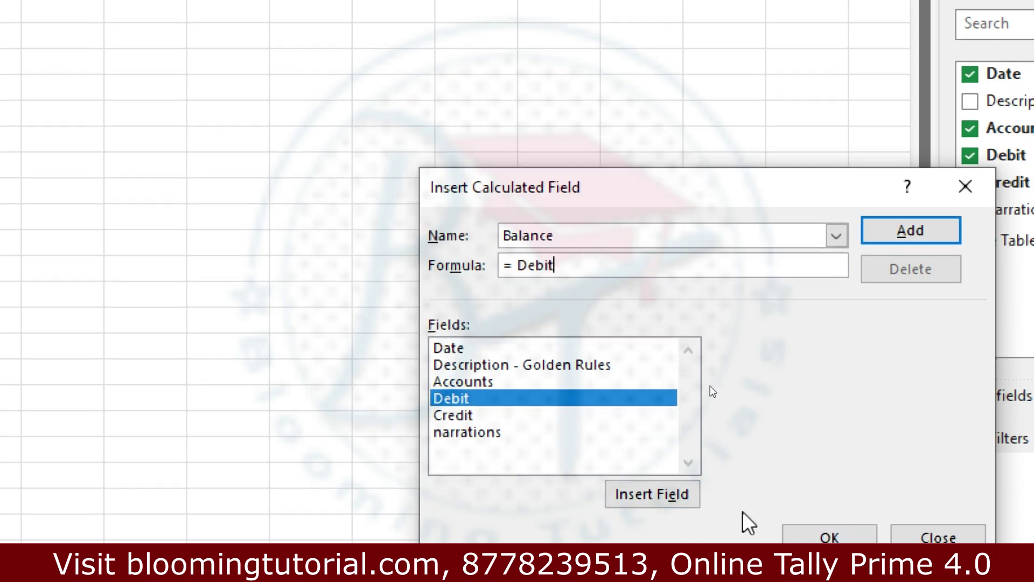
{"action": "type", "text": "-"}
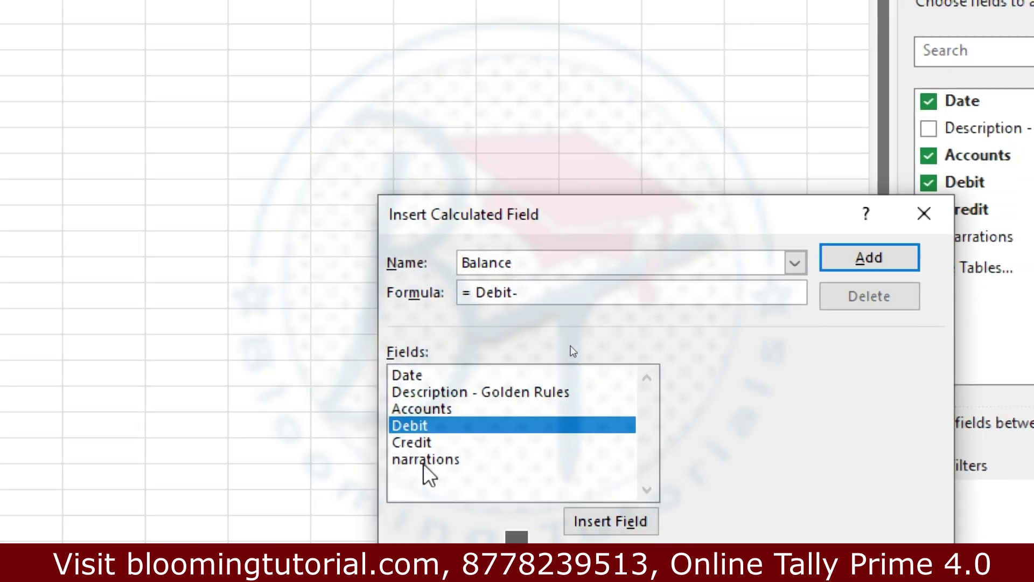
{"action": "left_click", "coordinate": [416, 444]}
{"action": "left_click", "coordinate": [619, 531]}
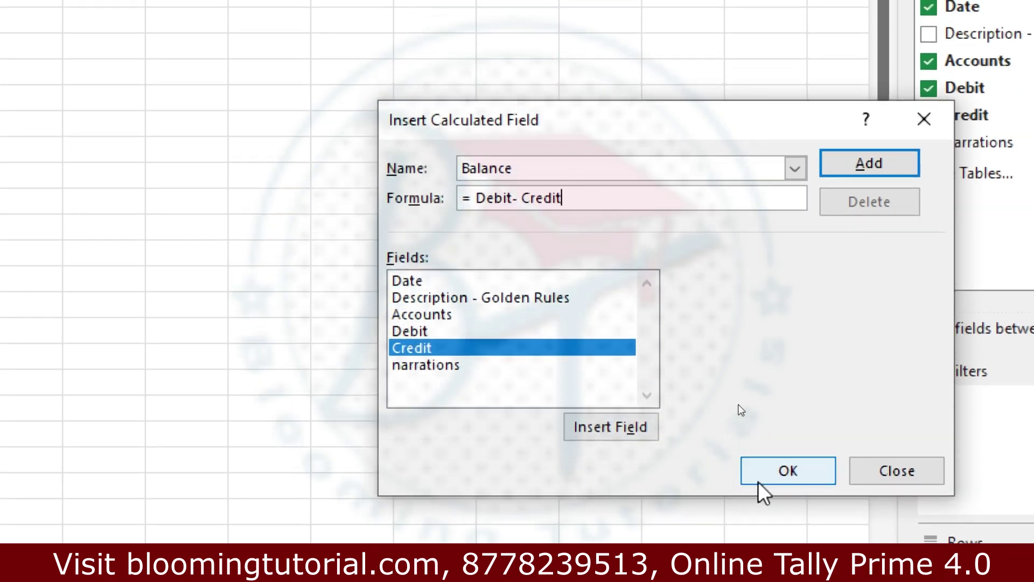
{"action": "left_click", "coordinate": [769, 566]}
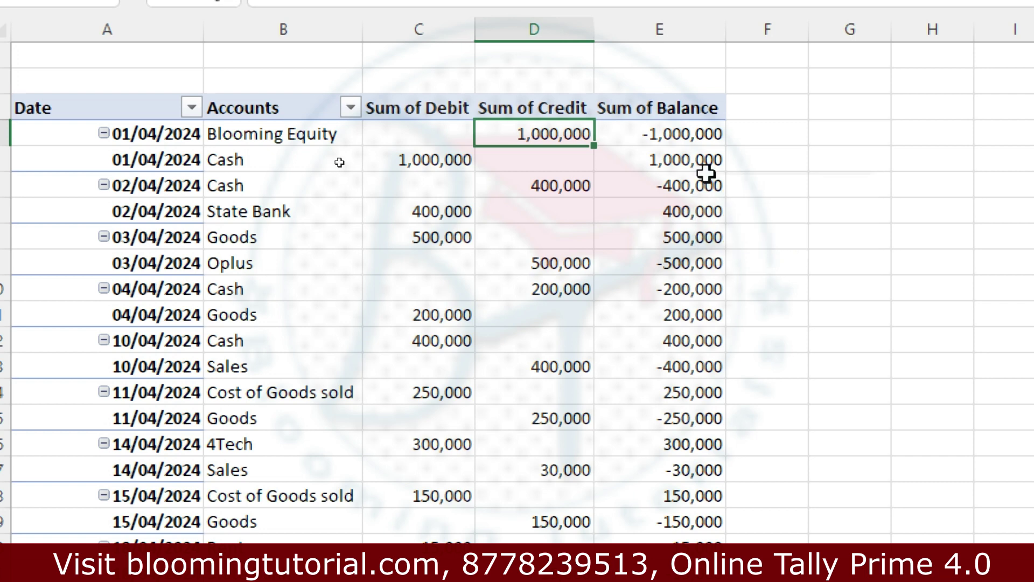
- Compare the Sum of Balance values with the debit and credit amounts of the first ledger entries
{"action": "left_click", "coordinate": [393, 130]}
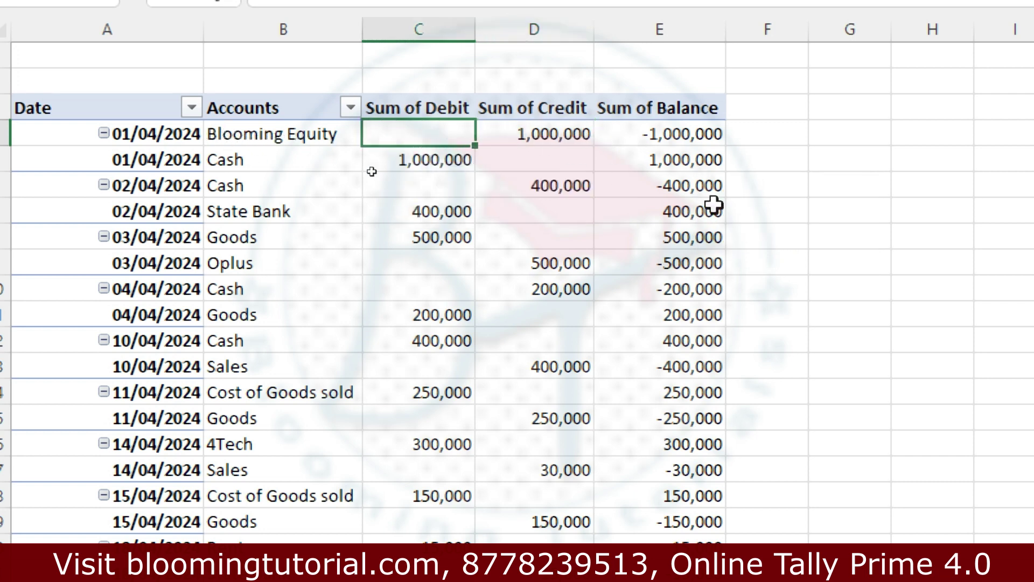
{"action": "left_click", "coordinate": [411, 159]}
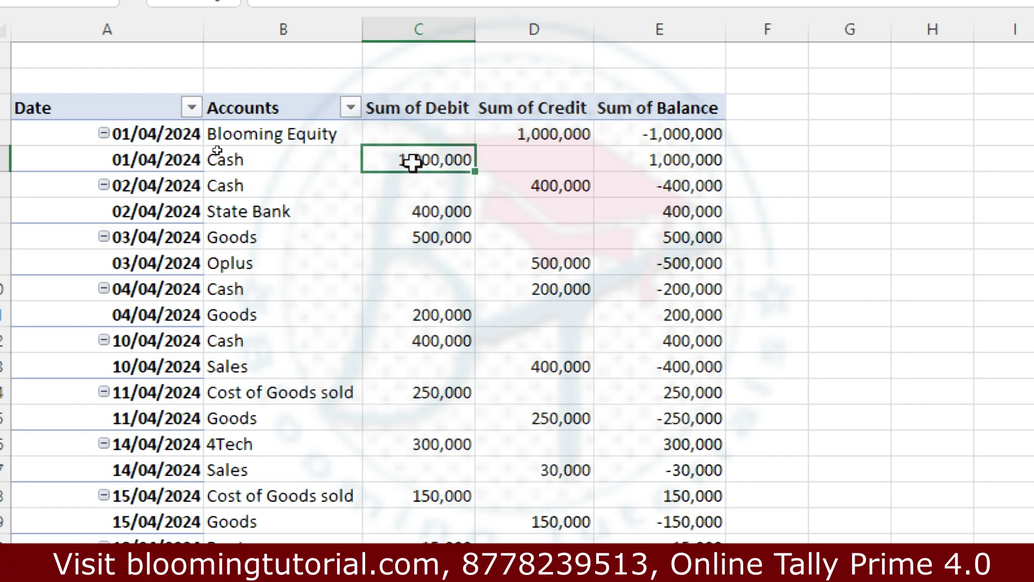
{"action": "left_click", "coordinate": [530, 161]}
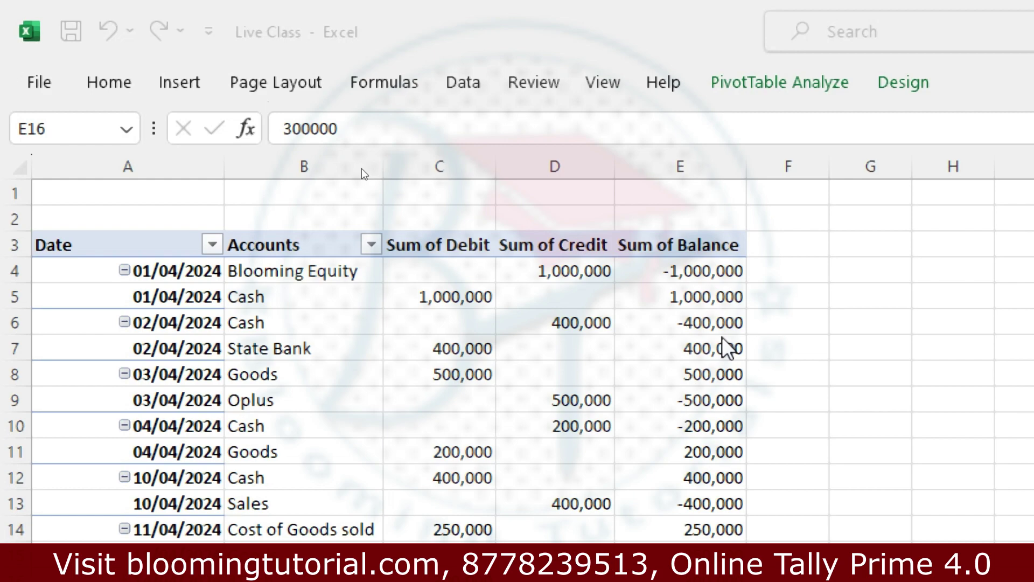
{"action": "left_click", "coordinate": [722, 378]}
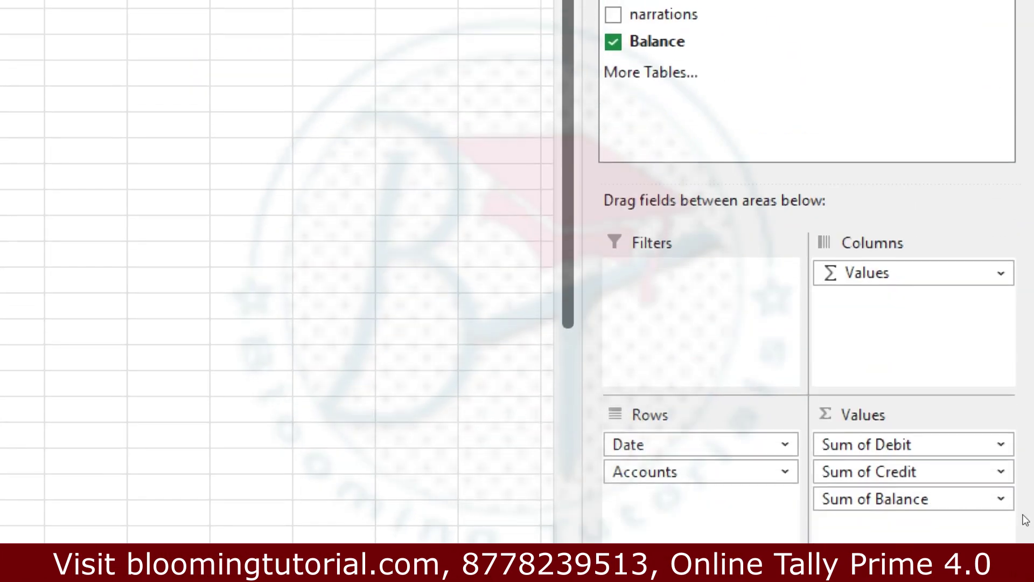
- Format the Sum of Balance value field as Accounting with 0 decimal places and no currency symbol
{"action": "left_click", "coordinate": [985, 492]}
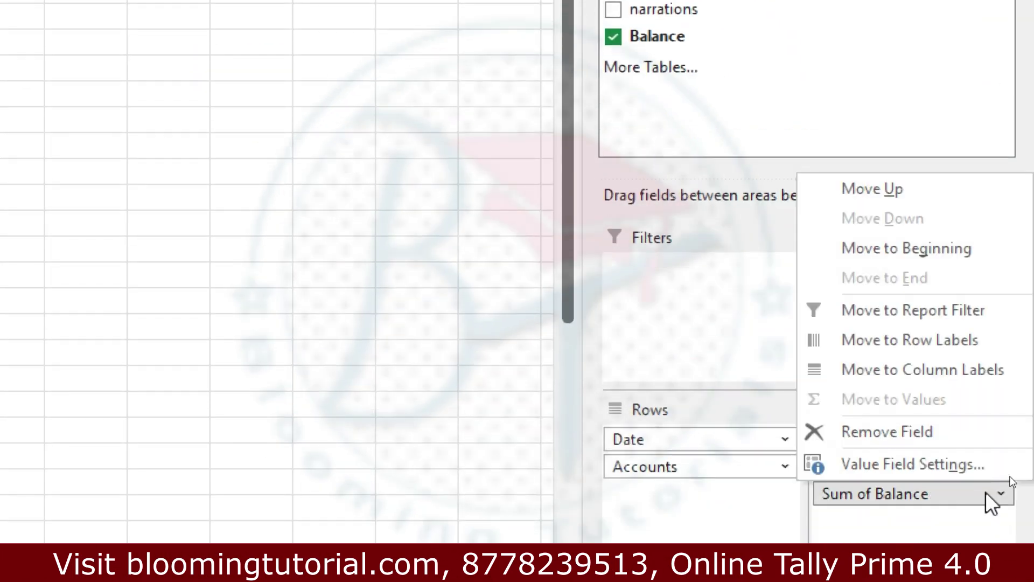
{"action": "left_click", "coordinate": [948, 473]}
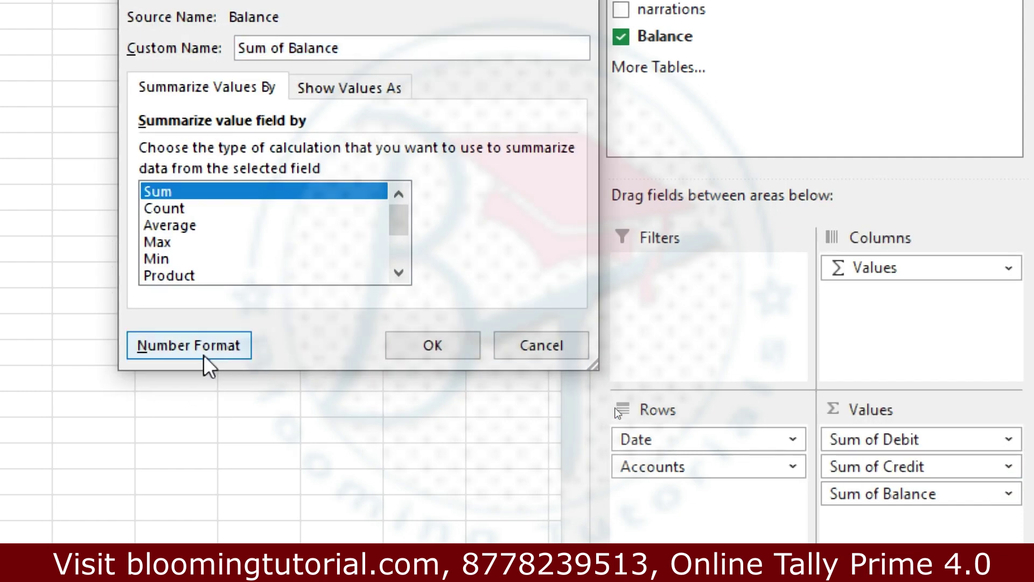
{"action": "left_click", "coordinate": [205, 353]}
{"action": "left_click", "coordinate": [108, 209]}
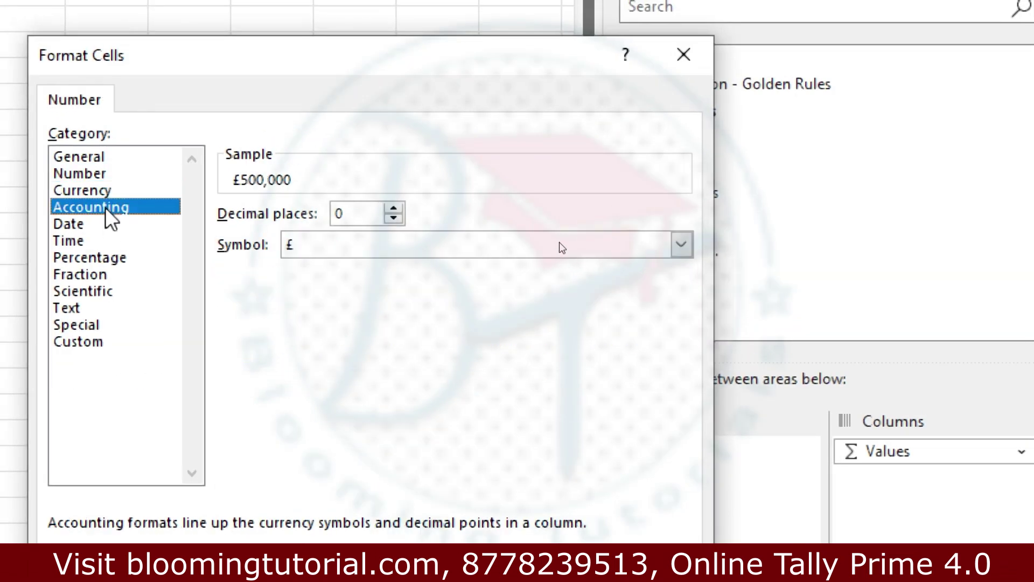
{"action": "left_click", "coordinate": [415, 247]}
{"action": "left_click", "coordinate": [390, 272]}
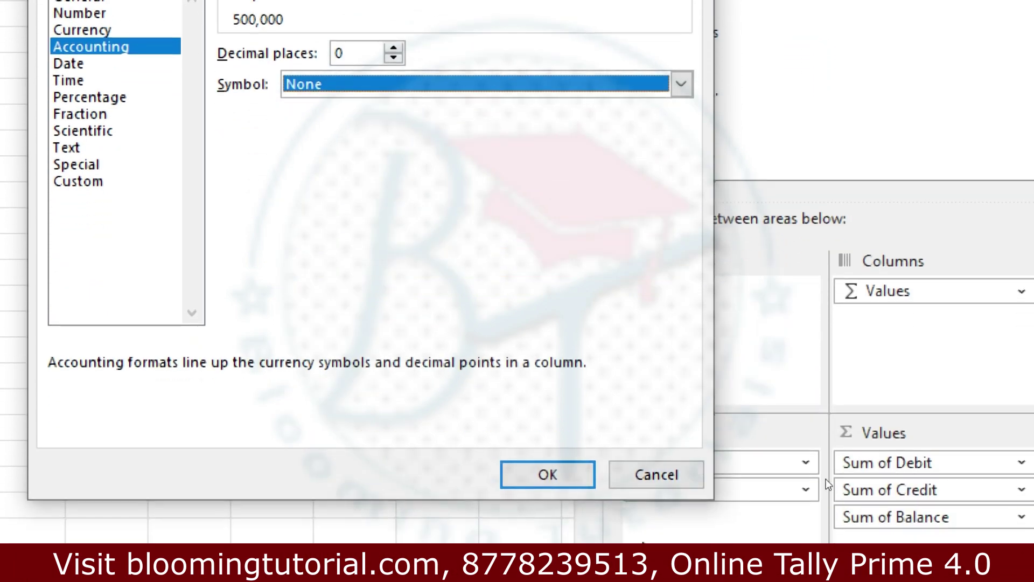
{"action": "left_click", "coordinate": [561, 464]}
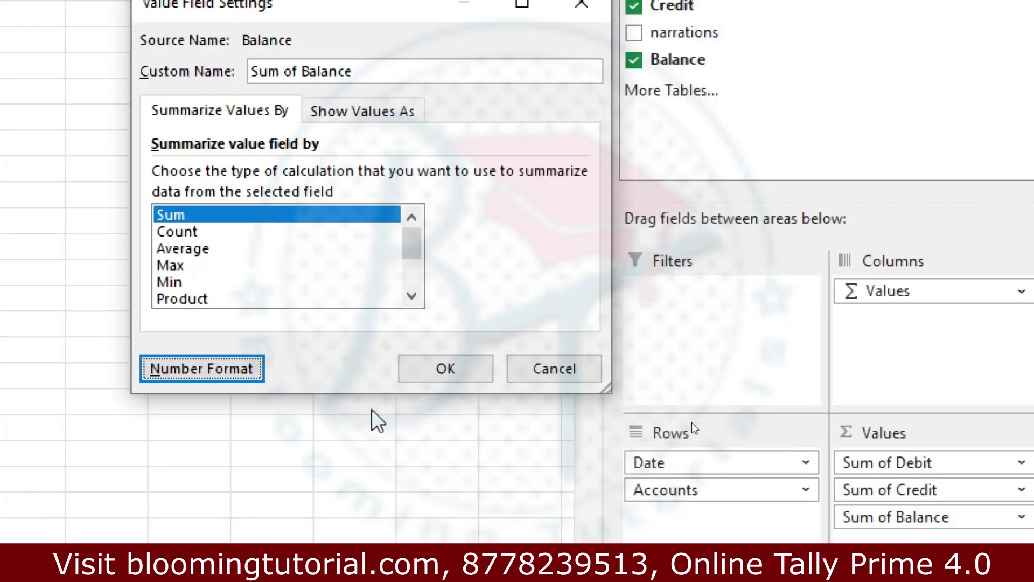
{"action": "left_click", "coordinate": [455, 372]}
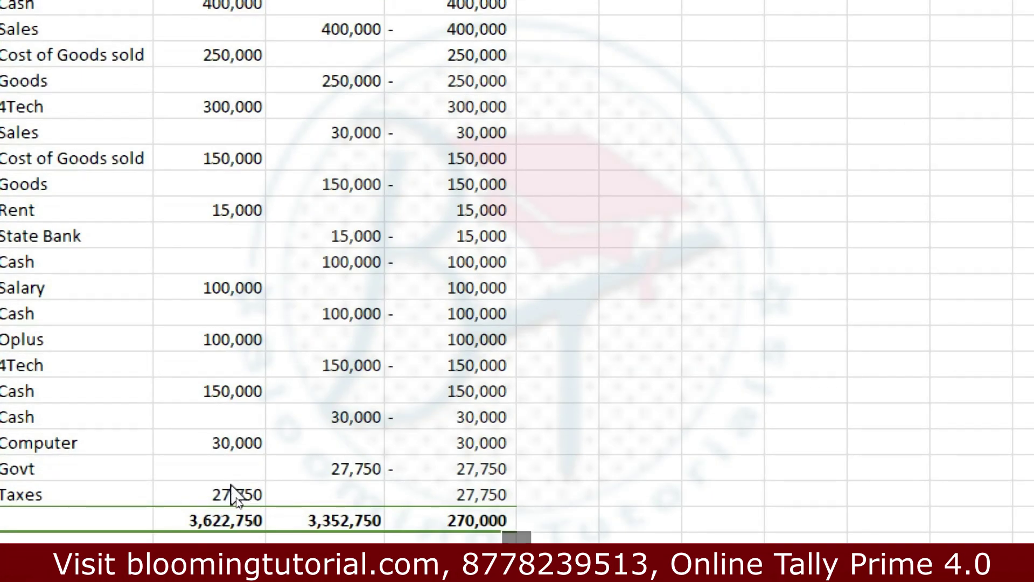
- Compare the debit and credit grand totals and check the mid-April ledger entries for a mismatched amount
{"action": "left_click", "coordinate": [225, 522]}
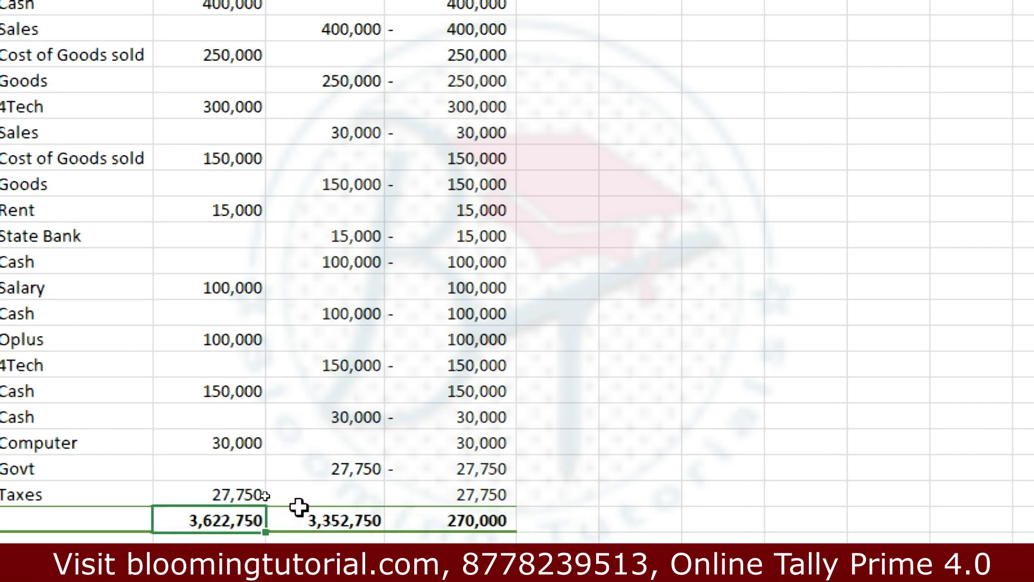
{"action": "left_click", "coordinate": [316, 525]}
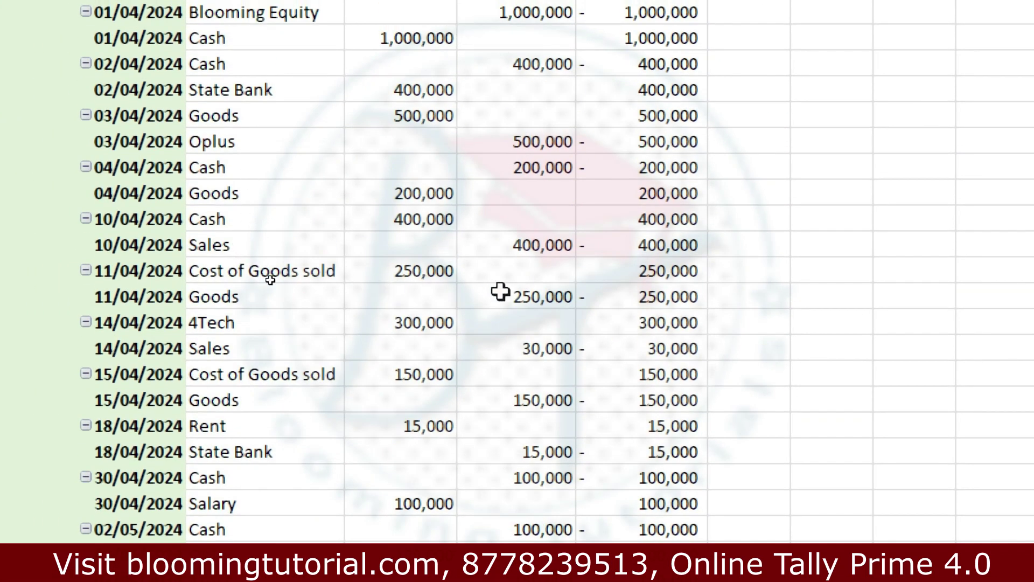
{"action": "left_click", "coordinate": [425, 377]}
{"action": "left_click", "coordinate": [521, 393]}
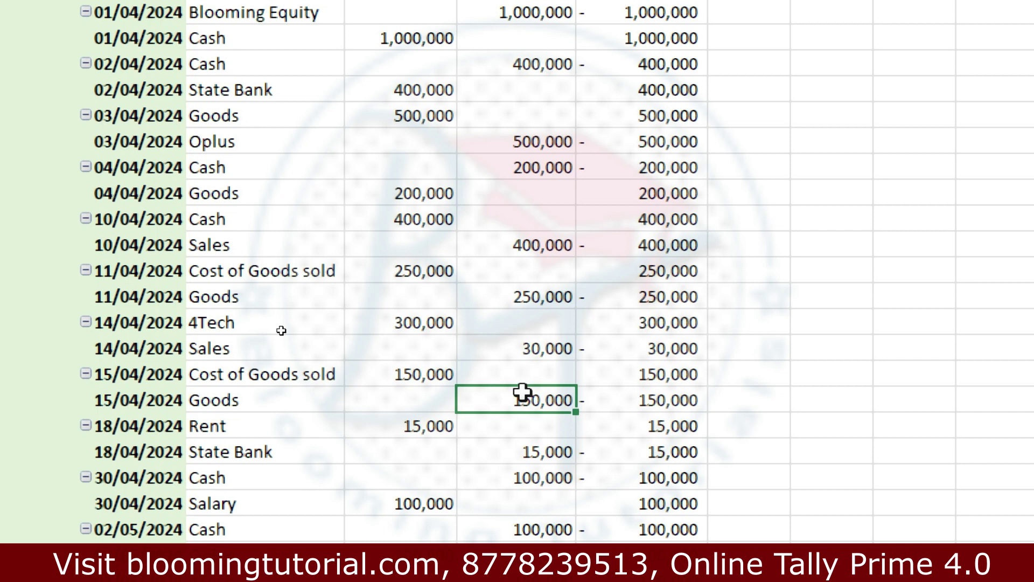
{"action": "left_click", "coordinate": [437, 339]}
{"action": "left_click", "coordinate": [442, 330]}
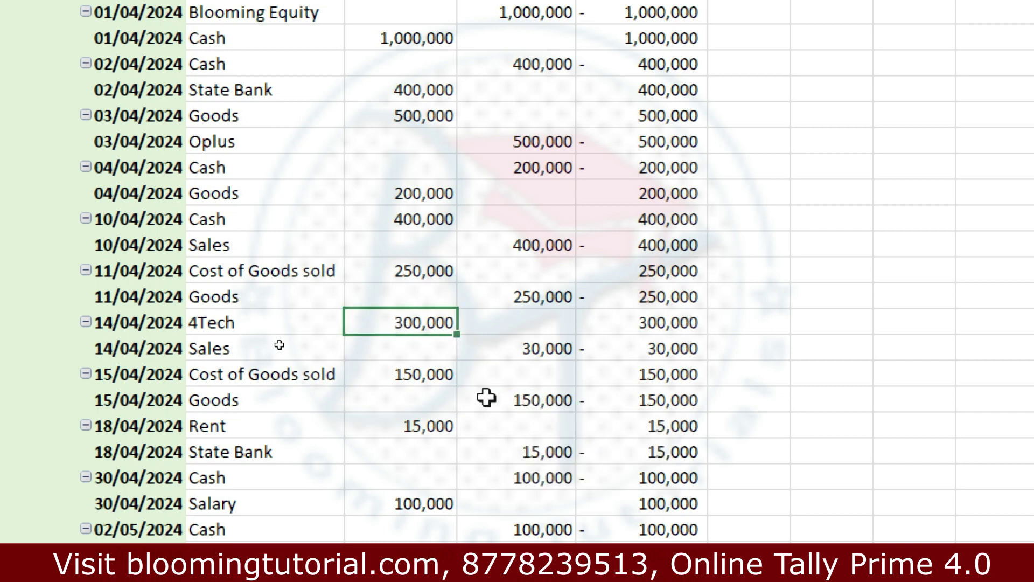
{"action": "left_click", "coordinate": [562, 342]}
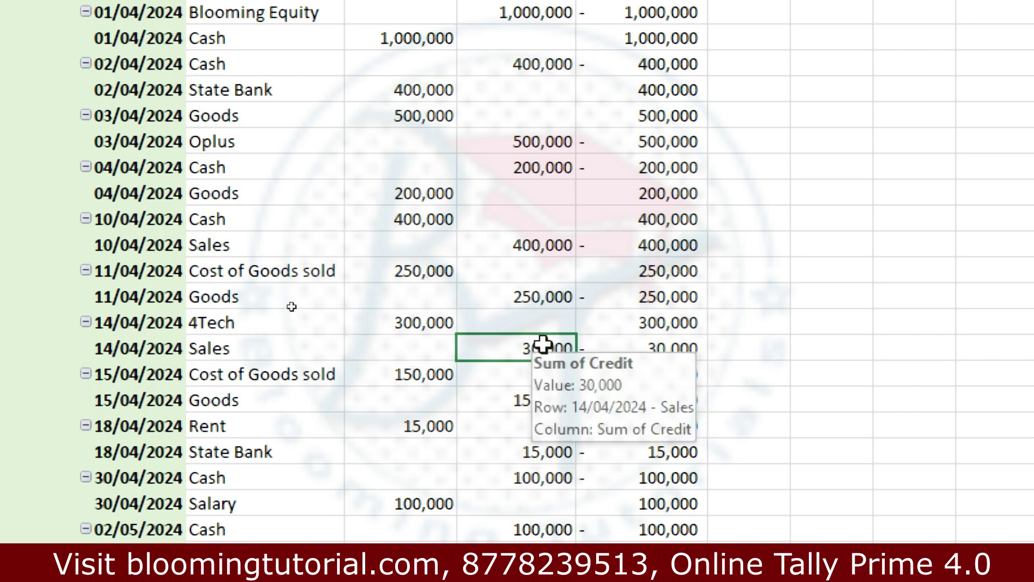
{"action": "key", "text": "ctrl+Page_Down"}
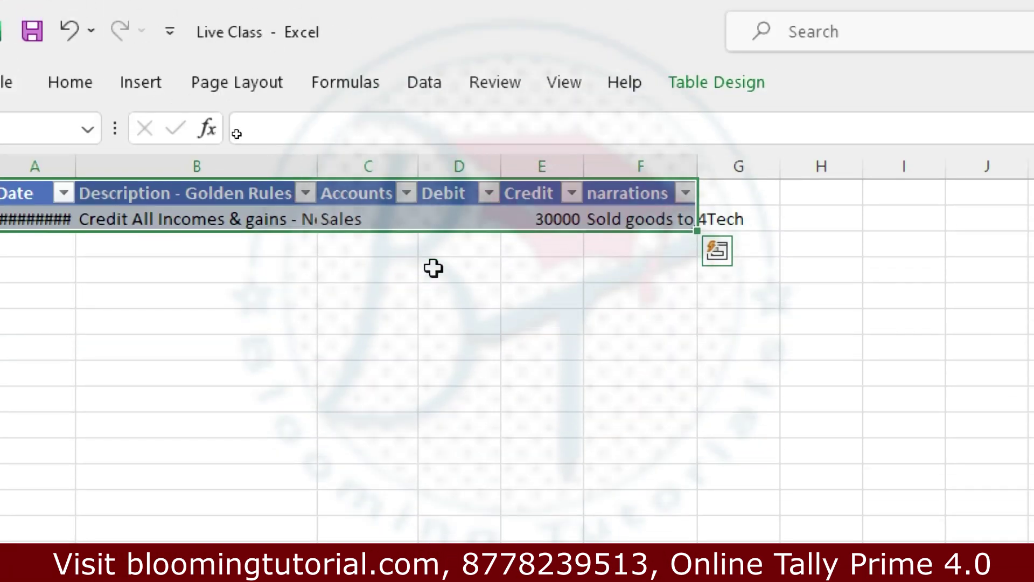
{"action": "left_click", "coordinate": [71, 32]}
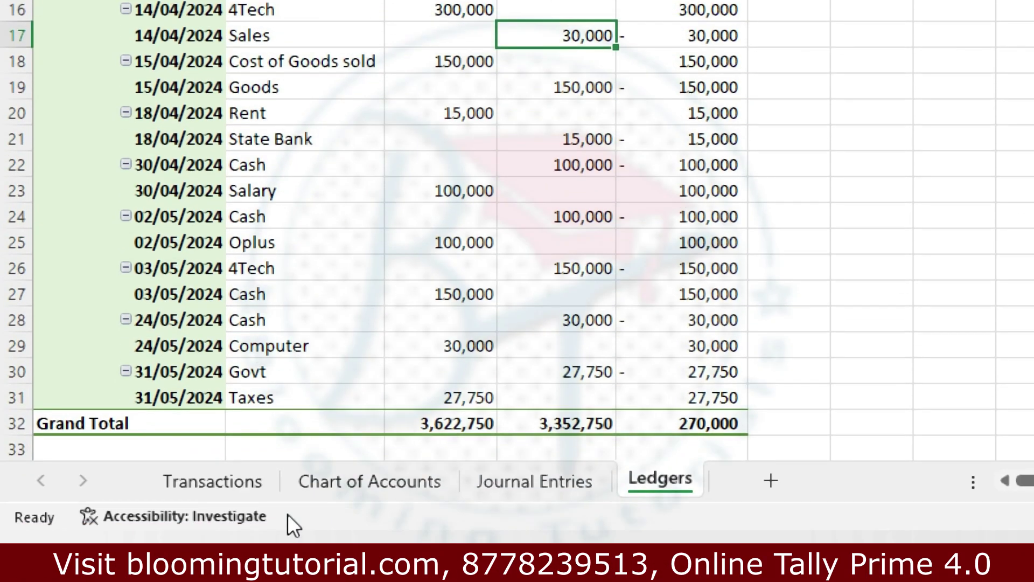
- In Journal Entries, set the Sales credit for the goods sold to 4Tech to 300000
{"action": "left_click", "coordinate": [373, 480]}
{"action": "left_click", "coordinate": [571, 479]}
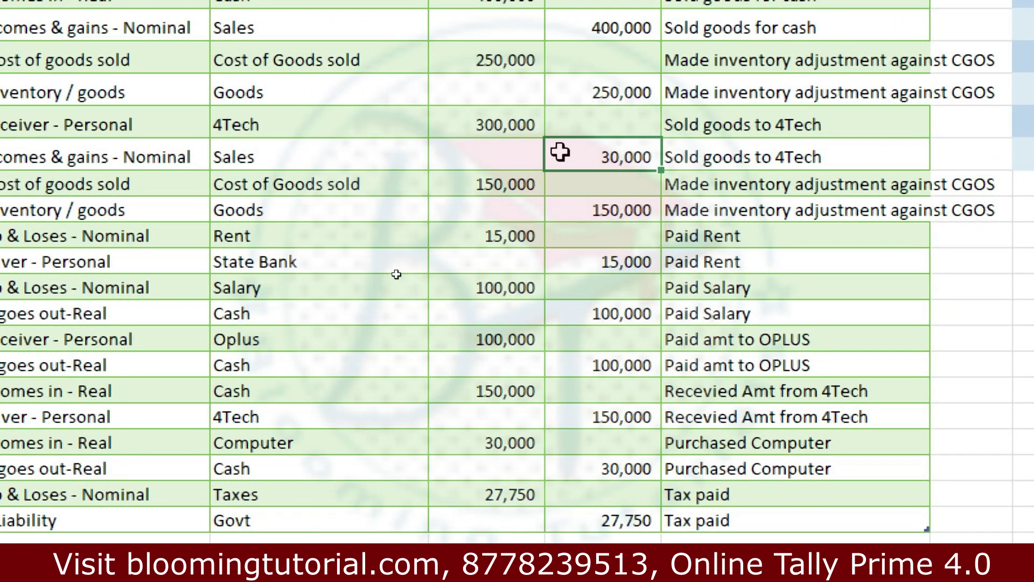
{"action": "type", "text": "3"}
{"action": "type", "text": "0000"}
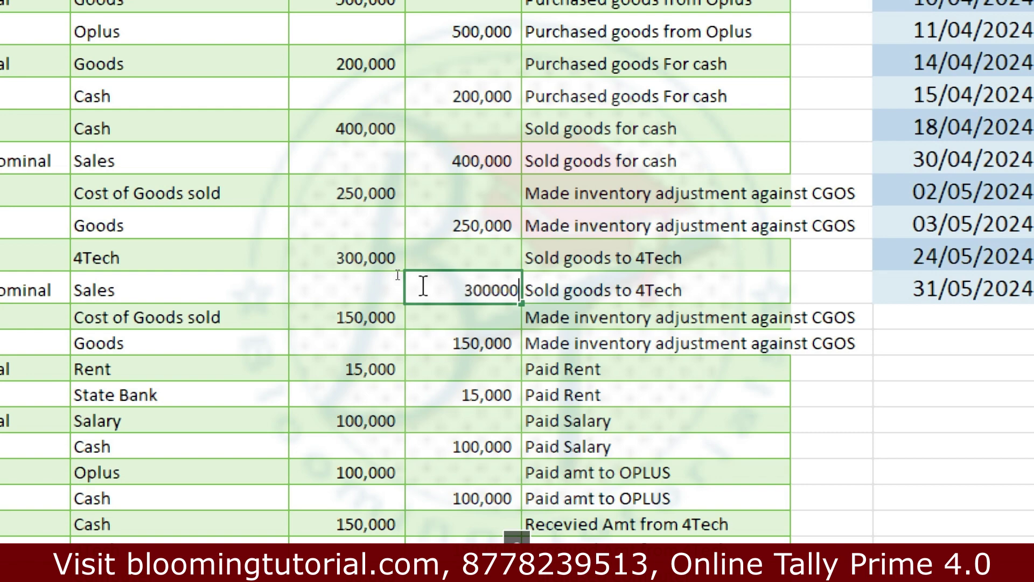
{"action": "left_click", "coordinate": [471, 369]}
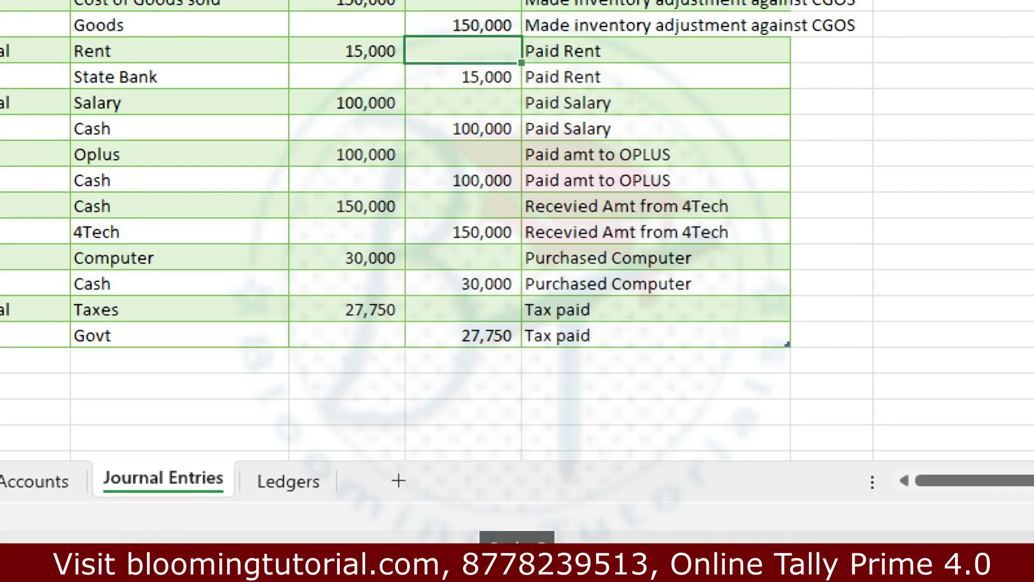
- Refresh the PivotTable on the Ledgers sheet and compare its debit and credit grand totals
{"action": "left_click", "coordinate": [283, 482]}
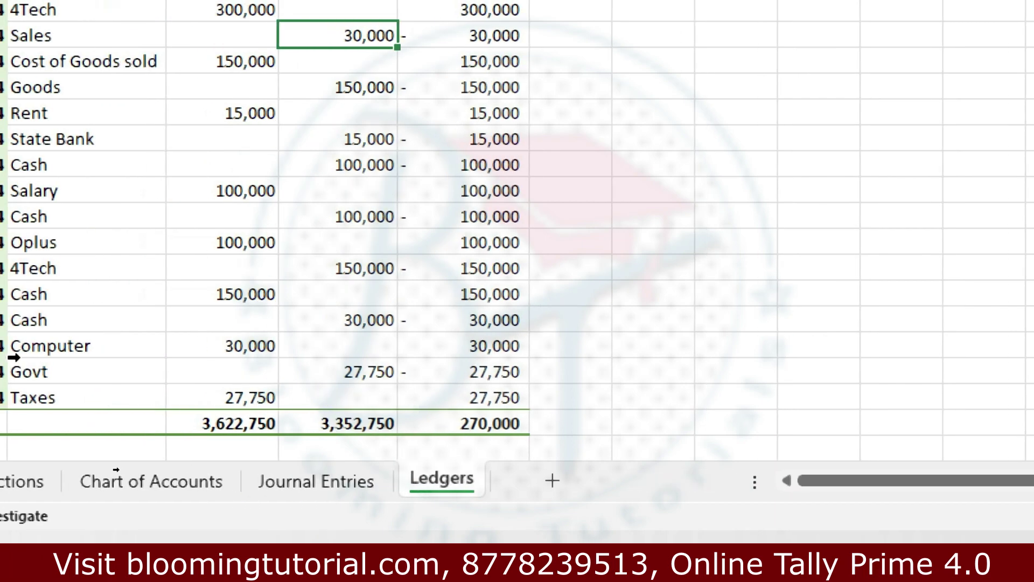
{"action": "right_click", "coordinate": [364, 165]}
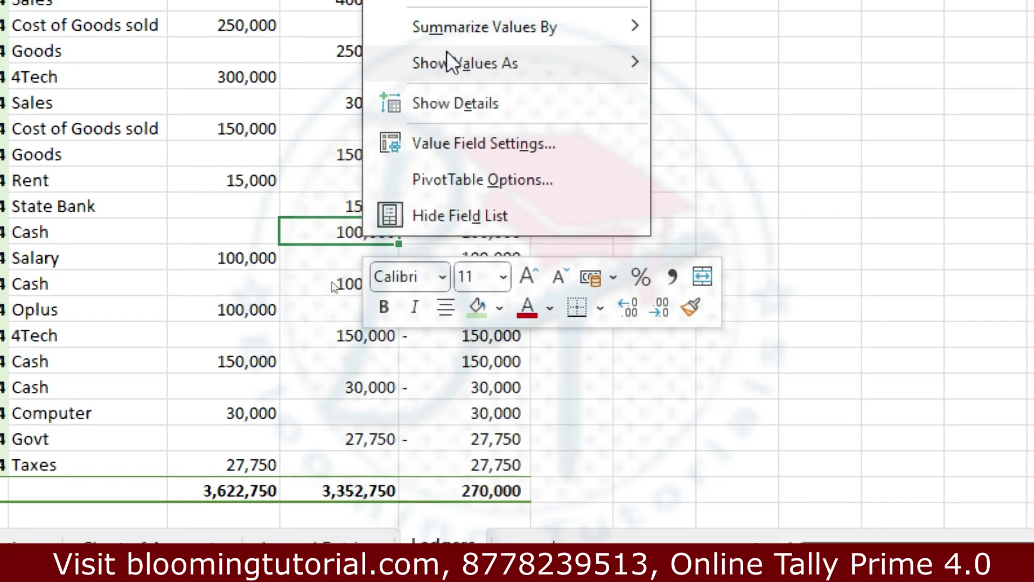
{"action": "left_click", "coordinate": [437, 38]}
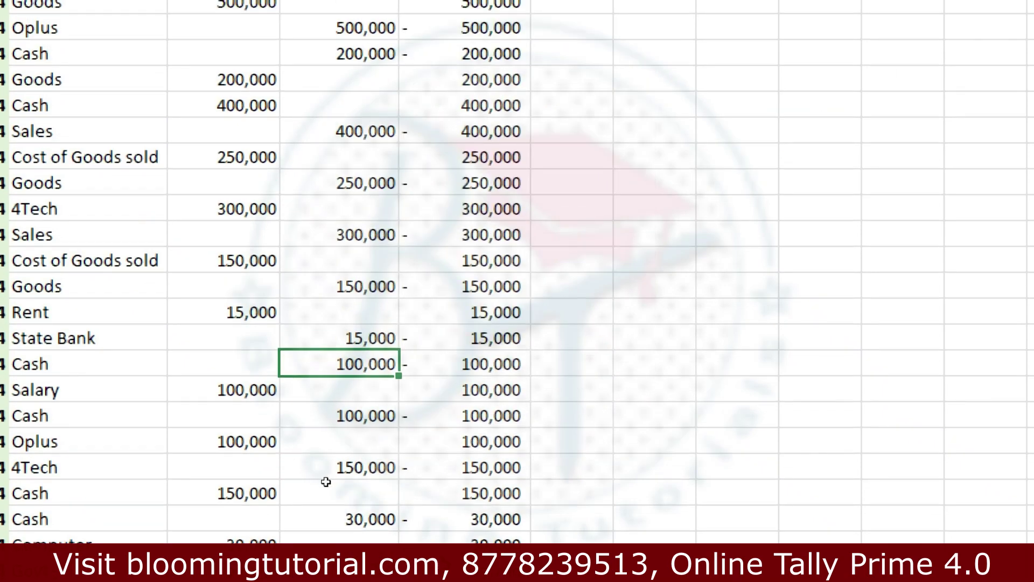
{"action": "left_click", "coordinate": [215, 452]}
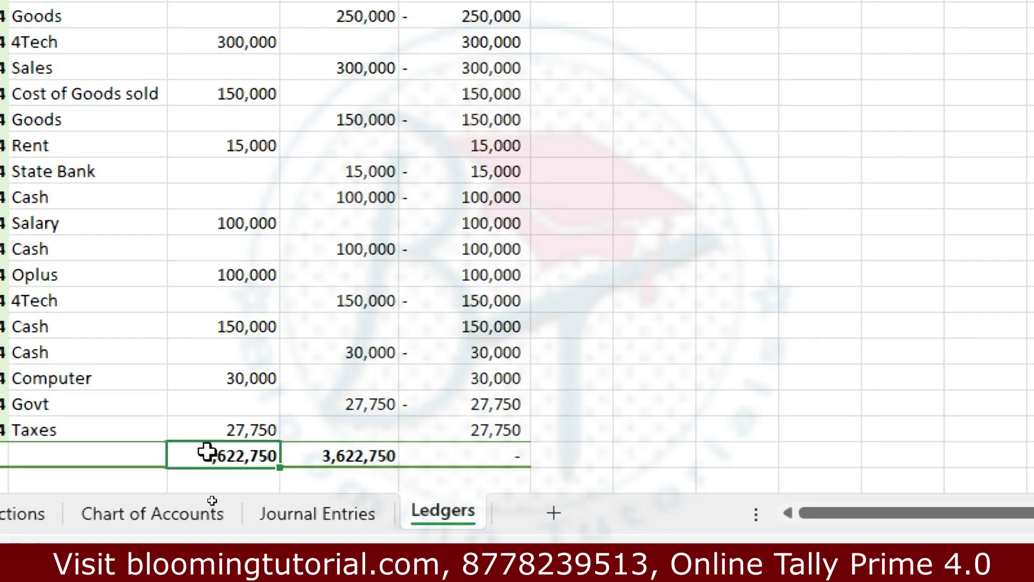
{"action": "left_click", "coordinate": [343, 456]}
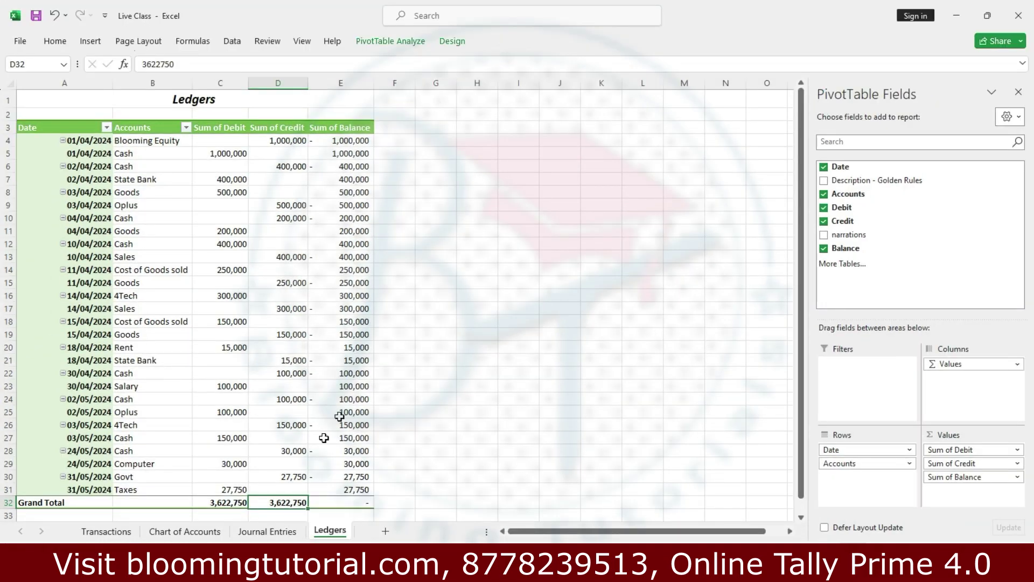
- Insert a slicer for the Accounts field and place it beside the Ledgers PivotTable
{"action": "left_click", "coordinate": [217, 304]}
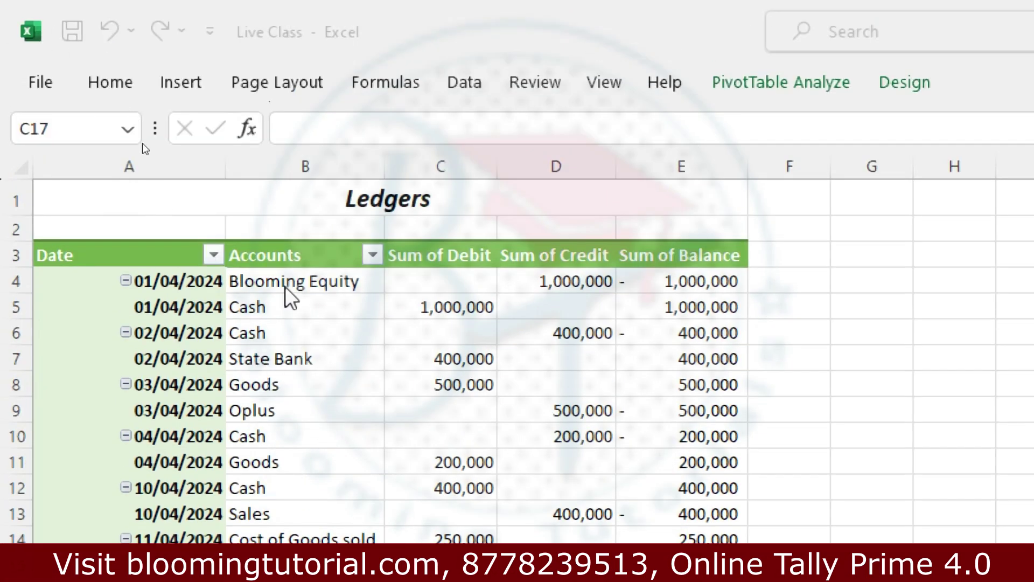
{"action": "left_click", "coordinate": [318, 287]}
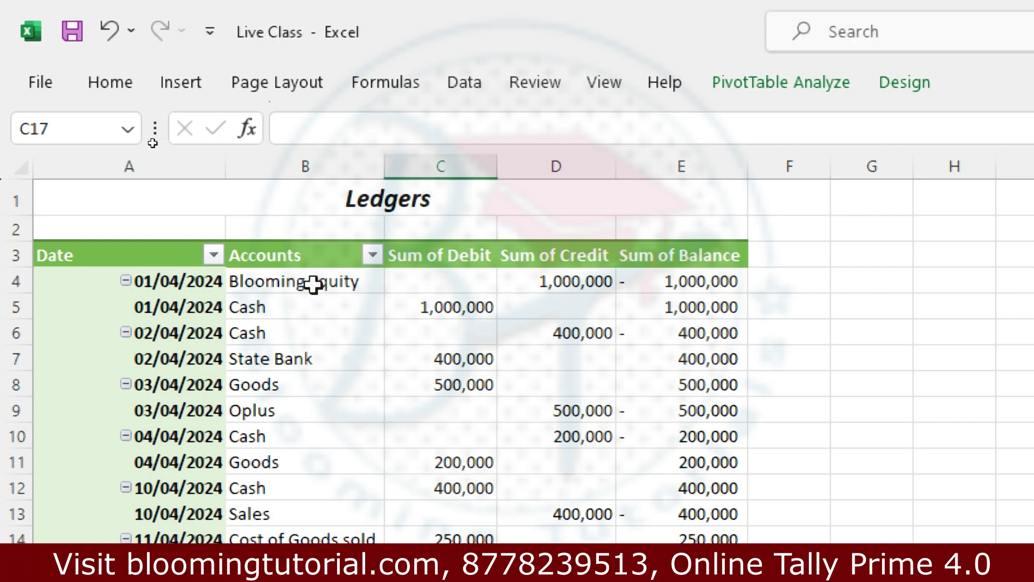
{"action": "left_click", "coordinate": [287, 310]}
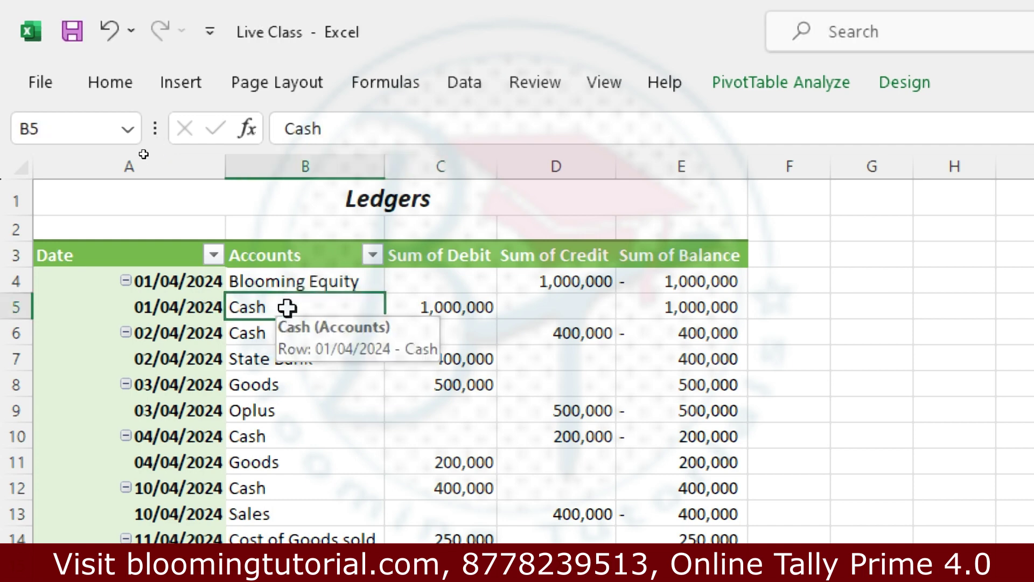
{"action": "left_click", "coordinate": [806, 89]}
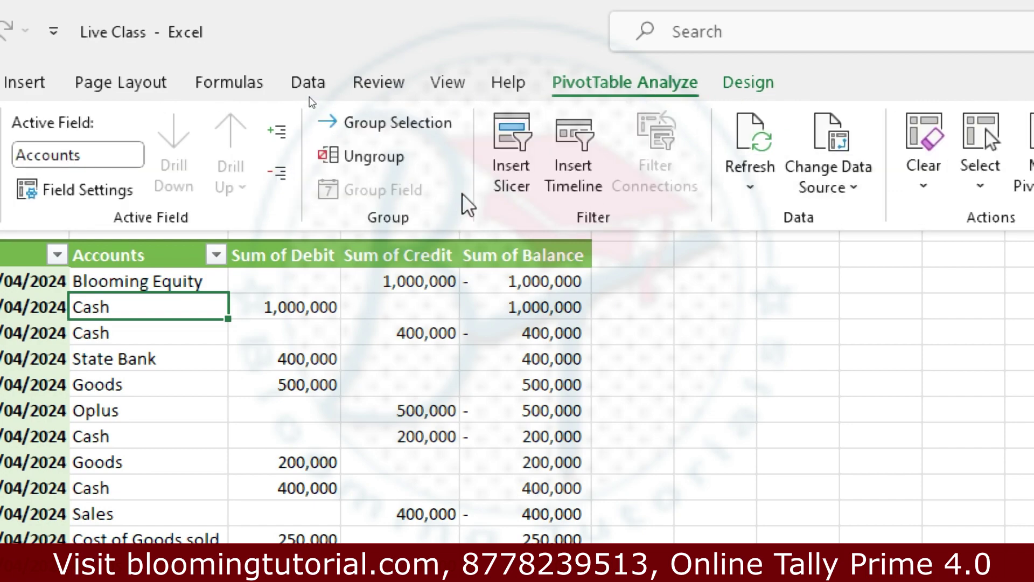
{"action": "left_click", "coordinate": [503, 174]}
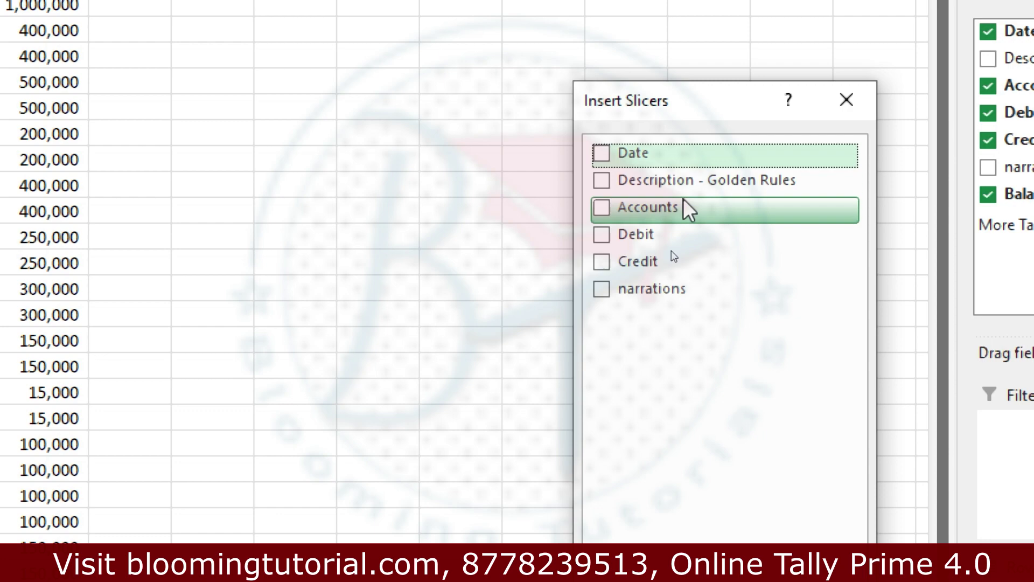
{"action": "left_click_drag", "start_coordinate": [863, 111], "coordinate": [476, 0]}
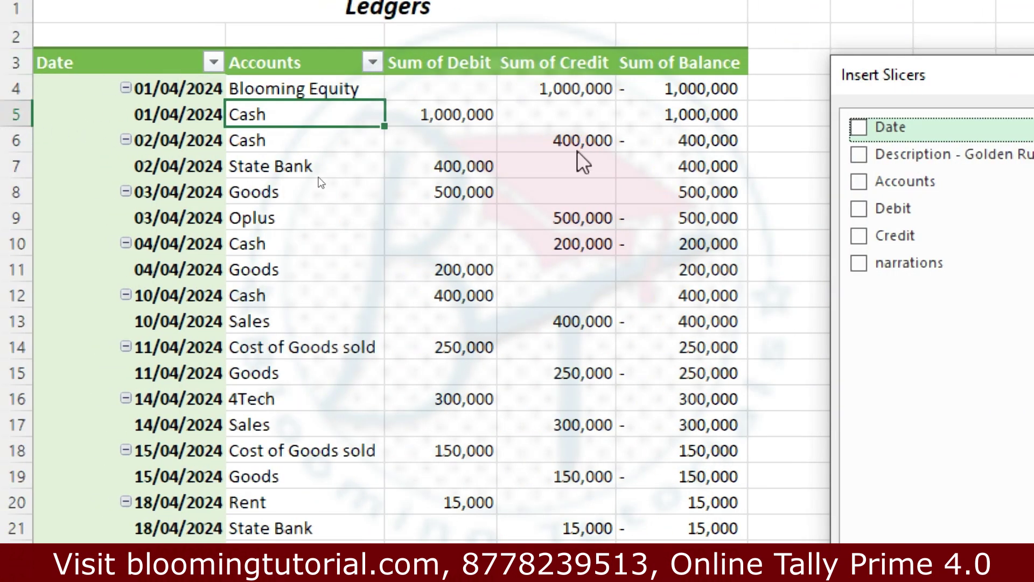
{"action": "left_click", "coordinate": [866, 188]}
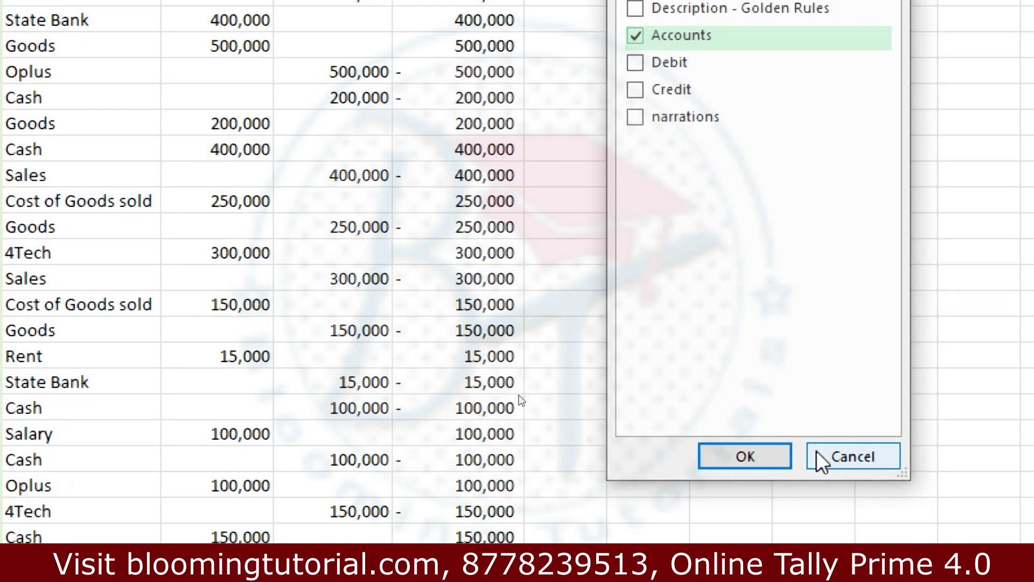
{"action": "left_click", "coordinate": [745, 453]}
{"action": "left_click_drag", "start_coordinate": [616, 134], "coordinate": [920, 116]}
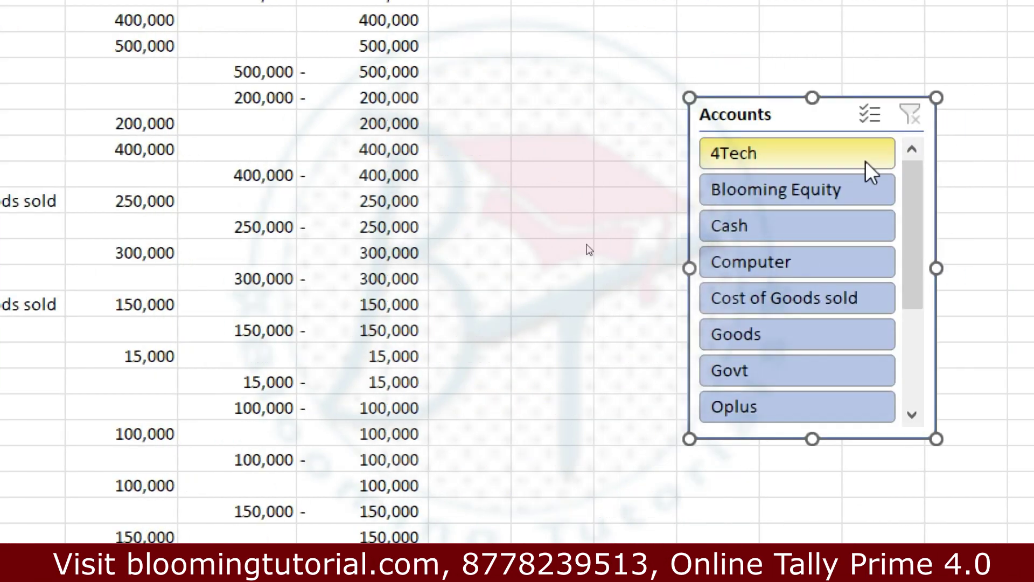
{"action": "left_click_drag", "start_coordinate": [813, 124], "coordinate": [598, 5]}
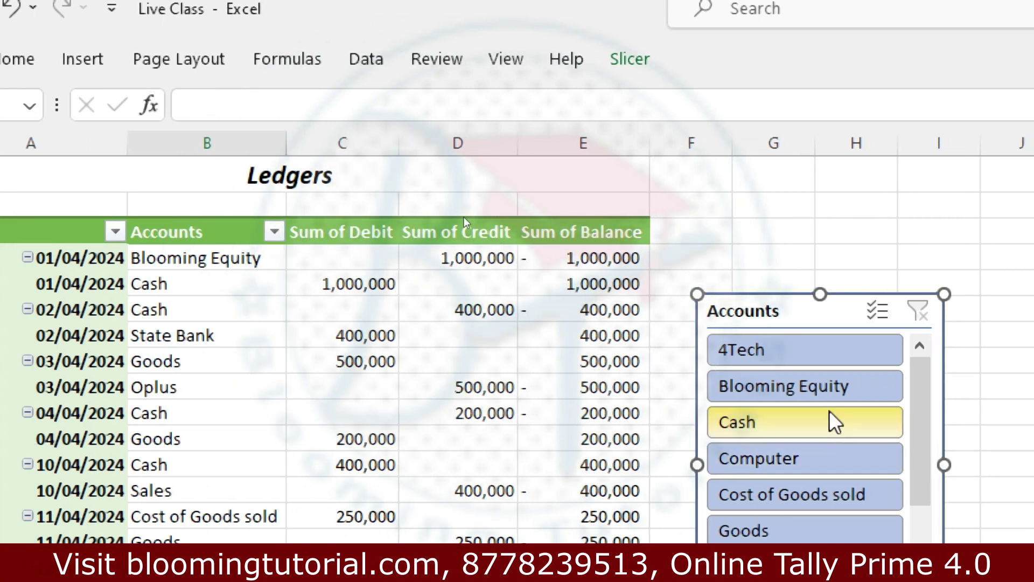
- Filter the ledger by slicer to Cash, Cost of Goods sold and finally 4Tech, and review the 4Tech debit and credit entries
{"action": "left_click", "coordinate": [869, 436]}
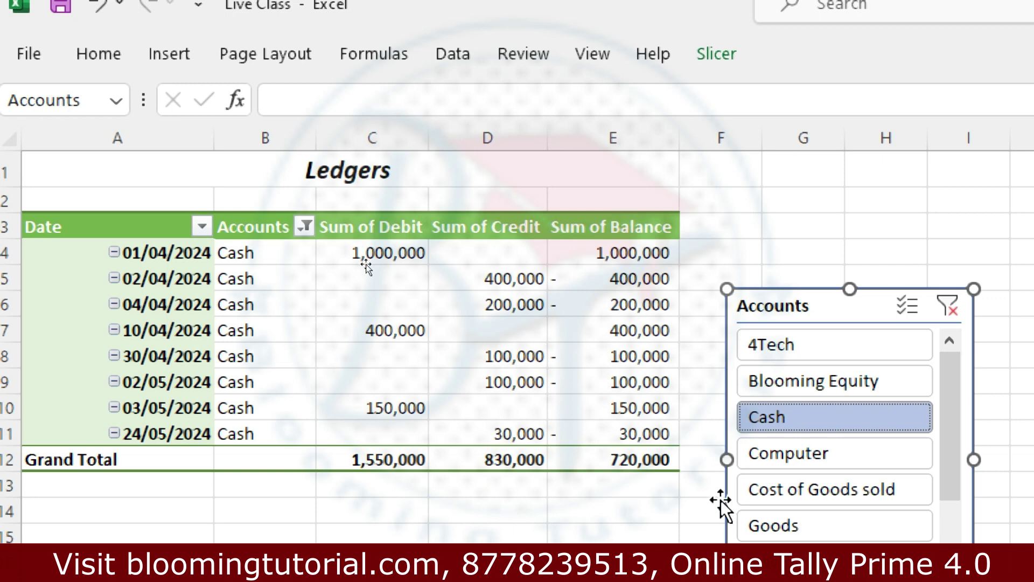
{"action": "left_click", "coordinate": [798, 496]}
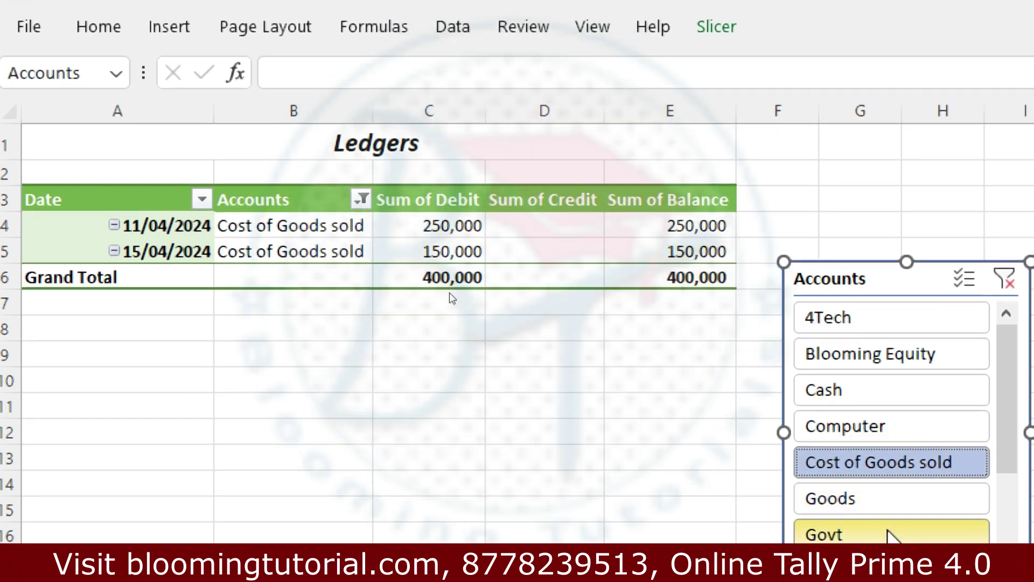
{"action": "left_click", "coordinate": [867, 323]}
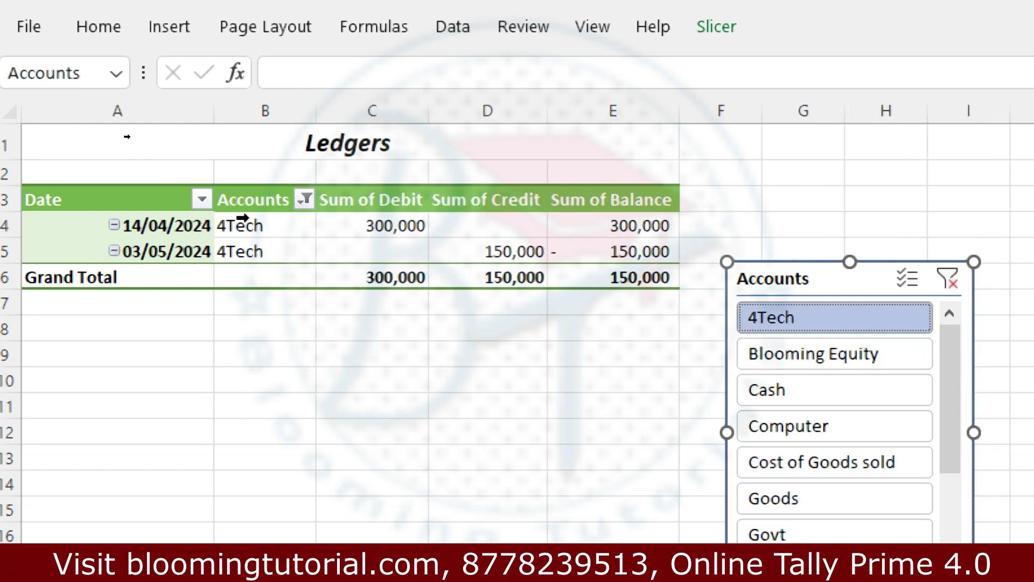
{"action": "mouse_move", "coordinate": [347, 238]}
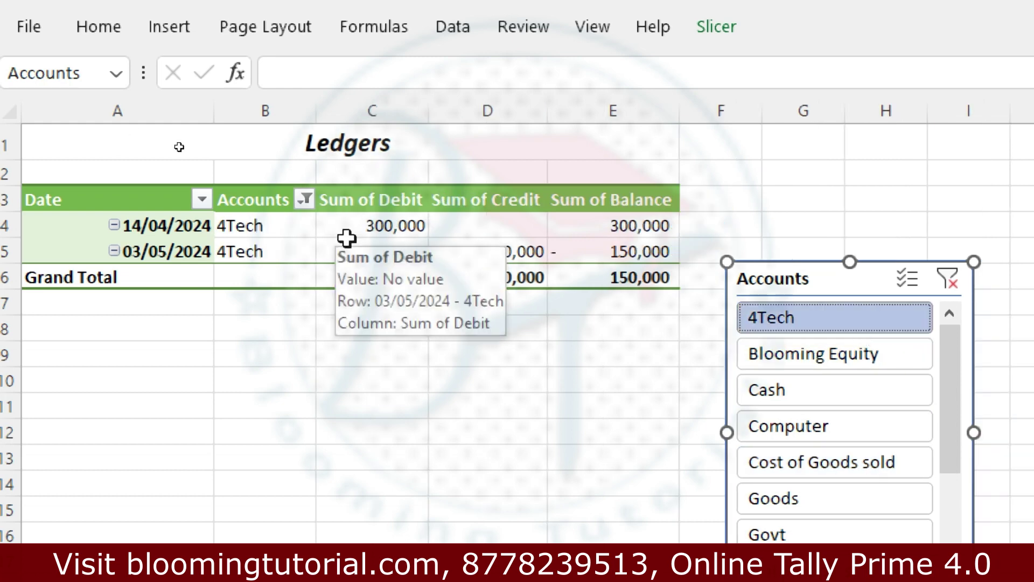
{"action": "left_click", "coordinate": [518, 257]}
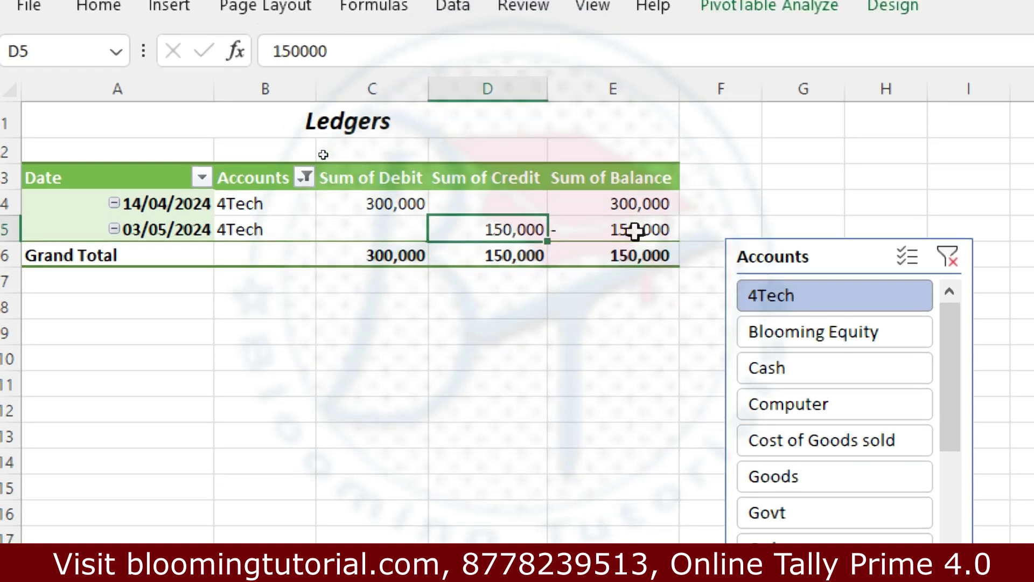
- Check the 4Tech credit entry's balance, and filter the ledger to Oplus to review its credit, debit and overall balance
{"action": "left_click", "coordinate": [634, 251]}
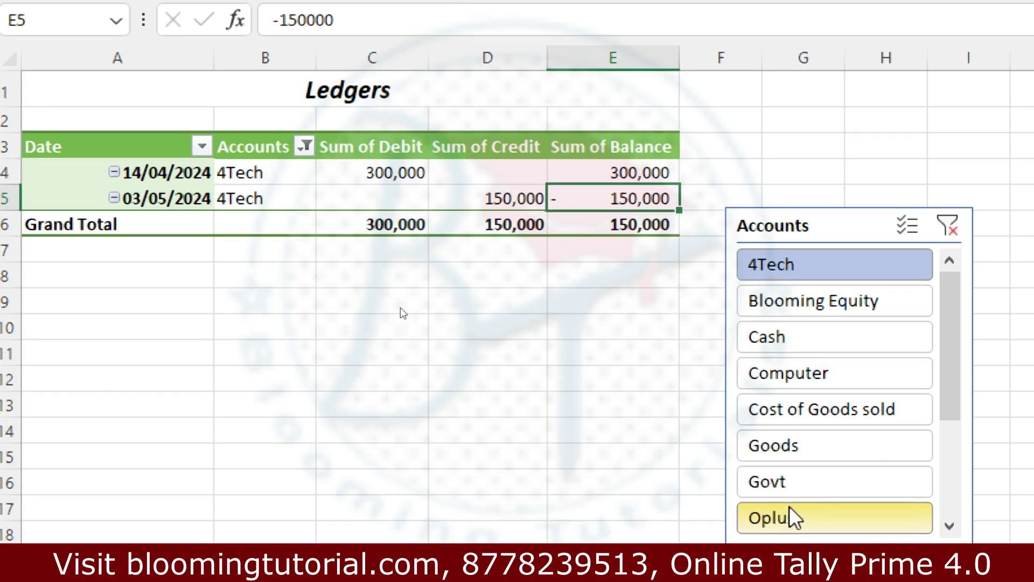
{"action": "left_click", "coordinate": [788, 514]}
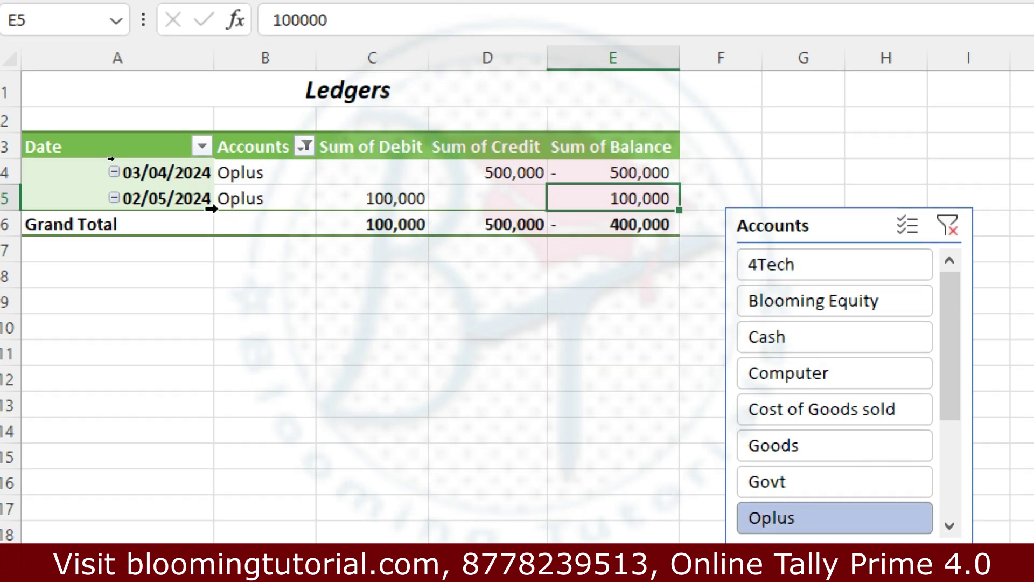
{"action": "left_click", "coordinate": [491, 180]}
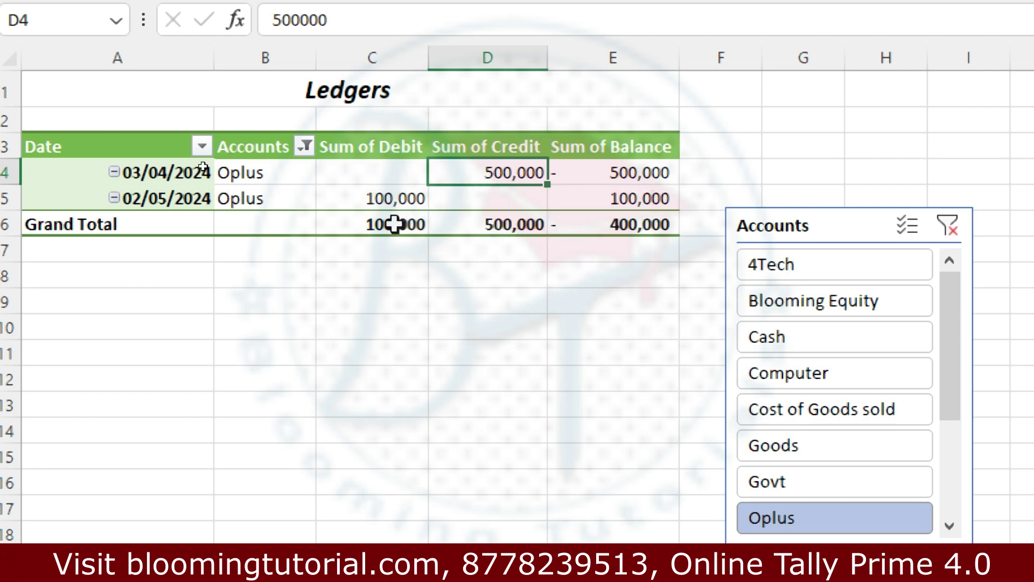
{"action": "left_click", "coordinate": [391, 203]}
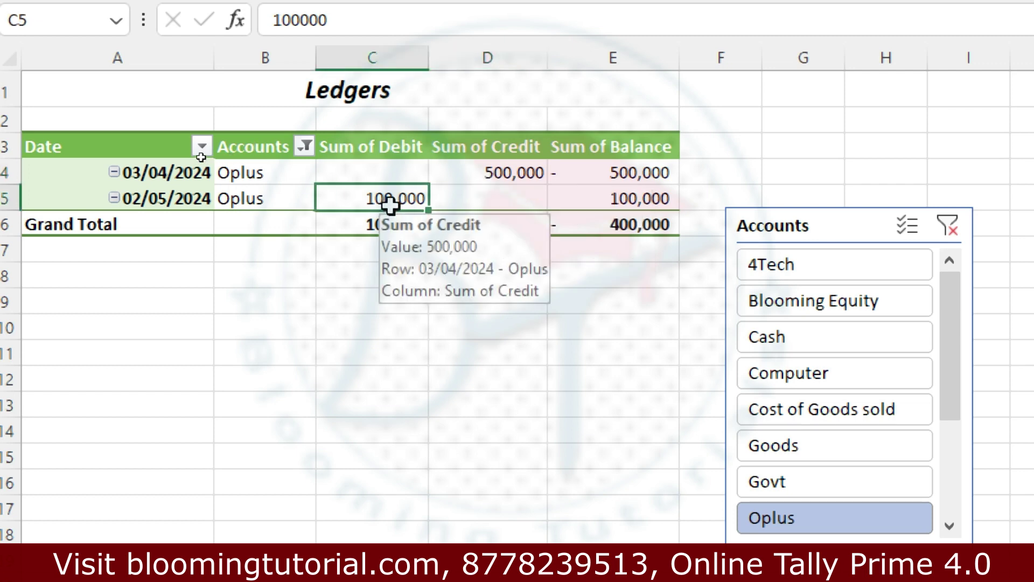
{"action": "left_click", "coordinate": [648, 223]}
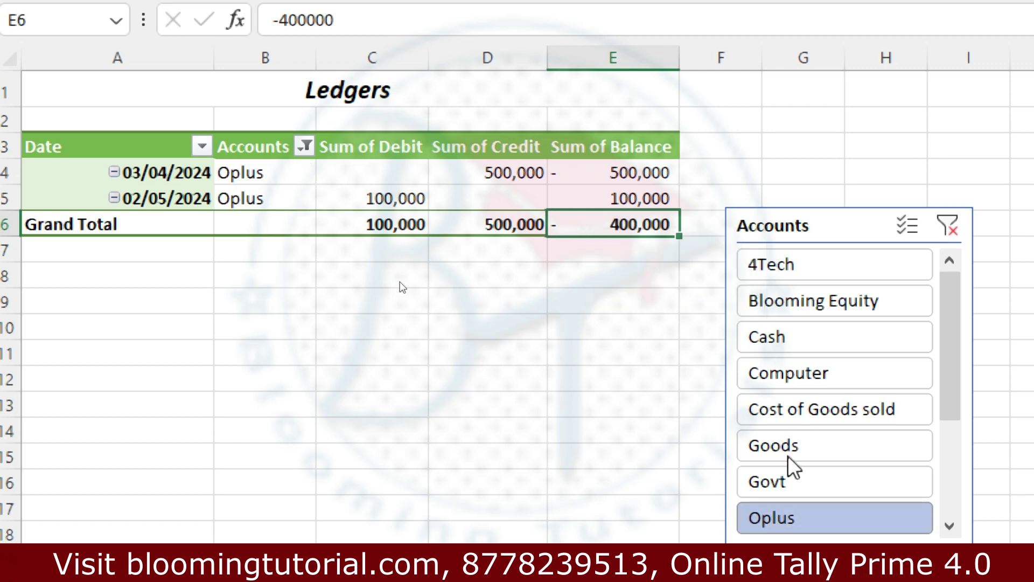
- Filter the ledger by slicer to 4Tech, Rent, Salary and finally State Bank, and review the State Bank credit entry
{"action": "left_click", "coordinate": [772, 270]}
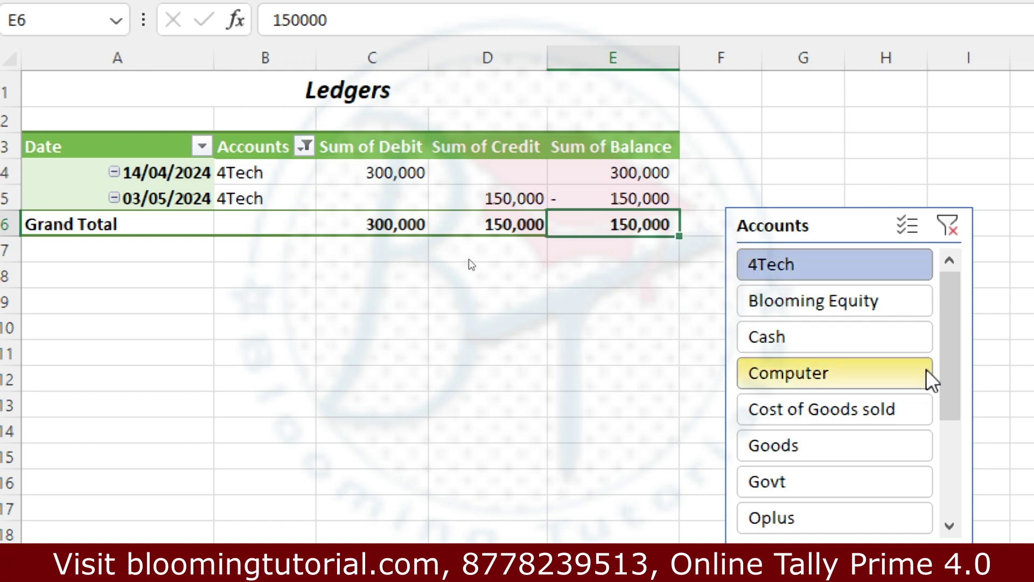
{"action": "left_click_drag", "start_coordinate": [942, 364], "coordinate": [937, 461]}
{"action": "left_click", "coordinate": [792, 419]}
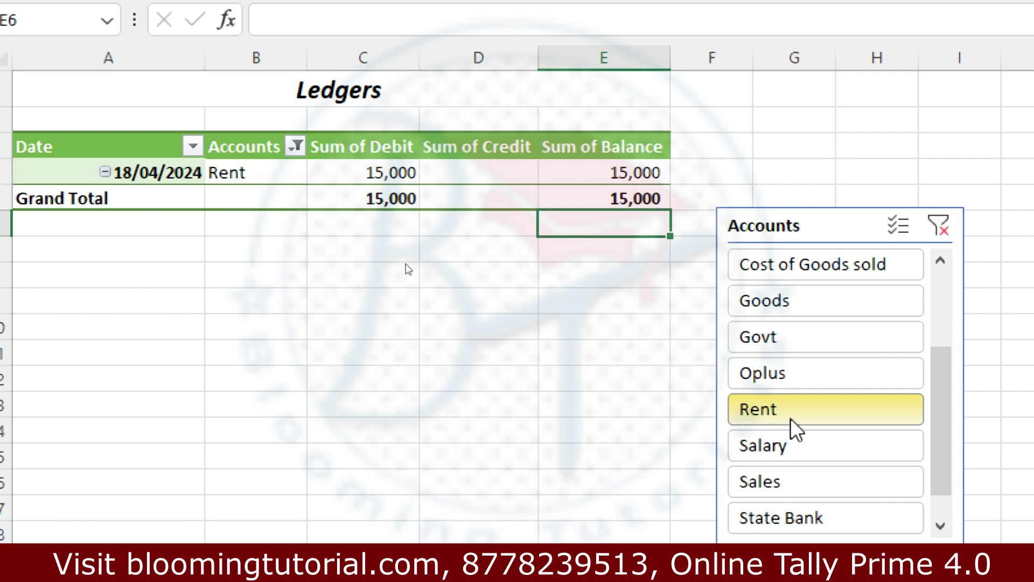
{"action": "left_click", "coordinate": [792, 435]}
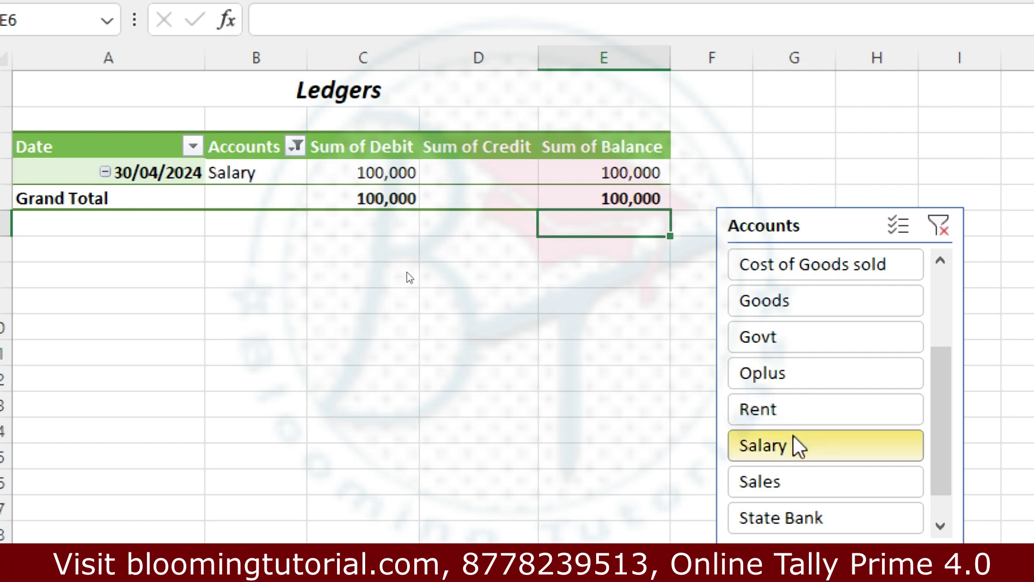
{"action": "left_click", "coordinate": [806, 509]}
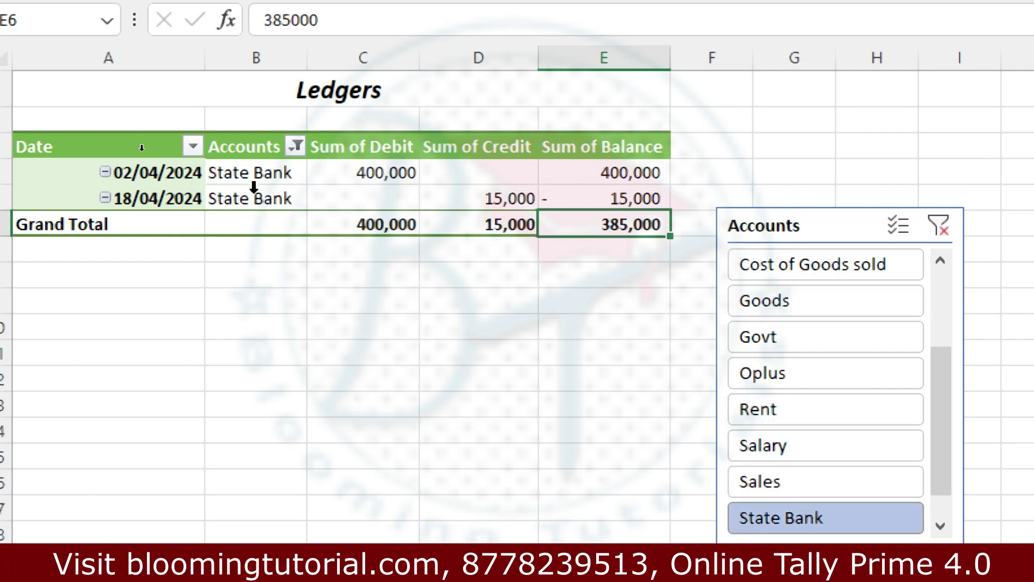
{"action": "left_click", "coordinate": [511, 200]}
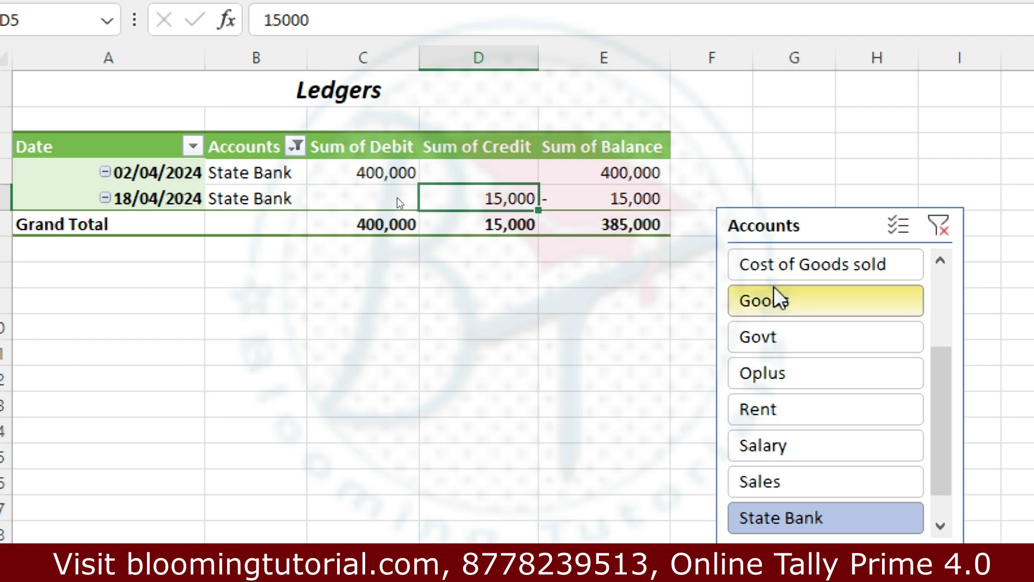
- View the ledgers of Blooming Equity, Computer, Cost of Goods sold and Cash through the slicer, ending on Goods
{"action": "left_click_drag", "start_coordinate": [900, 448], "coordinate": [893, 348]}
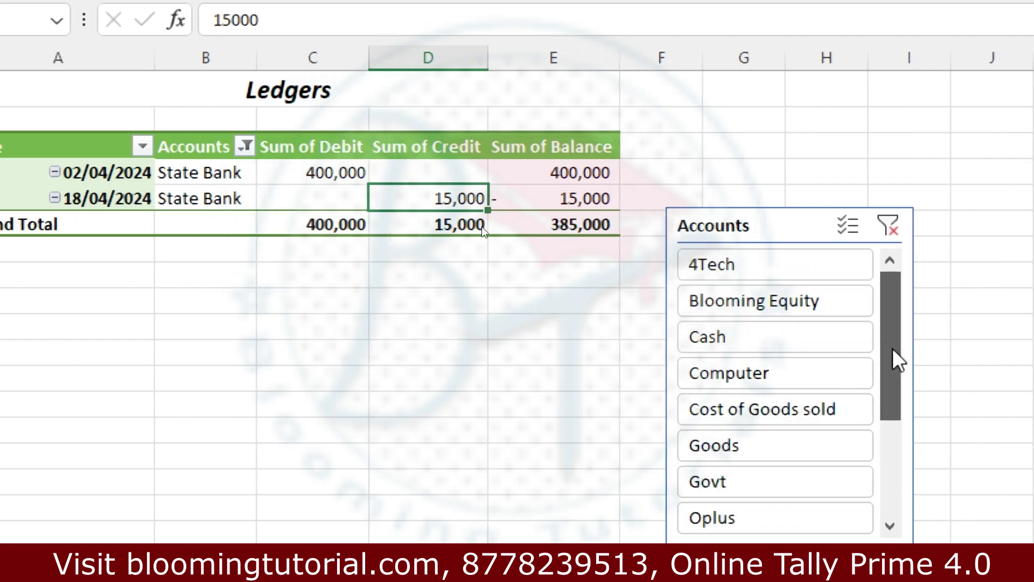
{"action": "left_click", "coordinate": [766, 294]}
{"action": "left_click", "coordinate": [760, 366]}
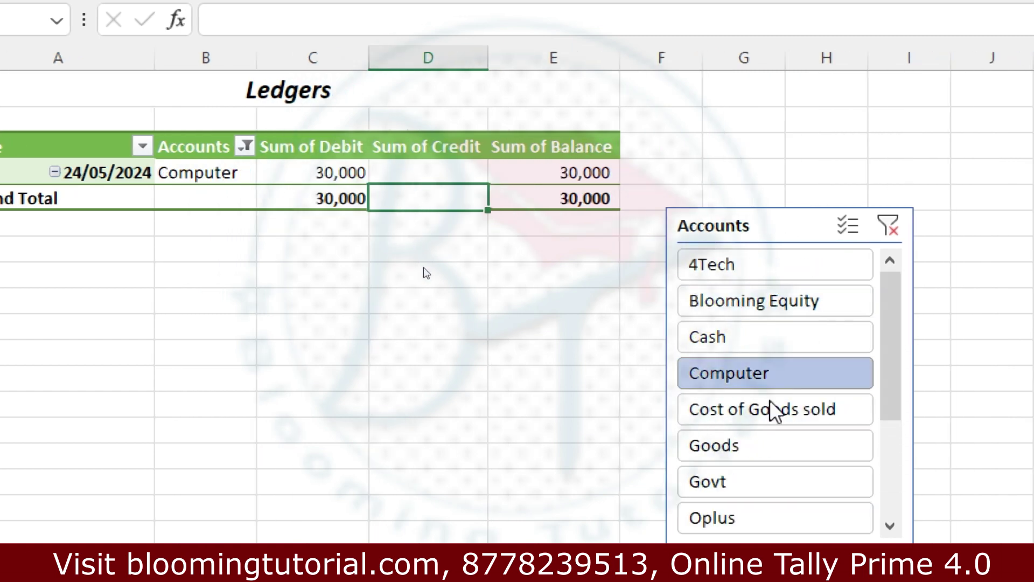
{"action": "left_click", "coordinate": [782, 453]}
{"action": "left_click", "coordinate": [769, 406]}
{"action": "left_click", "coordinate": [764, 345]}
{"action": "left_click", "coordinate": [777, 302]}
{"action": "left_click", "coordinate": [789, 406]}
{"action": "left_click", "coordinate": [795, 459]}
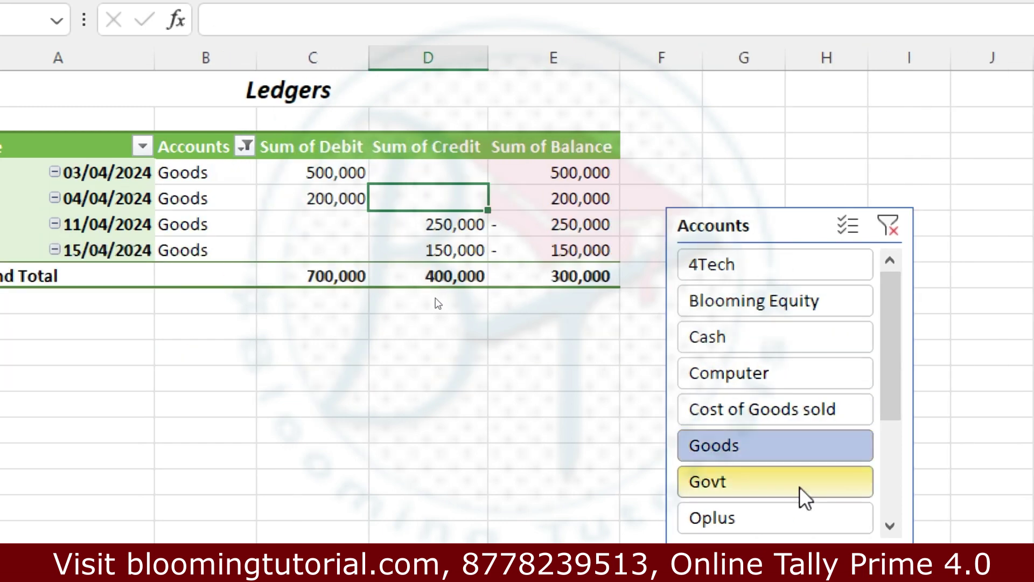
- View the Govt, State Bank, Taxes and Sales ledgers one after another through the Accounts slicer
{"action": "left_click", "coordinate": [801, 485]}
{"action": "left_click_drag", "start_coordinate": [896, 357], "coordinate": [876, 493]}
{"action": "left_click", "coordinate": [784, 492]}
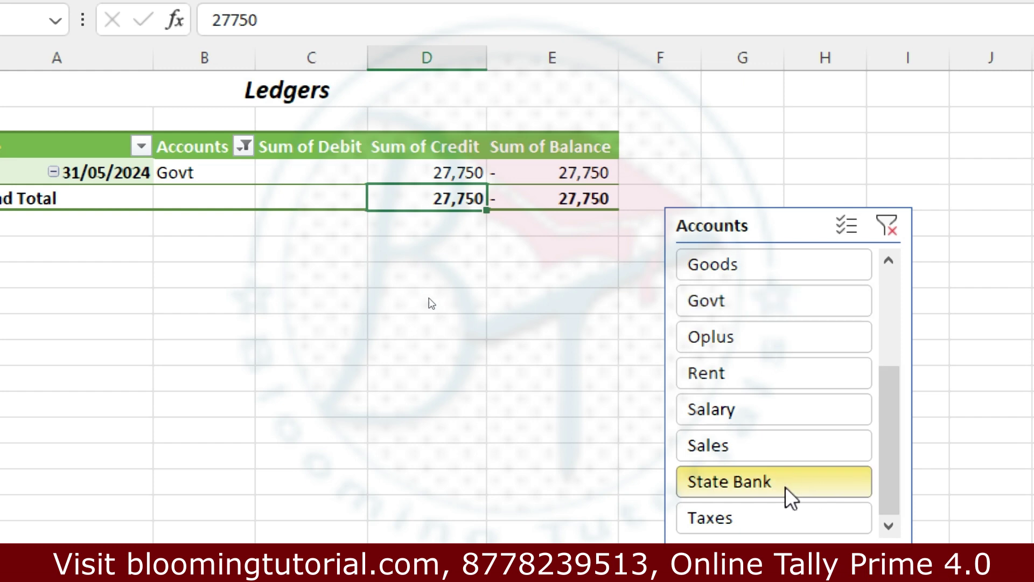
{"action": "left_click", "coordinate": [775, 527]}
{"action": "left_click", "coordinate": [753, 450]}
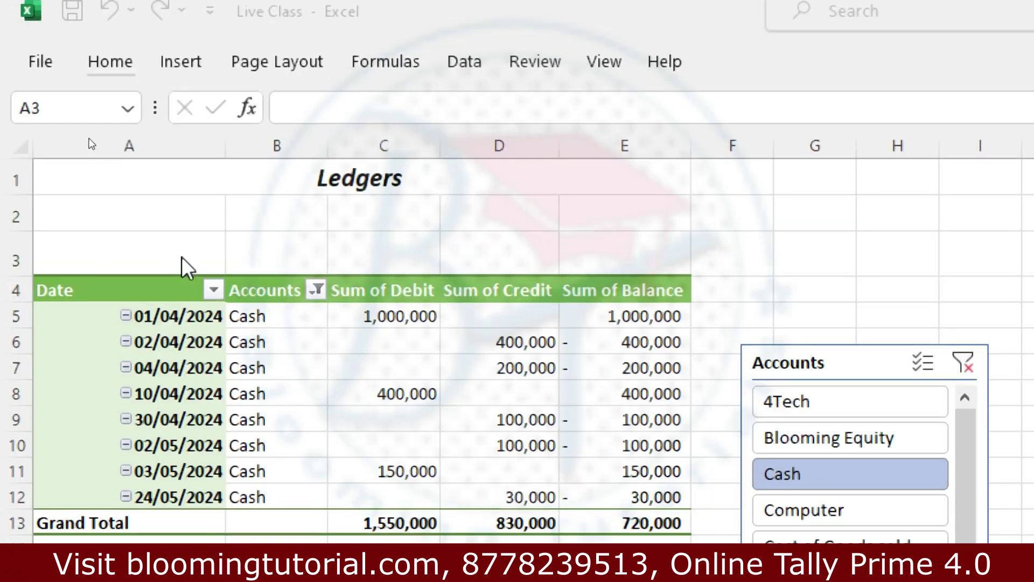
- Enter =B5 in cell A3 above the PivotTable so the heading shows the filtered account's name
{"action": "left_click", "coordinate": [133, 251]}
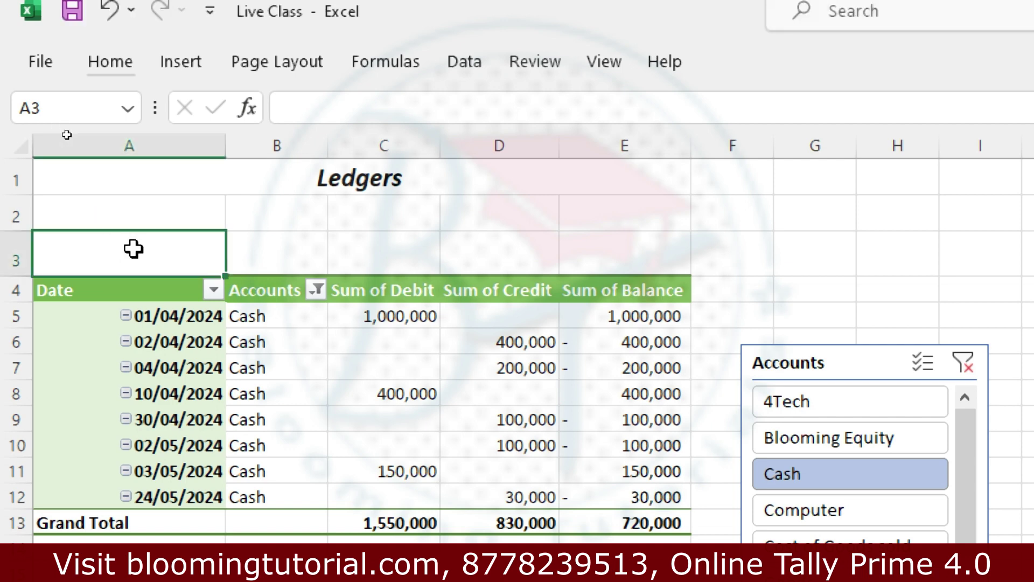
{"action": "type", "text": "="}
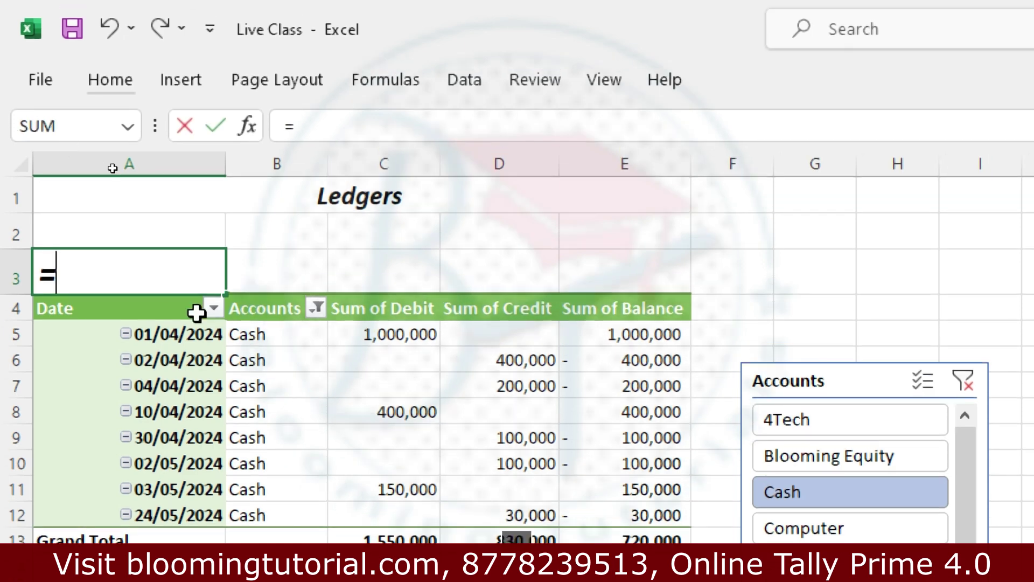
{"action": "left_click", "coordinate": [281, 316]}
{"action": "key", "text": "Return"}
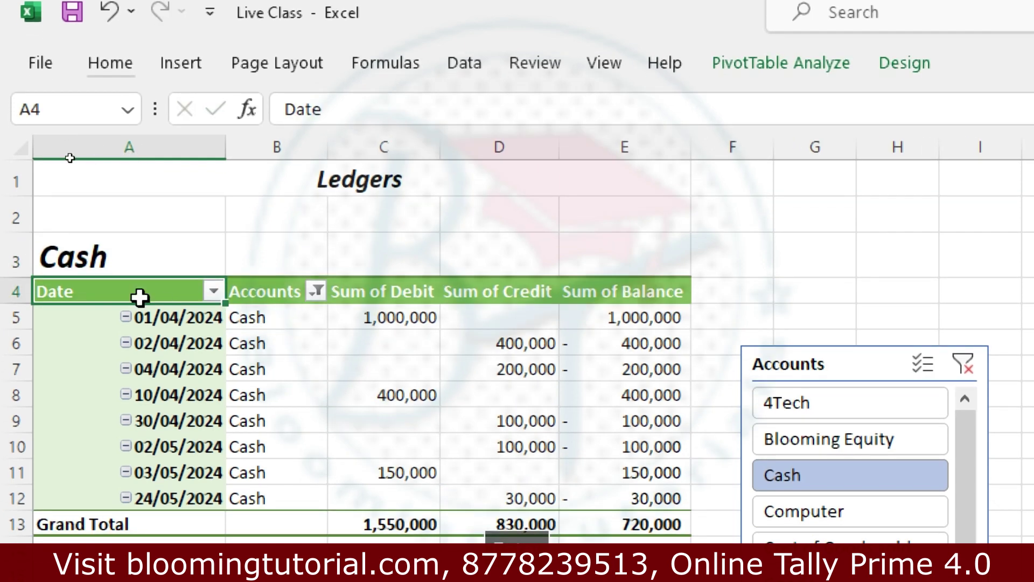
{"action": "left_click", "coordinate": [139, 262]}
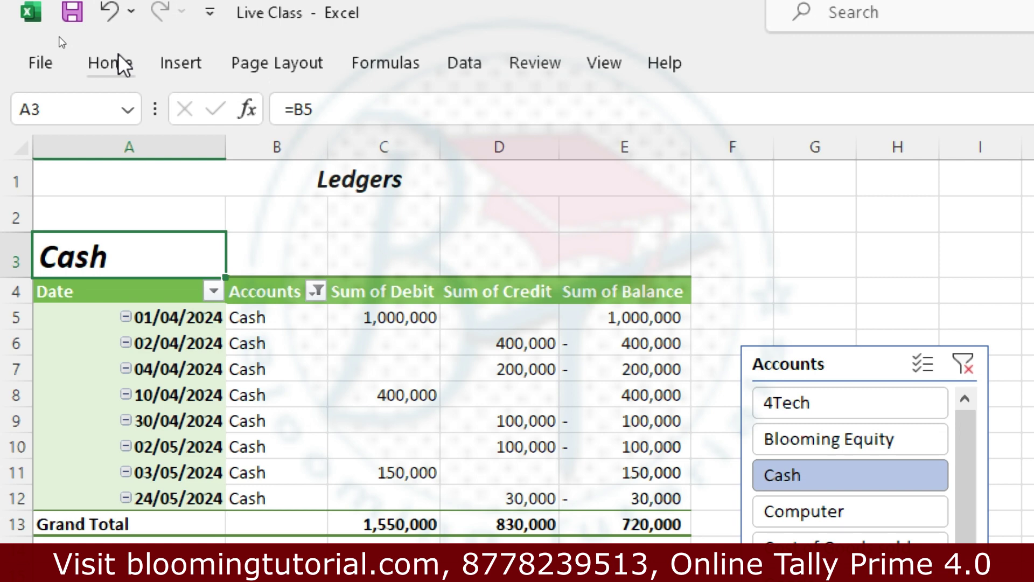
- Test the account heading in A3 by filtering the ledger to 4Tech, Goods, Govt, Sales and back to Goods
{"action": "left_click", "coordinate": [846, 410]}
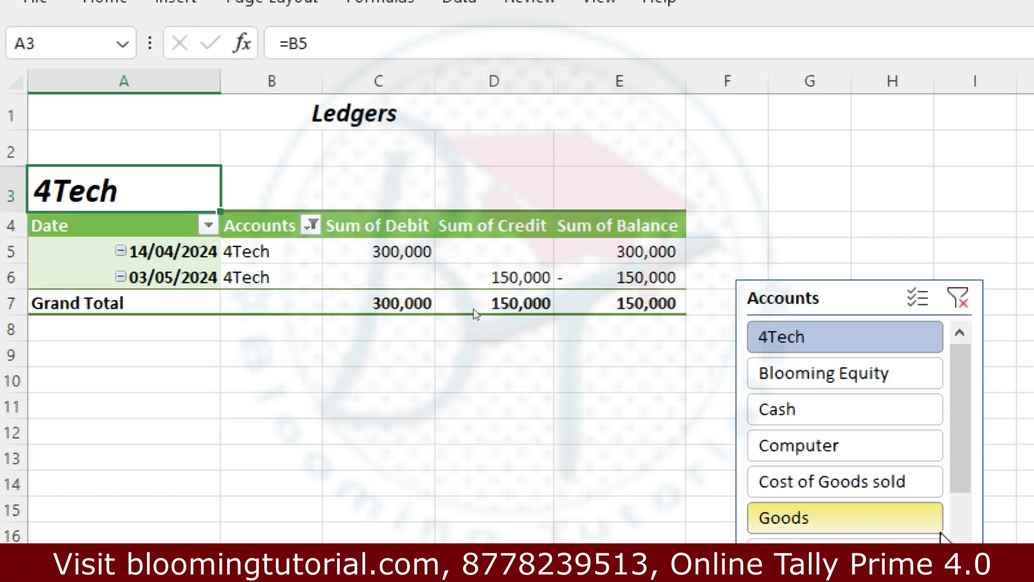
{"action": "left_click", "coordinate": [859, 496]}
{"action": "left_click", "coordinate": [865, 524]}
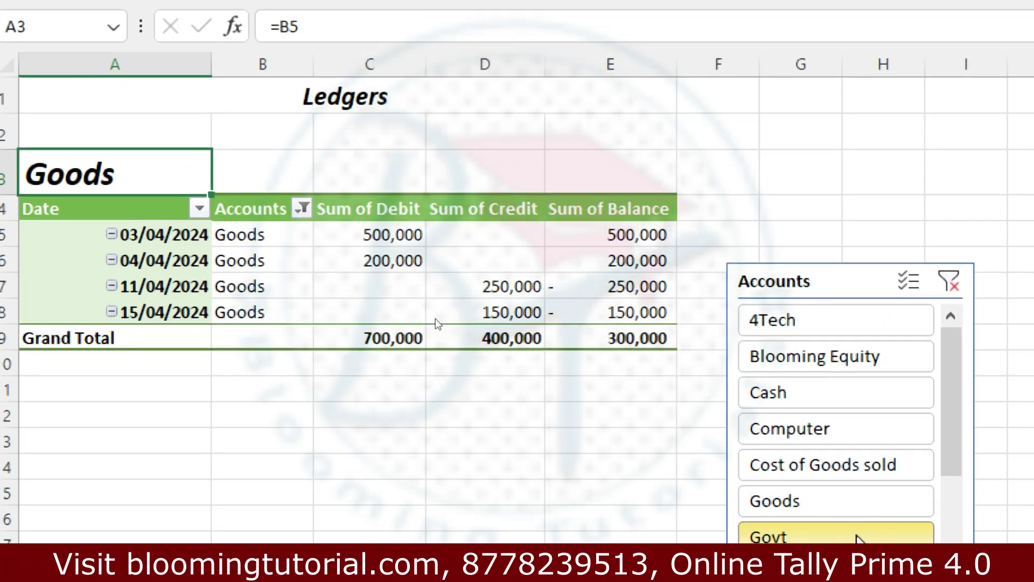
{"action": "left_click", "coordinate": [859, 538]}
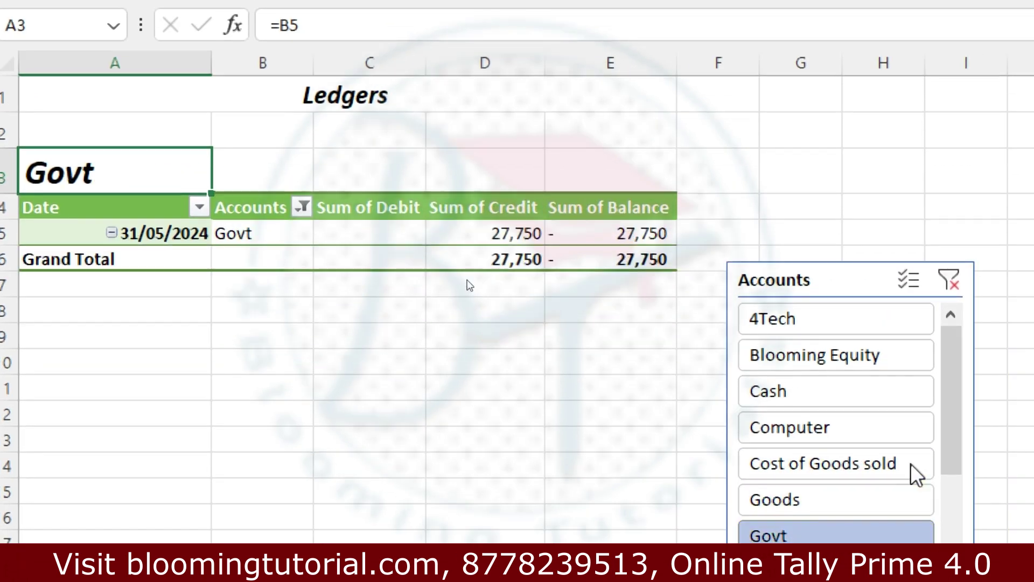
{"action": "left_click_drag", "start_coordinate": [958, 394], "coordinate": [957, 500]}
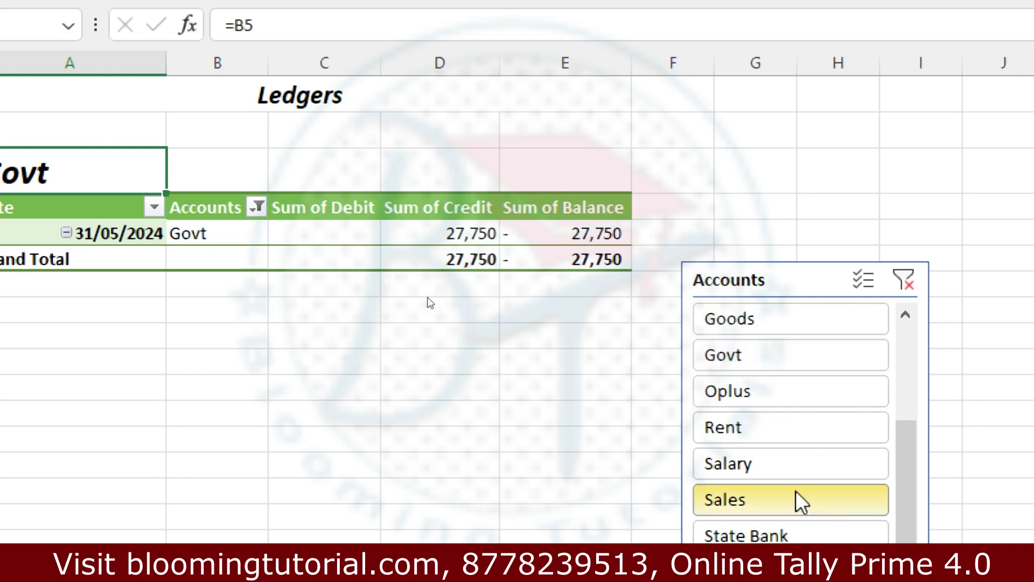
{"action": "left_click", "coordinate": [796, 491]}
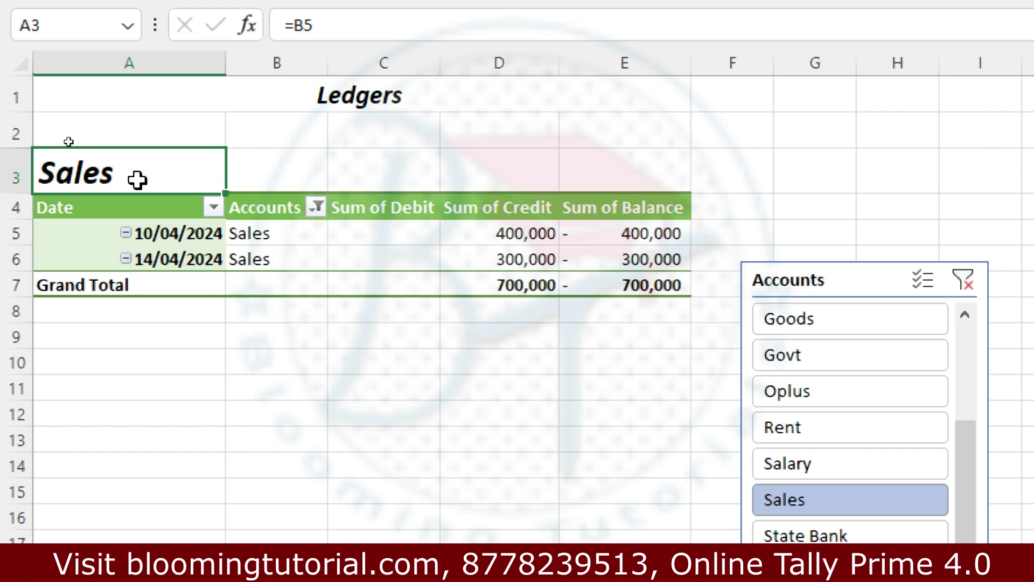
{"action": "left_click", "coordinate": [847, 319]}
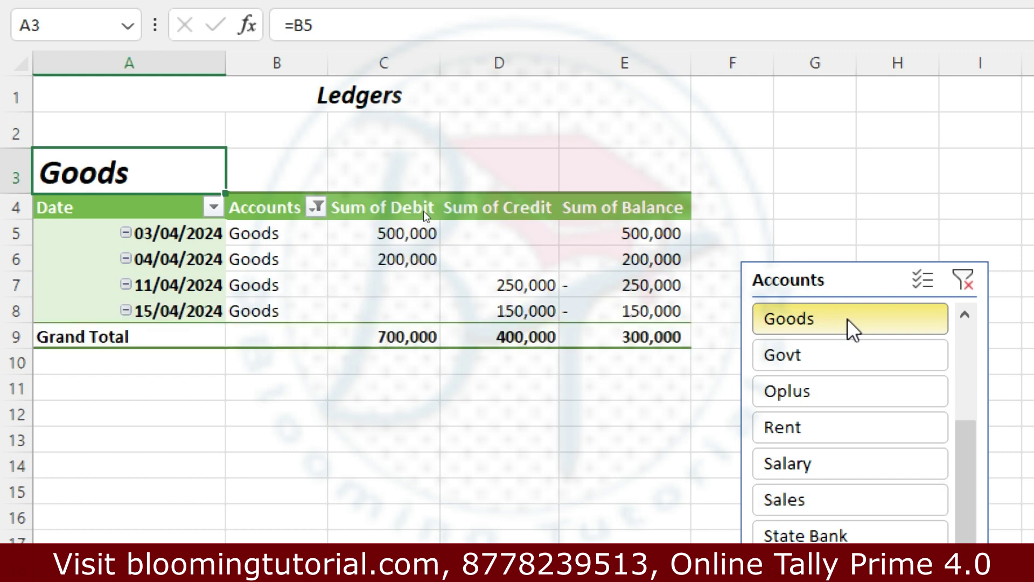
- In C3 of Ledgers, look up the account's sub account with =VLOOKUP(A3,'Chart of Accounts'!$D$2:$E$15,2,0)
{"action": "left_click", "coordinate": [344, 173]}
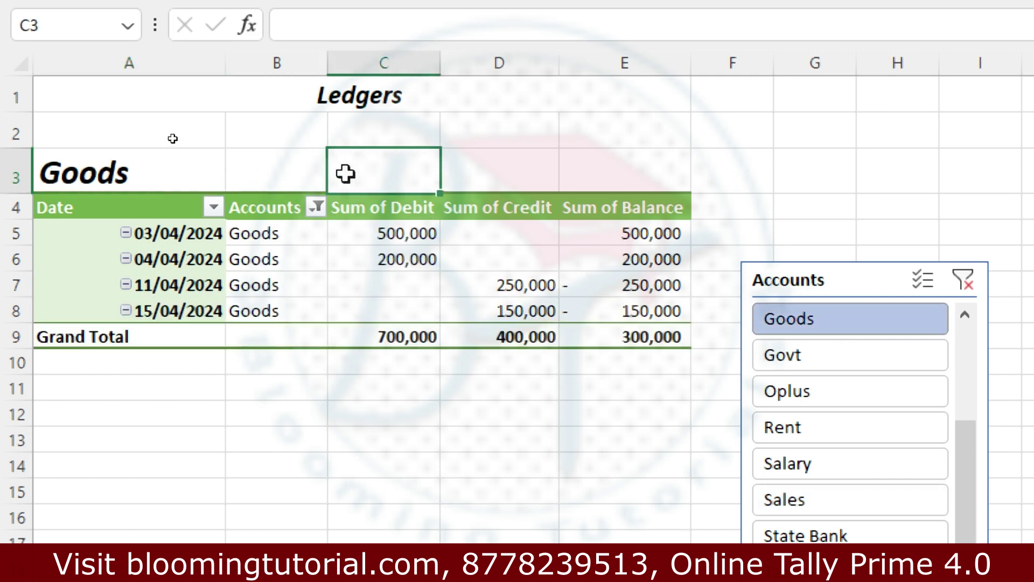
{"action": "type", "text": "=vl"}
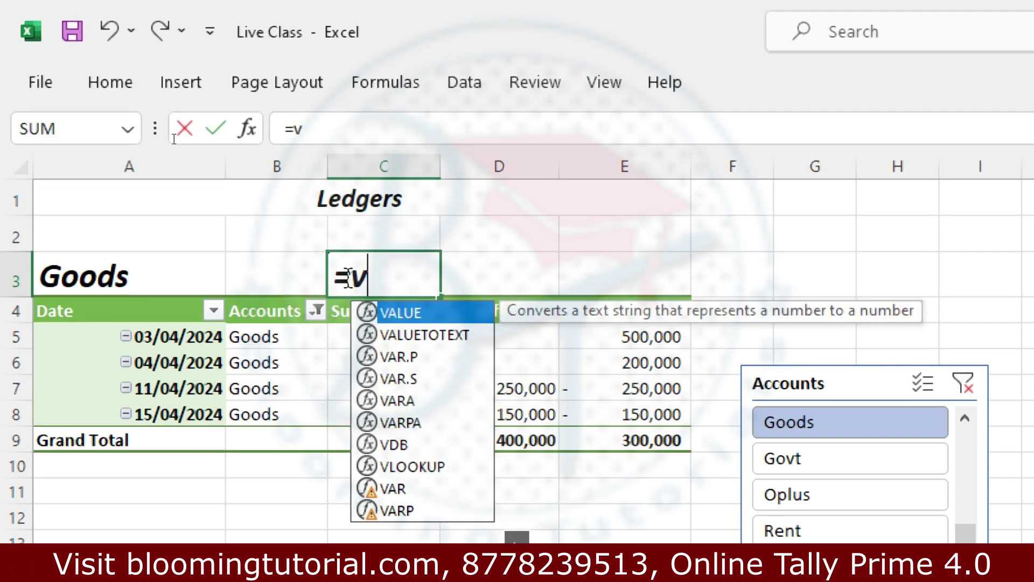
{"action": "key", "text": "Tab"}
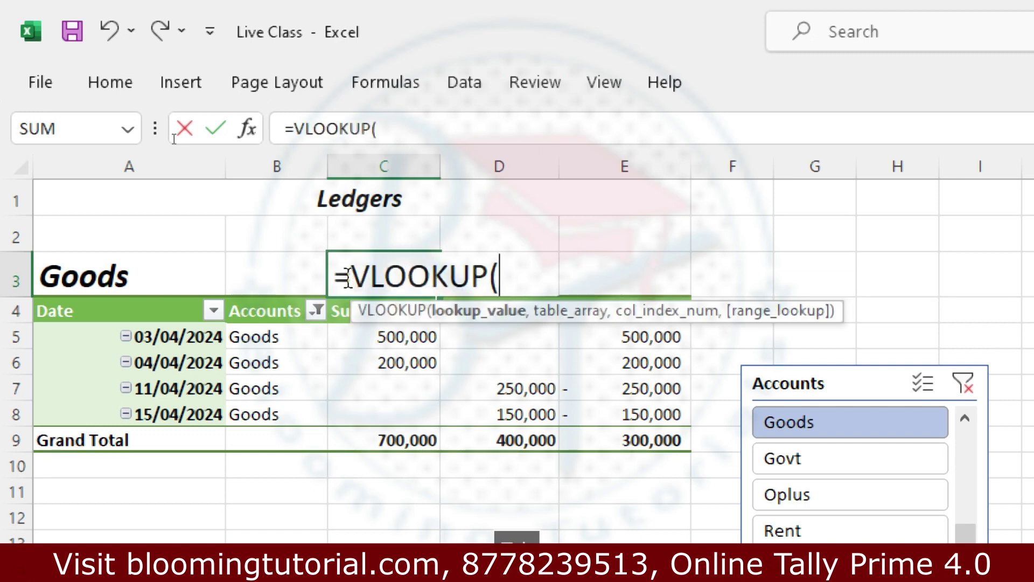
{"action": "left_click", "coordinate": [143, 276]}
{"action": "type", "text": ","}
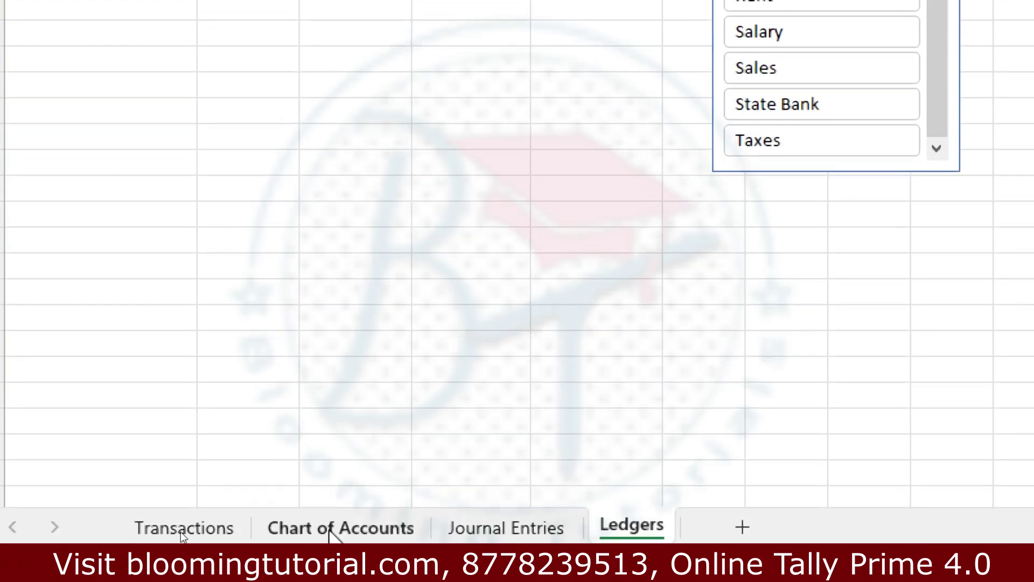
{"action": "left_click", "coordinate": [334, 529]}
{"action": "left_click_drag", "start_coordinate": [734, 48], "coordinate": [920, 553]}
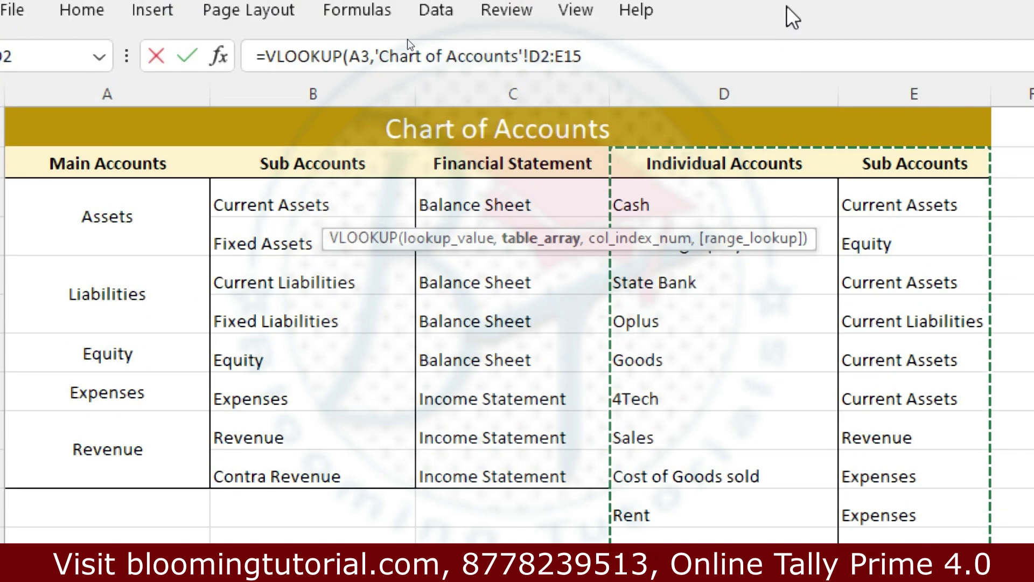
{"action": "key", "text": "F4"}
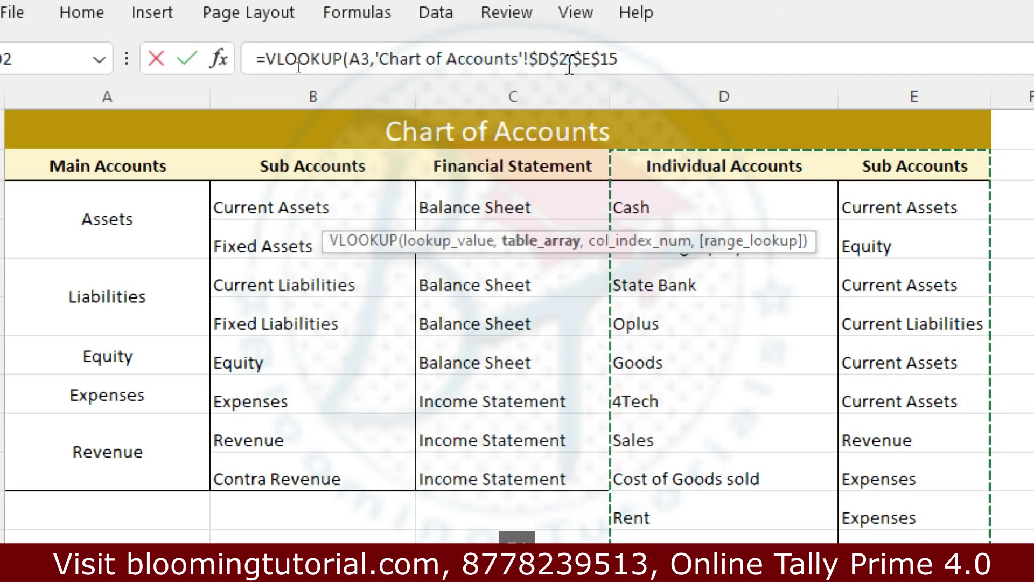
{"action": "type", "text": ","}
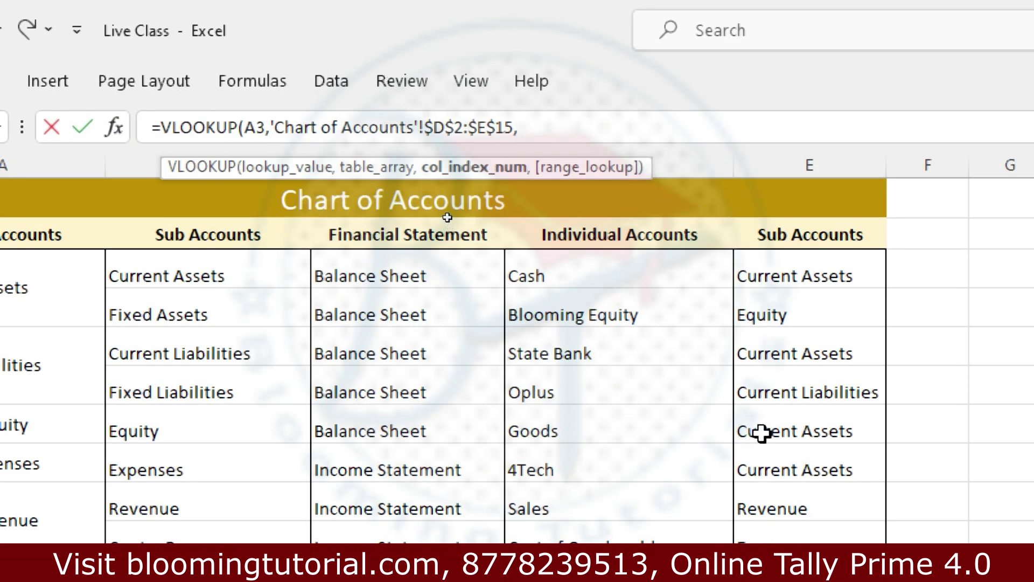
{"action": "type", "text": "2"}
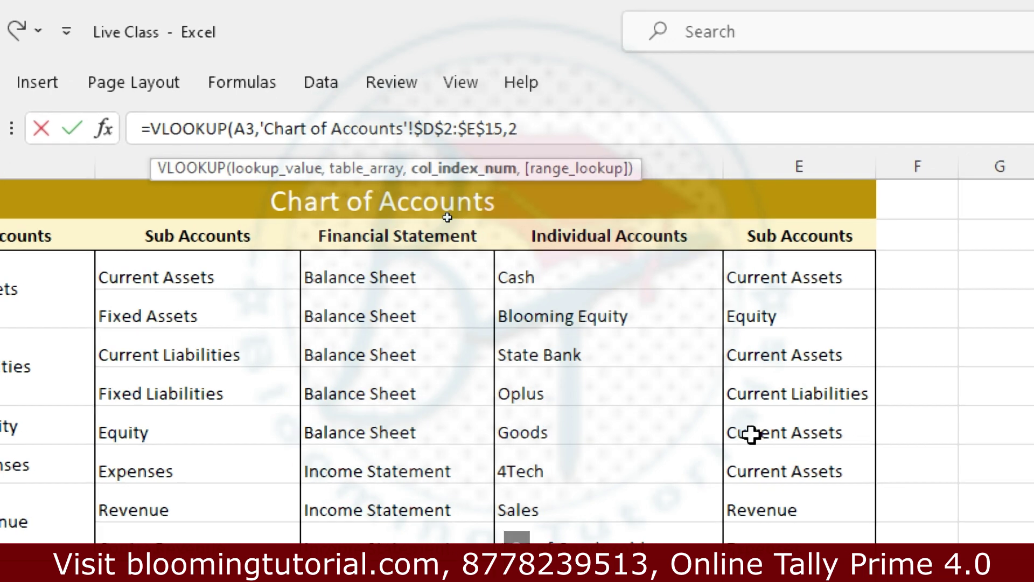
{"action": "type", "text": ",0"}
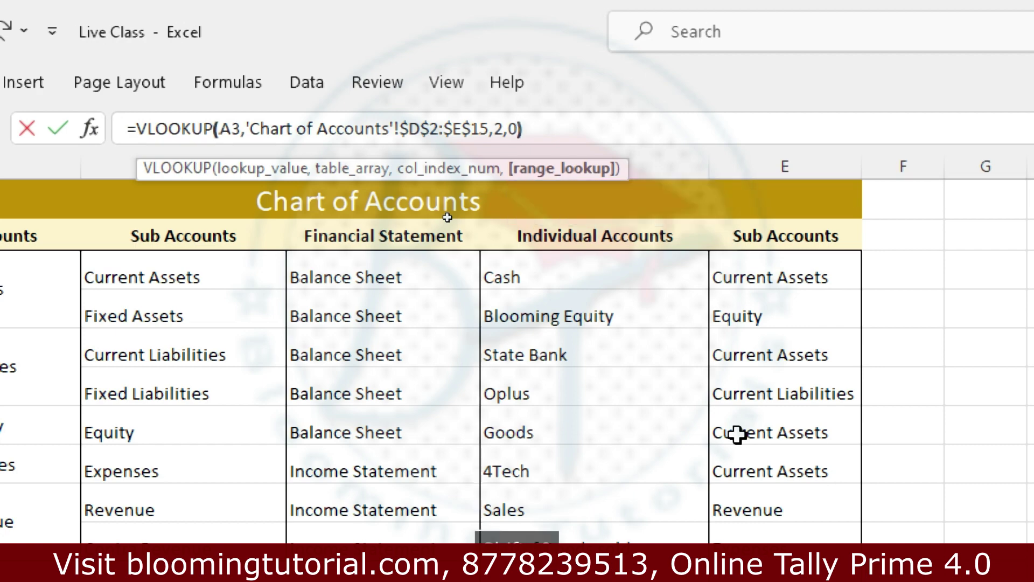
{"action": "type", "text": ")"}
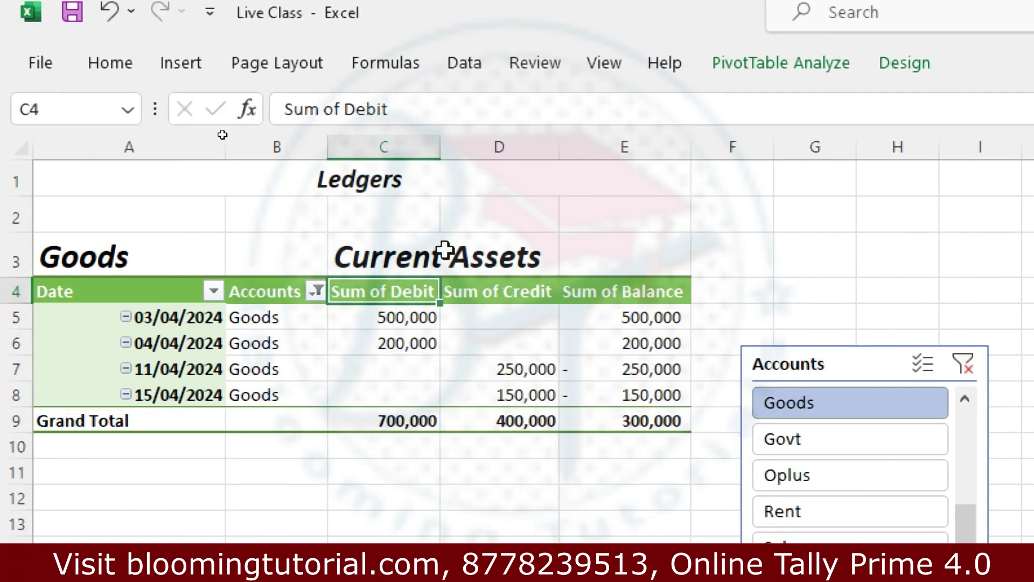
- Test the sub account heading in C3 by filtering the ledger to Govt, Oplus, Rent, Salary, Sales, State Bank and Taxes
{"action": "left_click", "coordinate": [796, 440]}
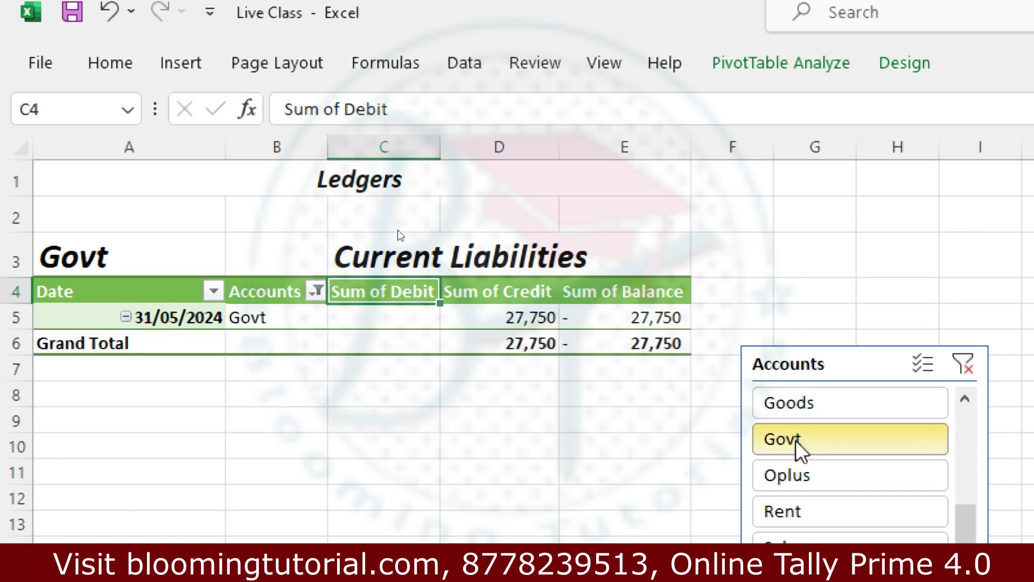
{"action": "left_click", "coordinate": [809, 468]}
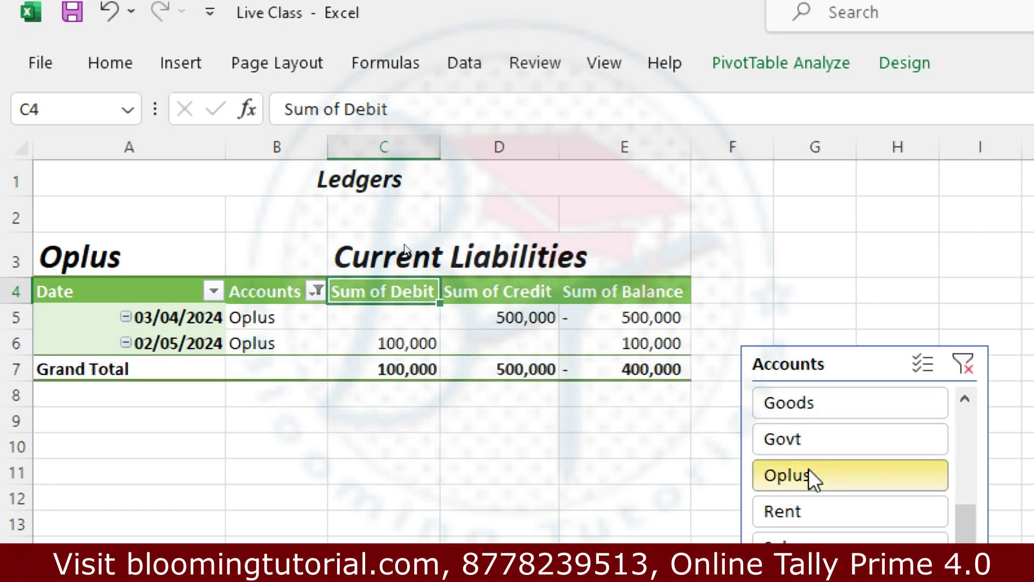
{"action": "left_click", "coordinate": [822, 514]}
{"action": "left_click", "coordinate": [838, 534]}
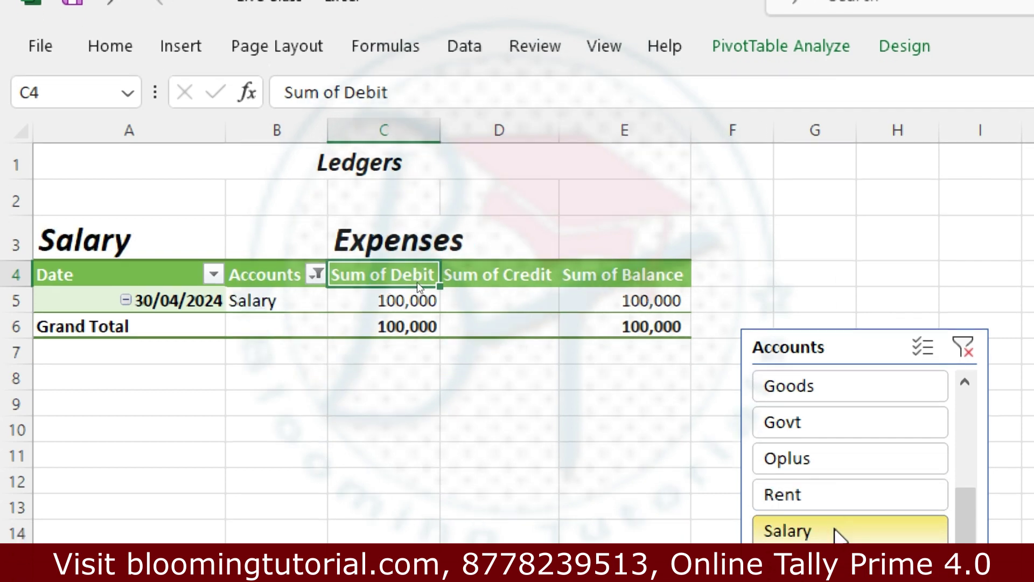
{"action": "left_click", "coordinate": [839, 562]}
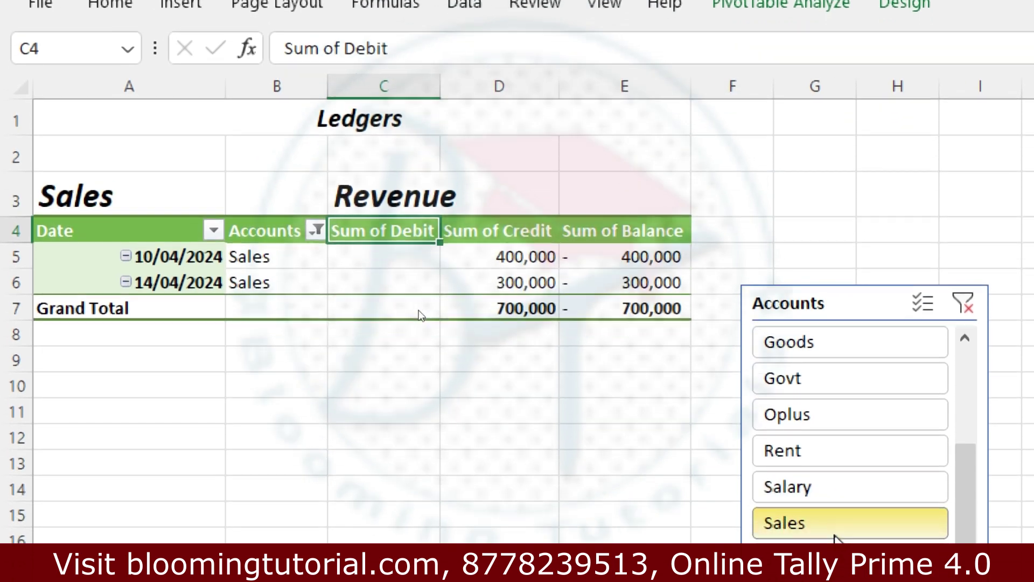
{"action": "left_click", "coordinate": [839, 537]}
{"action": "left_click", "coordinate": [862, 560]}
- Check both headings for 4Tech, Blooming Equity, Cash, Computer, Cost of Goods sold and Goods by filtering the ledger to each
{"action": "left_click_drag", "start_coordinate": [940, 431], "coordinate": [937, 272]}
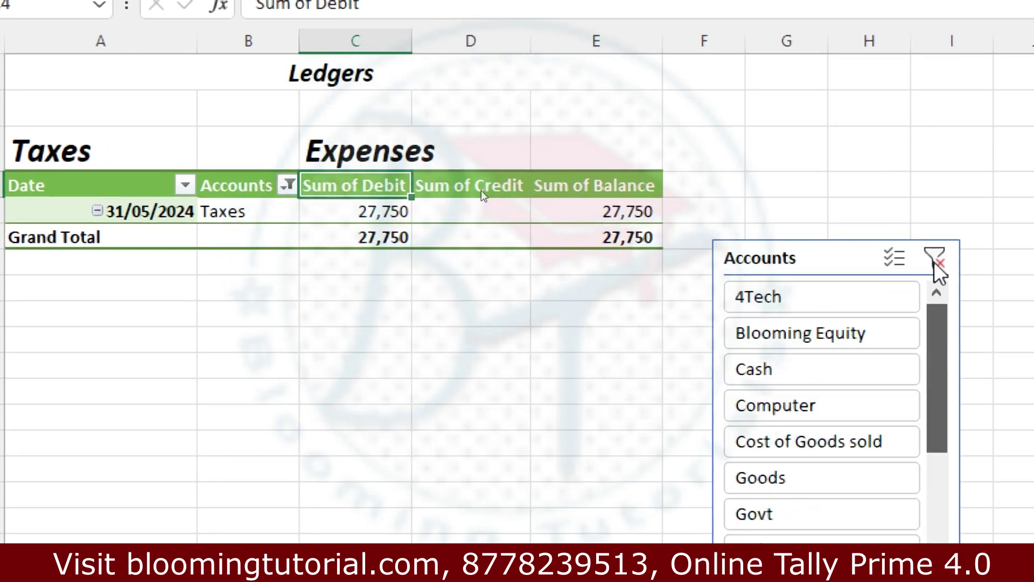
{"action": "left_click", "coordinate": [764, 312]}
{"action": "left_click", "coordinate": [762, 340]}
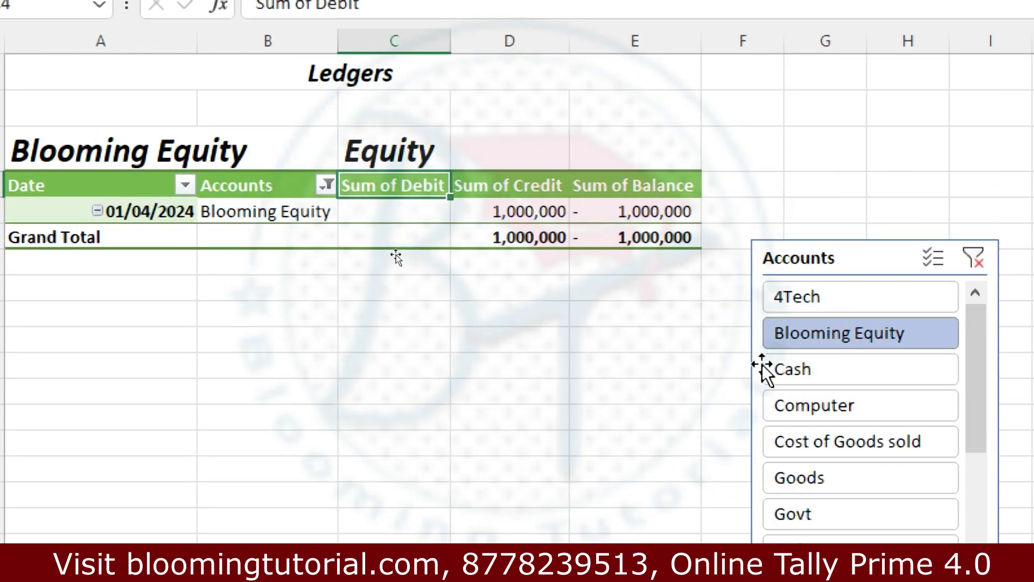
{"action": "left_click", "coordinate": [797, 377]}
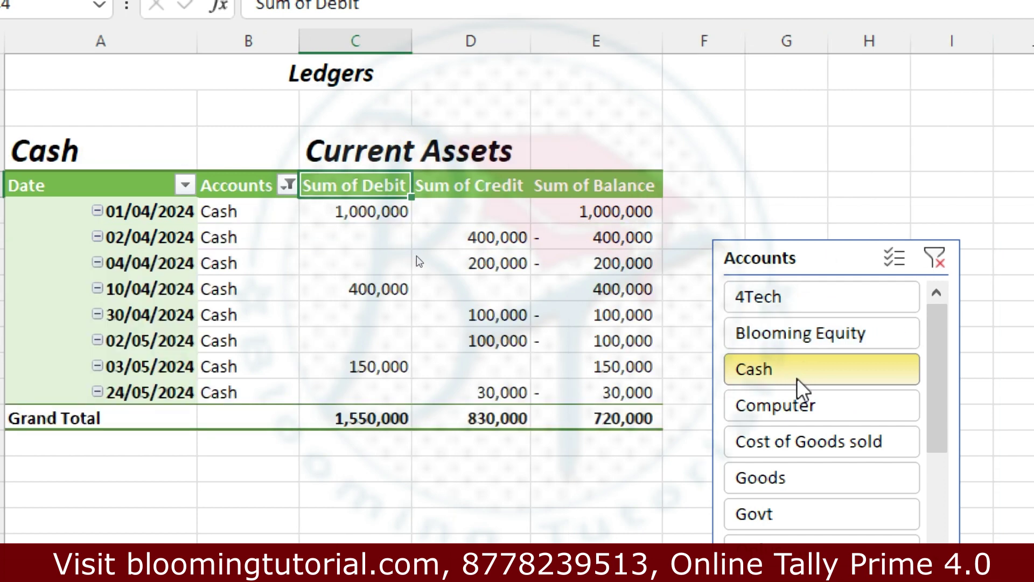
{"action": "left_click", "coordinate": [813, 402]}
{"action": "left_click", "coordinate": [811, 440]}
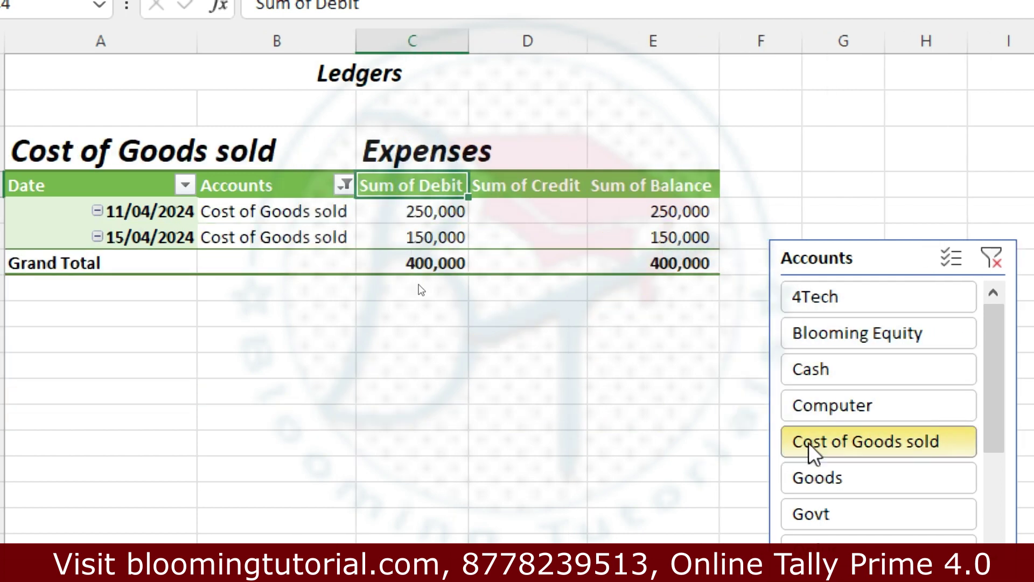
{"action": "left_click", "coordinate": [811, 477]}
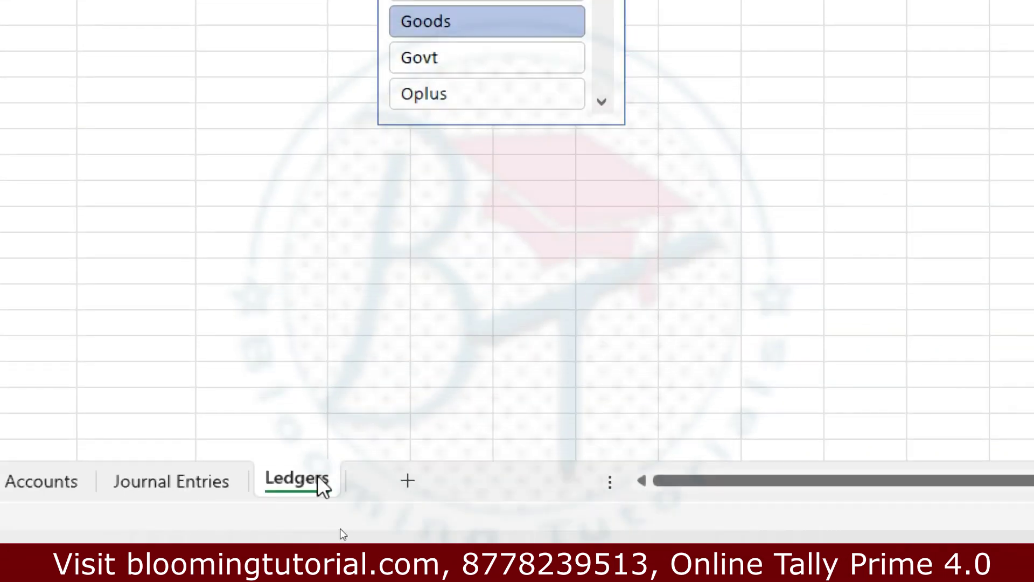
- Create a copy of the Ledgers sheet and place it before the Transactions sheet
{"action": "right_click", "coordinate": [322, 485]}
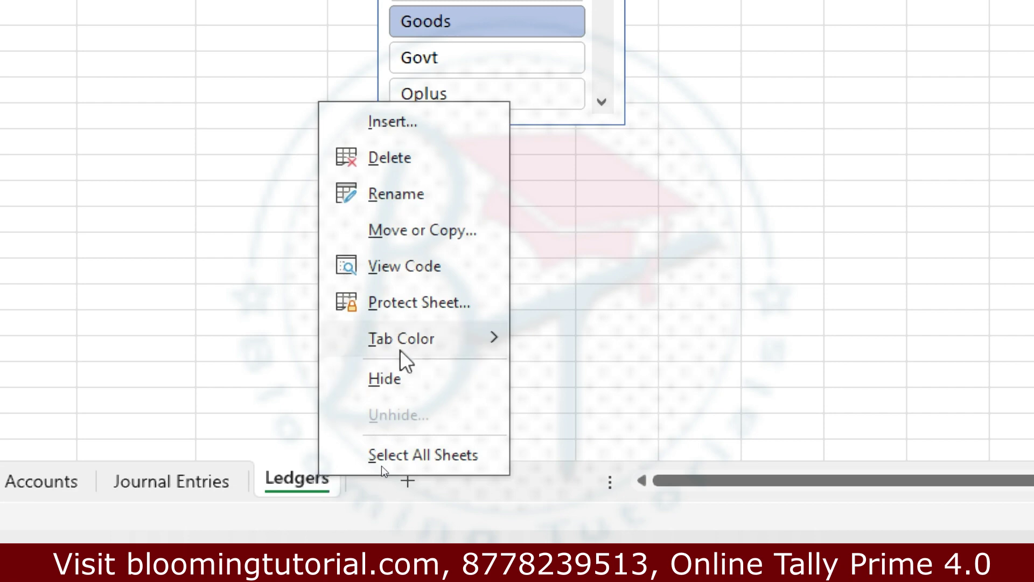
{"action": "mouse_move", "coordinate": [400, 351]}
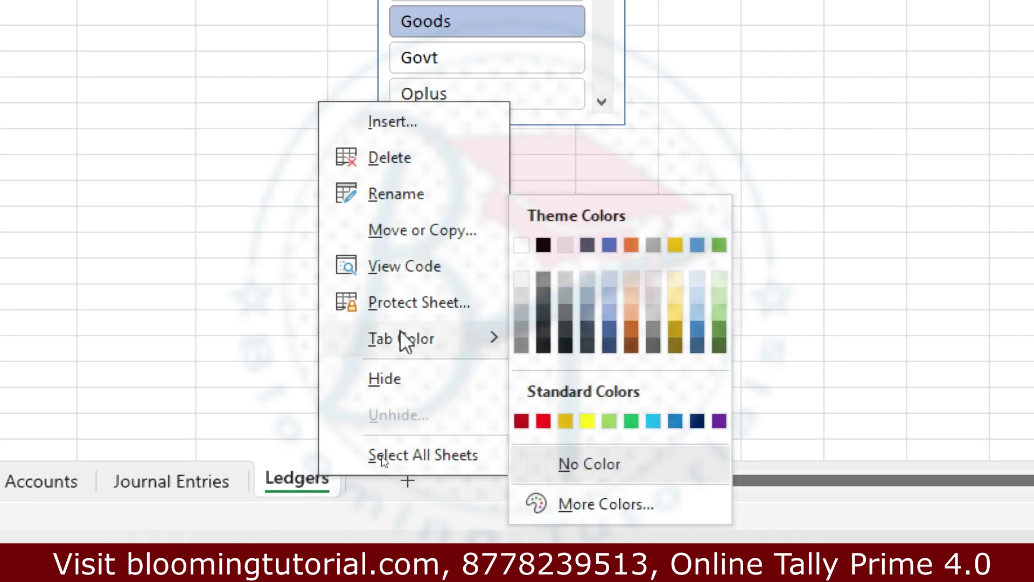
{"action": "left_click", "coordinate": [402, 226]}
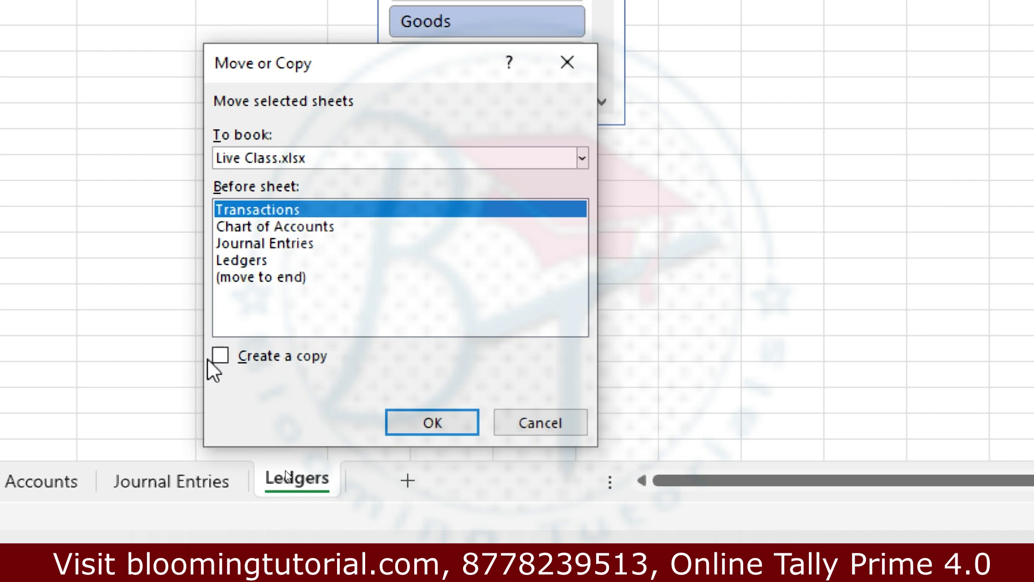
{"action": "left_click", "coordinate": [224, 357]}
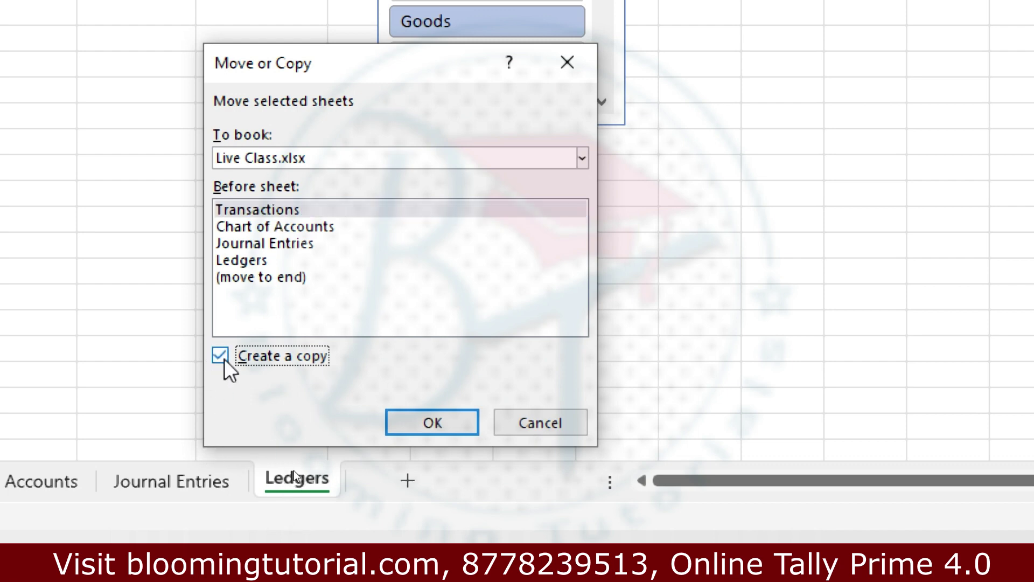
{"action": "left_click", "coordinate": [434, 423]}
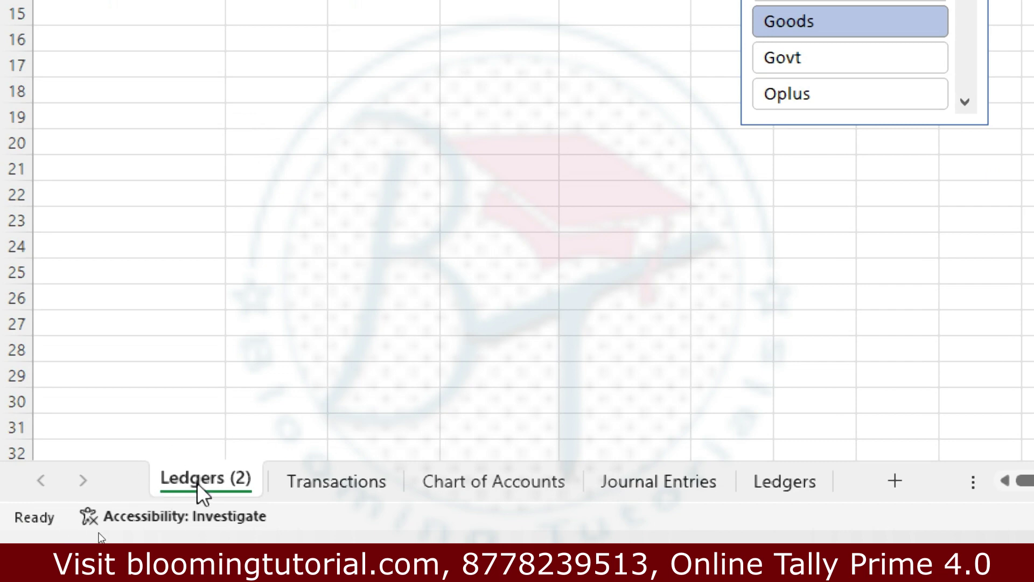
- Rename the copied Ledgers sheet as Trail Balance
{"action": "double_click", "coordinate": [198, 483]}
{"action": "type", "text": "Journ"}
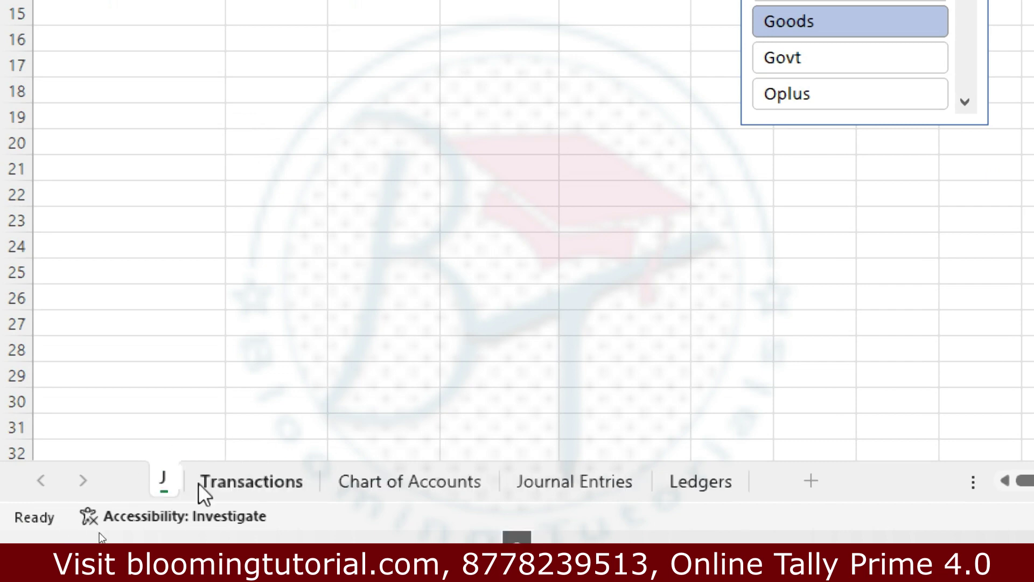
{"action": "key", "text": "BackSpace"}
{"action": "key", "text": "BackSpace"}
{"action": "key", "text": "BackSpace"}
{"action": "key", "text": "BackSpace"}
{"action": "key", "text": "BackSpace"}
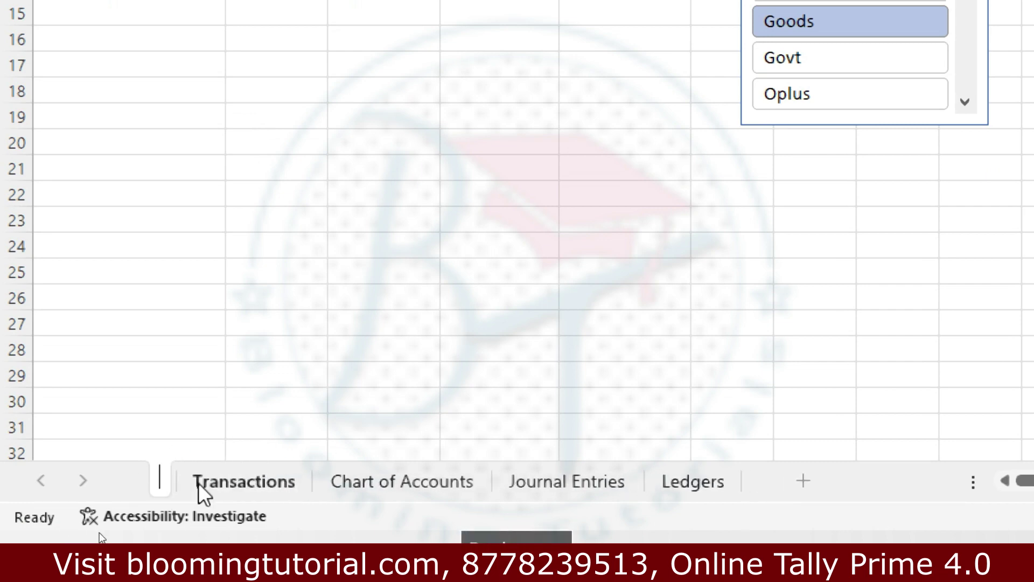
{"action": "type", "text": "Trail Balance"}
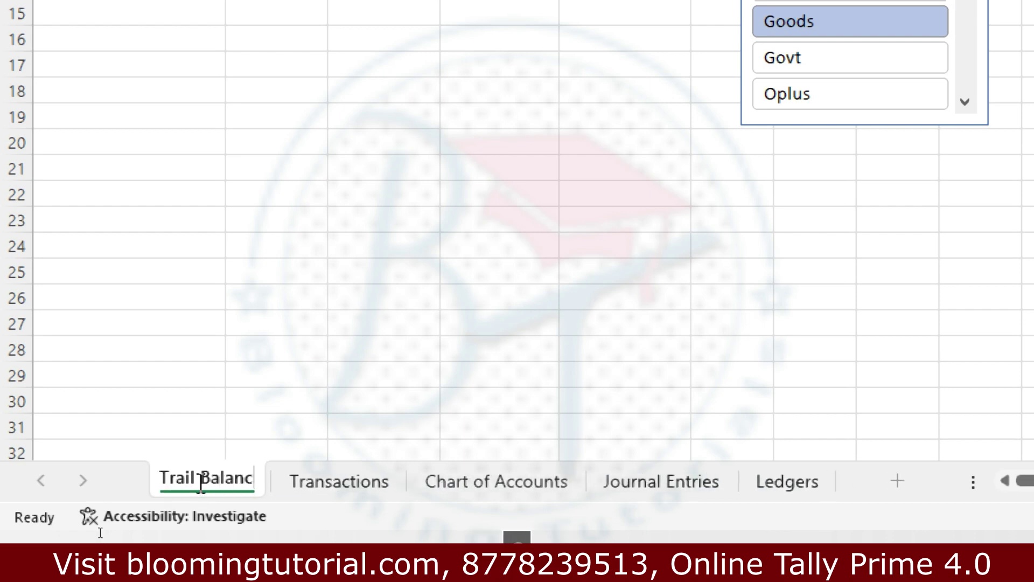
{"action": "left_click", "coordinate": [362, 152]}
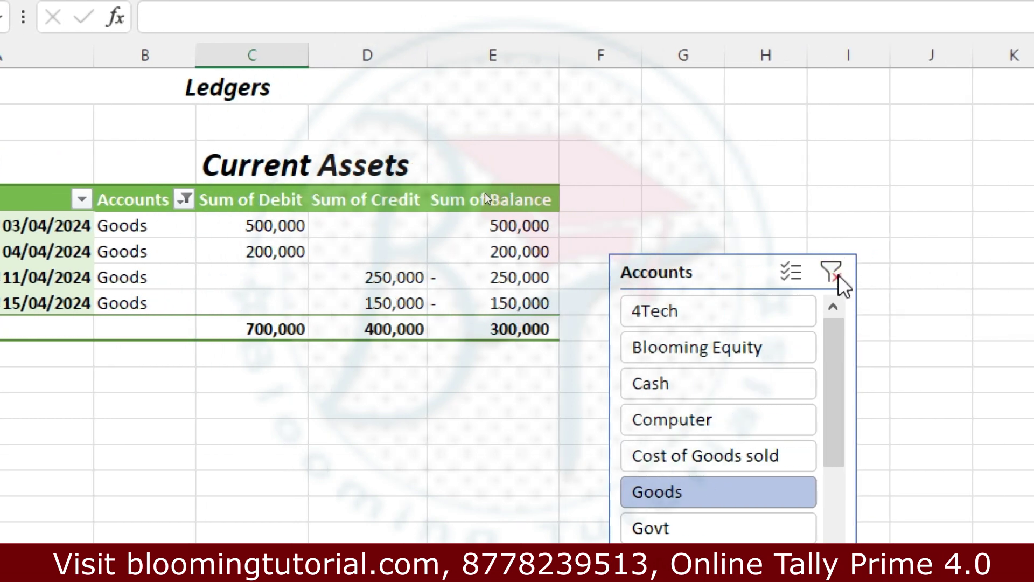
- Clear the Accounts filter on the Trail Balance sheet and remove the Accounts slicer
{"action": "left_click", "coordinate": [833, 273]}
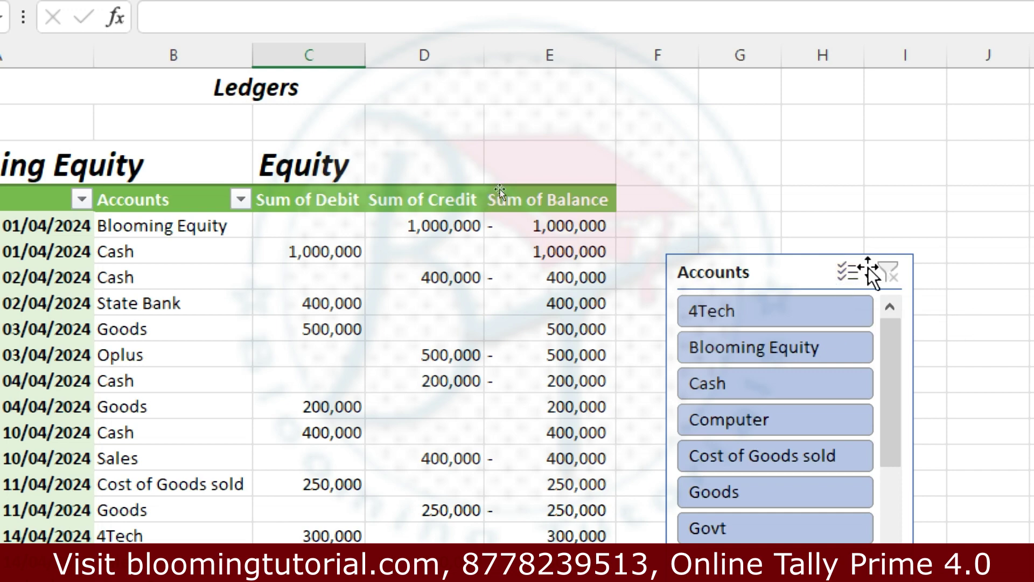
{"action": "right_click", "coordinate": [797, 271]}
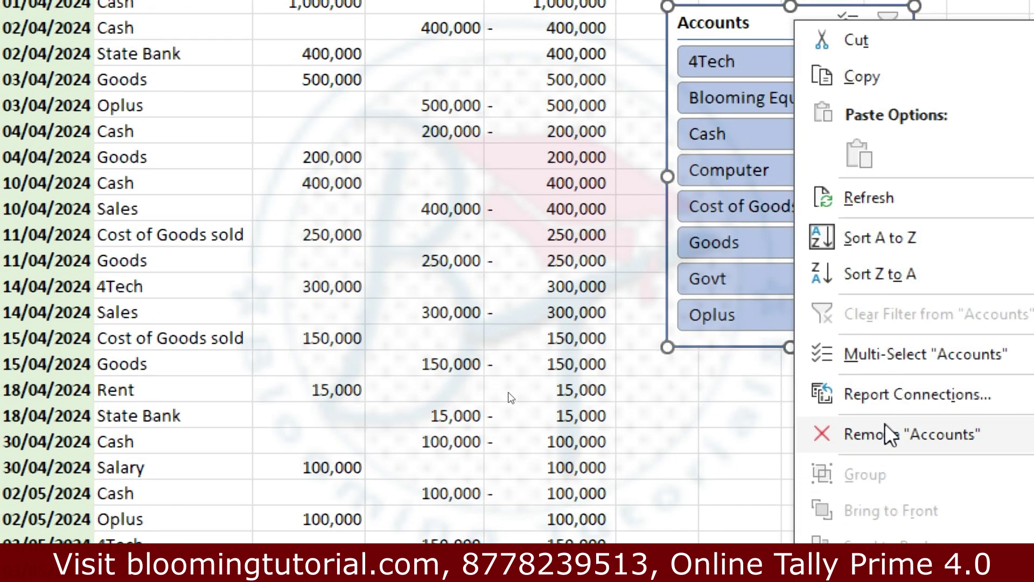
{"action": "left_click", "coordinate": [889, 434]}
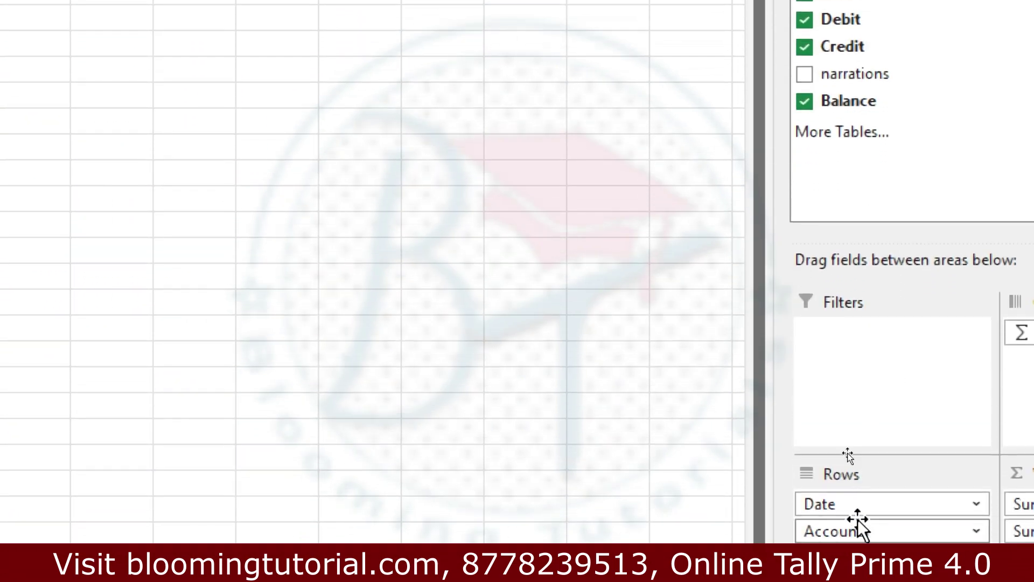
- Take the Date field out of the PivotTable rows and delete the heading formulas in A3:D3
{"action": "left_click_drag", "start_coordinate": [852, 512], "coordinate": [411, 185]}
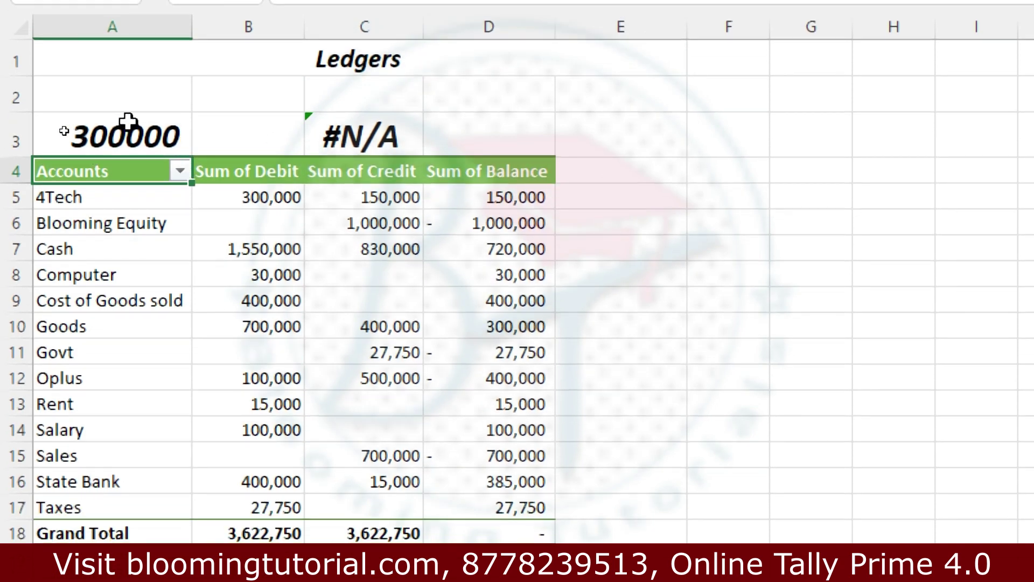
{"action": "left_click_drag", "start_coordinate": [127, 122], "coordinate": [490, 133]}
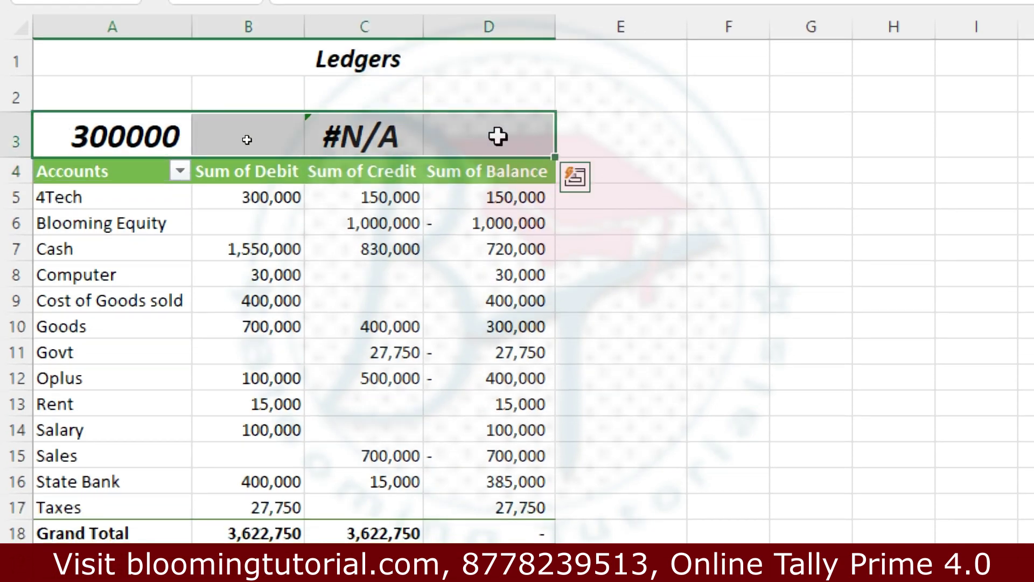
{"action": "key", "text": "Delete"}
- Replace the sheet title in A1 with Trail Balance
{"action": "left_click", "coordinate": [393, 54]}
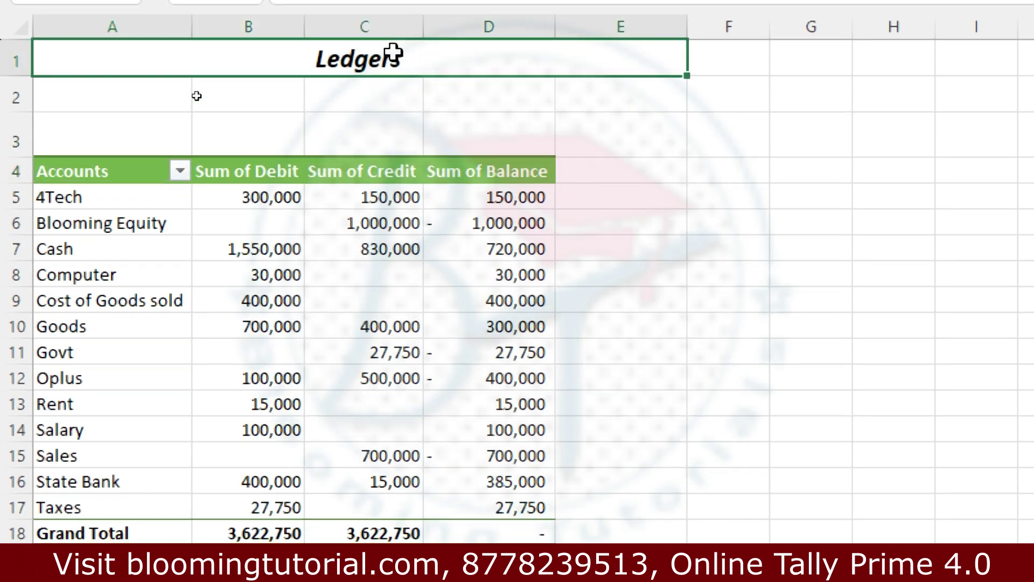
{"action": "type", "text": "Trail Balance"}
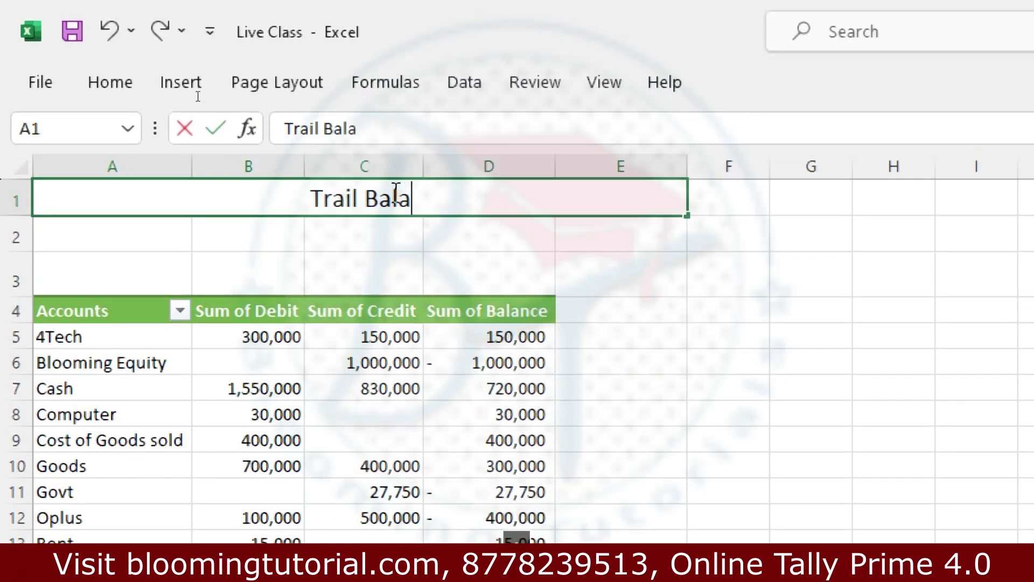
{"action": "key", "text": "Tab"}
{"action": "left_click", "coordinate": [393, 191]}
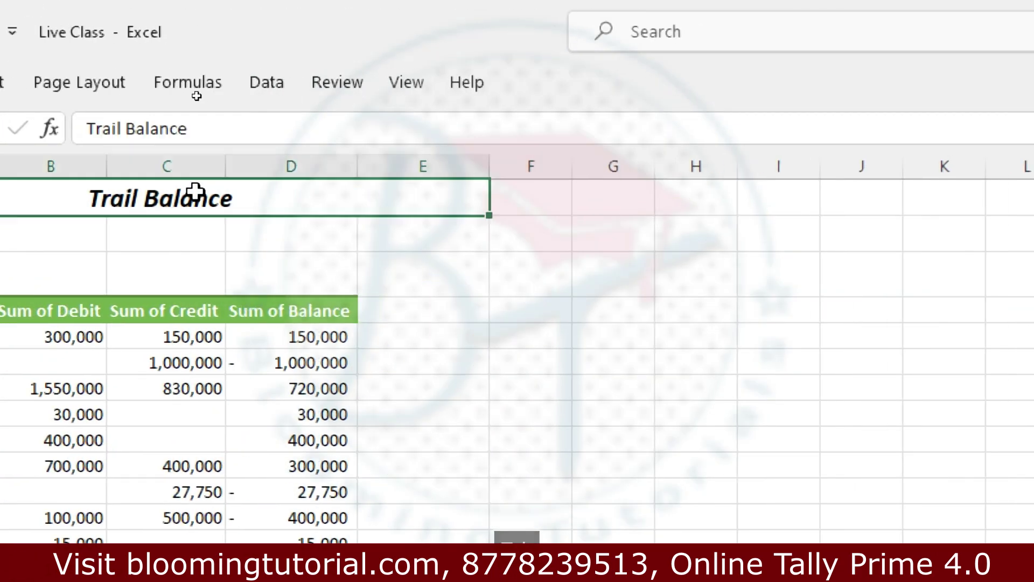